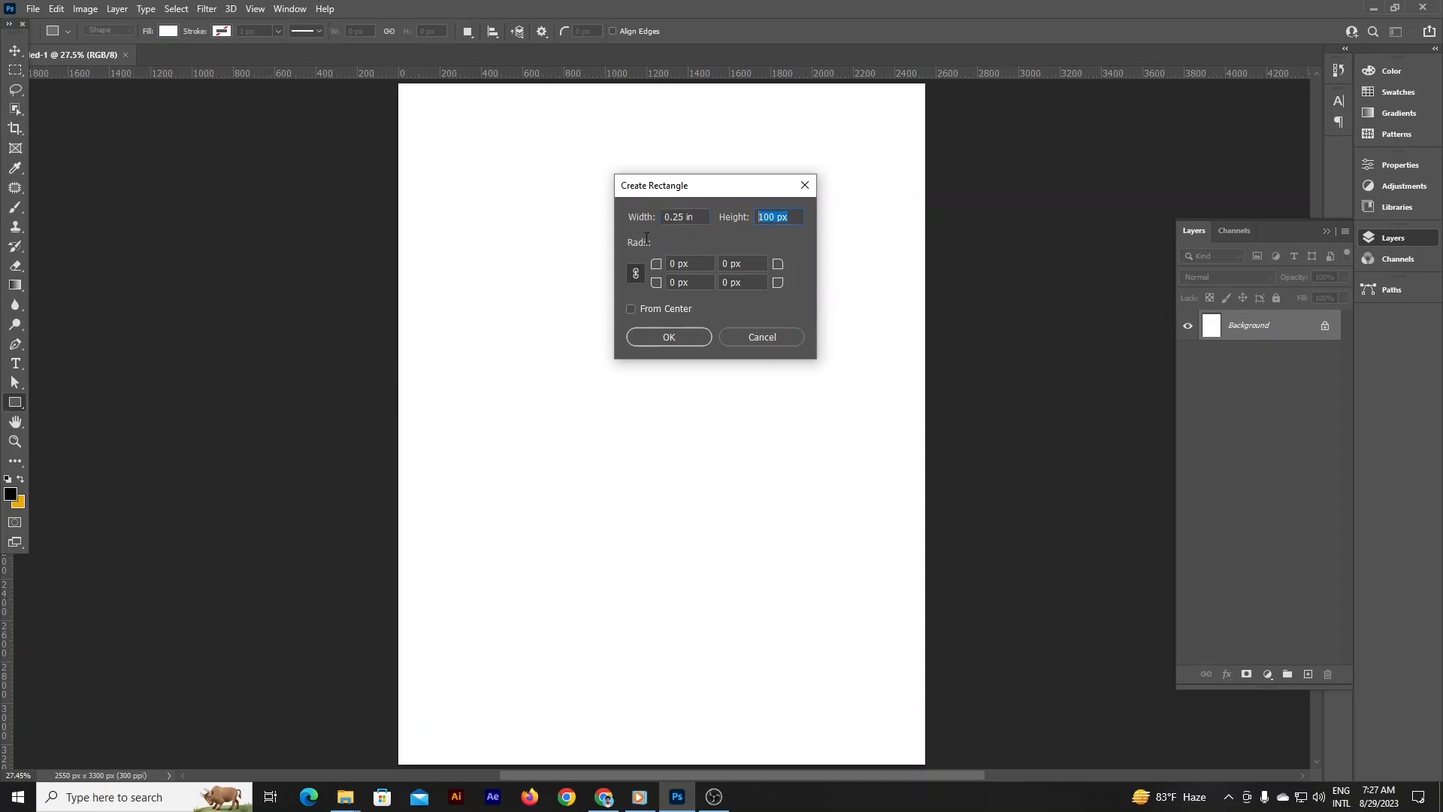
- Create a 0.25 in (75 px) square shape on the page and give it a blue fill
{"action": "left_click", "coordinate": [683, 336]}
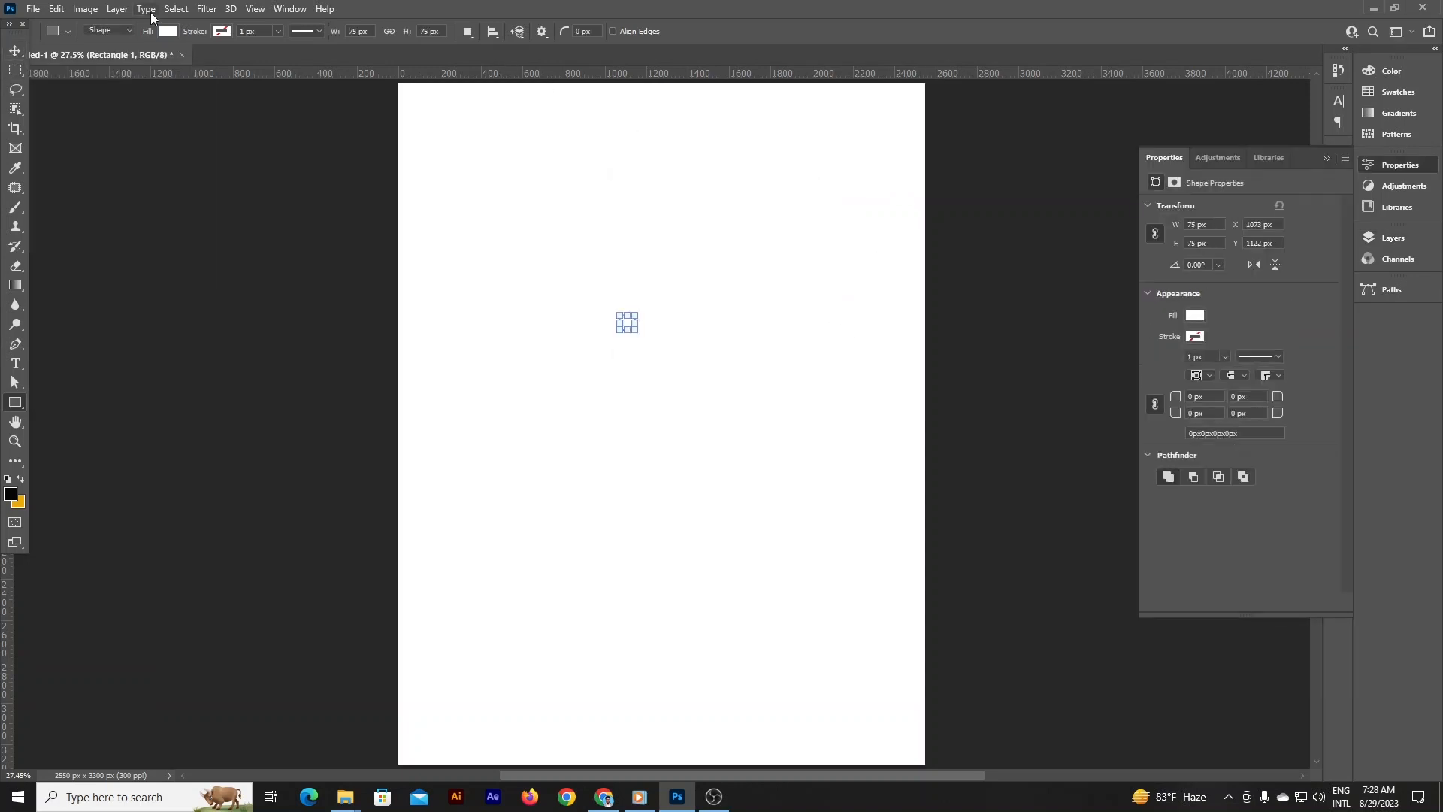
{"action": "left_click", "coordinate": [167, 32]}
{"action": "left_click", "coordinate": [15, 54]}
- Place margin guides 75 px inside all four page edges using the blue square as a spacer, and delete the square
{"action": "left_click_drag", "start_coordinate": [410, 97], "coordinate": [411, 93]}
{"action": "left_click_drag", "start_coordinate": [19, 38], "coordinate": [1, 86]}
{"action": "left_click_drag", "start_coordinate": [37, 166], "coordinate": [429, 183]}
{"action": "left_click_drag", "start_coordinate": [479, 75], "coordinate": [932, 759]}
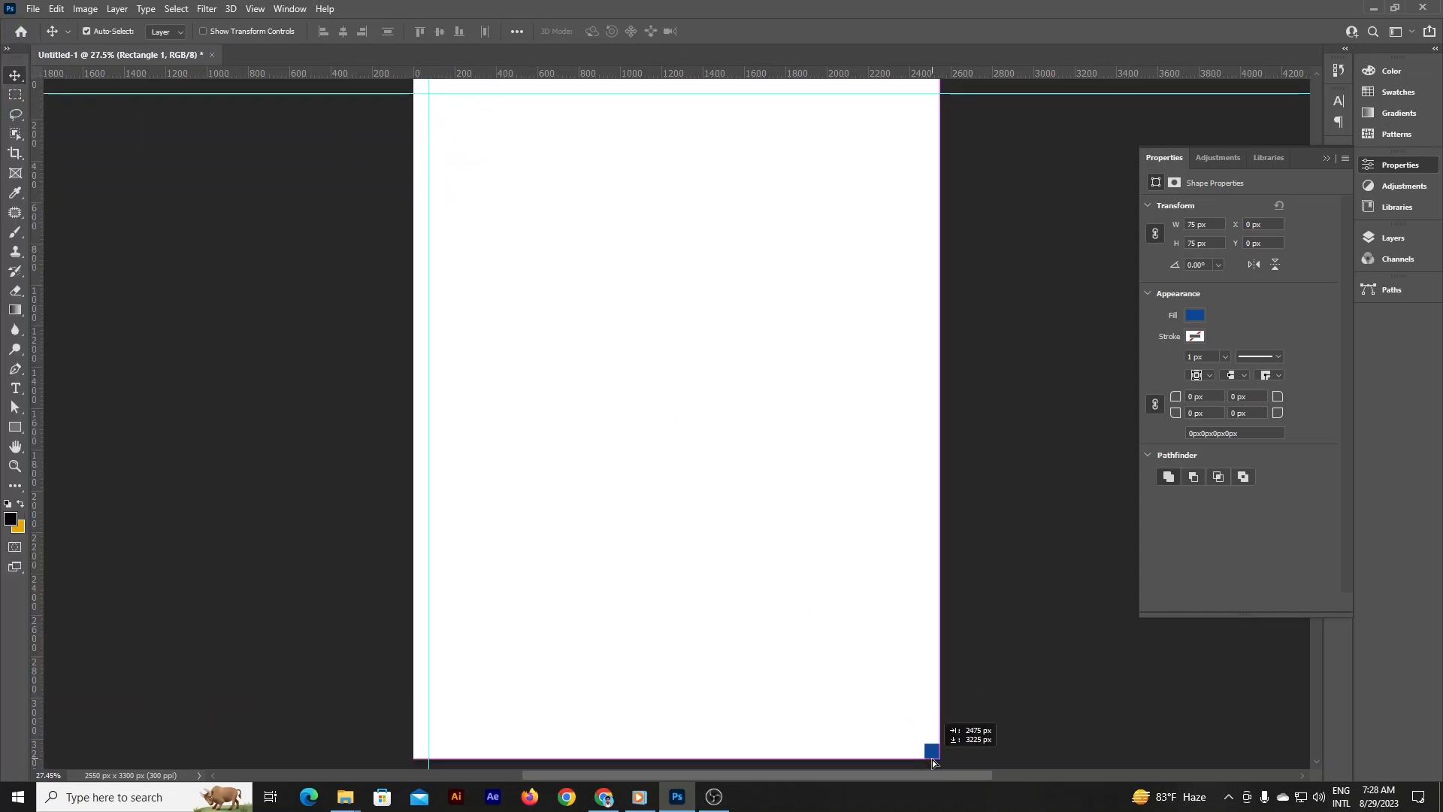
{"action": "left_click_drag", "start_coordinate": [36, 518], "coordinate": [924, 631]}
{"action": "left_click_drag", "start_coordinate": [969, 73], "coordinate": [970, 738]}
{"action": "key", "text": "Delete"}
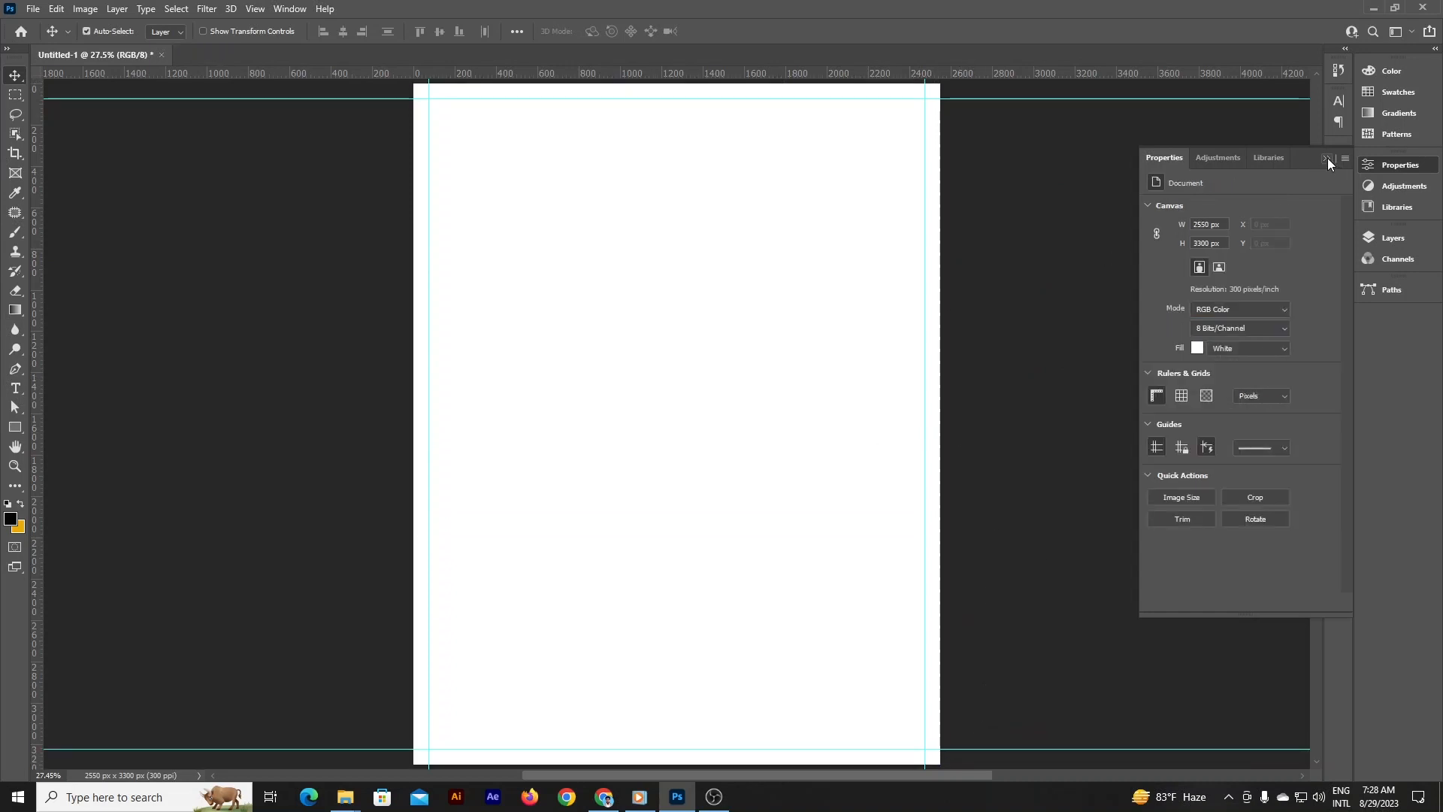
{"action": "left_click", "coordinate": [1327, 159]}
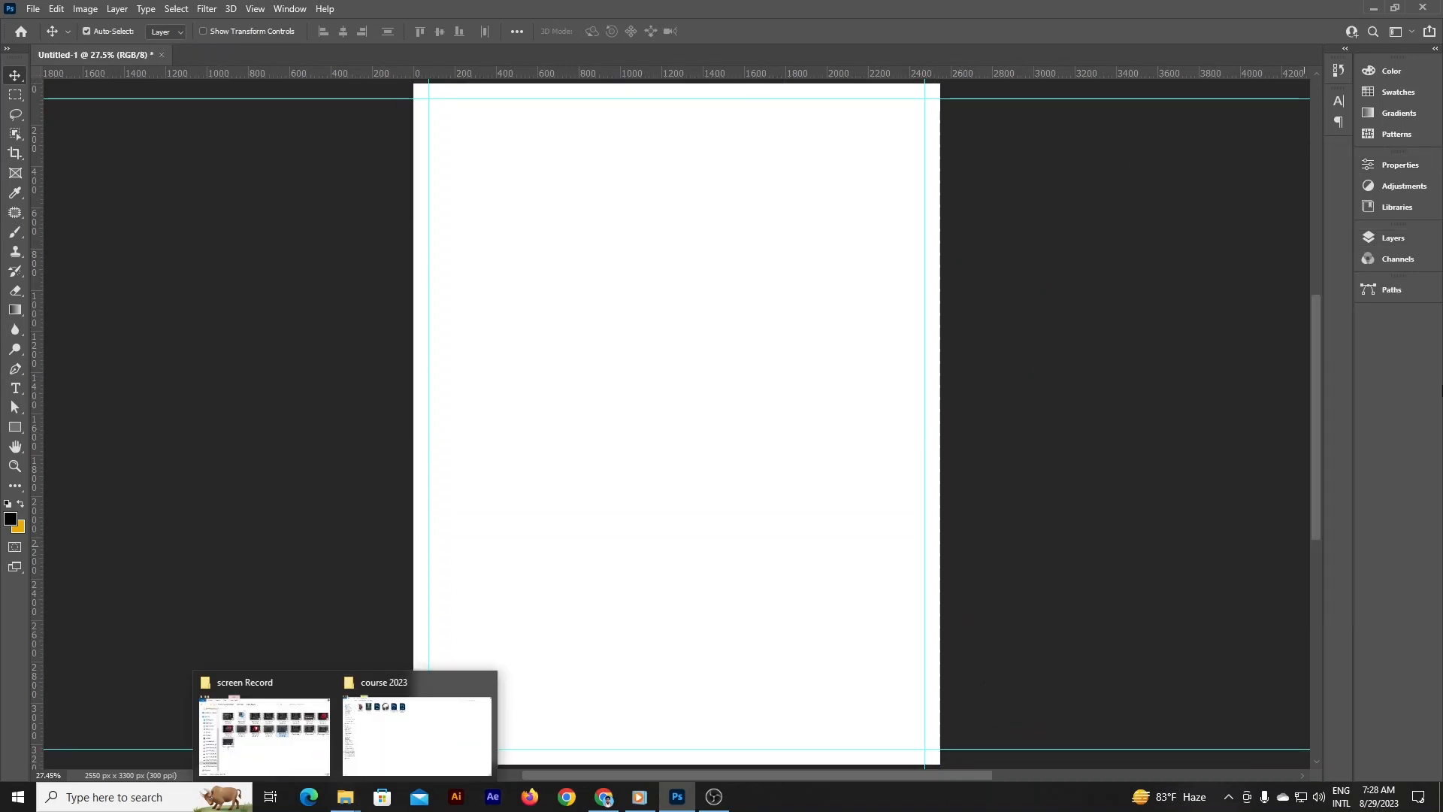
- Add a Solid Color fill layer above the background in a magenta colour
{"action": "left_click", "coordinate": [1392, 238]}
{"action": "left_click", "coordinate": [1267, 674]}
{"action": "left_click", "coordinate": [1316, 404]}
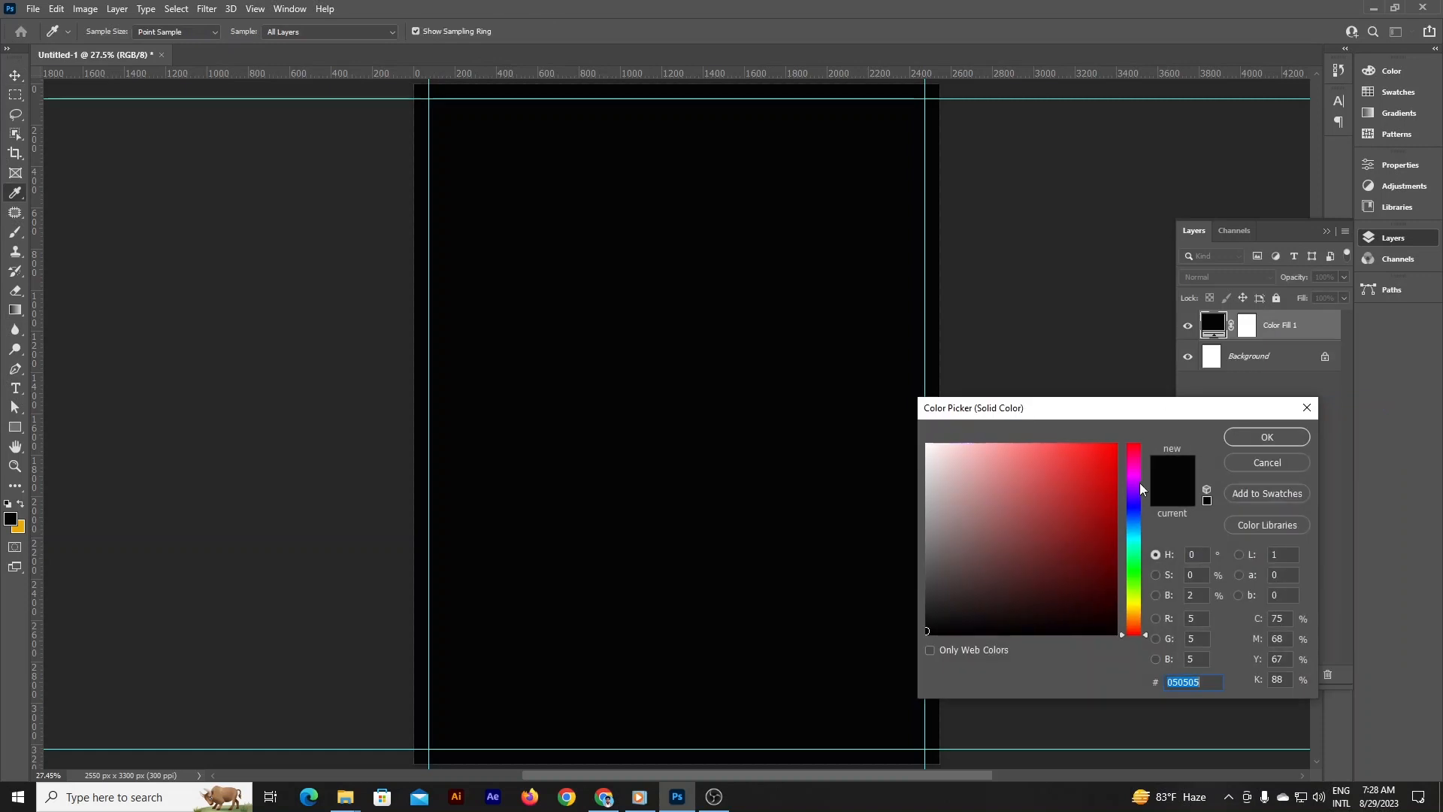
{"action": "left_click", "coordinate": [1115, 533]}
{"action": "left_click", "coordinate": [1132, 462]}
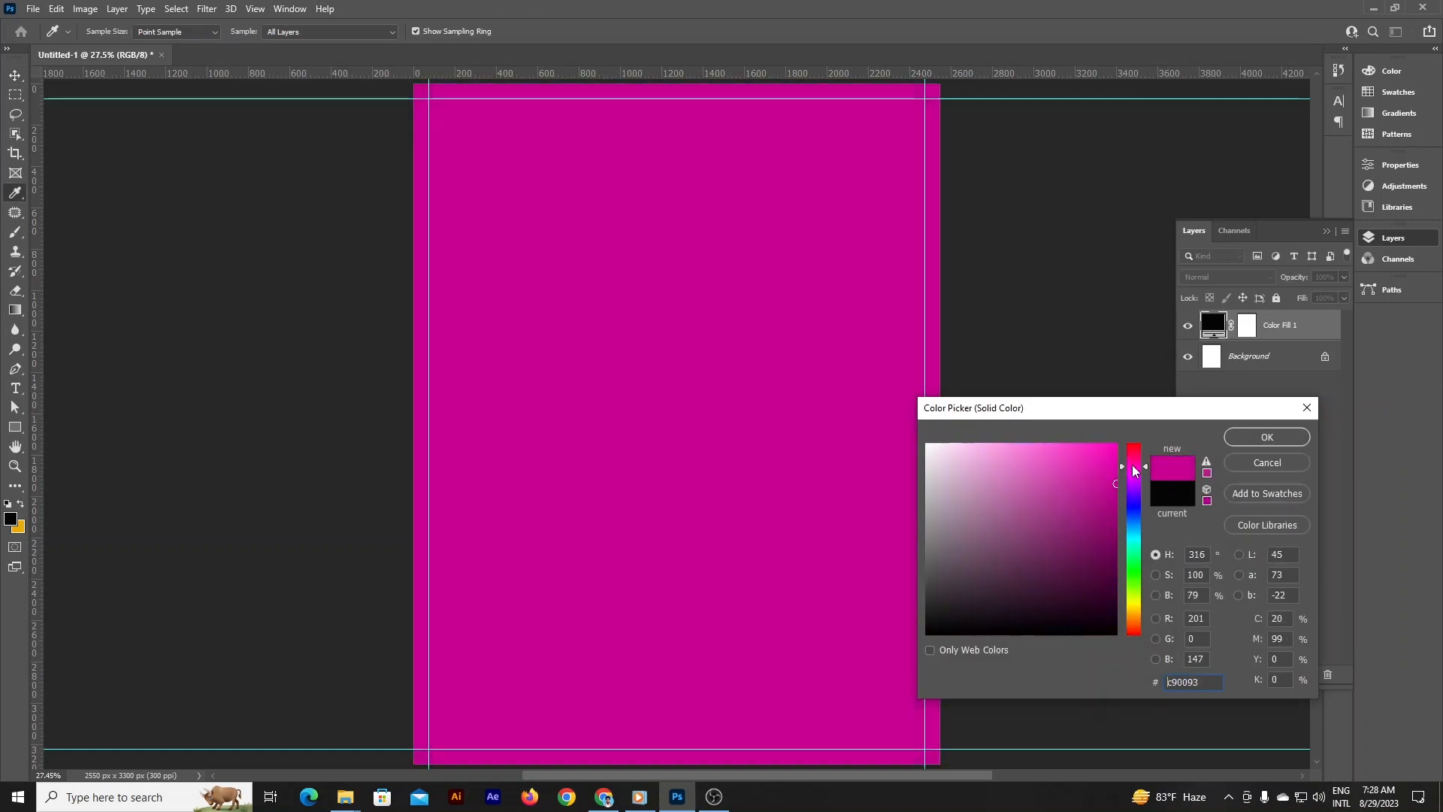
{"action": "left_click", "coordinate": [1259, 437]}
- Place the City Image picture from the course 2023 folder and scale it to cover the whole page
{"action": "mouse_move", "coordinate": [345, 796]}
{"action": "left_click", "coordinate": [383, 737]}
{"action": "left_click_drag", "start_coordinate": [251, 119], "coordinate": [747, 475]}
{"action": "left_click_drag", "start_coordinate": [943, 756], "coordinate": [962, 767]}
{"action": "key", "text": "Return"}
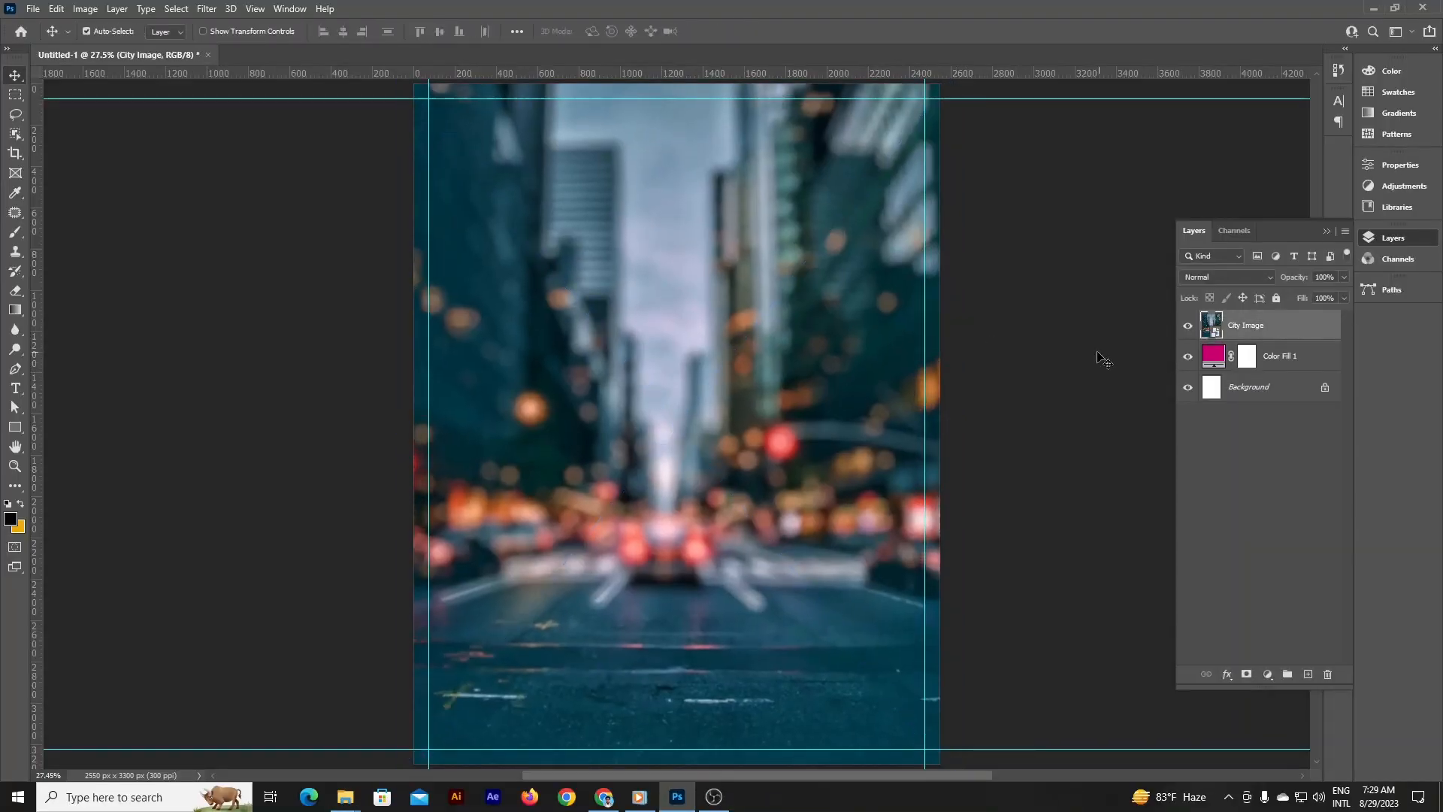
- Blend the City Image layer as Multiply and shift the colour fill layer to a brighter magenta
{"action": "left_click", "coordinate": [1227, 277]}
{"action": "left_click", "coordinate": [1225, 332]}
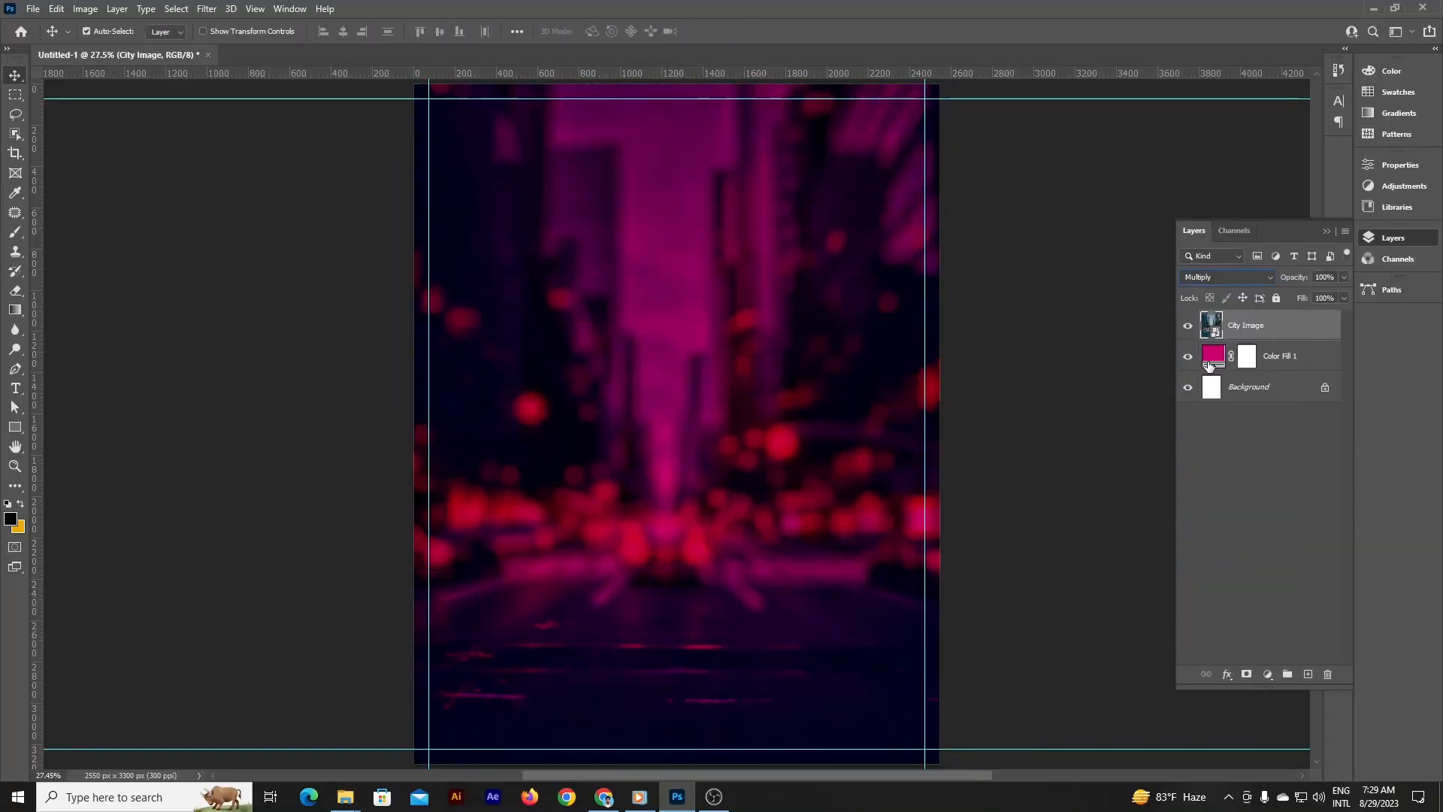
{"action": "double_click", "coordinate": [1211, 357]}
{"action": "mouse_move", "coordinate": [1134, 473]}
{"action": "left_mouse_down"}
{"action": "mouse_move", "coordinate": [1136, 454]}
{"action": "mouse_move", "coordinate": [1135, 467]}
{"action": "left_mouse_up"}
{"action": "left_click", "coordinate": [1247, 437]}
{"action": "left_click", "coordinate": [1188, 357]}
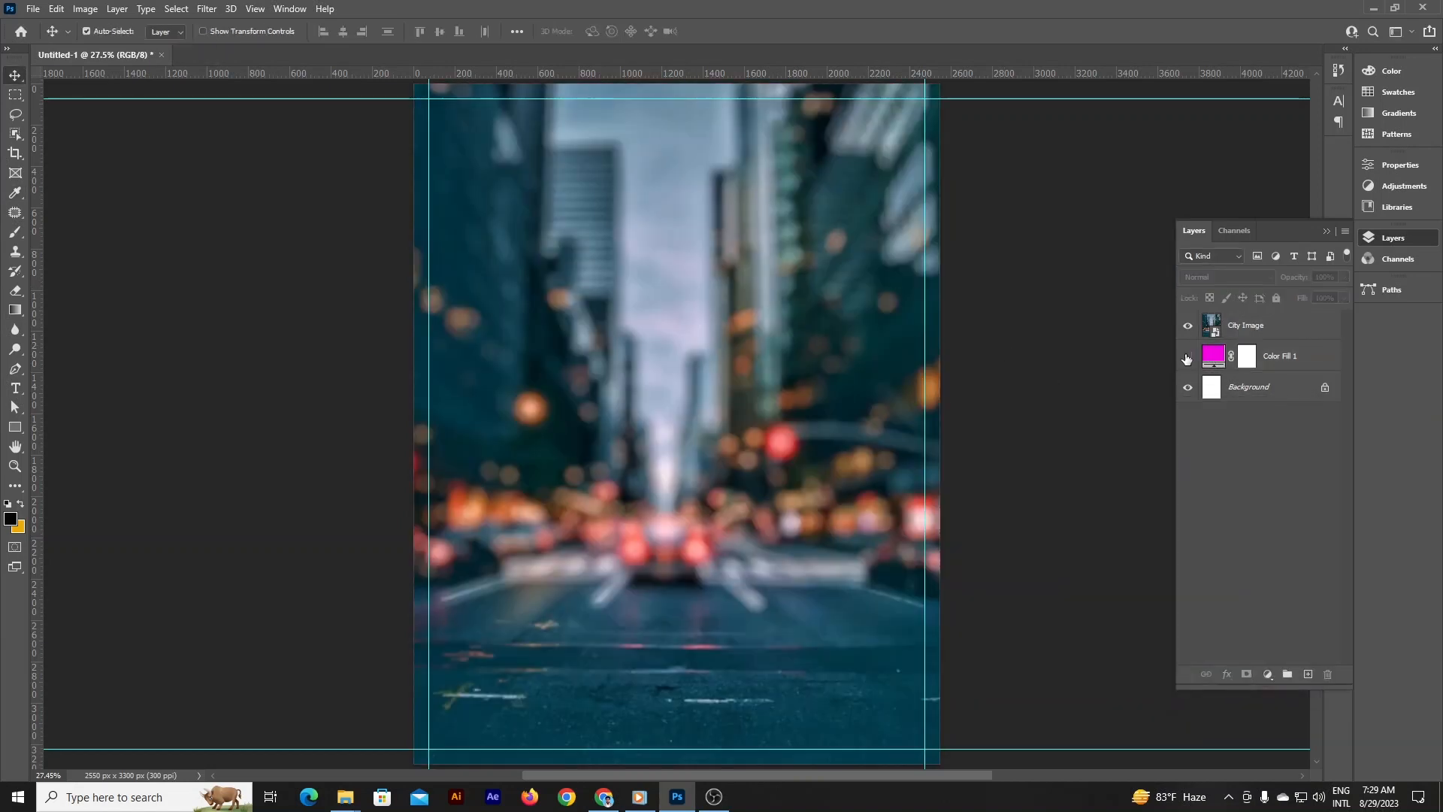
{"action": "left_click", "coordinate": [1187, 356]}
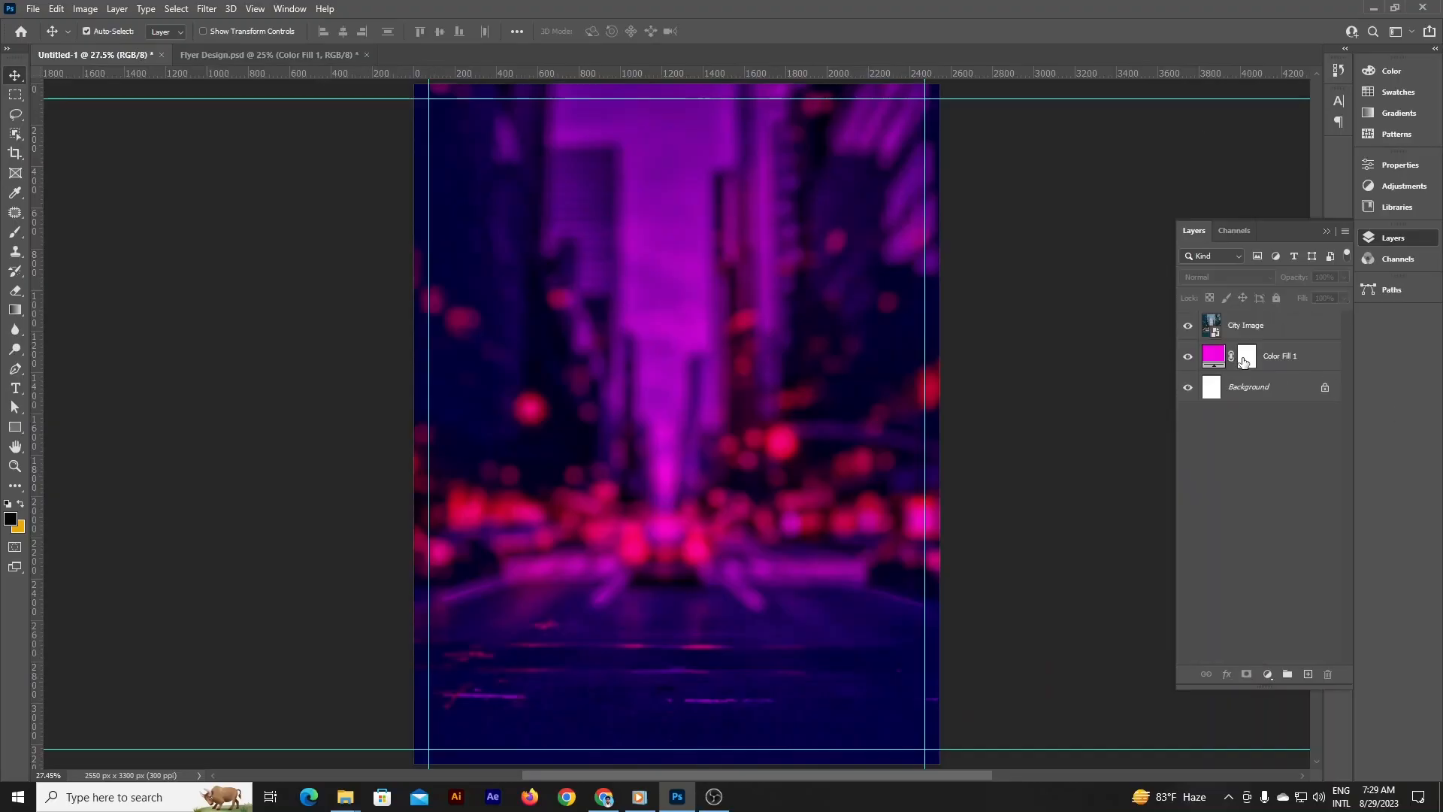
- Change the colour fill layer's colour to #2a003d
{"action": "double_click", "coordinate": [1213, 355]}
{"action": "key", "text": "ctrl+v"}
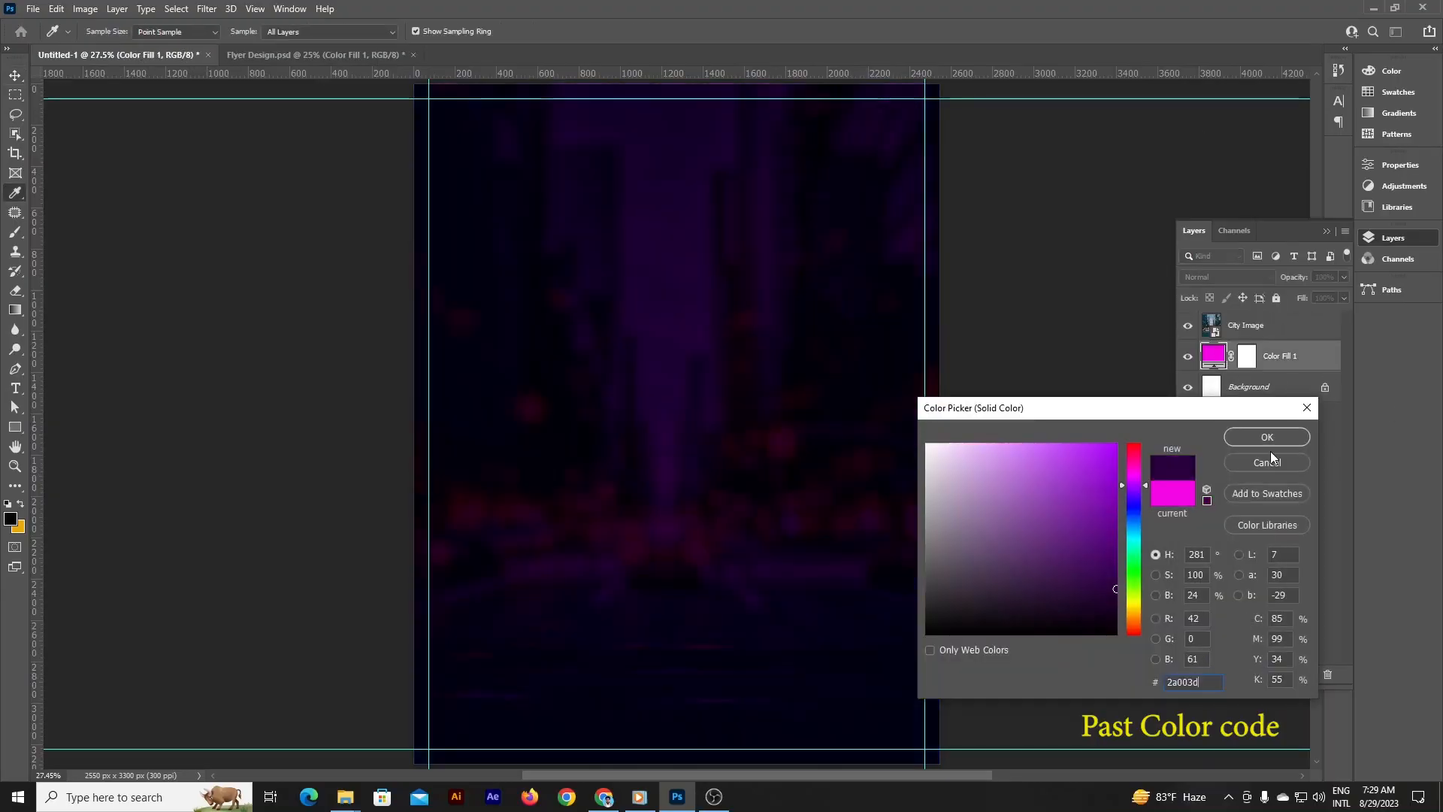
{"action": "left_click", "coordinate": [1268, 438]}
- Set the City Image layer's blend mode back to Normal
{"action": "left_click", "coordinate": [1258, 327]}
{"action": "left_click", "coordinate": [1288, 359]}
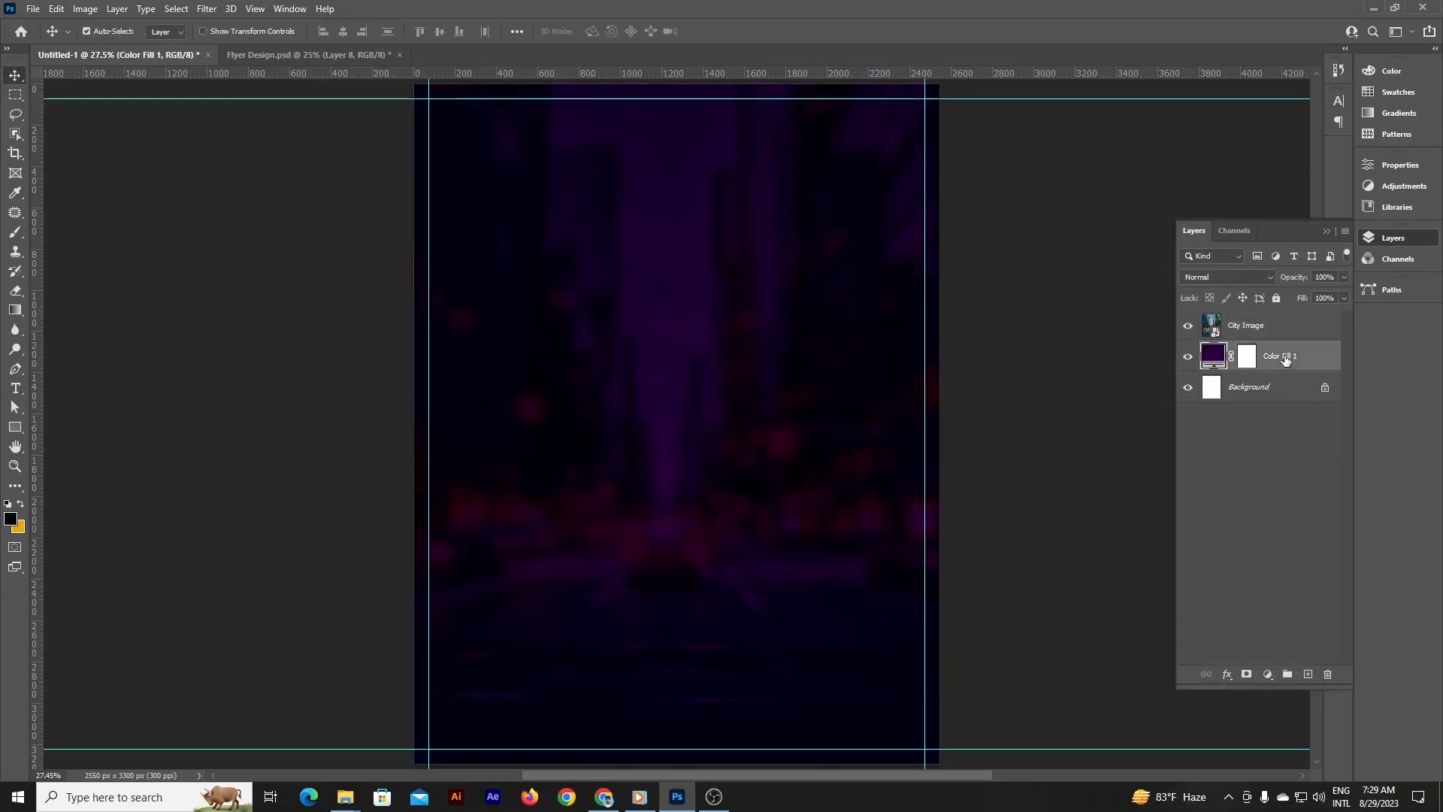
{"action": "left_click", "coordinate": [1226, 278]}
{"action": "left_click", "coordinate": [1225, 291]}
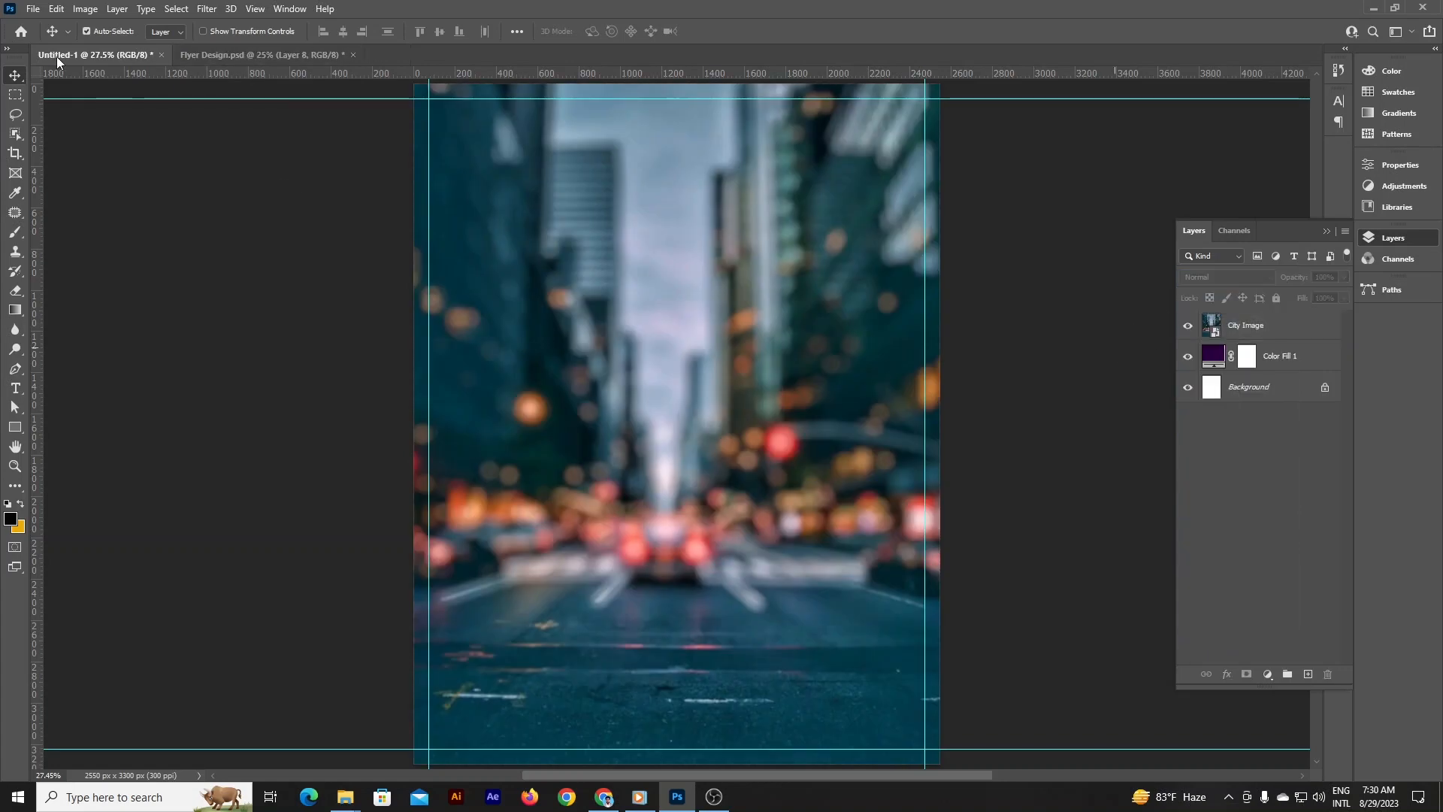
- Open Head phone.jpg as its own document and trace the right ear cup with a Pen path
{"action": "mouse_move", "coordinate": [345, 796]}
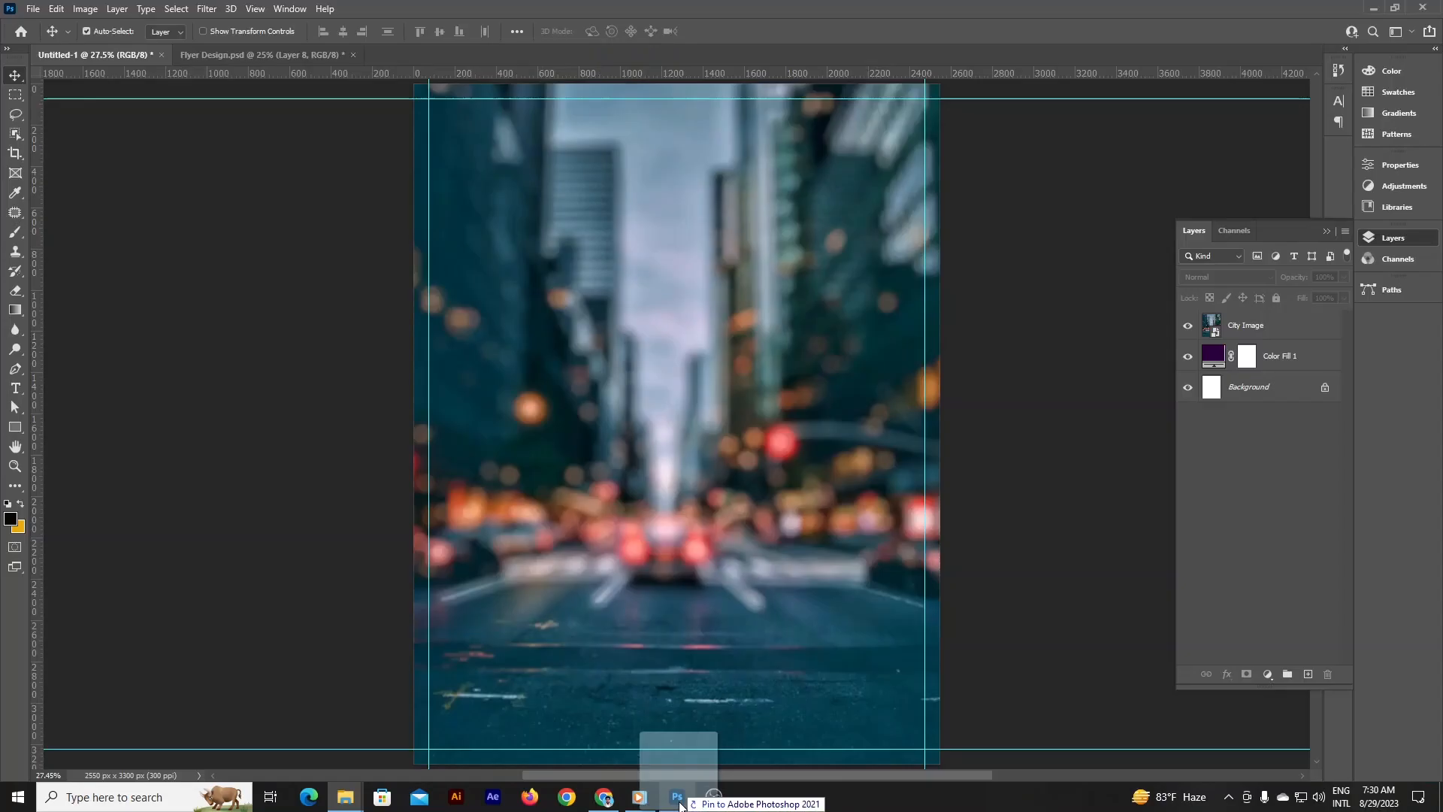
{"action": "left_click_drag", "start_coordinate": [661, 788], "coordinate": [485, 342]}
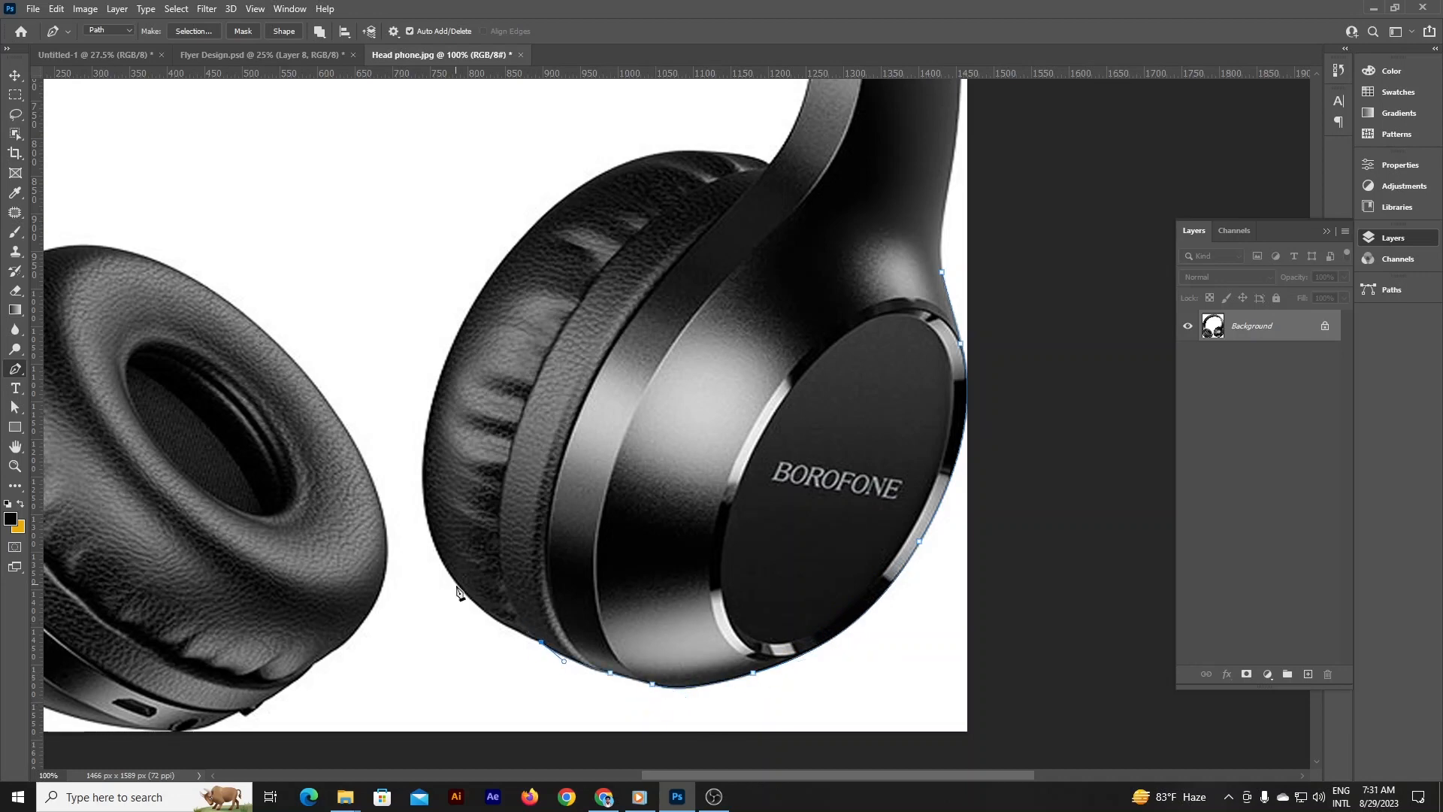
{"action": "left_click_drag", "start_coordinate": [767, 165], "coordinate": [788, 181]}
{"action": "left_click", "coordinate": [768, 165], "text": "alt"}
- Continue the Pen path along the headband's inner edge from the right ear cup over to the left ear cup
{"action": "left_click_drag", "start_coordinate": [768, 167], "coordinate": [798, 710]}
{"action": "left_click_drag", "start_coordinate": [823, 377], "coordinate": [758, 115]}
{"action": "left_click_drag", "start_coordinate": [752, 246], "coordinate": [977, 459]}
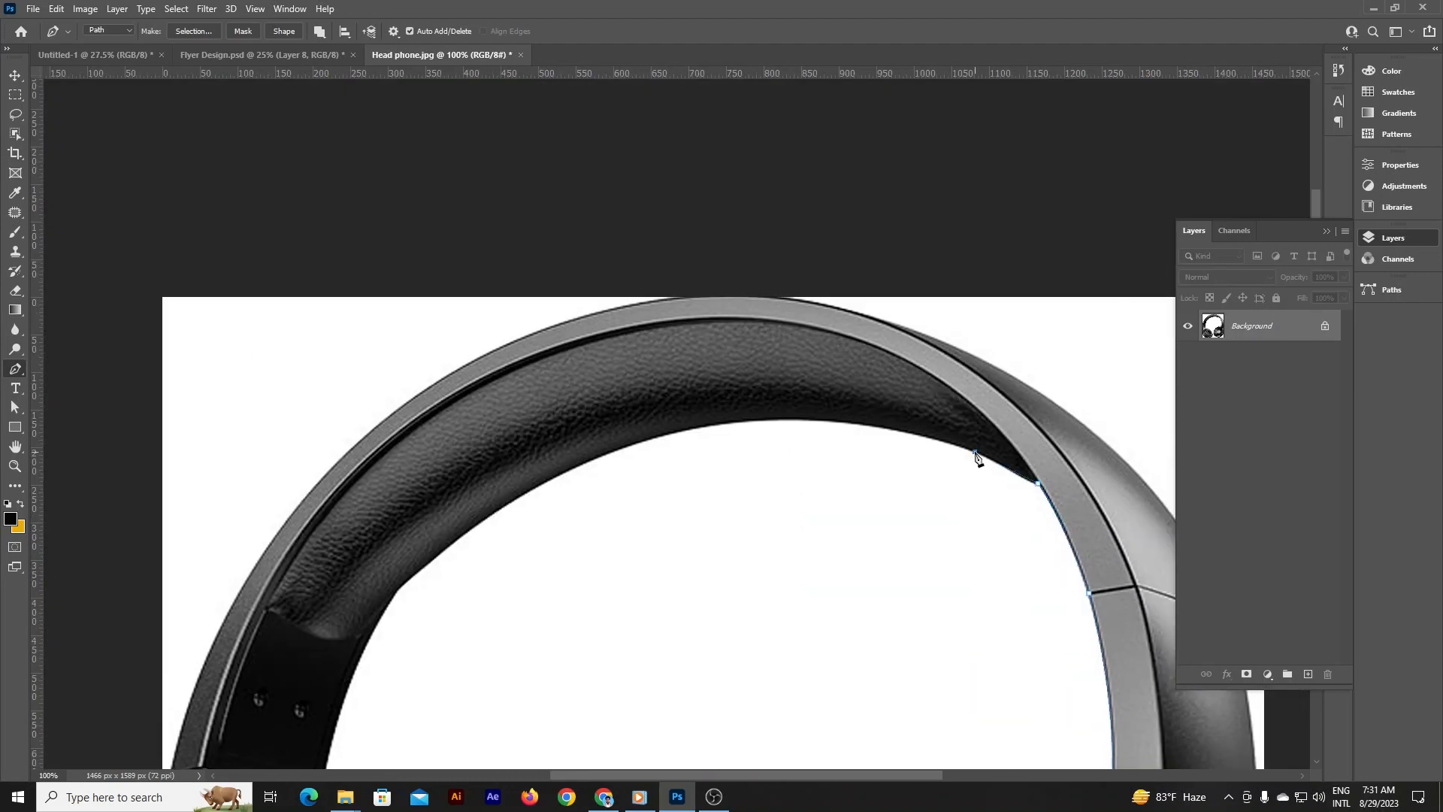
{"action": "left_click", "coordinate": [987, 458], "text": "alt"}
{"action": "left_click_drag", "start_coordinate": [665, 435], "coordinate": [483, 487]}
{"action": "left_click", "coordinate": [665, 436], "text": "alt"}
{"action": "left_click_drag", "start_coordinate": [526, 593], "coordinate": [704, 329]}
{"action": "left_click_drag", "start_coordinate": [621, 284], "coordinate": [503, 380]}
{"action": "left_click", "coordinate": [575, 323]}
{"action": "left_click_drag", "start_coordinate": [526, 576], "coordinate": [521, 507]}
{"action": "left_click_drag", "start_coordinate": [544, 381], "coordinate": [481, 210]}
{"action": "left_click_drag", "start_coordinate": [490, 418], "coordinate": [517, 483]}
- Trace the outline of the left ear cup with the Pen path, around its bottom and up its outer side
{"action": "left_click_drag", "start_coordinate": [789, 601], "coordinate": [789, 289]}
{"action": "left_click_drag", "start_coordinate": [839, 354], "coordinate": [922, 286]}
{"action": "left_click_drag", "start_coordinate": [841, 321], "coordinate": [839, 269]}
{"action": "left_click_drag", "start_coordinate": [829, 234], "coordinate": [794, 254]}
{"action": "left_click", "coordinate": [810, 249]}
{"action": "left_click", "coordinate": [805, 242]}
{"action": "left_click_drag", "start_coordinate": [842, 311], "coordinate": [965, 355]}
{"action": "left_click_drag", "start_coordinate": [879, 308], "coordinate": [864, 317]}
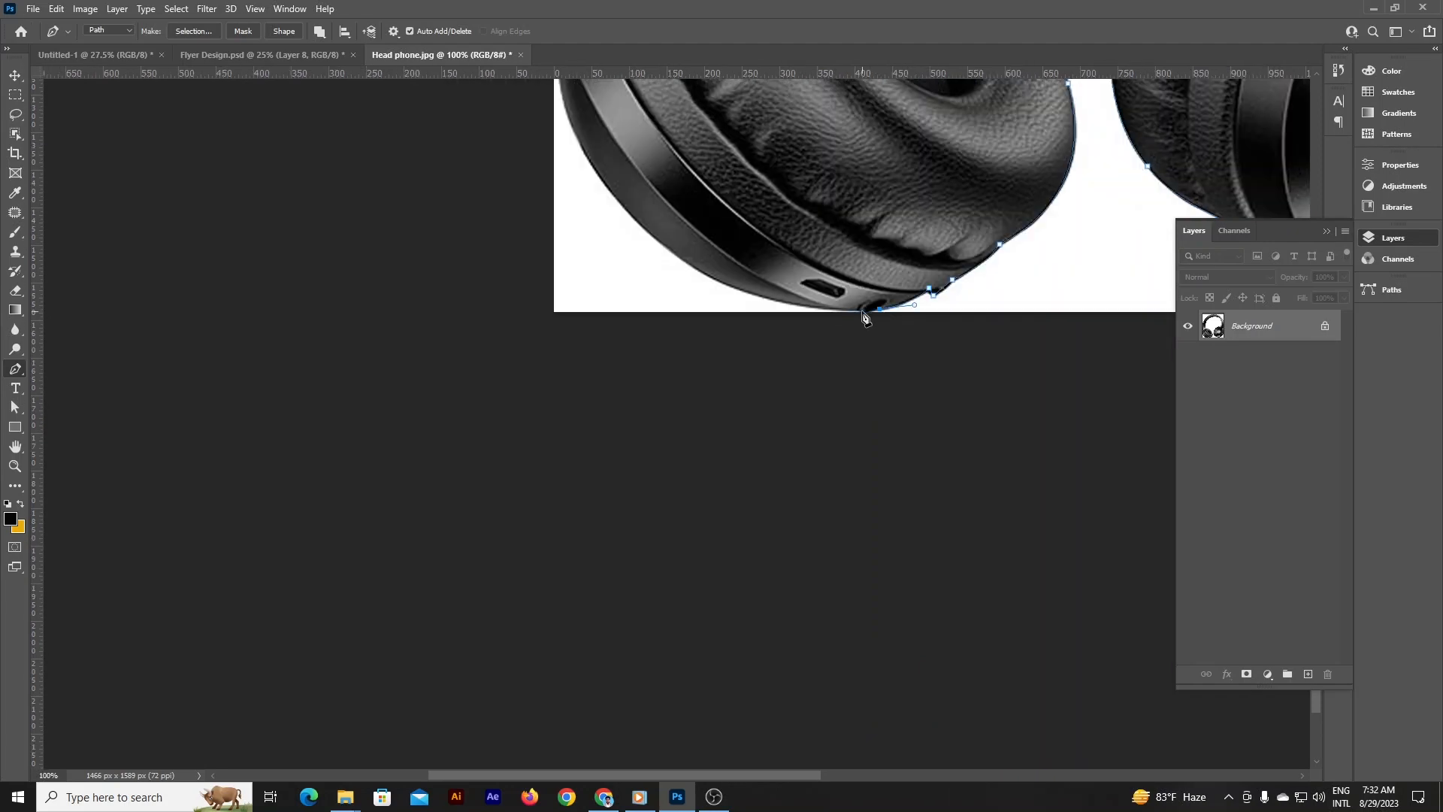
{"action": "left_click_drag", "start_coordinate": [658, 226], "coordinate": [568, 161]}
{"action": "left_click", "coordinate": [657, 240], "text": "alt"}
{"action": "left_click_drag", "start_coordinate": [652, 233], "coordinate": [777, 592]}
{"action": "left_click_drag", "start_coordinate": [692, 304], "coordinate": [698, 281]}
- Extend the Pen path up the outer left edge of the headband
{"action": "left_click_drag", "start_coordinate": [694, 226], "coordinate": [774, 510]}
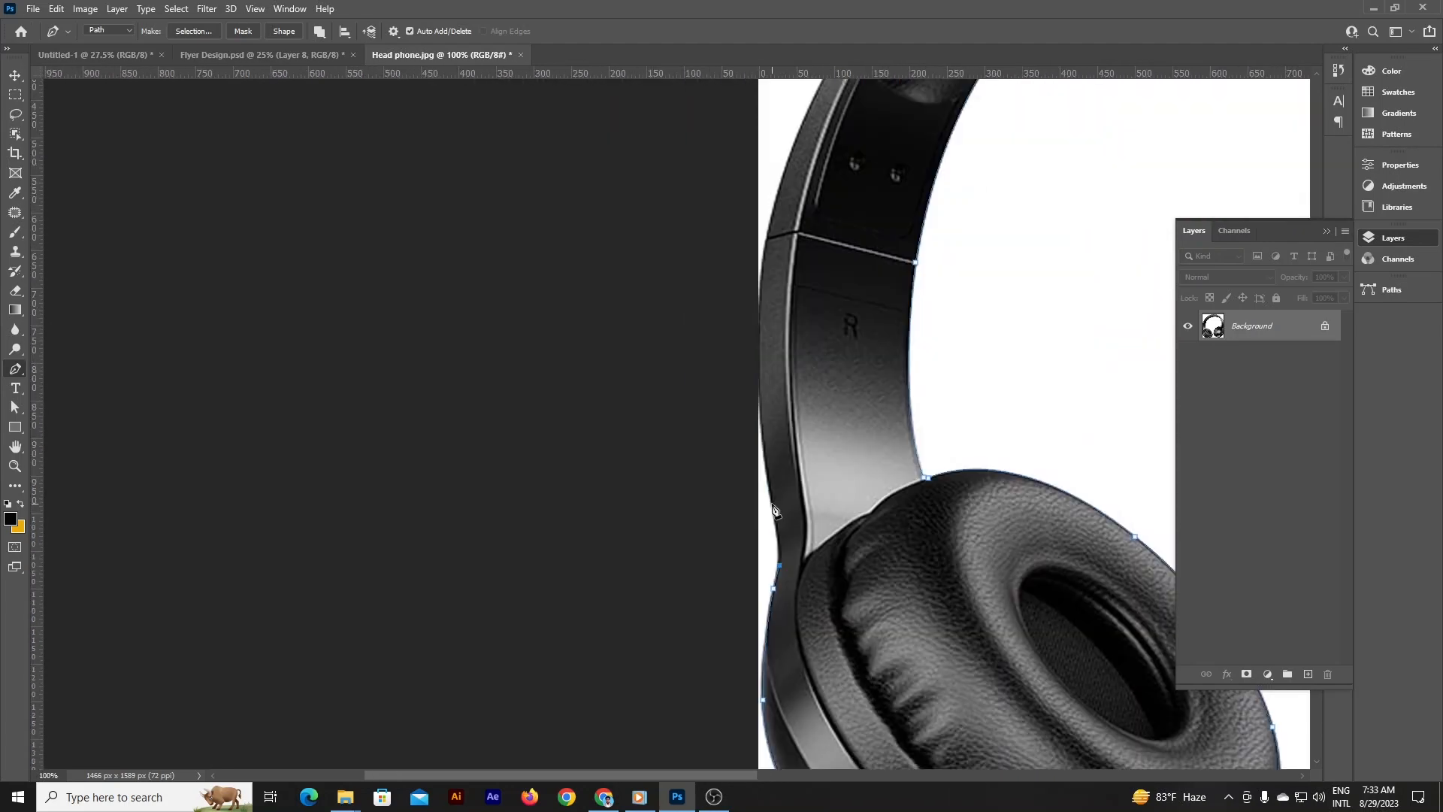
{"action": "left_click_drag", "start_coordinate": [777, 183], "coordinate": [774, 176]}
{"action": "left_click", "coordinate": [761, 280], "text": "alt"}
{"action": "left_click_drag", "start_coordinate": [770, 218], "coordinate": [756, 514]}
{"action": "left_click", "coordinate": [827, 348], "text": "alt"}
- Carry the Pen path over the top of the headband to its right shoulder
{"action": "left_click_drag", "start_coordinate": [1090, 150], "coordinate": [550, 340]}
{"action": "left_click_drag", "start_coordinate": [591, 278], "coordinate": [814, 196]}
{"action": "left_click", "coordinate": [591, 278], "text": "alt"}
{"action": "left_click_drag", "start_coordinate": [887, 293], "coordinate": [601, 293]}
{"action": "left_click_drag", "start_coordinate": [676, 283], "coordinate": [885, 364]}
{"action": "key", "text": "ctrl+z"}
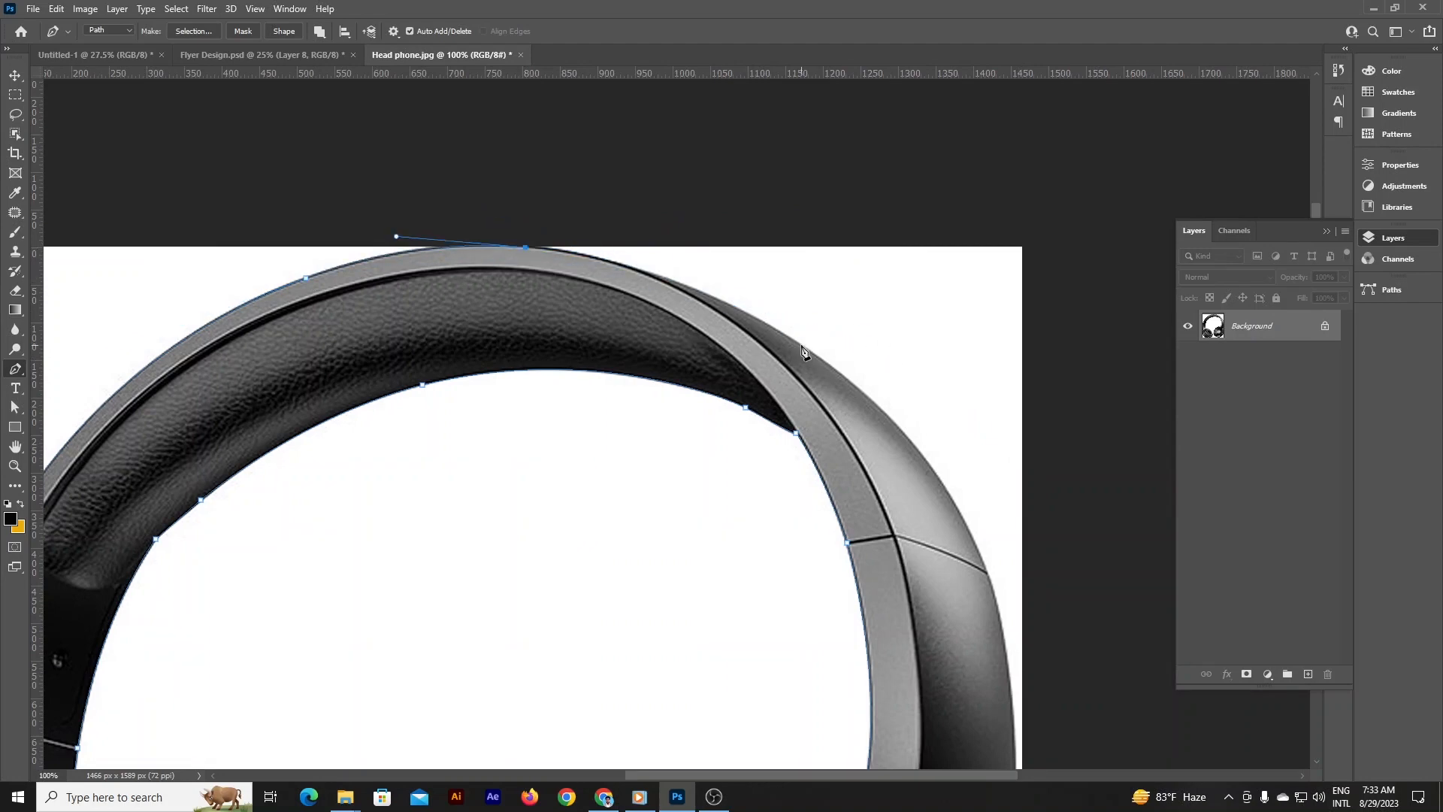
{"action": "left_click", "coordinate": [801, 346], "text": "alt"}
- Trace the headband's outer right edge down to the right ear cup to complete the headphone path
{"action": "left_click_drag", "start_coordinate": [977, 572], "coordinate": [905, 357]}
{"action": "left_click_drag", "start_coordinate": [916, 361], "coordinate": [980, 526]}
{"action": "left_click", "coordinate": [916, 361], "text": "alt"}
{"action": "left_click_drag", "start_coordinate": [942, 556], "coordinate": [929, 415]}
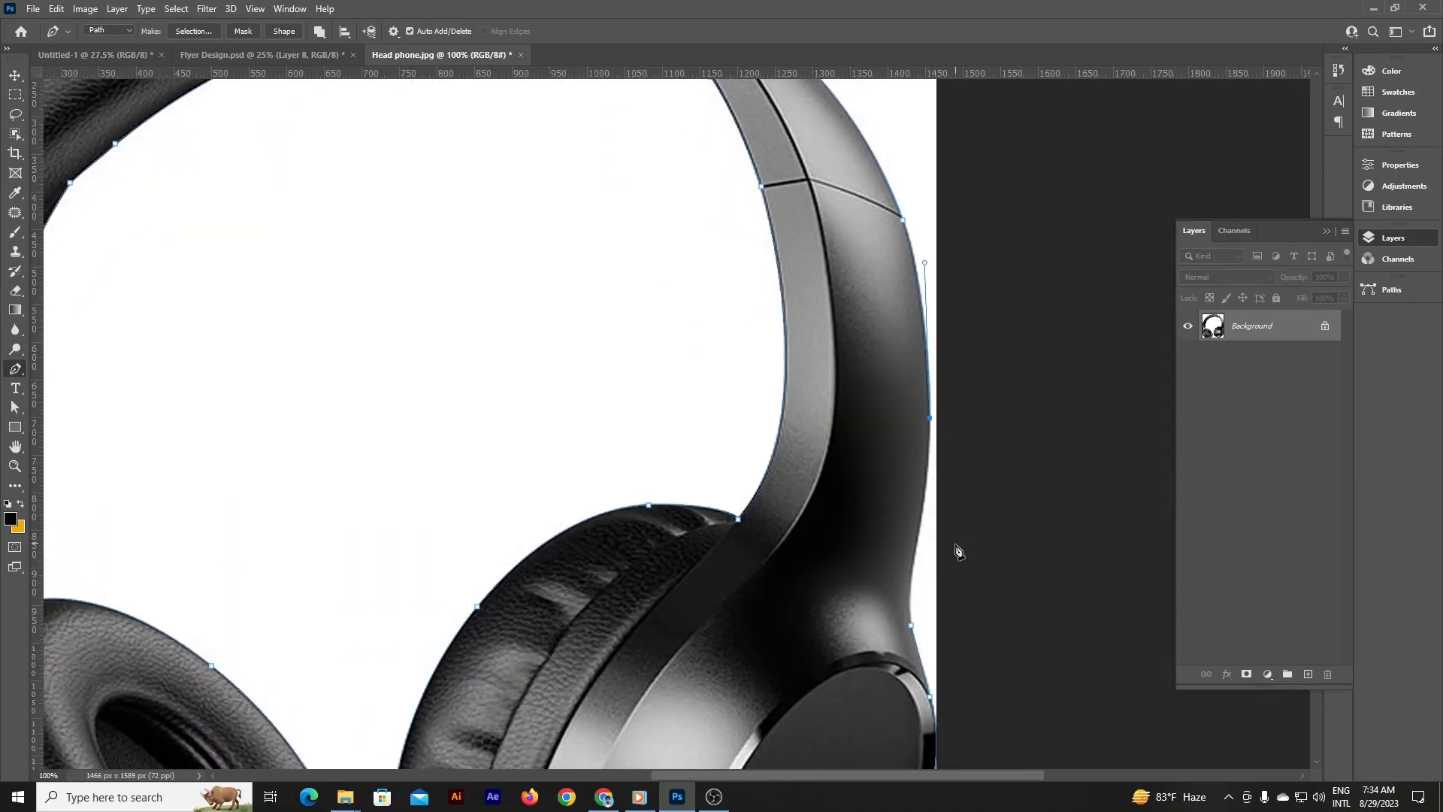
{"action": "left_click_drag", "start_coordinate": [955, 545], "coordinate": [942, 379]}
{"action": "left_click_drag", "start_coordinate": [898, 406], "coordinate": [883, 473]}
{"action": "left_click_drag", "start_coordinate": [926, 522], "coordinate": [834, 522]}
{"action": "left_click_drag", "start_coordinate": [936, 421], "coordinate": [1052, 463]}
- Convert the headphone path to a selection and mask out the white background with a layer mask
{"action": "right_click", "coordinate": [878, 439]}
{"action": "left_click", "coordinate": [934, 501]}
{"action": "left_click", "coordinate": [805, 198]}
{"action": "left_click", "coordinate": [1246, 674]}
- Bring the masked headphones into the Untitled-1 document and position them in the middle of the page
{"action": "left_click", "coordinate": [15, 75]}
{"action": "left_click_drag", "start_coordinate": [812, 629], "coordinate": [752, 635]}
{"action": "left_click_drag", "start_coordinate": [751, 636], "coordinate": [754, 516]}
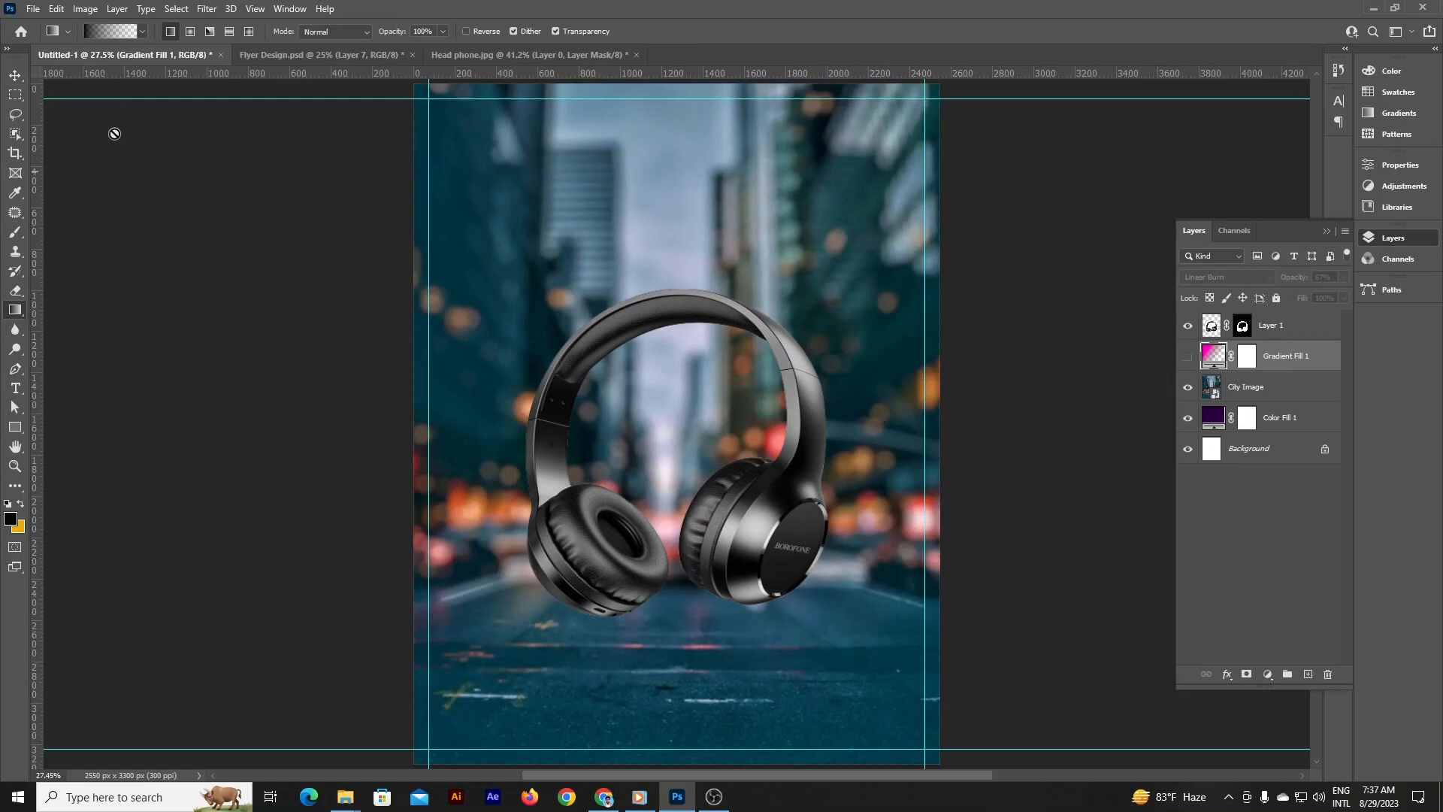
- Recolour both colour stops of the Foreground to Transparent gradient hot pink, with #ff09b1 at the start
{"action": "left_click", "coordinate": [110, 31]}
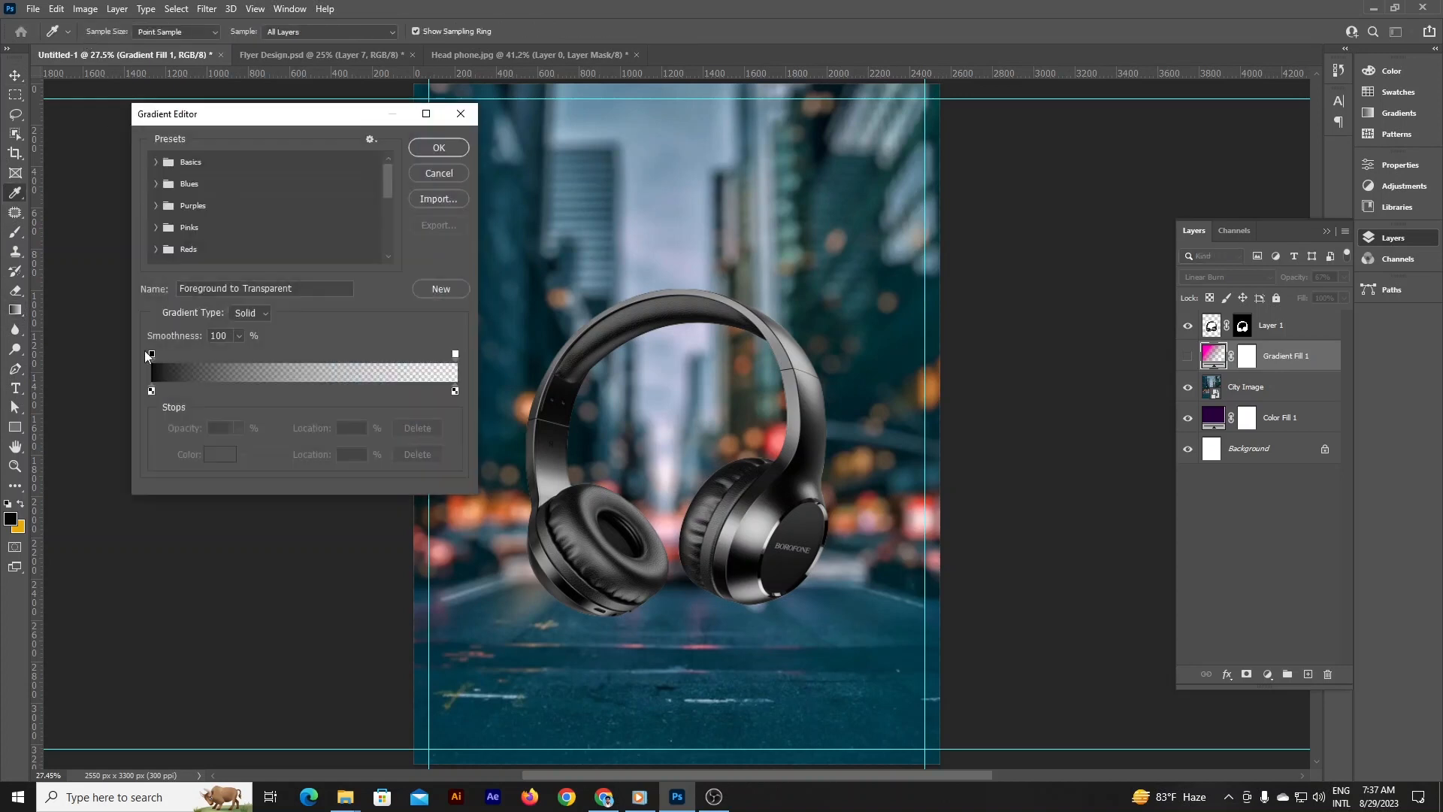
{"action": "double_click", "coordinate": [150, 392]}
{"action": "left_click", "coordinate": [1115, 445]}
{"action": "left_click", "coordinate": [1257, 445]}
{"action": "double_click", "coordinate": [454, 391]}
{"action": "left_click", "coordinate": [1137, 466]}
{"action": "left_click", "coordinate": [1115, 445]}
{"action": "left_click", "coordinate": [1253, 439]}
{"action": "double_click", "coordinate": [152, 391]}
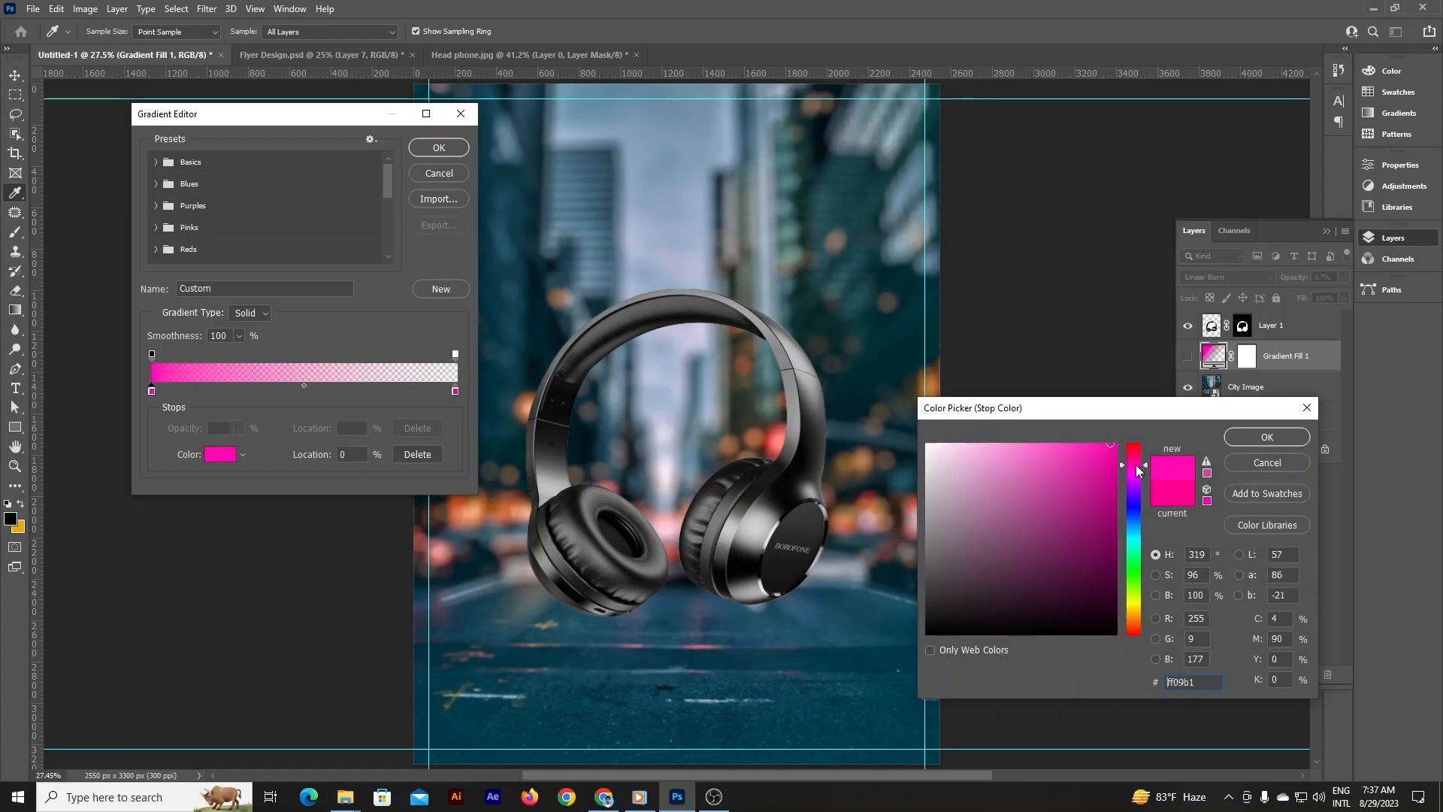
{"action": "left_click", "coordinate": [1267, 437]}
{"action": "left_click", "coordinate": [439, 147]}
- Add an empty layer directly below the headphones layer
{"action": "scroll", "coordinate": [826, 376], "scroll_direction": "down", "scroll_amount": 1}
{"action": "left_click", "coordinate": [1308, 674]}
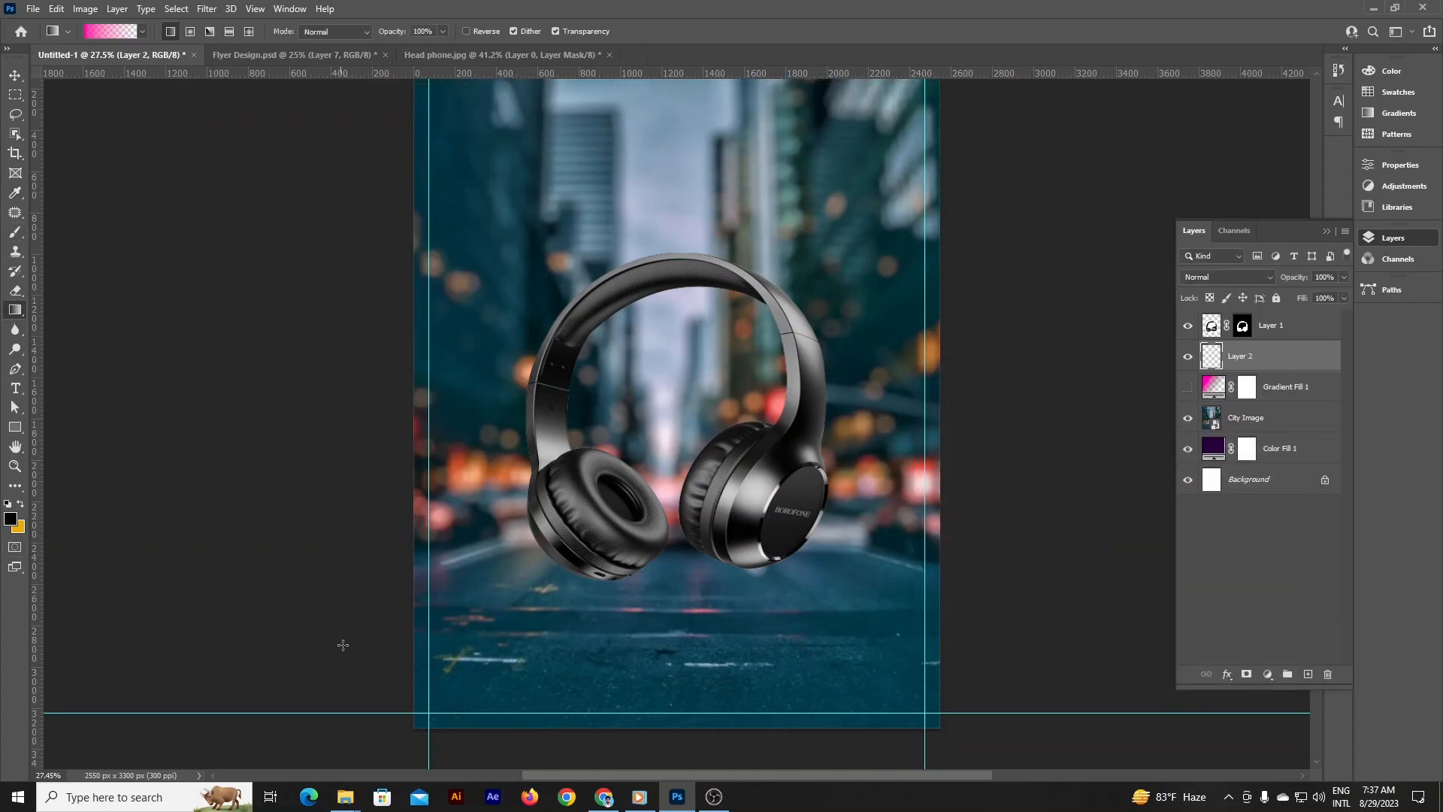
{"action": "left_click_drag", "start_coordinate": [592, 614], "coordinate": [653, 587]}
{"action": "key", "text": "ctrl+z"}
{"action": "left_click_drag", "start_coordinate": [387, 683], "coordinate": [641, 573]}
{"action": "key", "text": "ctrl+z"}
- Draw the pink gradient diagonally from the page's lower-left corner and blend its layer as Linear Burn at 70% opacity
{"action": "left_click_drag", "start_coordinate": [417, 738], "coordinate": [909, 463]}
{"action": "scroll", "coordinate": [909, 463], "scroll_direction": "up", "scroll_amount": 1}
{"action": "left_click", "coordinate": [1226, 277]}
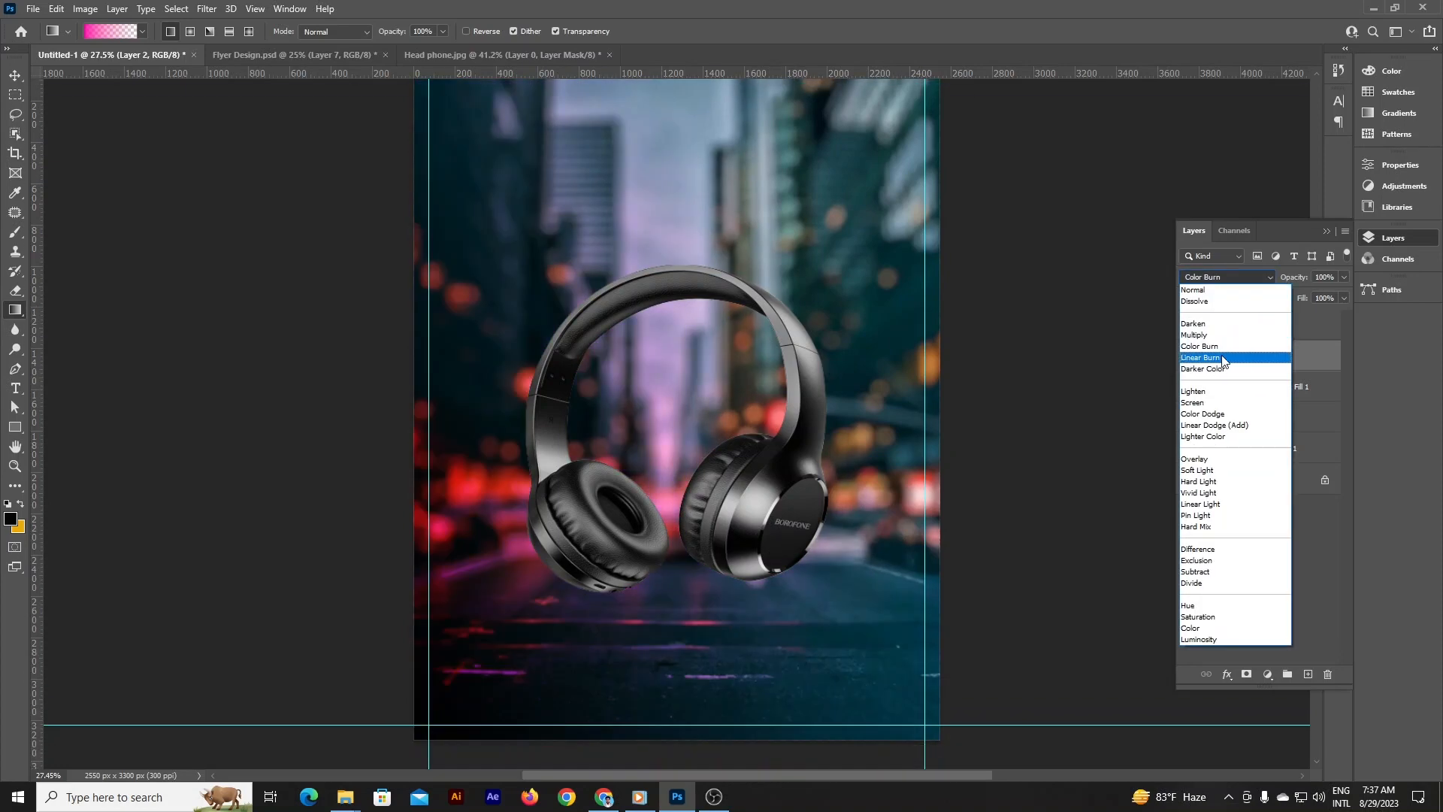
{"action": "left_click", "coordinate": [1200, 357]}
{"action": "left_click_drag", "start_coordinate": [1294, 277], "coordinate": [1276, 286]}
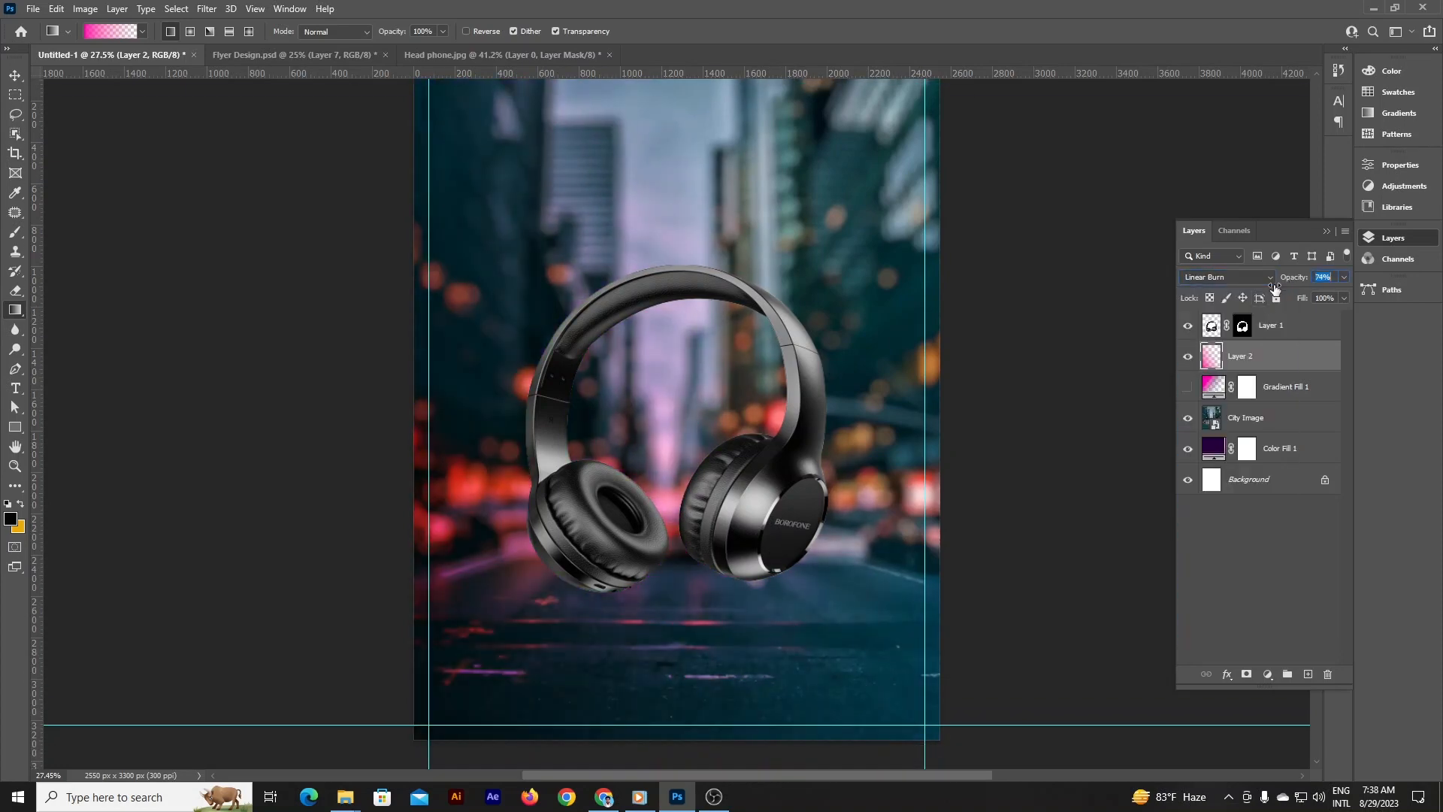
- Duplicate the pink gradient layer and flip the copy horizontally and vertically so it tints the page's upper-right corner
{"action": "key", "text": "v"}
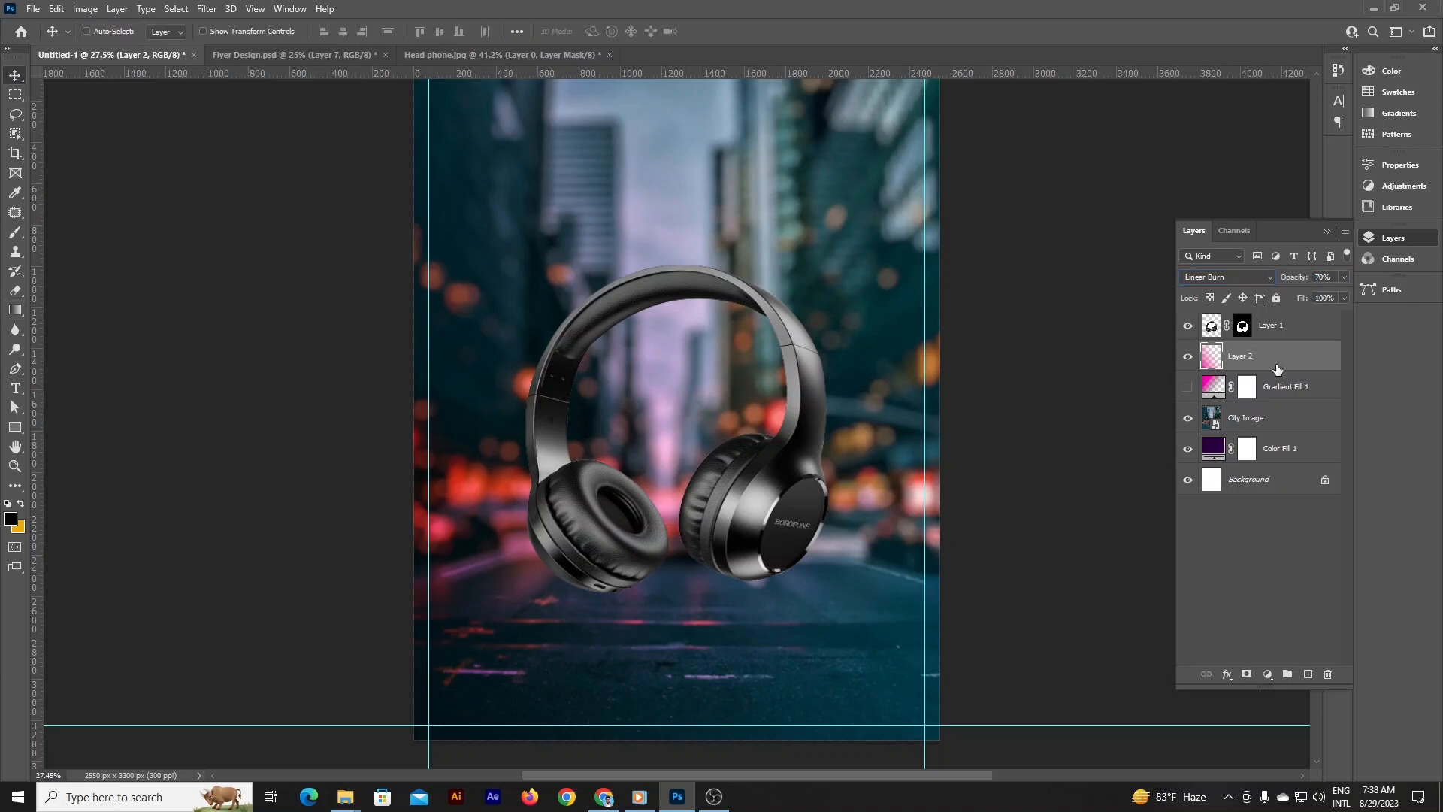
{"action": "key", "text": "ctrl+j"}
{"action": "key", "text": "ctrl+t"}
{"action": "right_click", "coordinate": [761, 202]}
{"action": "left_click", "coordinate": [789, 509]}
{"action": "right_click", "coordinate": [701, 365]}
{"action": "left_click", "coordinate": [733, 640]}
{"action": "scroll", "coordinate": [899, 191], "scroll_direction": "up", "scroll_amount": 2}
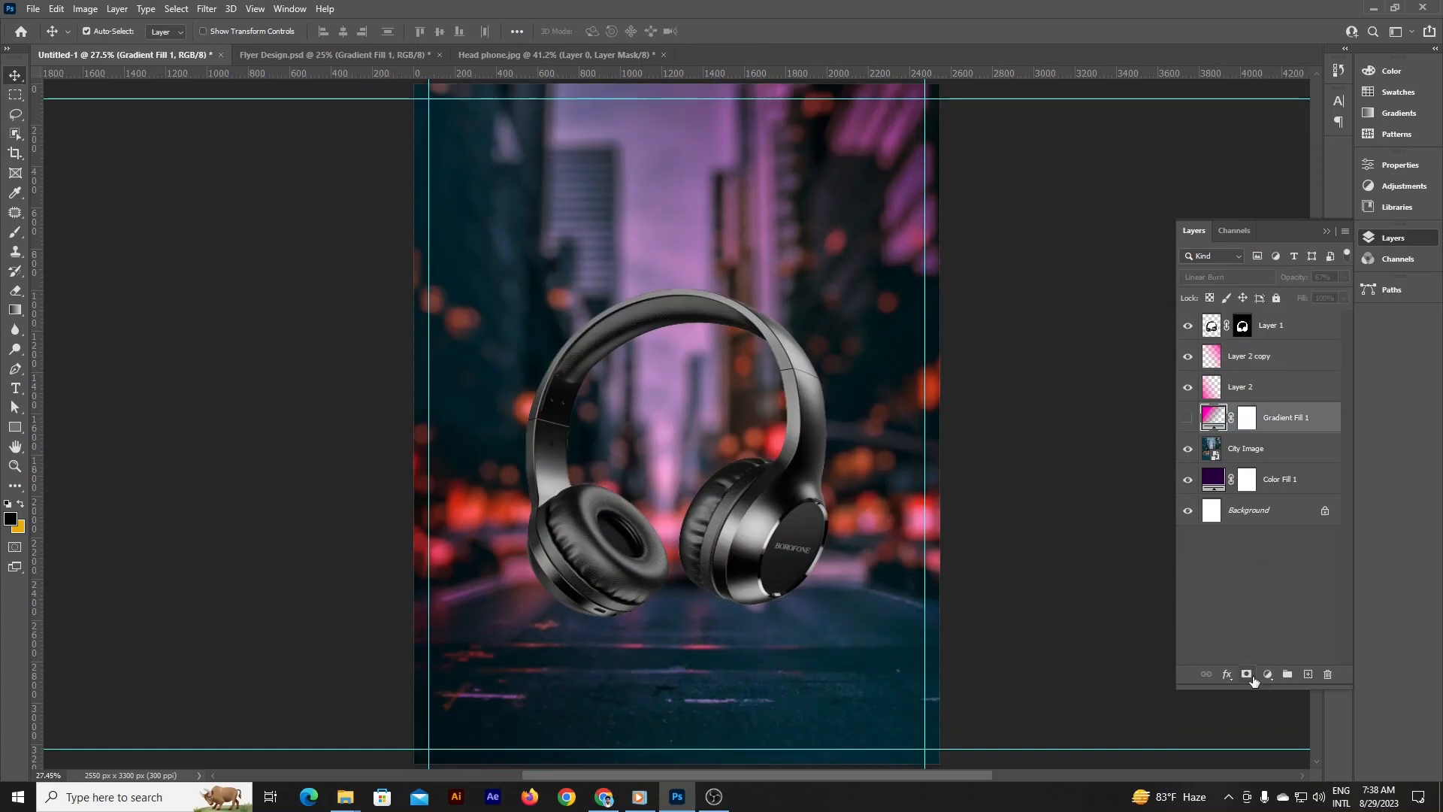
- Add a Gradient fill layer above Gradient Fill 1, fading from #400050 to transparent with a purple end stop
{"action": "left_click", "coordinate": [1267, 674]}
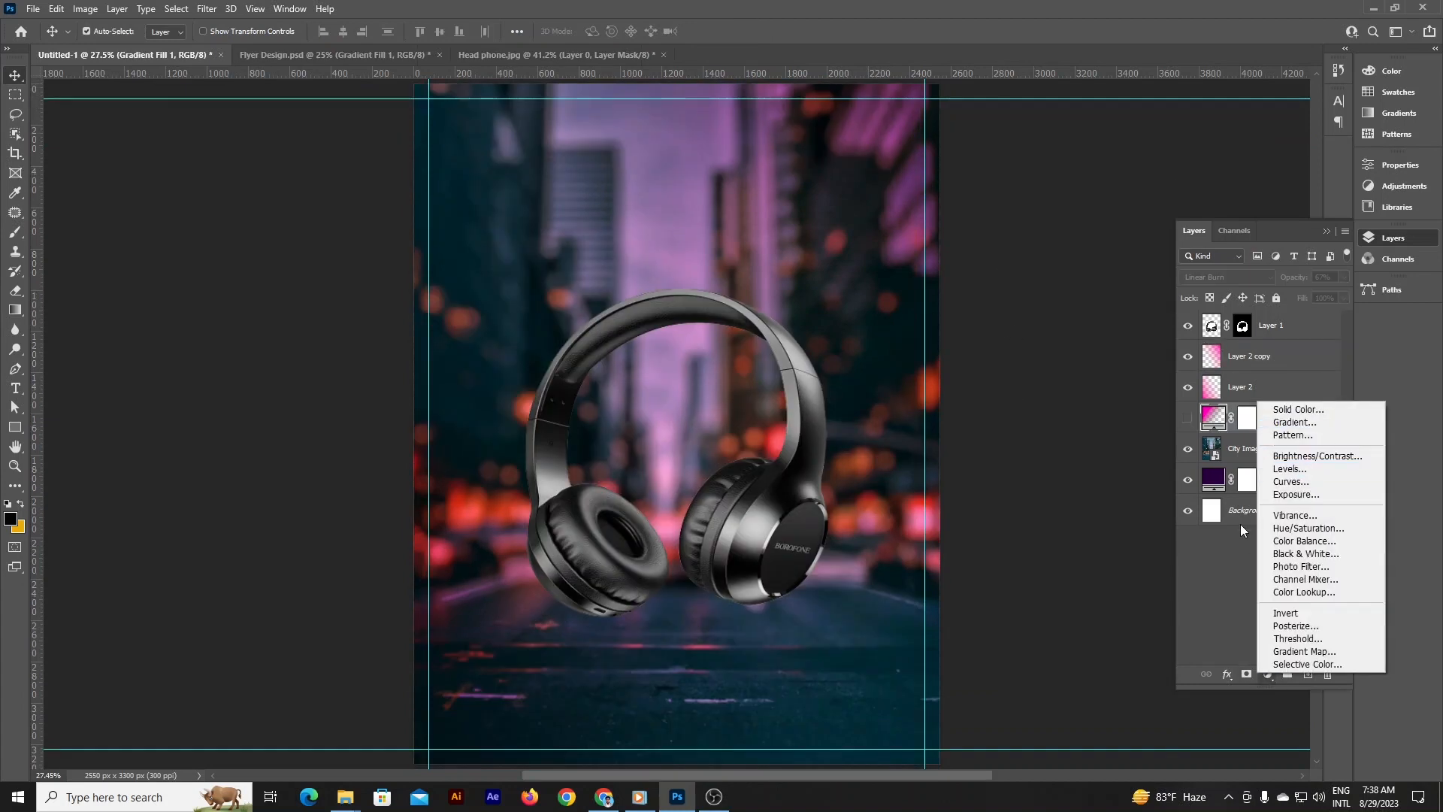
{"action": "left_click", "coordinate": [1313, 423]}
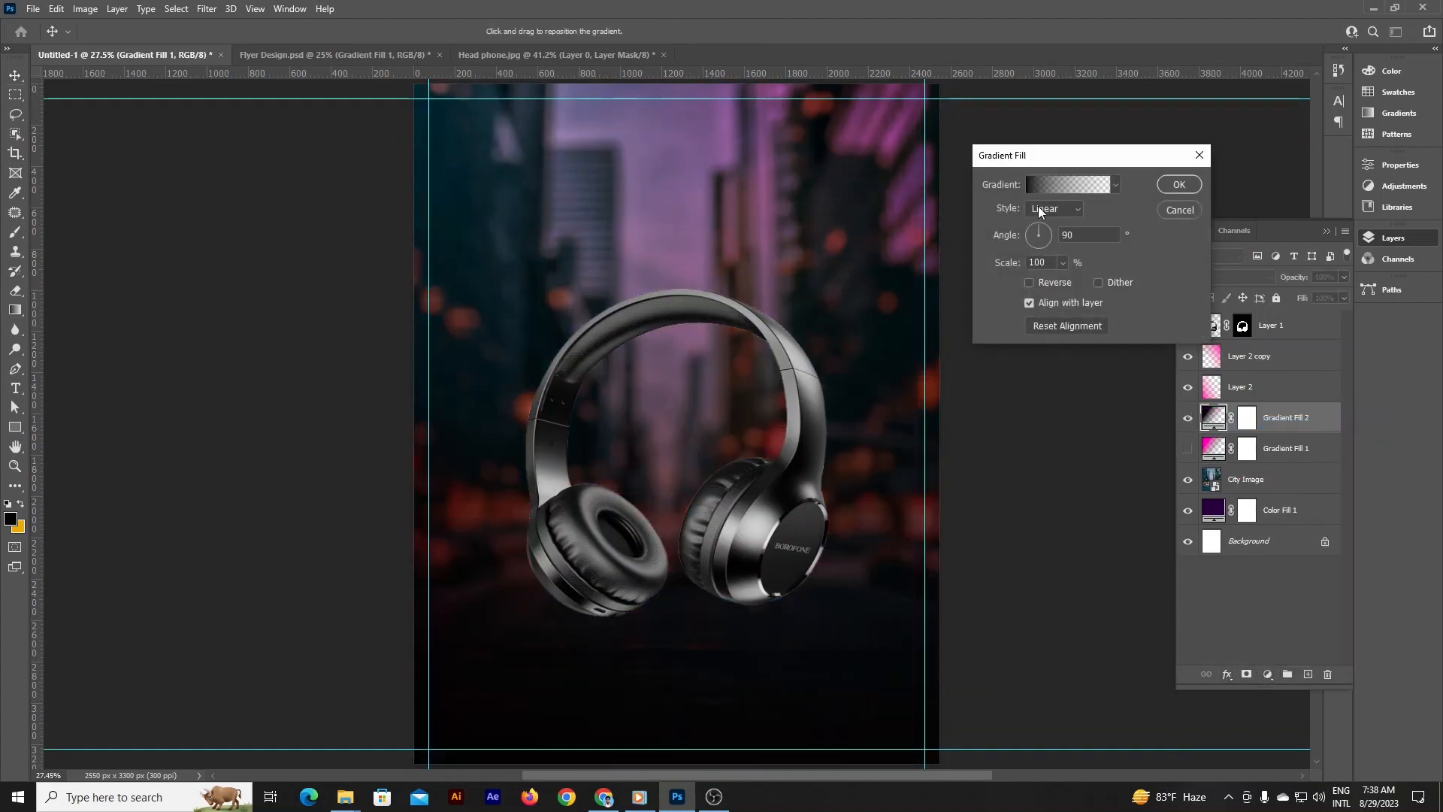
{"action": "left_click", "coordinate": [1052, 184]}
{"action": "double_click", "coordinate": [151, 391]}
{"action": "type", "text": "400050"}
{"action": "left_click", "coordinate": [1265, 438]}
{"action": "double_click", "coordinate": [454, 392]}
{"action": "left_click", "coordinate": [1109, 490]}
{"action": "left_click", "coordinate": [1265, 438]}
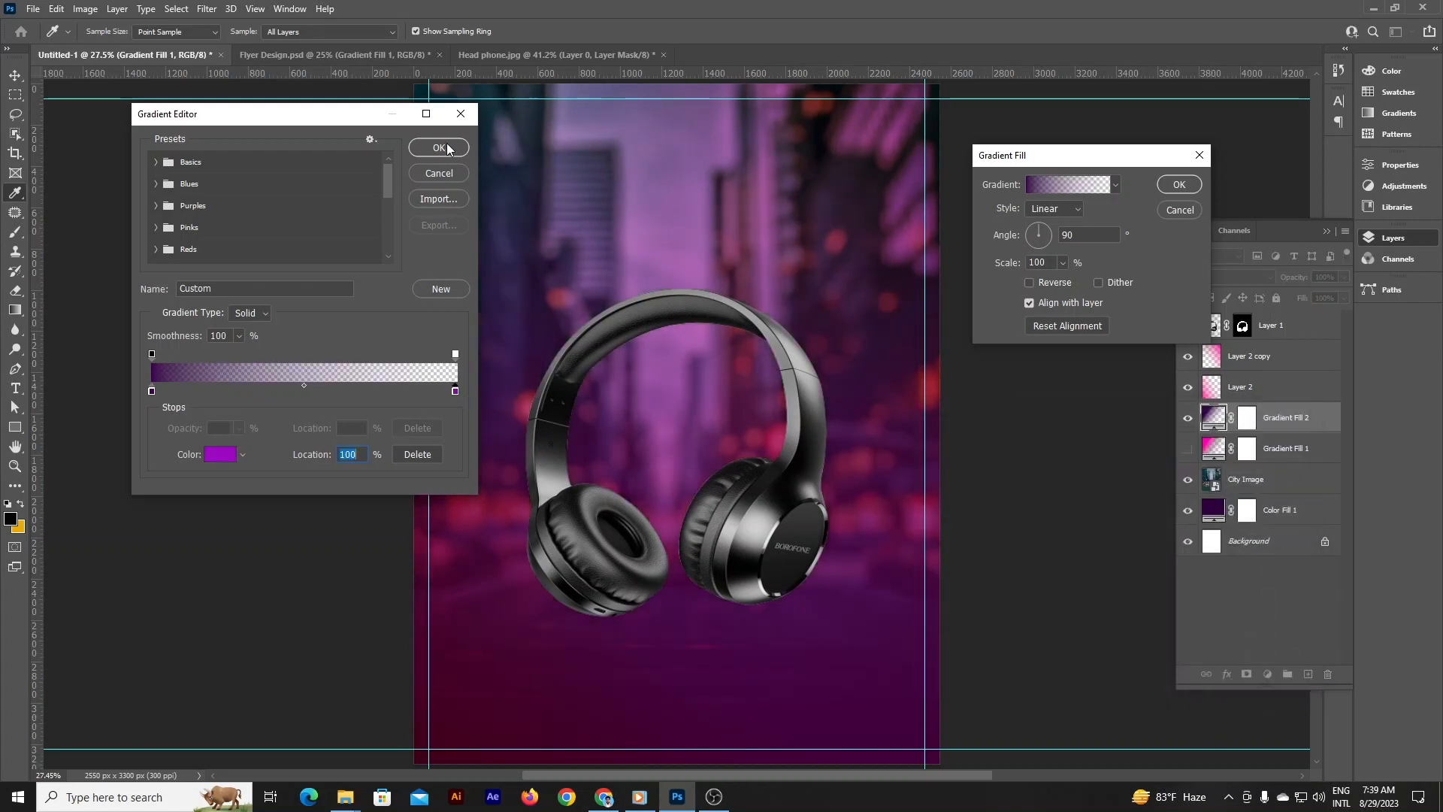
{"action": "left_click", "coordinate": [439, 147]}
- Make the gradient fill Radial at 136% scale, shift its centre slightly lower, and keep the layer's blend mode Normal
{"action": "left_click", "coordinate": [1053, 209]}
{"action": "left_click", "coordinate": [1048, 223]}
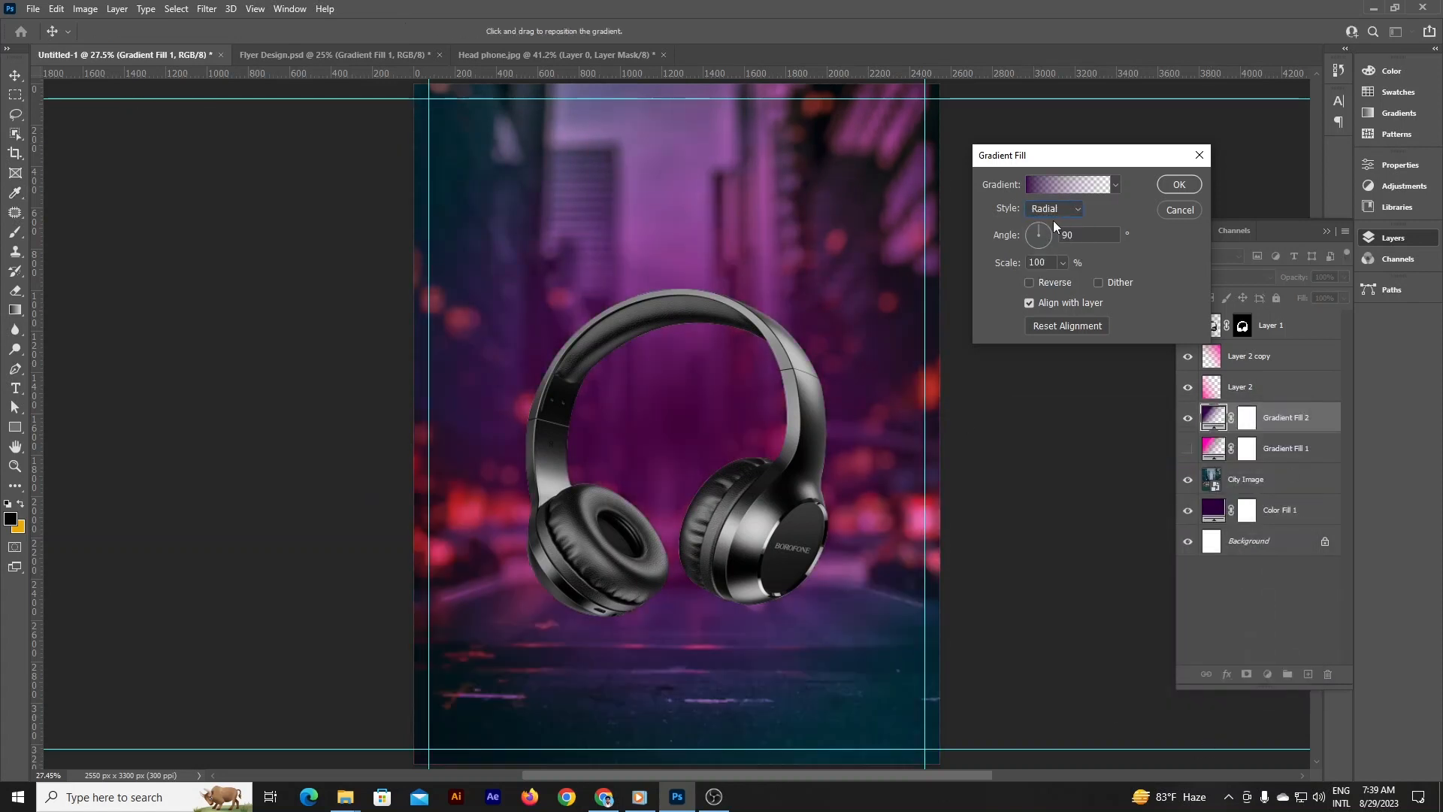
{"action": "left_click_drag", "start_coordinate": [1016, 272], "coordinate": [1030, 272]}
{"action": "left_click", "coordinate": [1034, 282]}
{"action": "left_click", "coordinate": [1034, 282]}
{"action": "left_click_drag", "start_coordinate": [692, 394], "coordinate": [699, 456]}
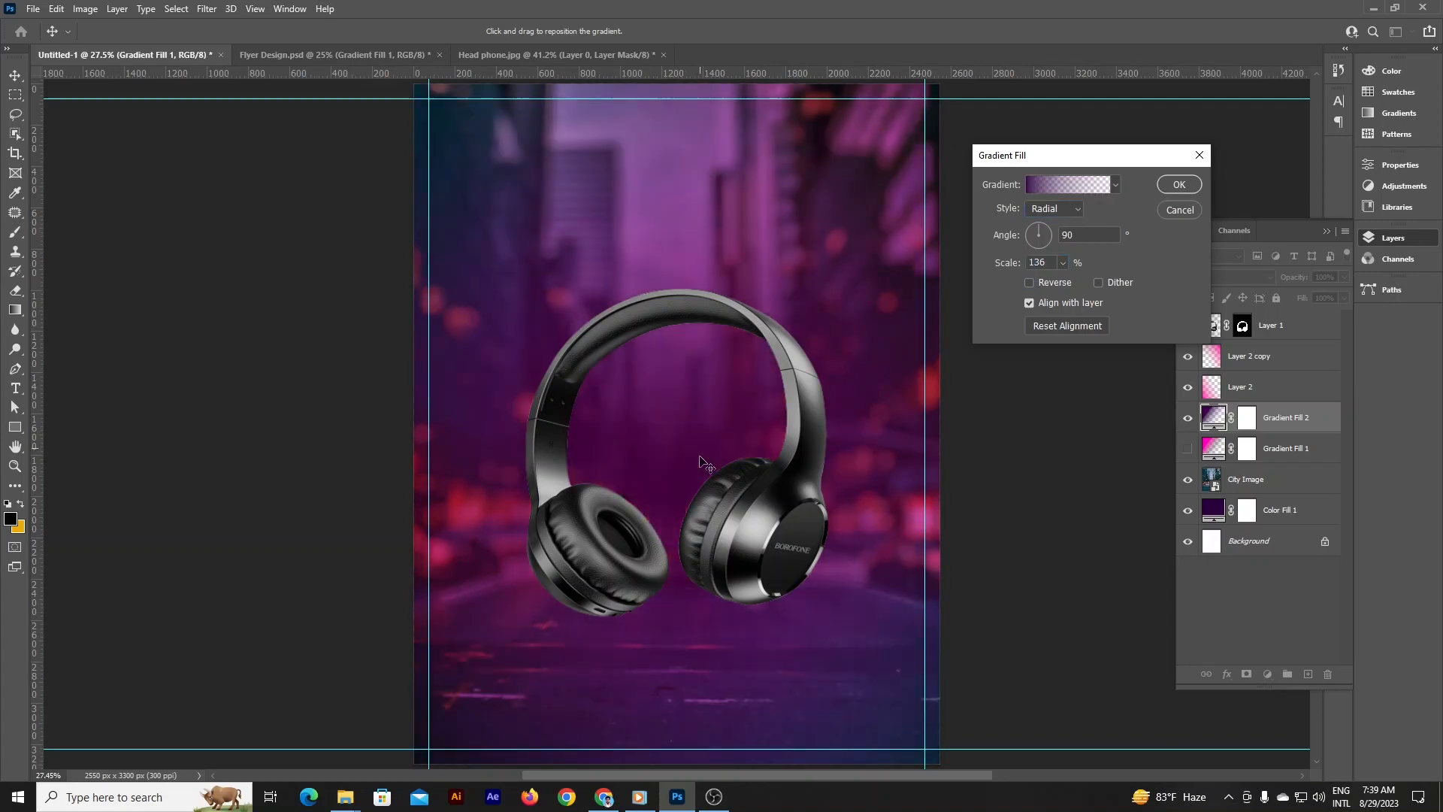
{"action": "left_click", "coordinate": [1164, 186]}
{"action": "left_click", "coordinate": [1227, 276]}
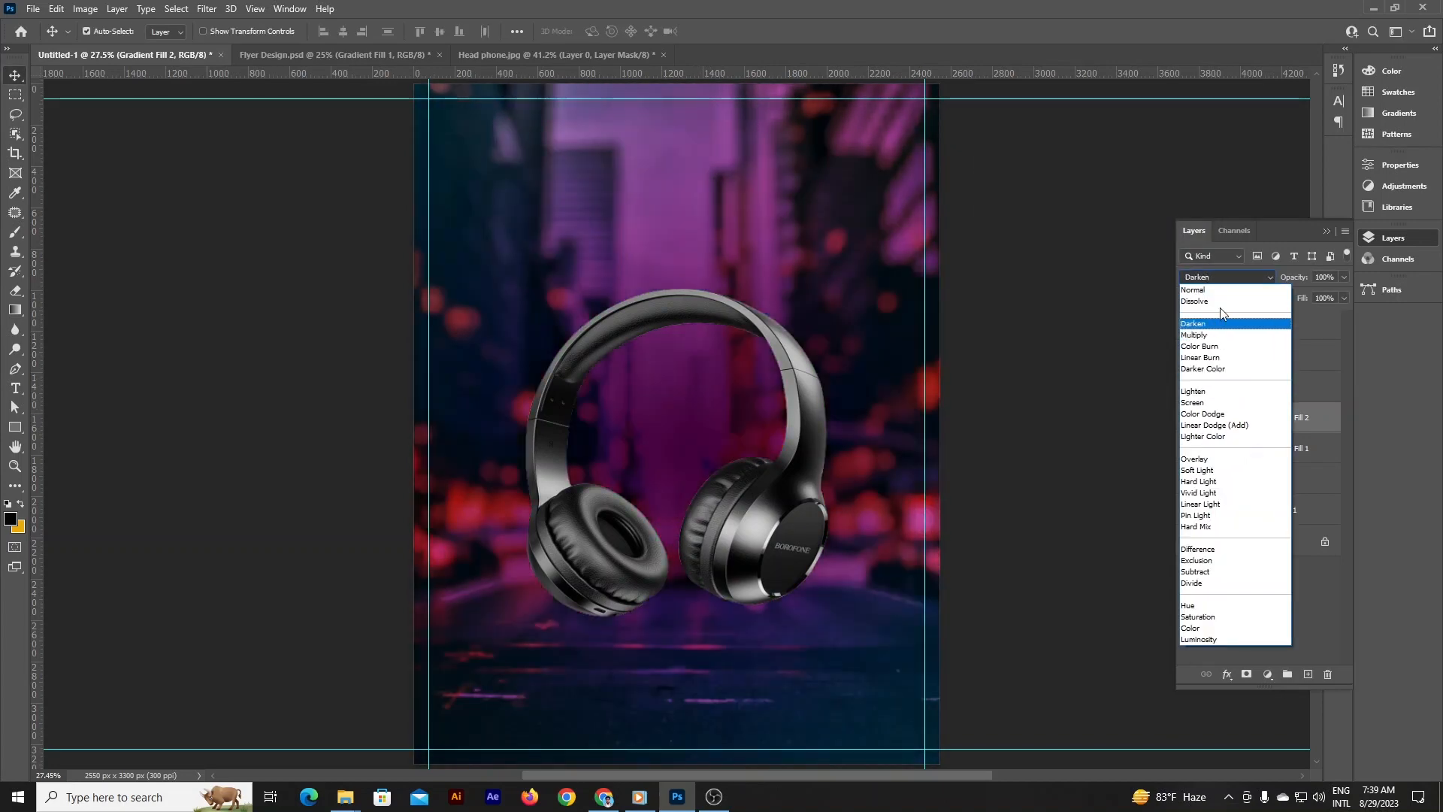
{"action": "left_click", "coordinate": [1211, 290]}
- Reopen Gradient Fill 2, shift the radial glow slightly lower, and recolour its opaque start stop #6b0086
{"action": "double_click", "coordinate": [1213, 417]}
{"action": "left_click_drag", "start_coordinate": [679, 445], "coordinate": [692, 493]}
{"action": "left_click", "coordinate": [1039, 182]}
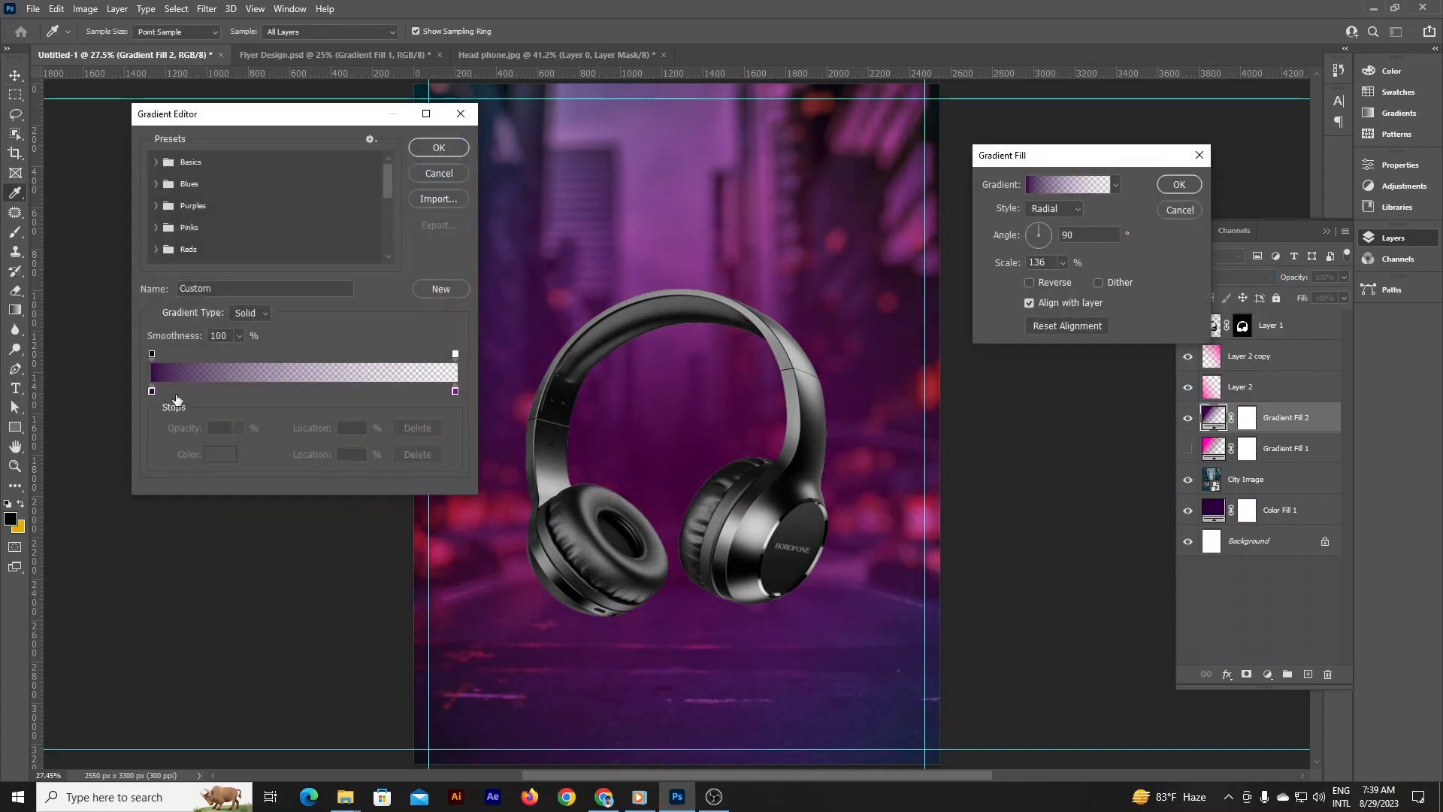
{"action": "double_click", "coordinate": [151, 390]}
{"action": "left_click", "coordinate": [1113, 534]}
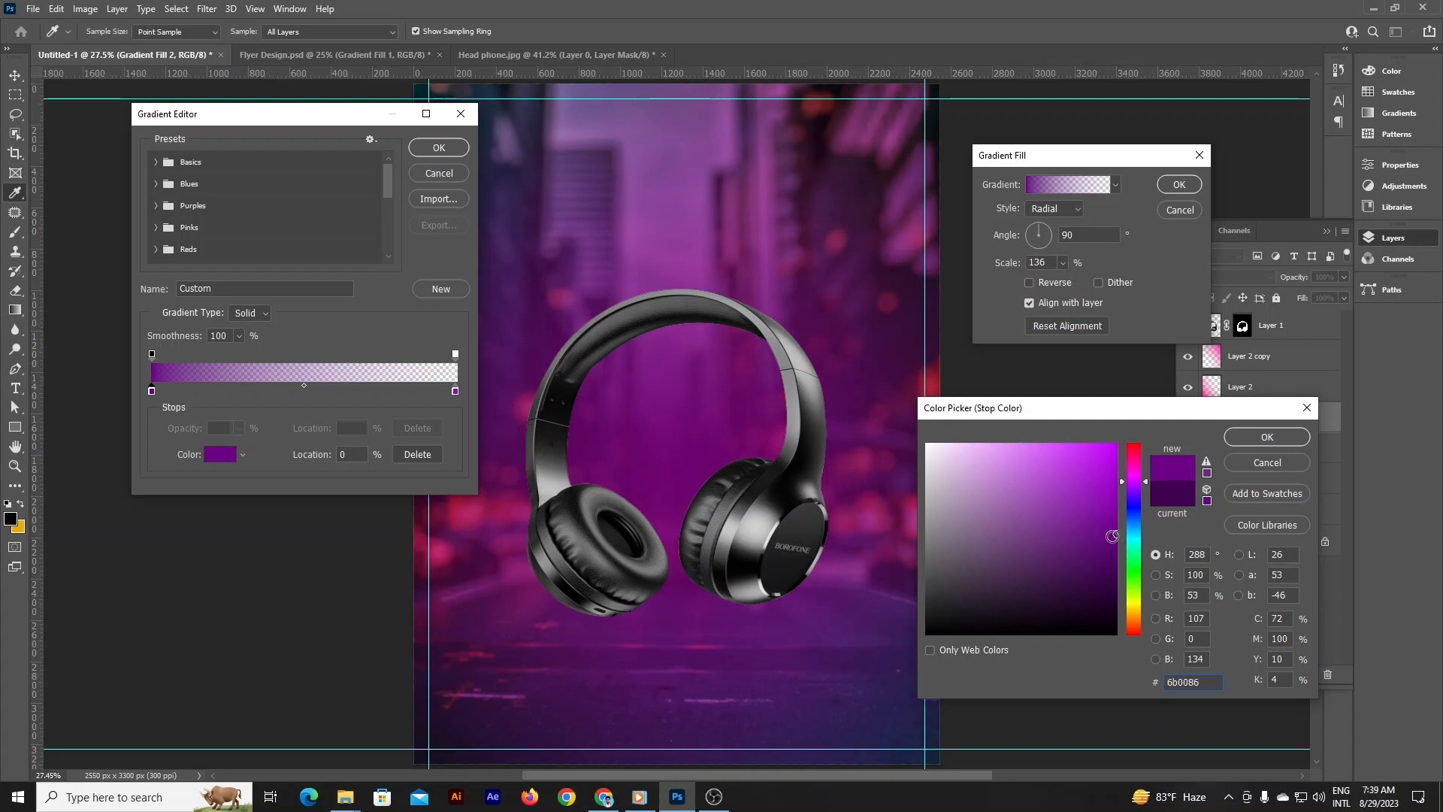
{"action": "key", "text": "Return"}
{"action": "key", "text": "Return"}
{"action": "key", "text": "Return"}
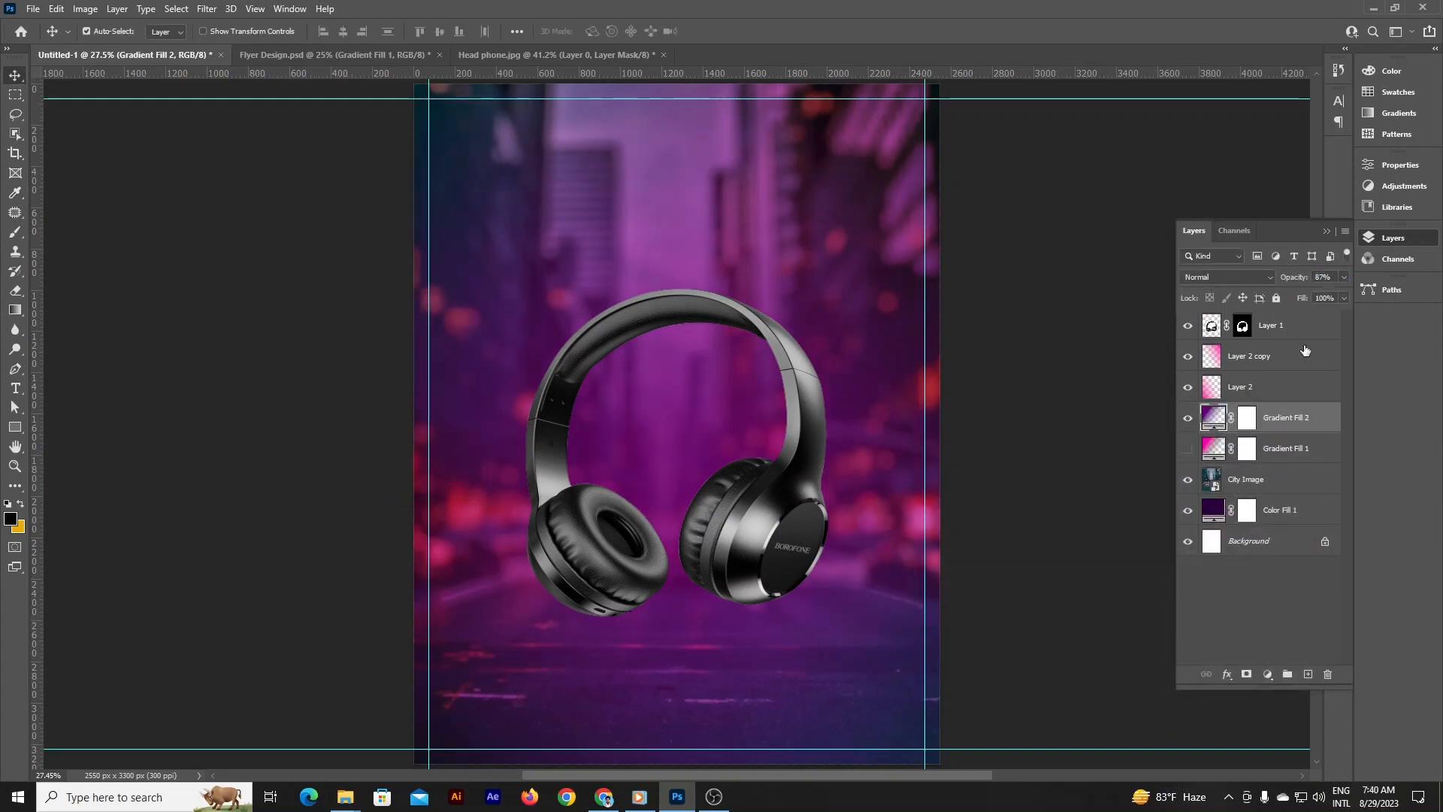
- Enlarge the Layer 2 pink gradient to about 112% with Free Transform and compare the page with the layer off and on
{"action": "left_click", "coordinate": [1282, 386]}
{"action": "key", "text": "ctrl+t"}
{"action": "left_click_drag", "start_coordinate": [940, 425], "coordinate": [971, 429]}
{"action": "left_click_drag", "start_coordinate": [799, 615], "coordinate": [830, 573]}
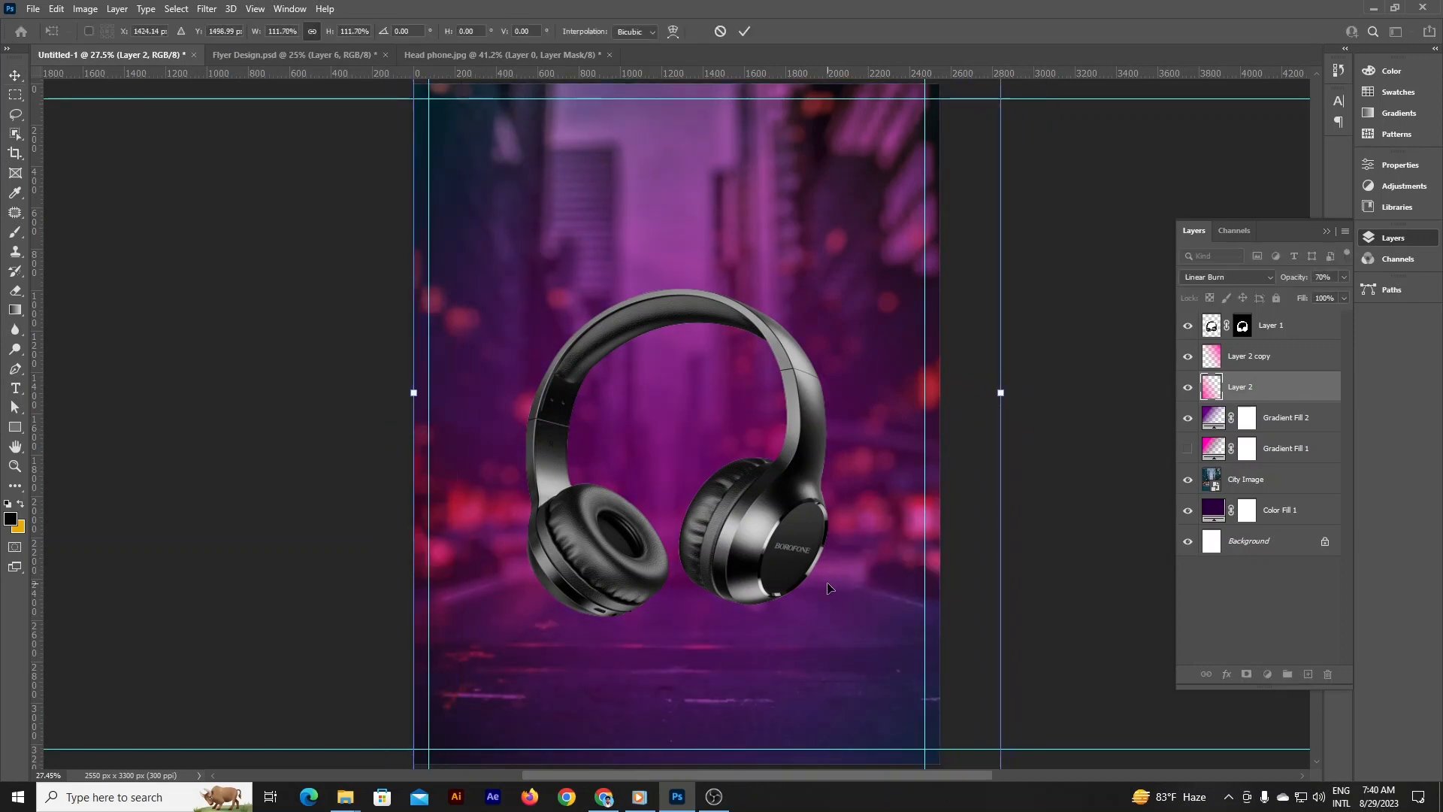
{"action": "key", "text": "Return"}
{"action": "left_click", "coordinate": [1188, 386]}
{"action": "left_click", "coordinate": [1188, 387]}
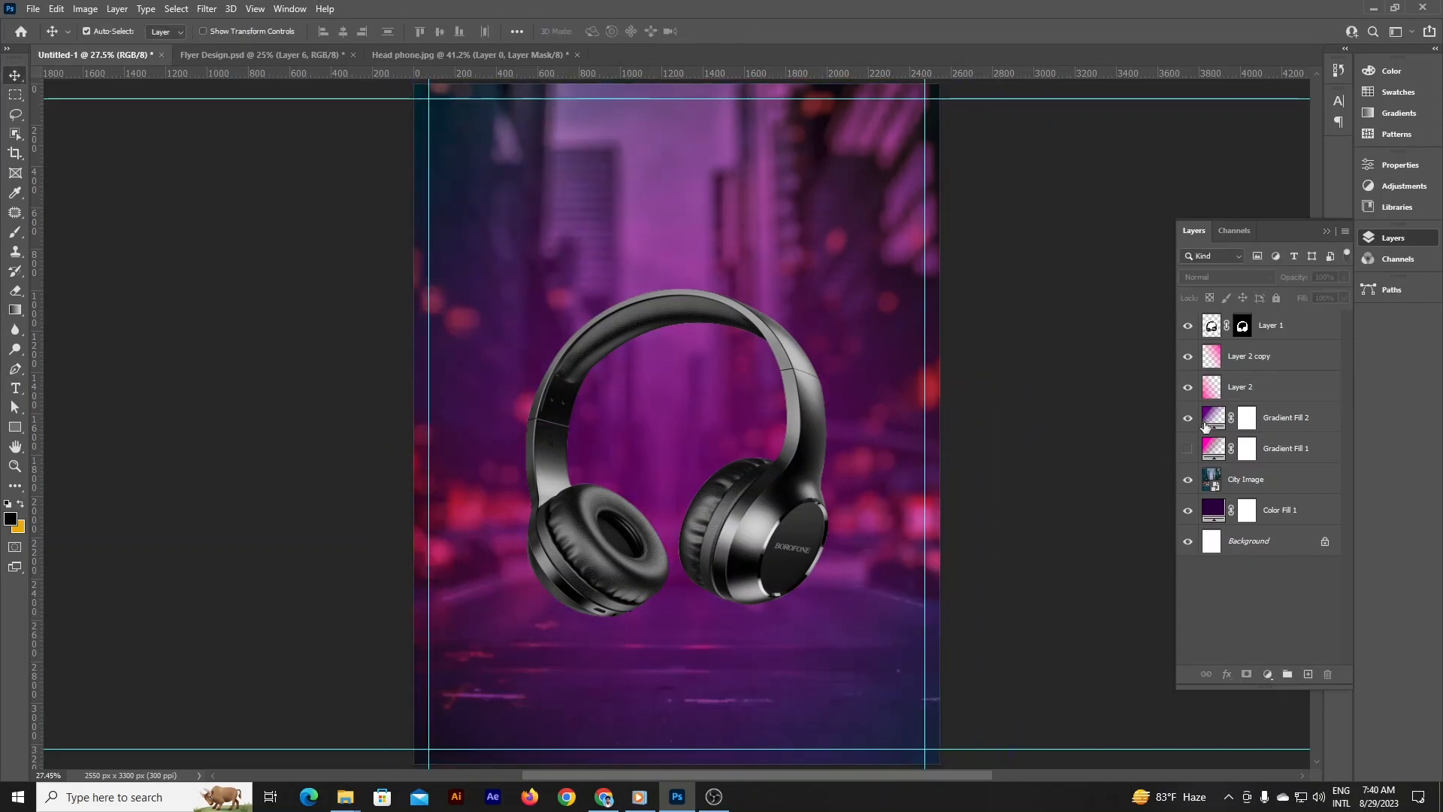
- Lower the City Image layer's opacity to 70%
{"action": "left_click", "coordinate": [1251, 481]}
{"action": "left_click_drag", "start_coordinate": [1295, 279], "coordinate": [1286, 283]}
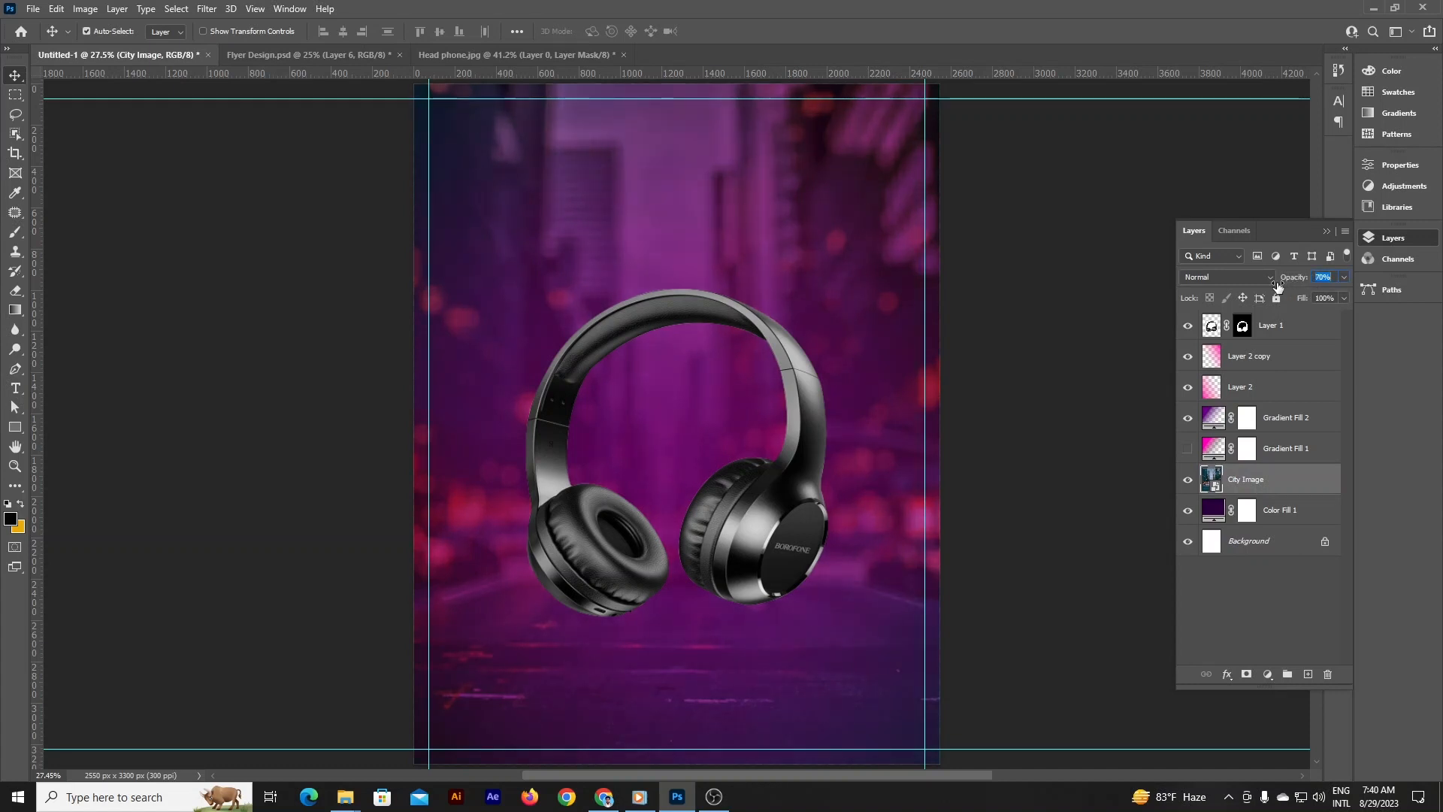
- Reposition the Layer 2 copy gradient with Free Transform and lower its opacity to 57%
{"action": "left_click", "coordinate": [665, 435]}
{"action": "left_click_drag", "start_coordinate": [1300, 280], "coordinate": [1269, 280]}
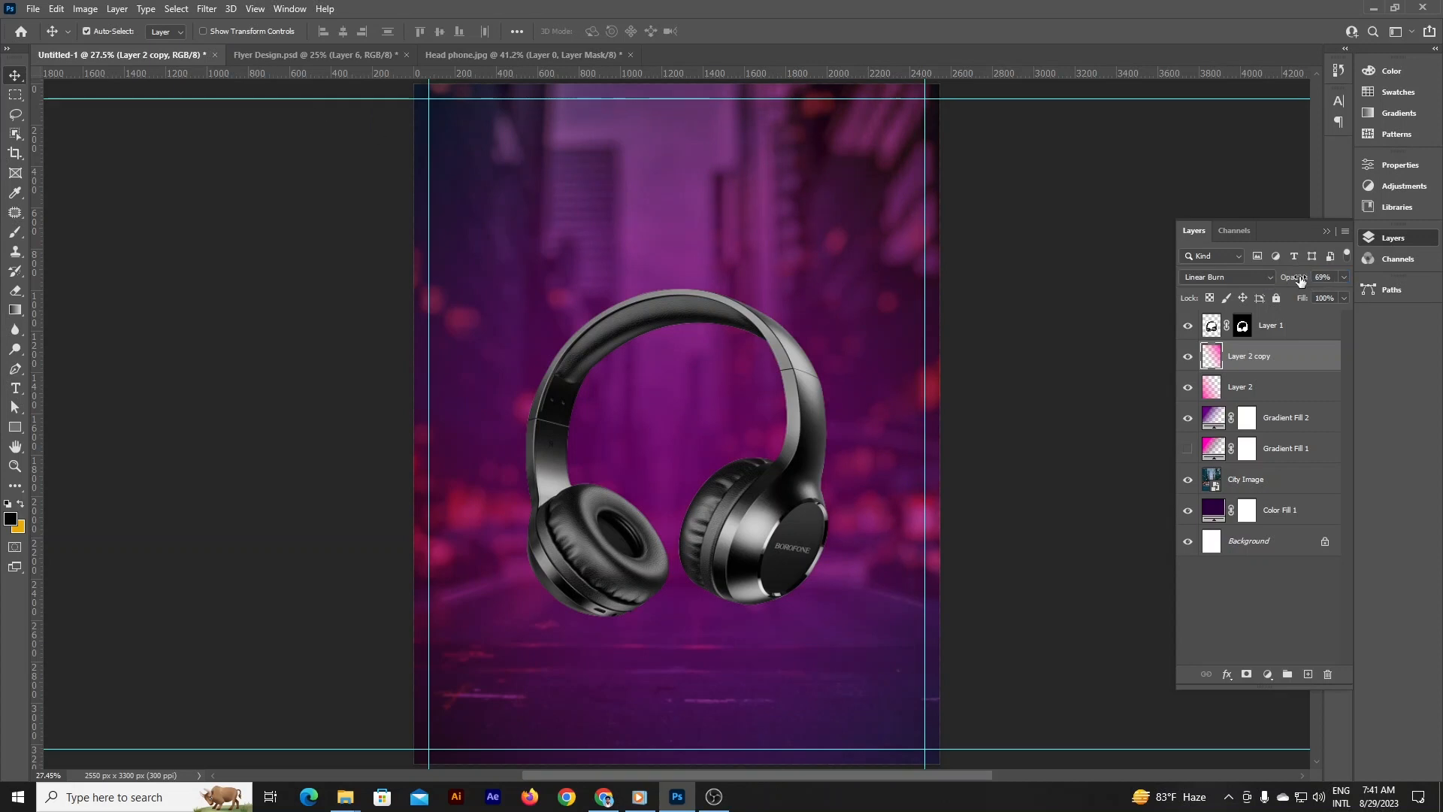
{"action": "key", "text": "ctrl+t"}
{"action": "left_click_drag", "start_coordinate": [899, 441], "coordinate": [997, 463]}
{"action": "left_click", "coordinate": [744, 31]}
{"action": "left_click_drag", "start_coordinate": [1300, 280], "coordinate": [1289, 282]}
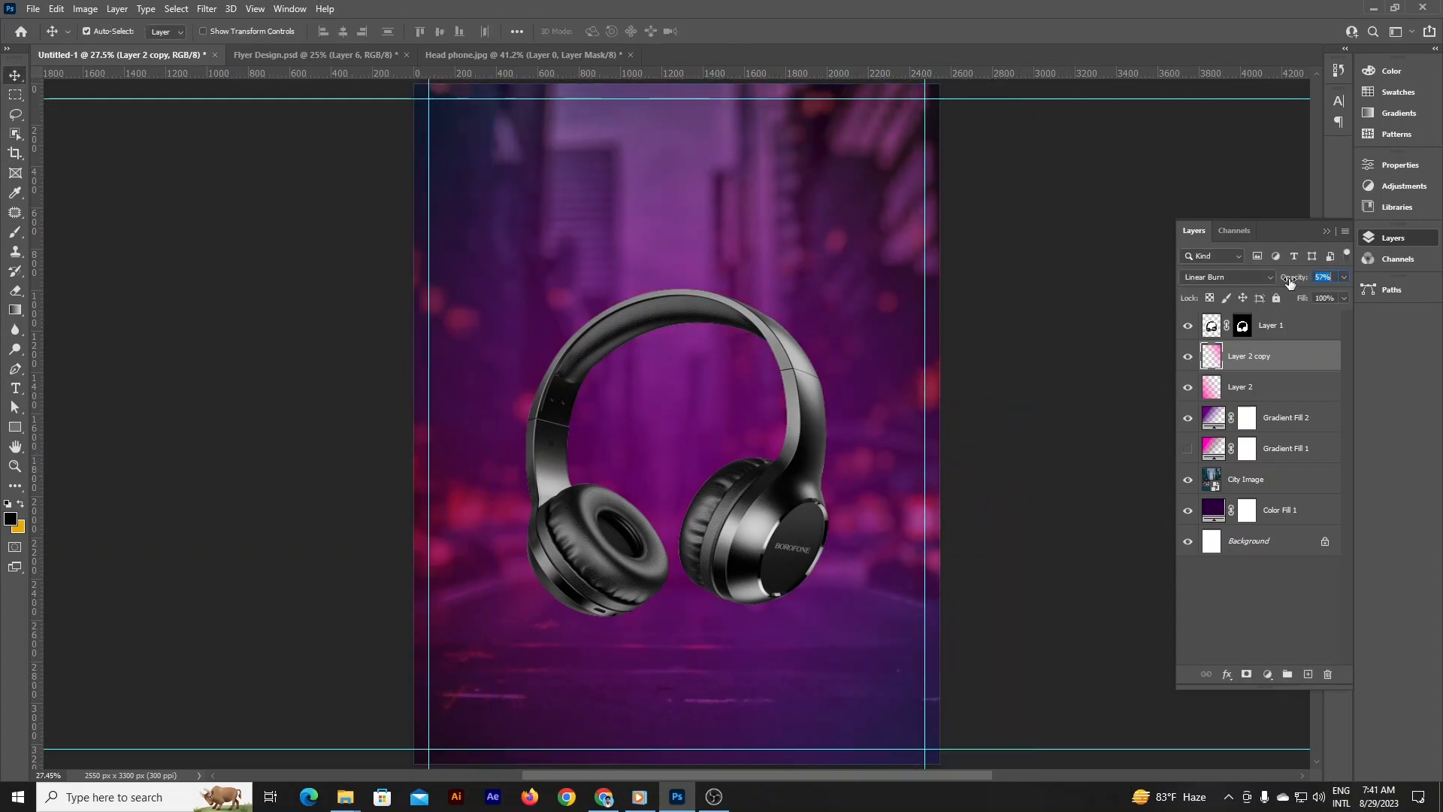
{"action": "key", "text": "ctrl+t"}
{"action": "left_click_drag", "start_coordinate": [927, 389], "coordinate": [830, 365]}
{"action": "left_click", "coordinate": [970, 353]}
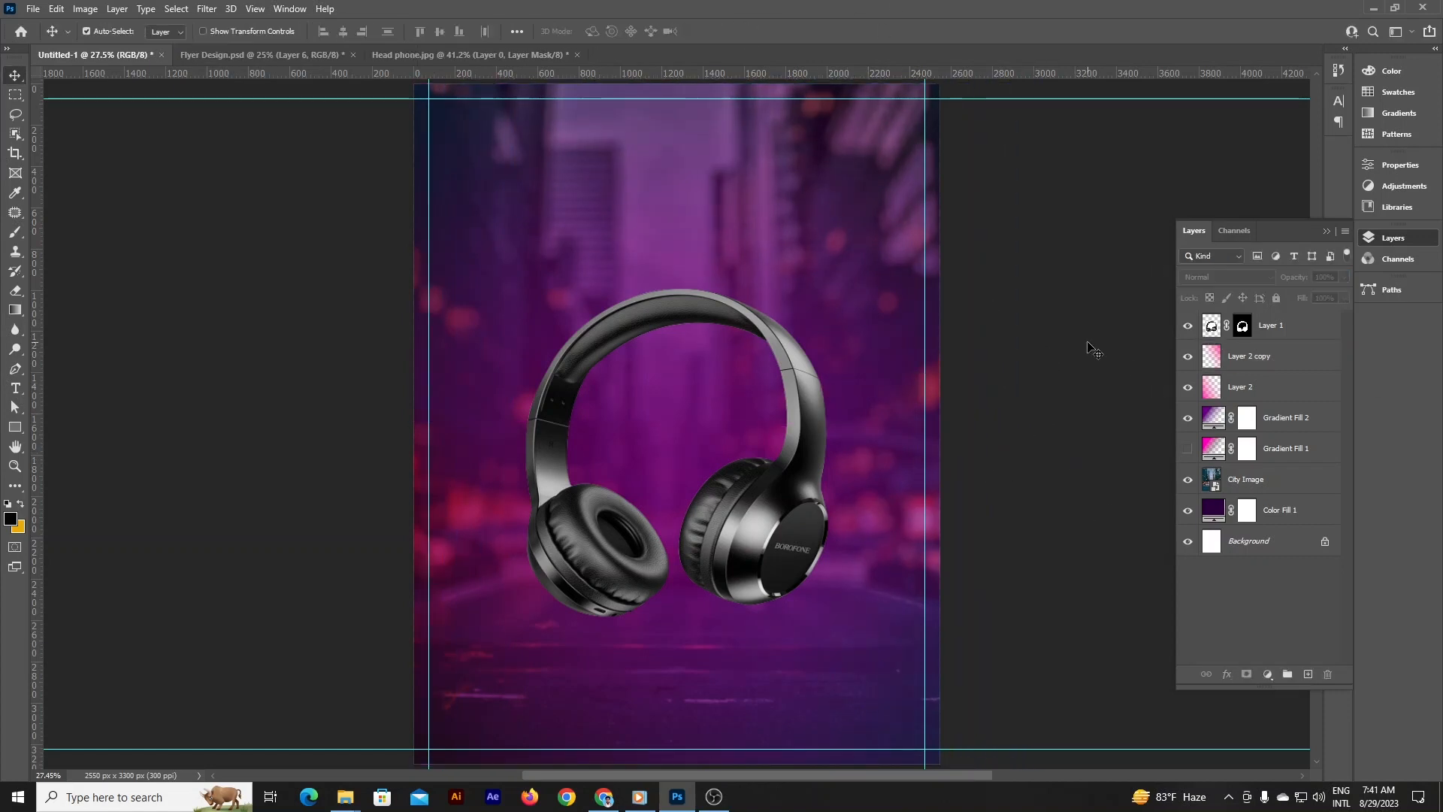
- Hide the margin guides and lower Gradient Fill 2's opacity to 76%
{"action": "key", "text": "ctrl+semicolon"}
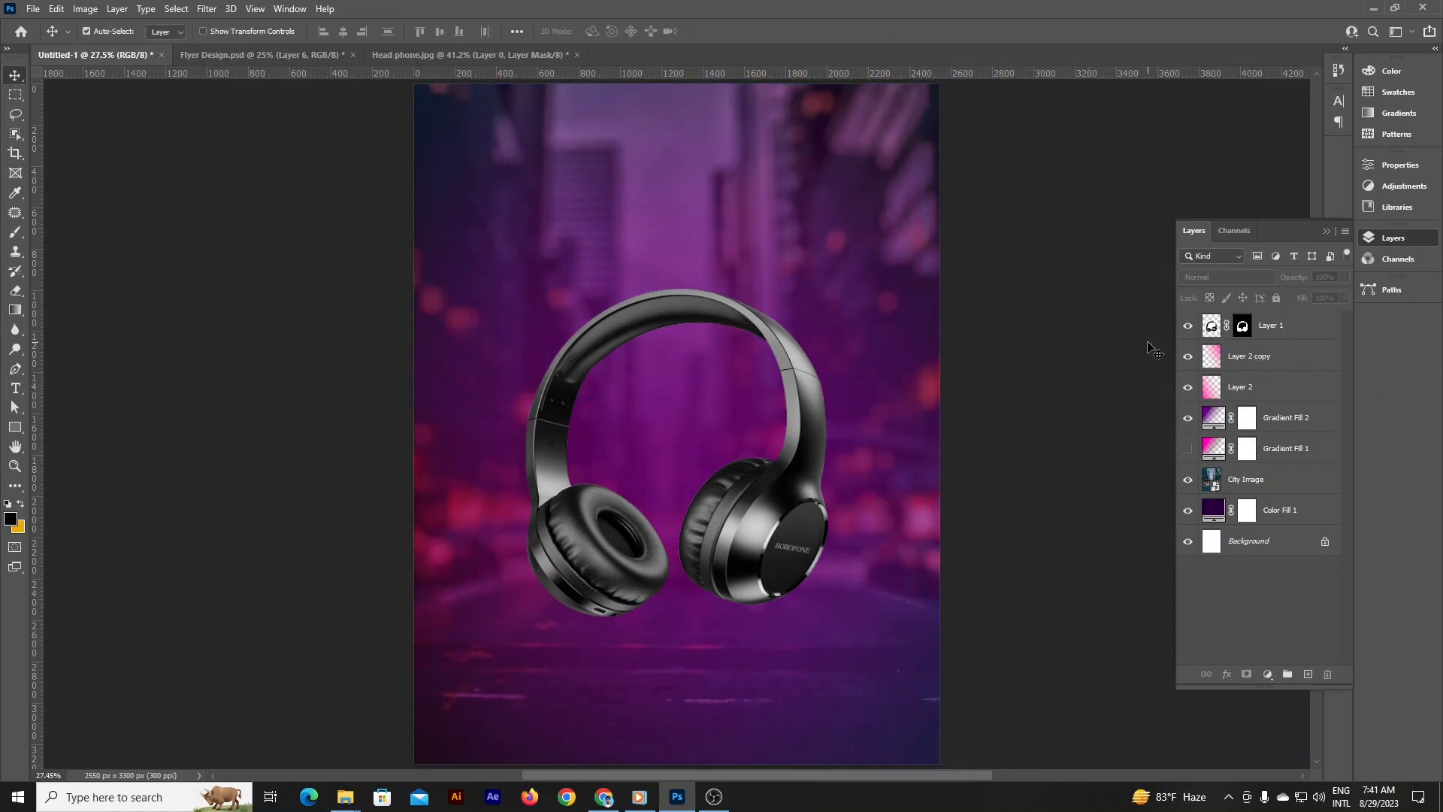
{"action": "left_click", "coordinate": [1236, 408]}
{"action": "left_click", "coordinate": [1291, 278]}
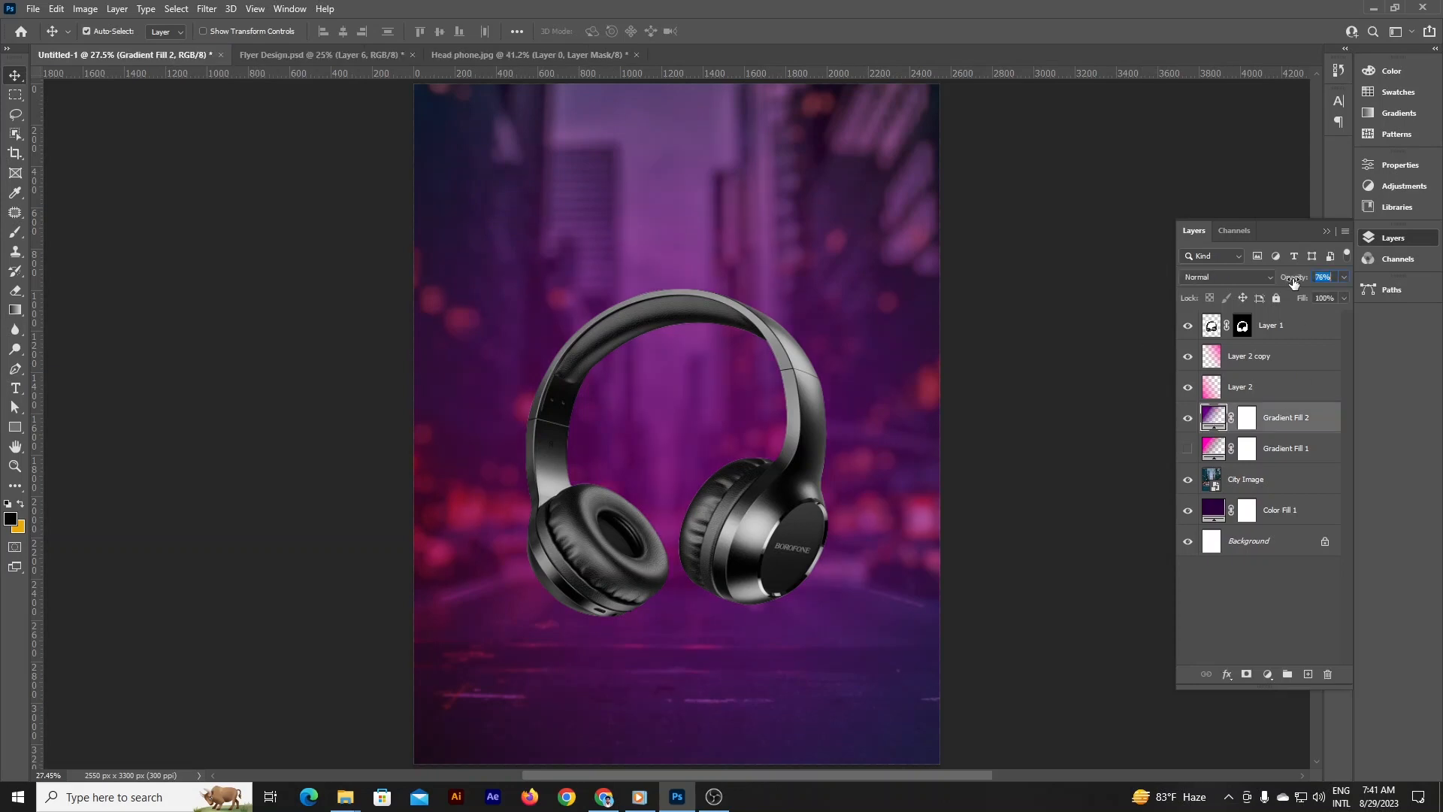
- Switch to Chrome and search Google for halftone, showing the image results
{"action": "left_click", "coordinate": [604, 796]}
{"action": "key", "text": "ctrl+t"}
{"action": "type", "text": "halftone"}
{"action": "key", "text": "Return"}
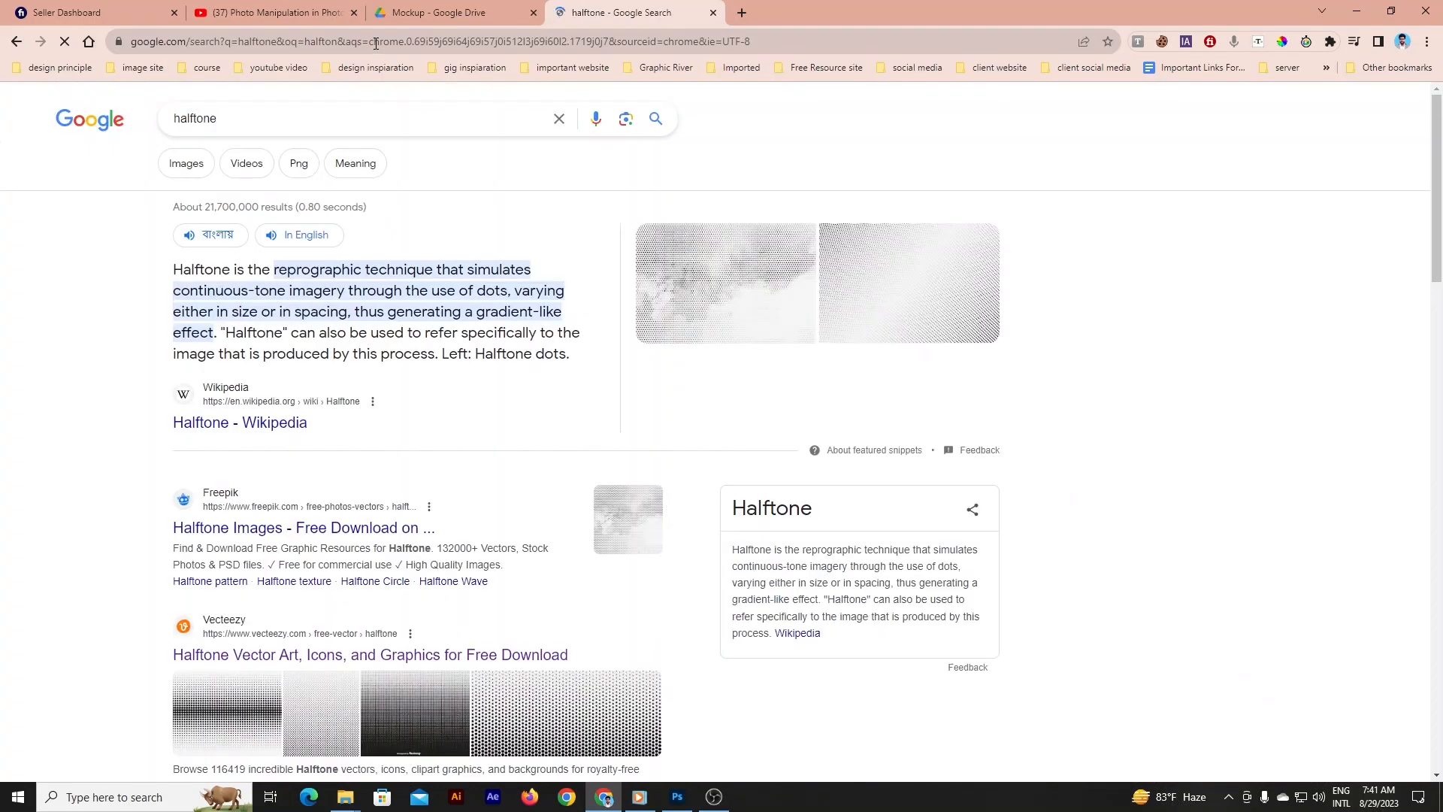
{"action": "left_click", "coordinate": [188, 162]}
- Browse the halftone images and copy the Medium one whose black dots fade from large to small
{"action": "scroll", "coordinate": [955, 526], "scroll_direction": "down", "scroll_amount": 4}
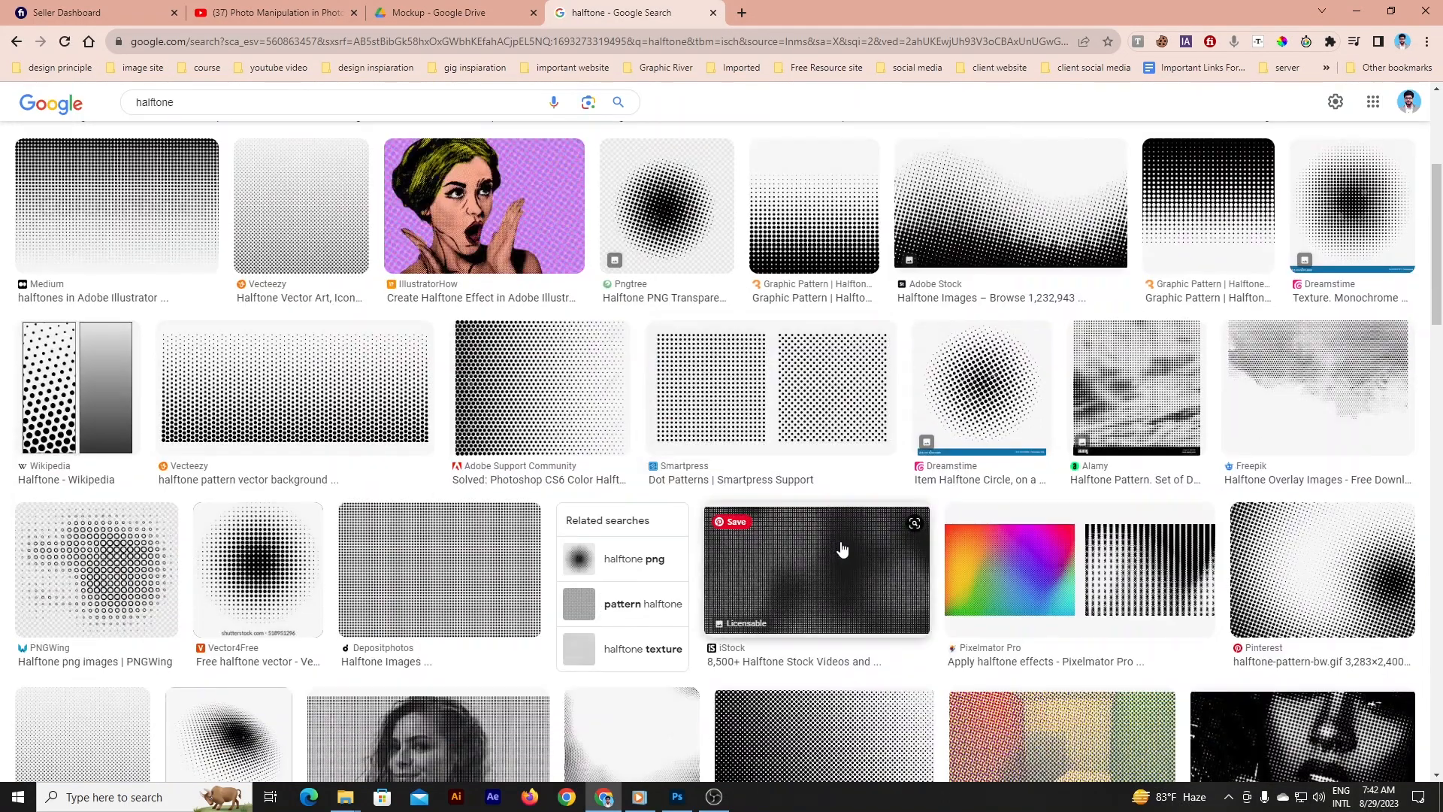
{"action": "scroll", "coordinate": [734, 475], "scroll_direction": "up", "scroll_amount": 2}
{"action": "left_click", "coordinate": [822, 398]}
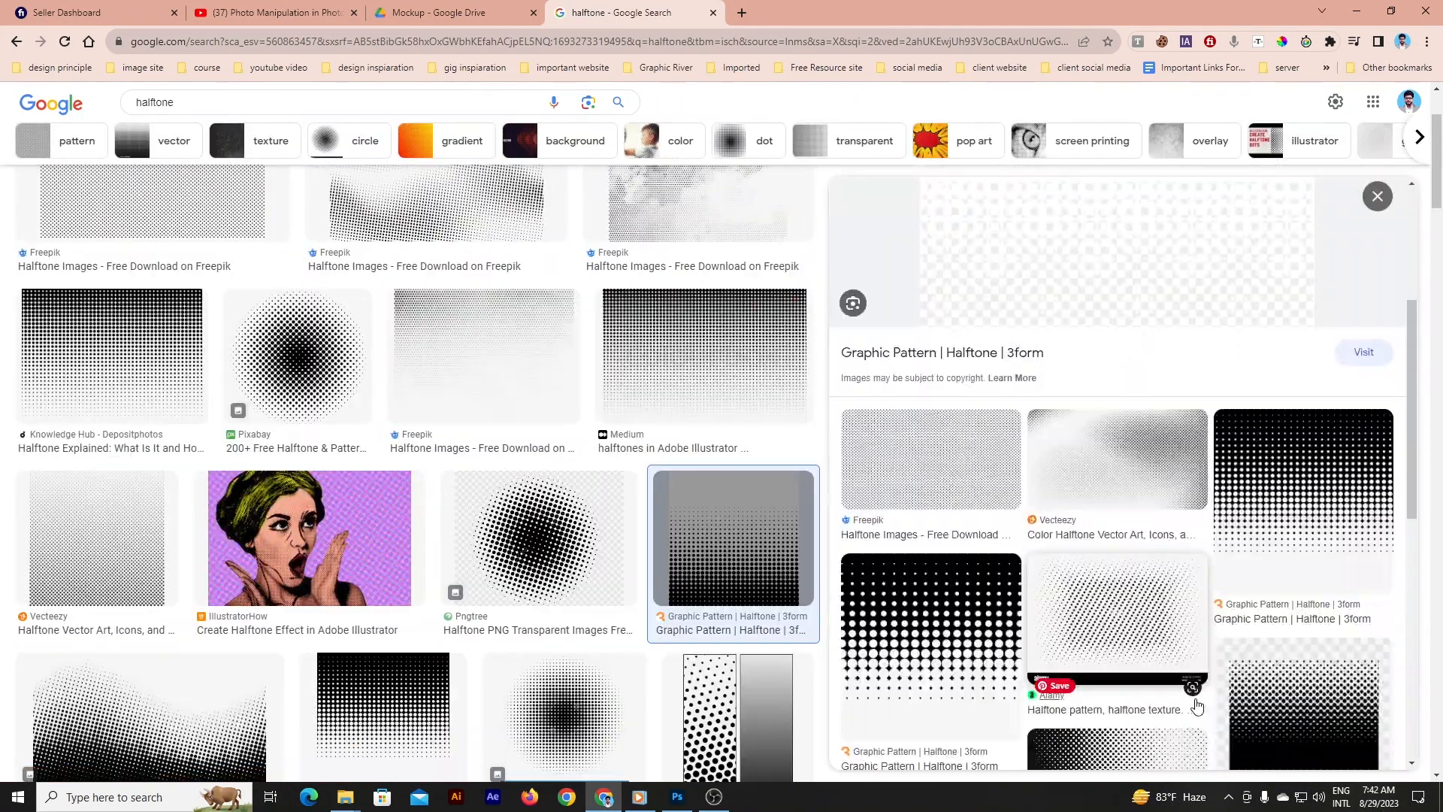
{"action": "scroll", "coordinate": [642, 496], "scroll_direction": "up", "scroll_amount": 2}
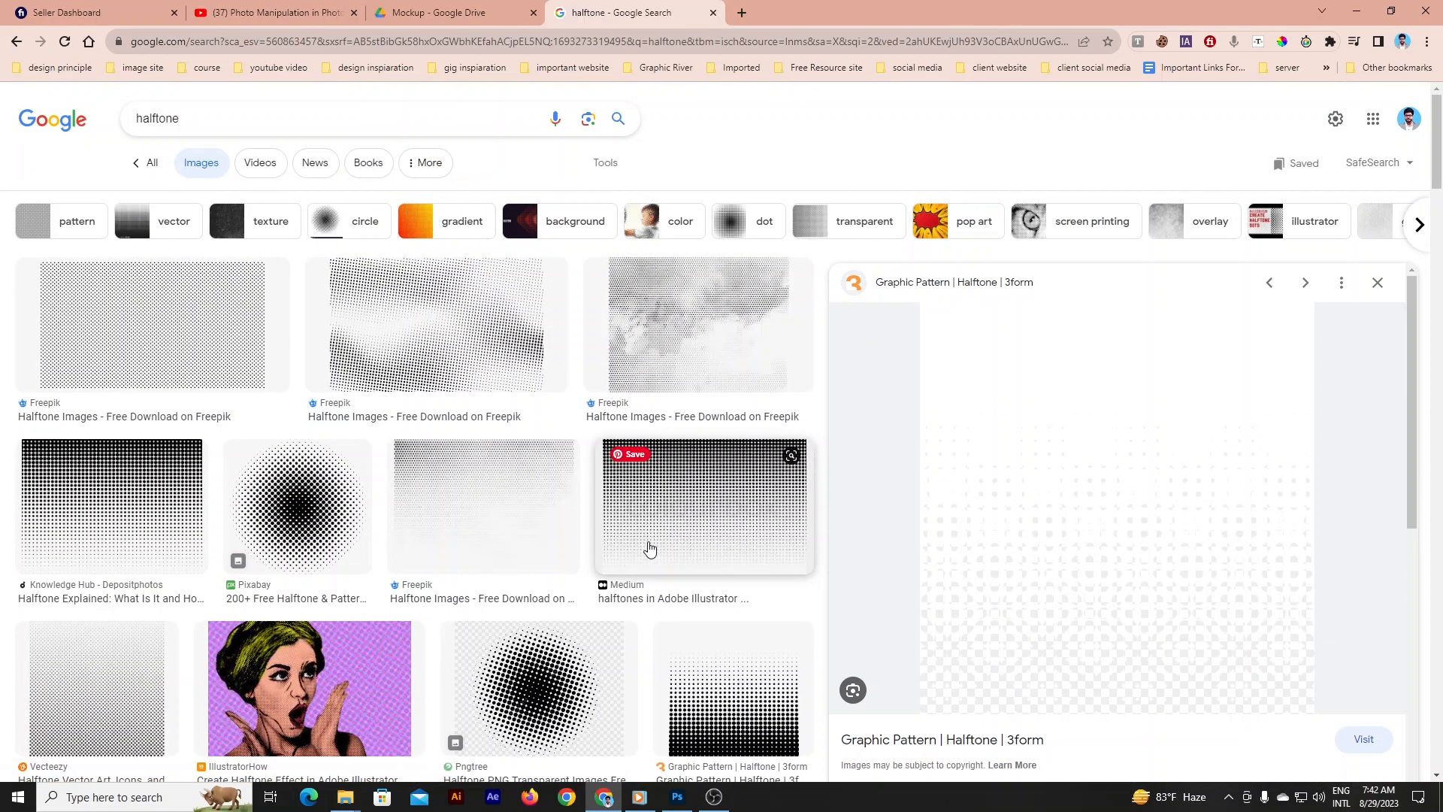
{"action": "left_click", "coordinate": [644, 499]}
{"action": "right_click", "coordinate": [1084, 412]}
{"action": "left_click", "coordinate": [1136, 192]}
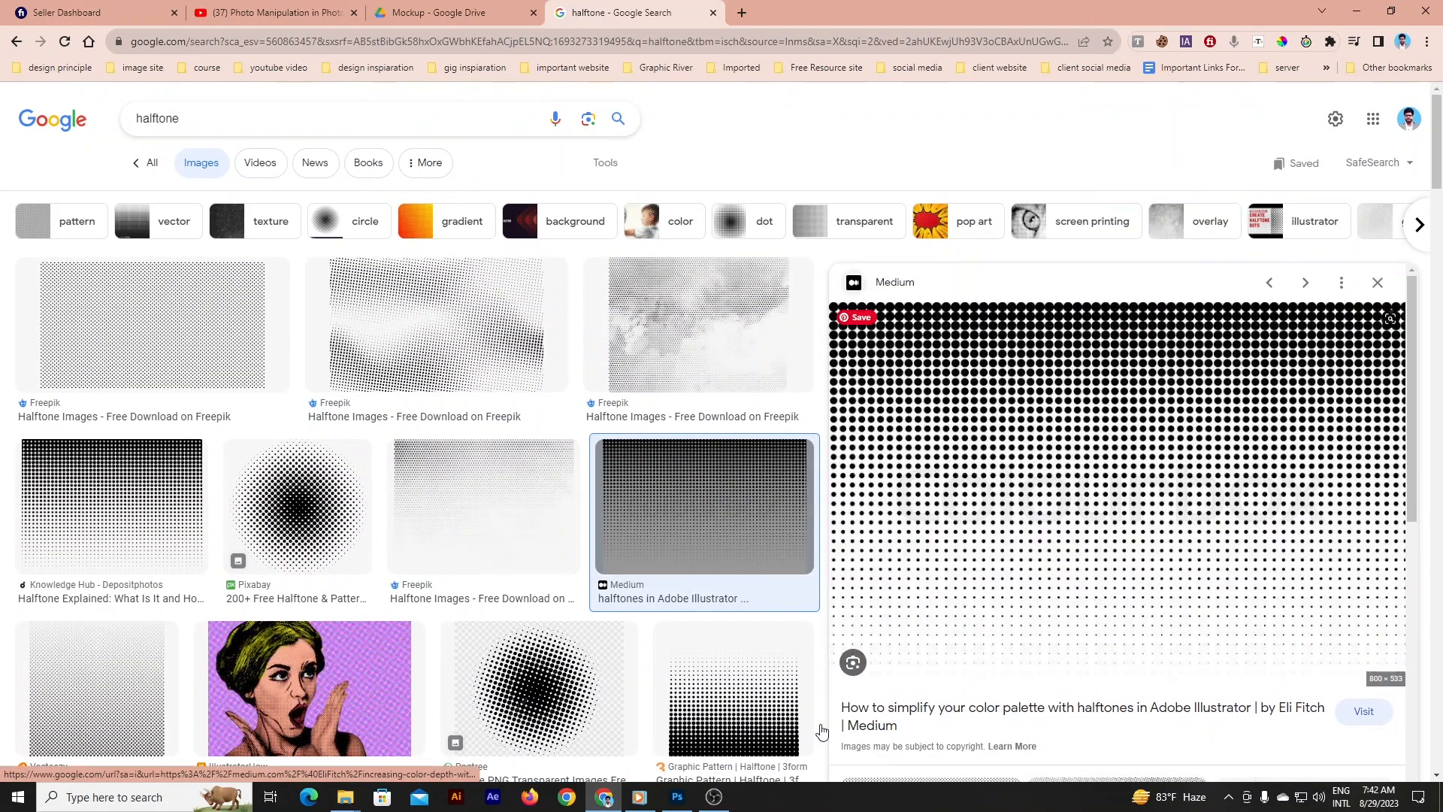
- Switch back to Photoshop and delete the hidden Gradient Fill 1 layer
{"action": "left_click", "coordinate": [677, 796]}
{"action": "left_click", "coordinate": [1293, 483]}
{"action": "left_click", "coordinate": [1282, 448]}
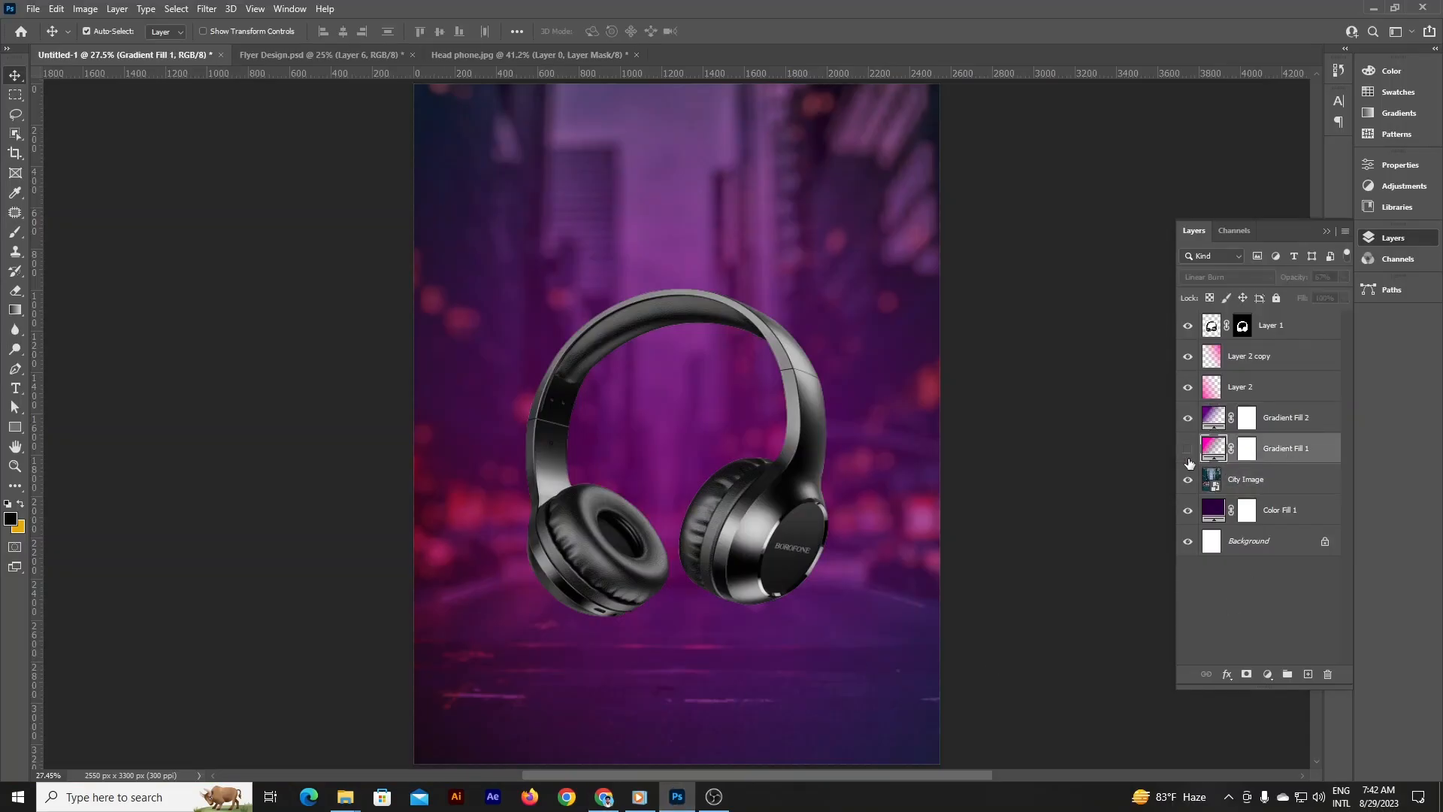
{"action": "key", "text": "Delete"}
- Paste the halftone image above Gradient Fill 2, enlarge it to page width and flip it vertically over the page's lower half
{"action": "key", "text": "ctrl+v"}
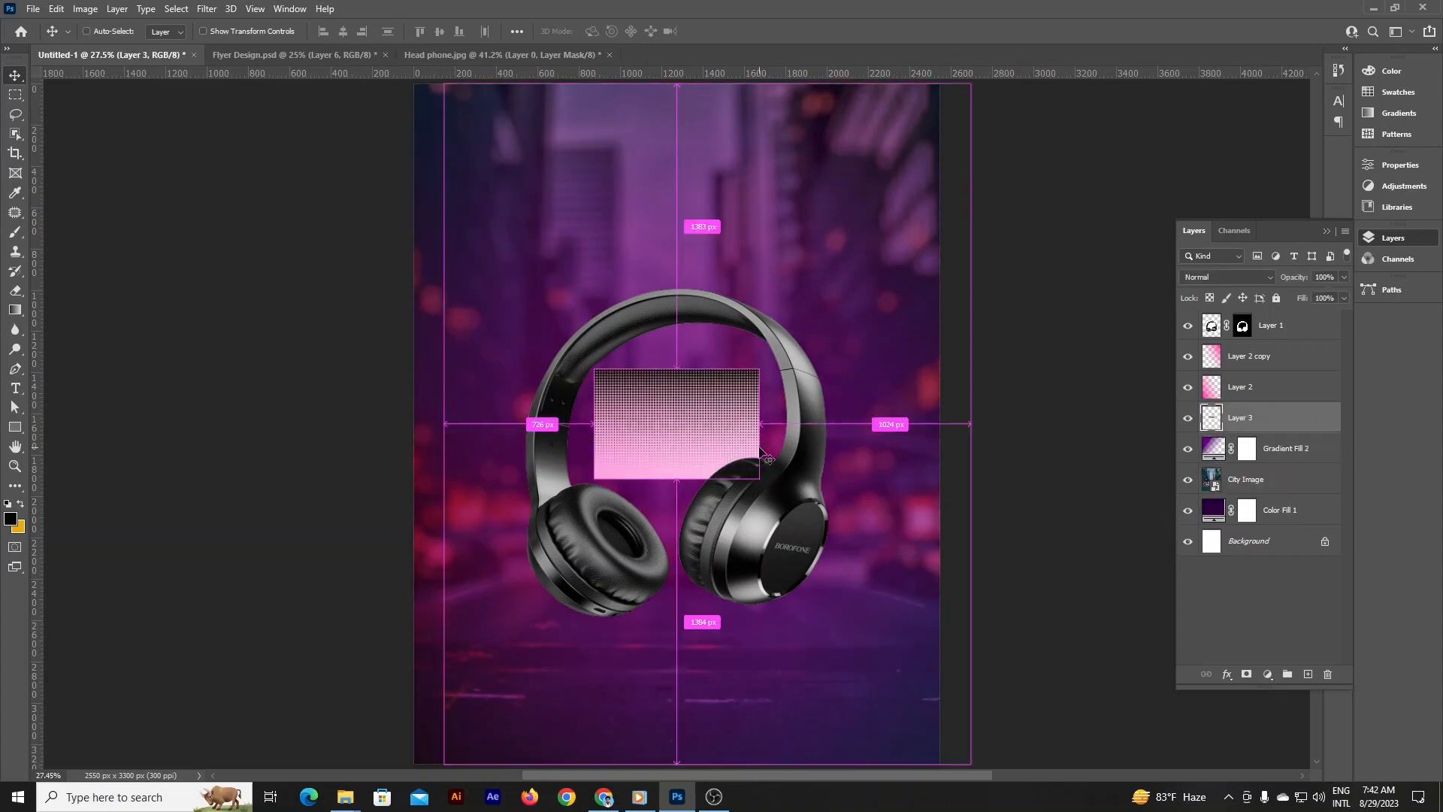
{"action": "key", "text": "ctrl+t"}
{"action": "left_click_drag", "start_coordinate": [758, 480], "coordinate": [943, 602]}
{"action": "right_click", "coordinate": [830, 442]}
{"action": "left_click", "coordinate": [887, 728]}
{"action": "left_click_drag", "start_coordinate": [891, 430], "coordinate": [887, 592]}
{"action": "left_click", "coordinate": [744, 31]}
- Blend the halftone layer as Multiply and distort it into a floor plane whose upper edge narrows just beneath the headphones
{"action": "left_click", "coordinate": [1226, 277]}
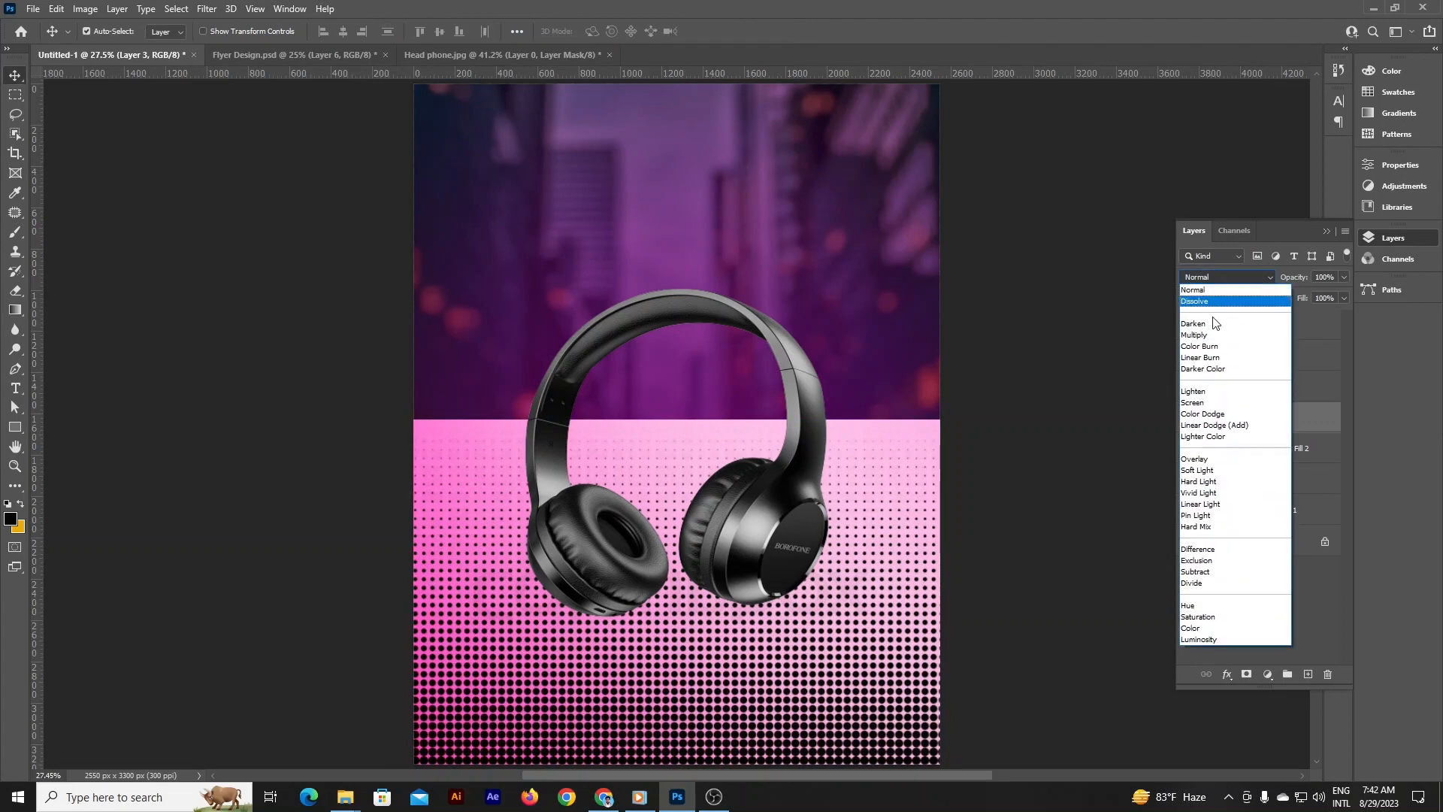
{"action": "left_click", "coordinate": [1210, 326]}
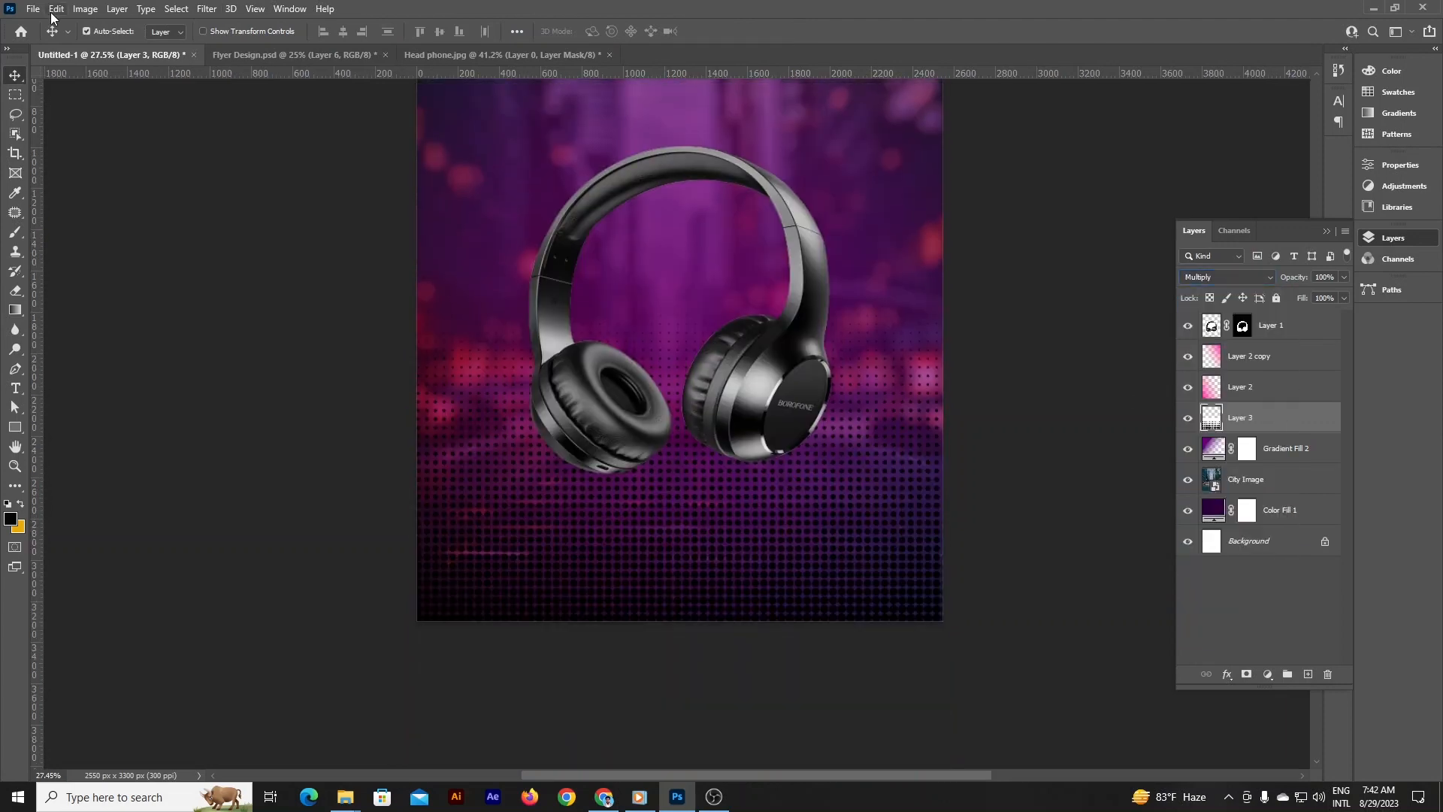
{"action": "left_click", "coordinate": [56, 8]}
{"action": "mouse_move", "coordinate": [105, 359]}
{"action": "left_click", "coordinate": [342, 416]}
{"action": "left_click_drag", "start_coordinate": [415, 278], "coordinate": [540, 427]}
{"action": "left_click_drag", "start_coordinate": [945, 276], "coordinate": [805, 454]}
{"action": "left_click_drag", "start_coordinate": [539, 427], "coordinate": [586, 464]}
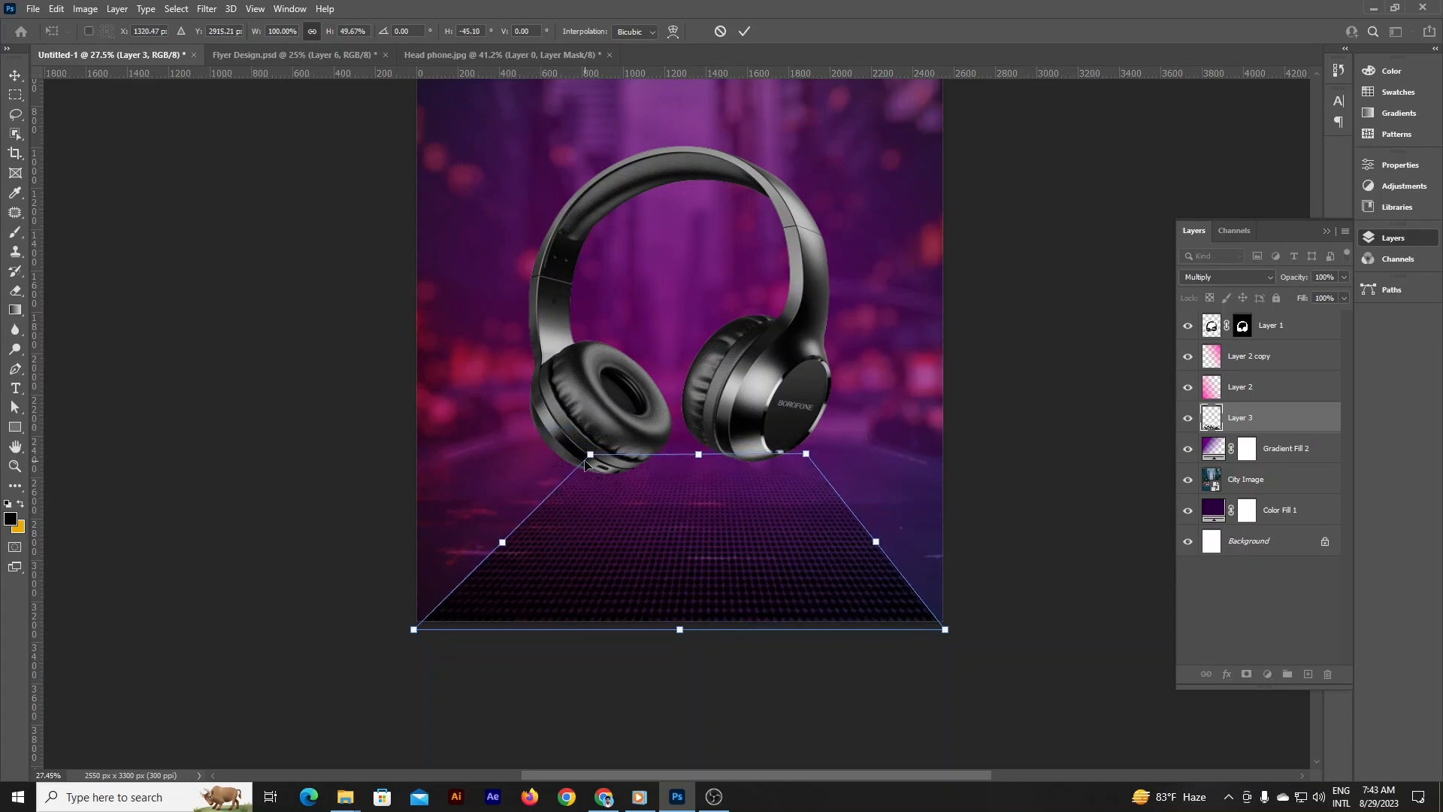
{"action": "left_click_drag", "start_coordinate": [807, 454], "coordinate": [803, 456]}
{"action": "left_click_drag", "start_coordinate": [591, 454], "coordinate": [584, 456]}
{"action": "left_click", "coordinate": [742, 31]}
- Add a mask to the halftone layer and set the Gradient tool to fade black to transparent, with both colour stops black
{"action": "scroll", "coordinate": [1015, 573], "scroll_direction": "up", "scroll_amount": 2}
{"action": "left_click", "coordinate": [1246, 674]}
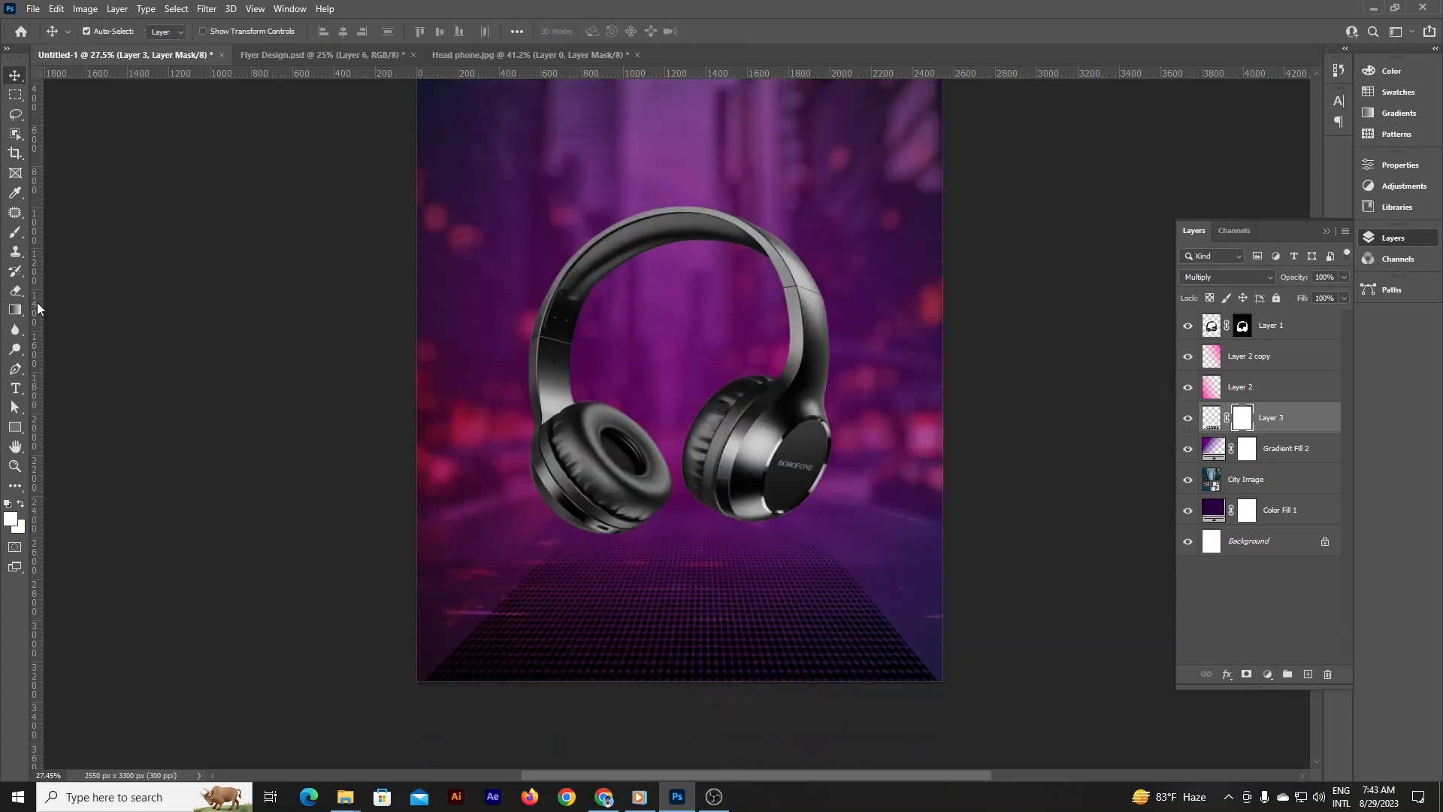
{"action": "key", "text": "g"}
{"action": "left_click", "coordinate": [95, 38]}
{"action": "left_click", "coordinate": [200, 185]}
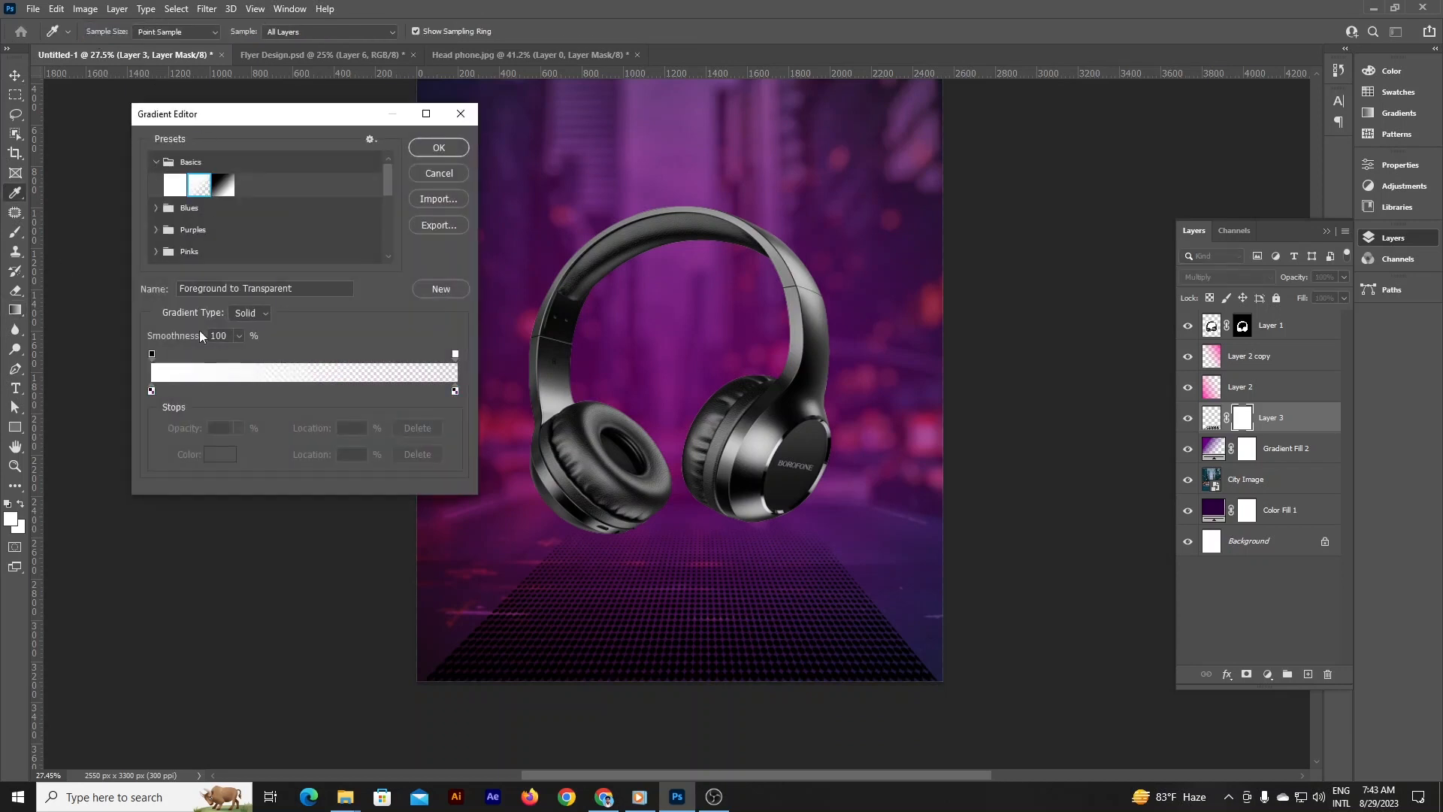
{"action": "double_click", "coordinate": [152, 391]}
{"action": "left_click", "coordinate": [901, 651]}
{"action": "left_click", "coordinate": [1247, 439]}
{"action": "double_click", "coordinate": [454, 391]}
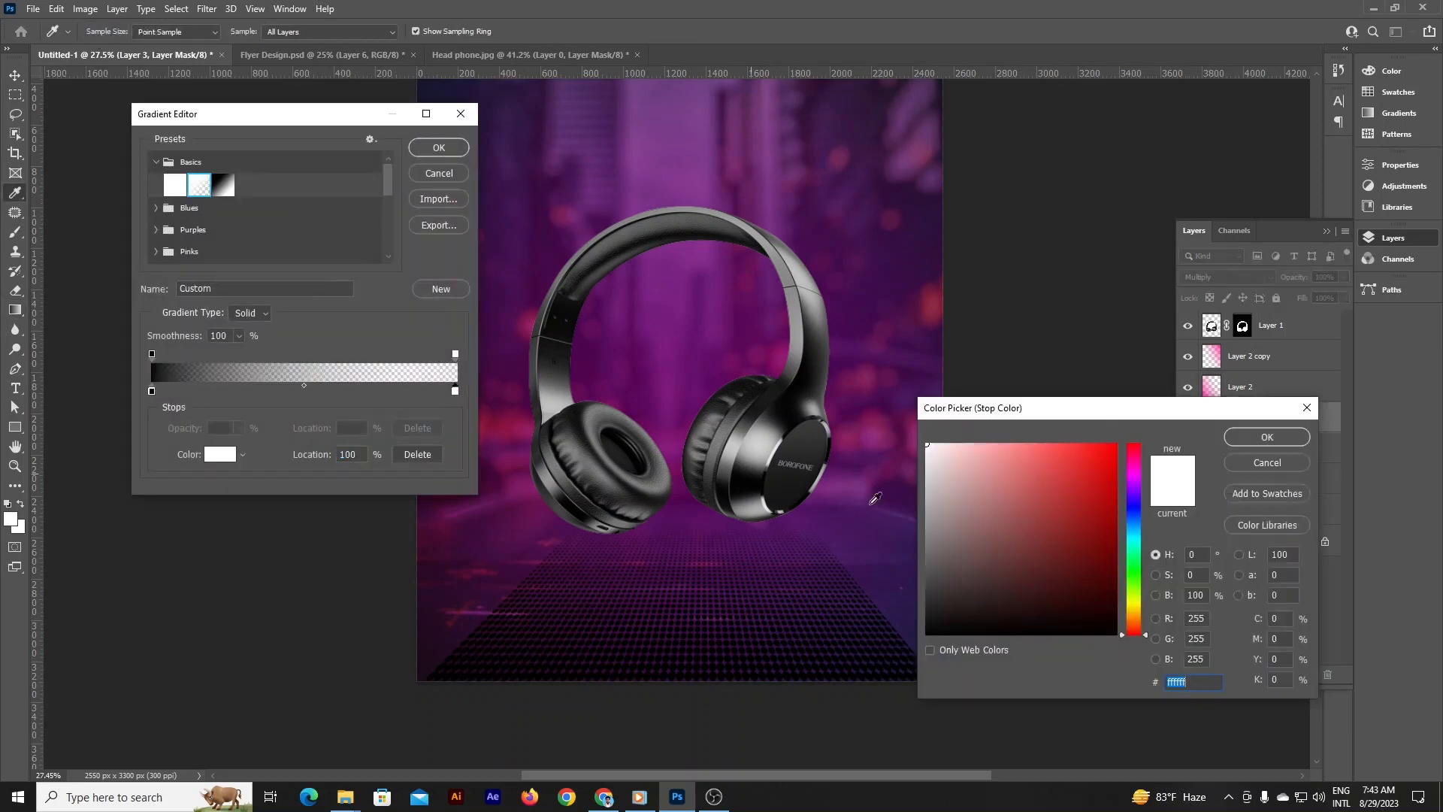
{"action": "left_click_drag", "start_coordinate": [947, 608], "coordinate": [905, 650]}
{"action": "left_click", "coordinate": [1239, 441]}
{"action": "left_click", "coordinate": [441, 148]}
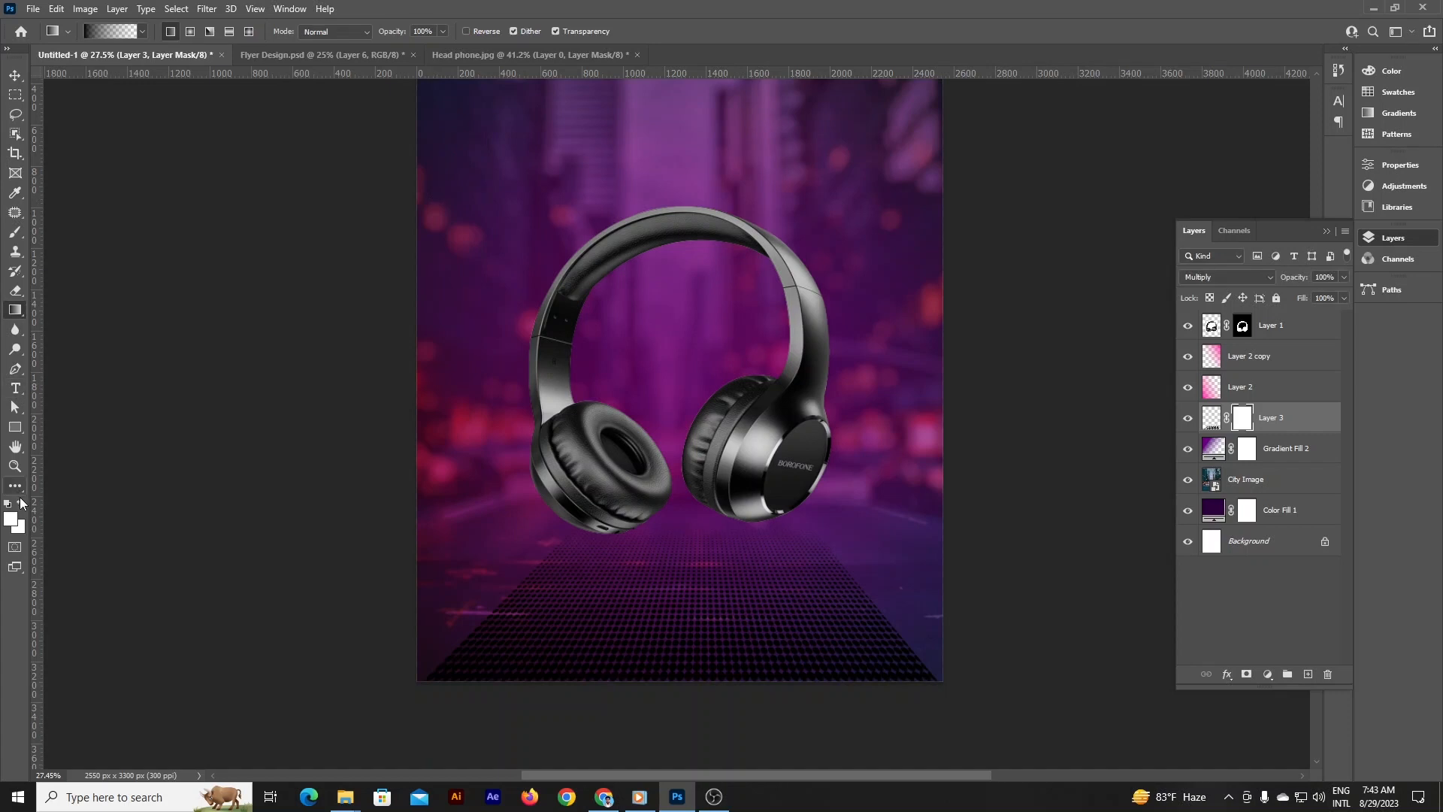
- Set the foreground to black and draw gradients inward on the halftone layer's mask to fade its side and lower edges
{"action": "left_click", "coordinate": [11, 518]}
{"action": "left_click", "coordinate": [904, 647]}
{"action": "left_click", "coordinate": [1243, 445]}
{"action": "left_click_drag", "start_coordinate": [717, 681], "coordinate": [754, 645]}
{"action": "left_click_drag", "start_coordinate": [938, 657], "coordinate": [567, 666]}
{"action": "left_click_drag", "start_coordinate": [721, 712], "coordinate": [723, 635]}
{"action": "scroll", "coordinate": [718, 721], "scroll_direction": "down", "scroll_amount": 2}
{"action": "scroll", "coordinate": [865, 599], "scroll_direction": "up", "scroll_amount": 5}
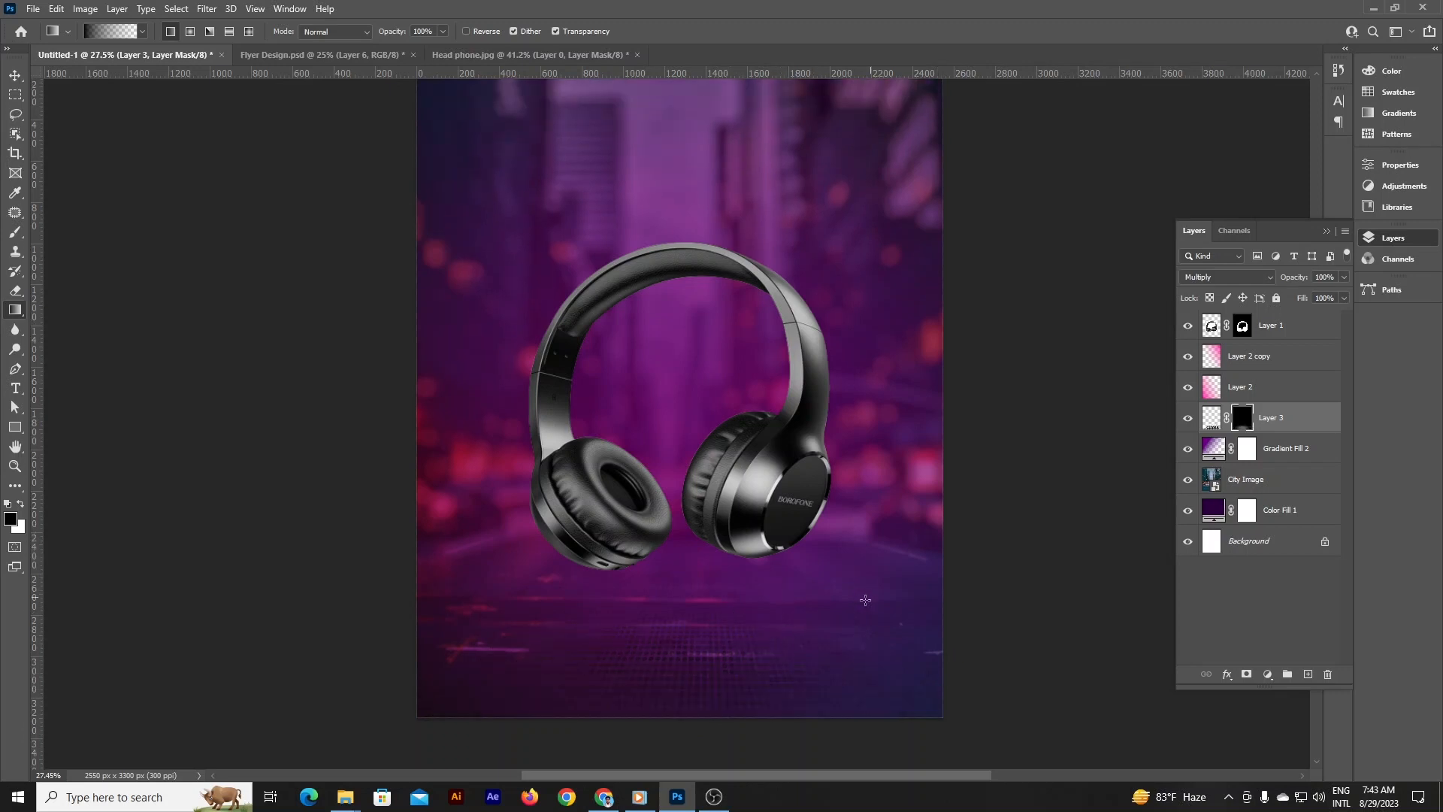
{"action": "left_click", "coordinate": [16, 73]}
{"action": "scroll", "coordinate": [896, 325], "scroll_direction": "up", "scroll_amount": 2}
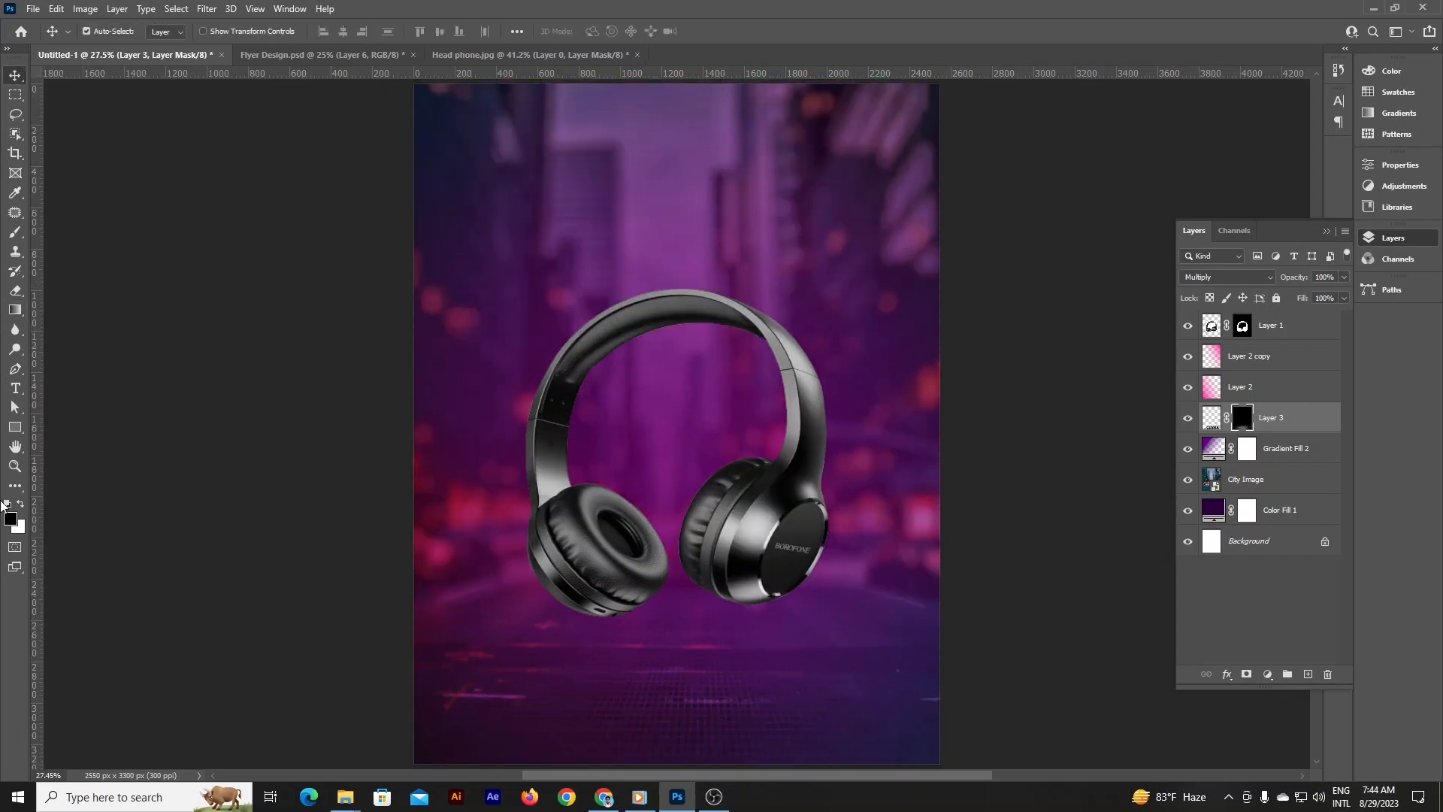
- Add a new layer directly beneath the headphones layer and set a Soft Round brush to 1457 px with 0% hardness
{"action": "left_click", "coordinate": [1307, 674]}
{"action": "left_click_drag", "start_coordinate": [1272, 427], "coordinate": [1251, 348]}
{"action": "left_click", "coordinate": [15, 231]}
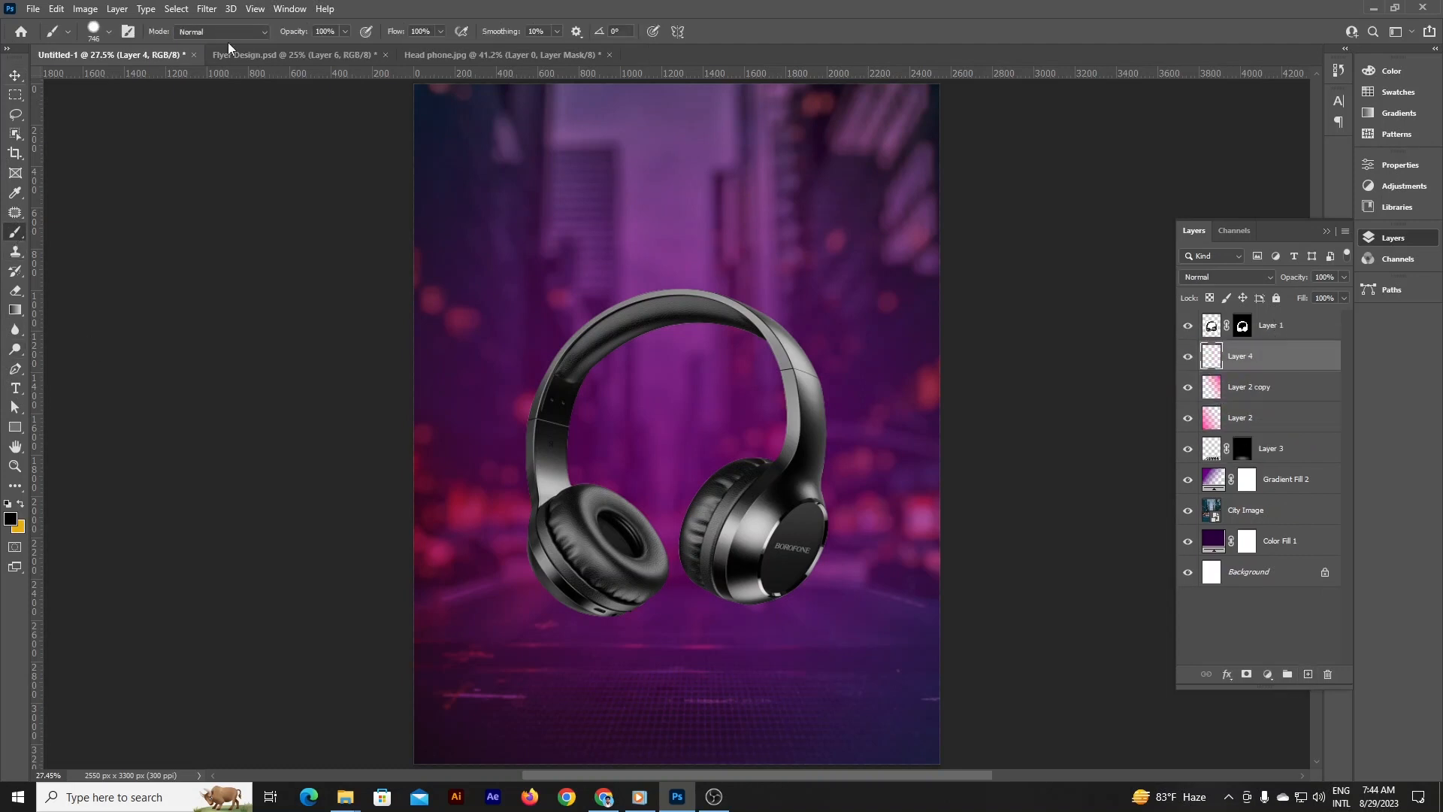
{"action": "left_click", "coordinate": [108, 31]}
{"action": "left_click_drag", "start_coordinate": [165, 80], "coordinate": [174, 83]}
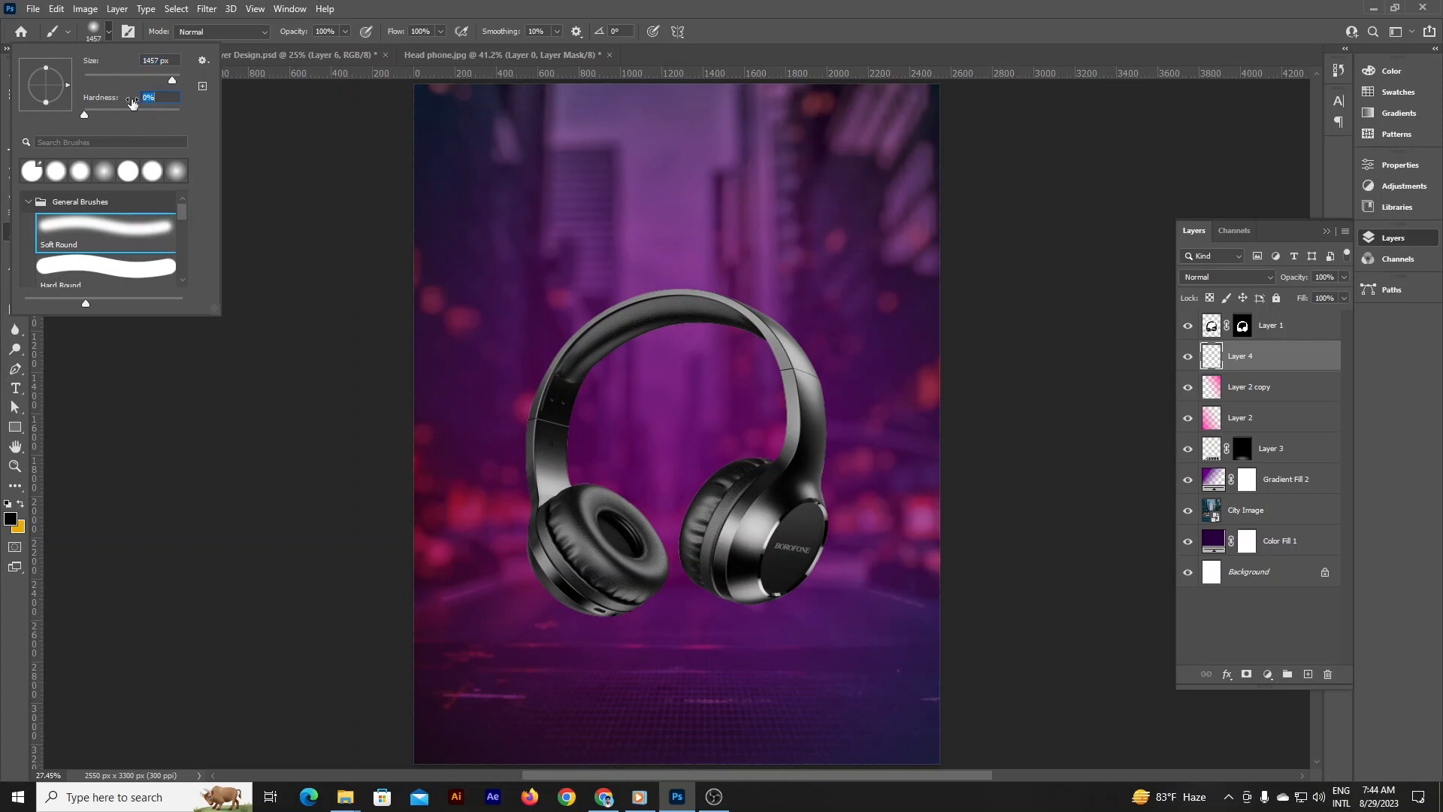
- Paint a soft black dab on the new layer just below the headphones as a shadow
{"action": "left_click_drag", "start_coordinate": [698, 517], "coordinate": [674, 524]}
{"action": "mouse_move", "coordinate": [686, 615]}
{"action": "left_mouse_down"}
{"action": "mouse_move", "coordinate": [706, 617]}
{"action": "mouse_move", "coordinate": [684, 625]}
{"action": "left_mouse_up"}
{"action": "left_click", "coordinate": [683, 632]}
- Distort the shadow dab, flattening its height and pulling its lower corners out beyond the page's side edges
{"action": "key", "text": "v"}
{"action": "left_click", "coordinate": [56, 8]}
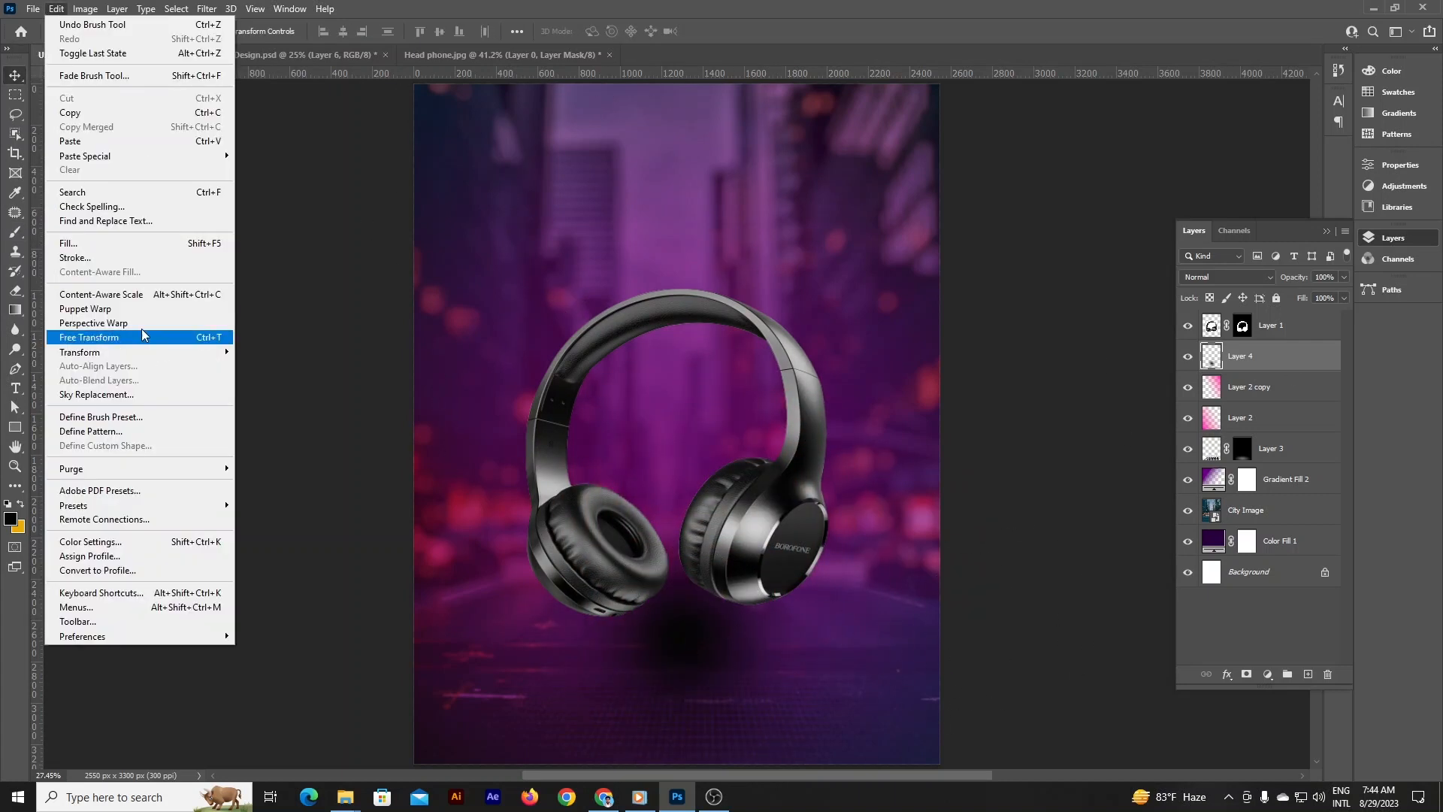
{"action": "mouse_move", "coordinate": [141, 331]}
{"action": "left_click", "coordinate": [294, 387]}
{"action": "left_click_drag", "start_coordinate": [682, 454], "coordinate": [687, 664]}
{"action": "left_click_drag", "start_coordinate": [726, 743], "coordinate": [726, 665]}
{"action": "left_click_drag", "start_coordinate": [500, 686], "coordinate": [417, 694]}
{"action": "left_click_drag", "start_coordinate": [865, 686], "coordinate": [972, 701]}
{"action": "left_click_drag", "start_coordinate": [417, 694], "coordinate": [371, 741]}
{"action": "left_click_drag", "start_coordinate": [972, 701], "coordinate": [970, 737]}
- Widen the shadow's upper corners, centre it on the floor beneath the headphones, and lower its layer's opacity to 61%
{"action": "left_click_drag", "start_coordinate": [759, 680], "coordinate": [769, 665]}
{"action": "left_click_drag", "start_coordinate": [880, 593], "coordinate": [816, 613]}
{"action": "left_click_drag", "start_coordinate": [514, 593], "coordinate": [462, 615]}
{"action": "left_click_drag", "start_coordinate": [816, 613], "coordinate": [891, 611]}
{"action": "left_click_drag", "start_coordinate": [728, 679], "coordinate": [725, 668]}
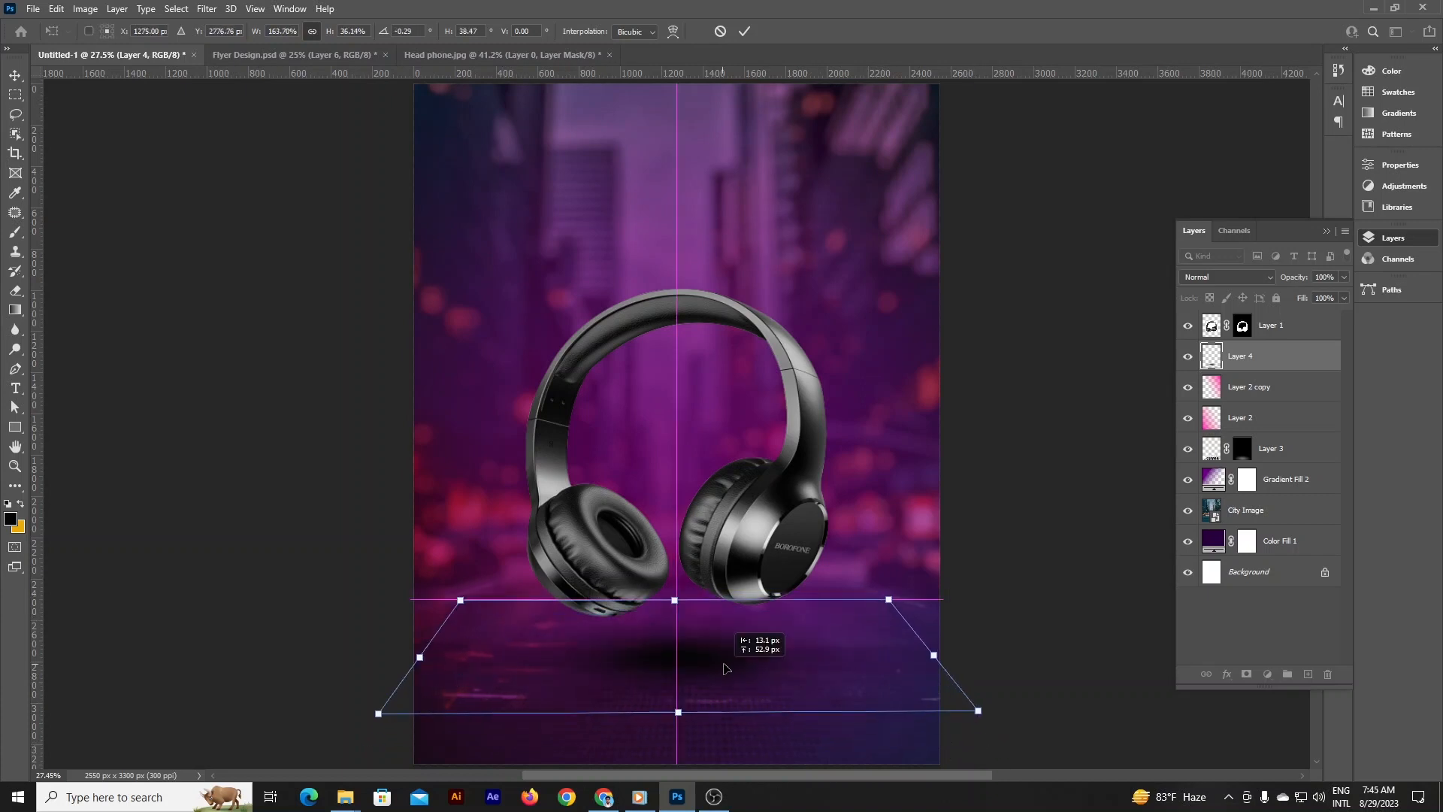
{"action": "left_click", "coordinate": [744, 31]}
{"action": "left_click_drag", "start_coordinate": [1294, 276], "coordinate": [1276, 284]}
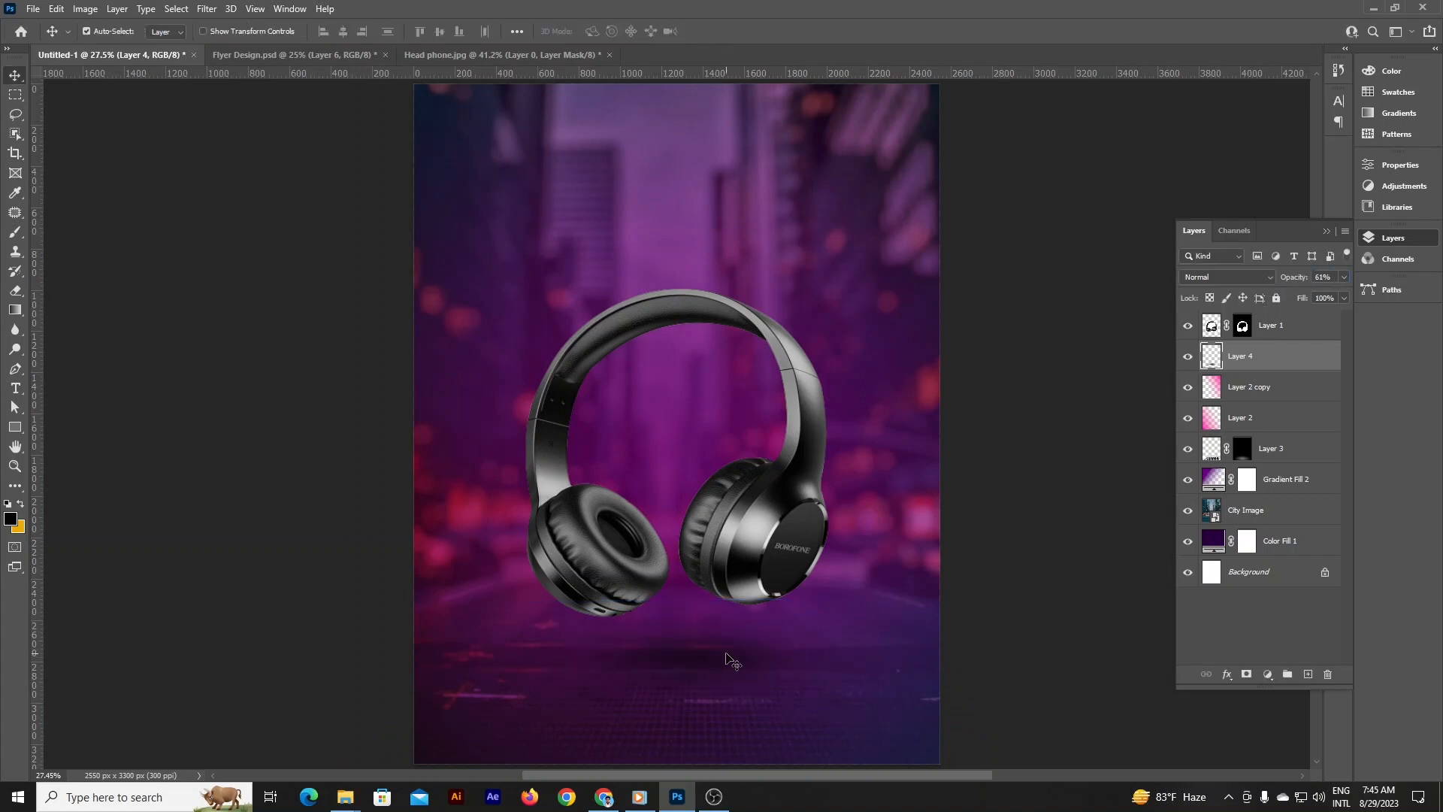
- Add the text HEADPHONE in white 9 pt Montserrat Regular near the headband
{"action": "key", "text": "t"}
{"action": "left_click", "coordinate": [653, 328]}
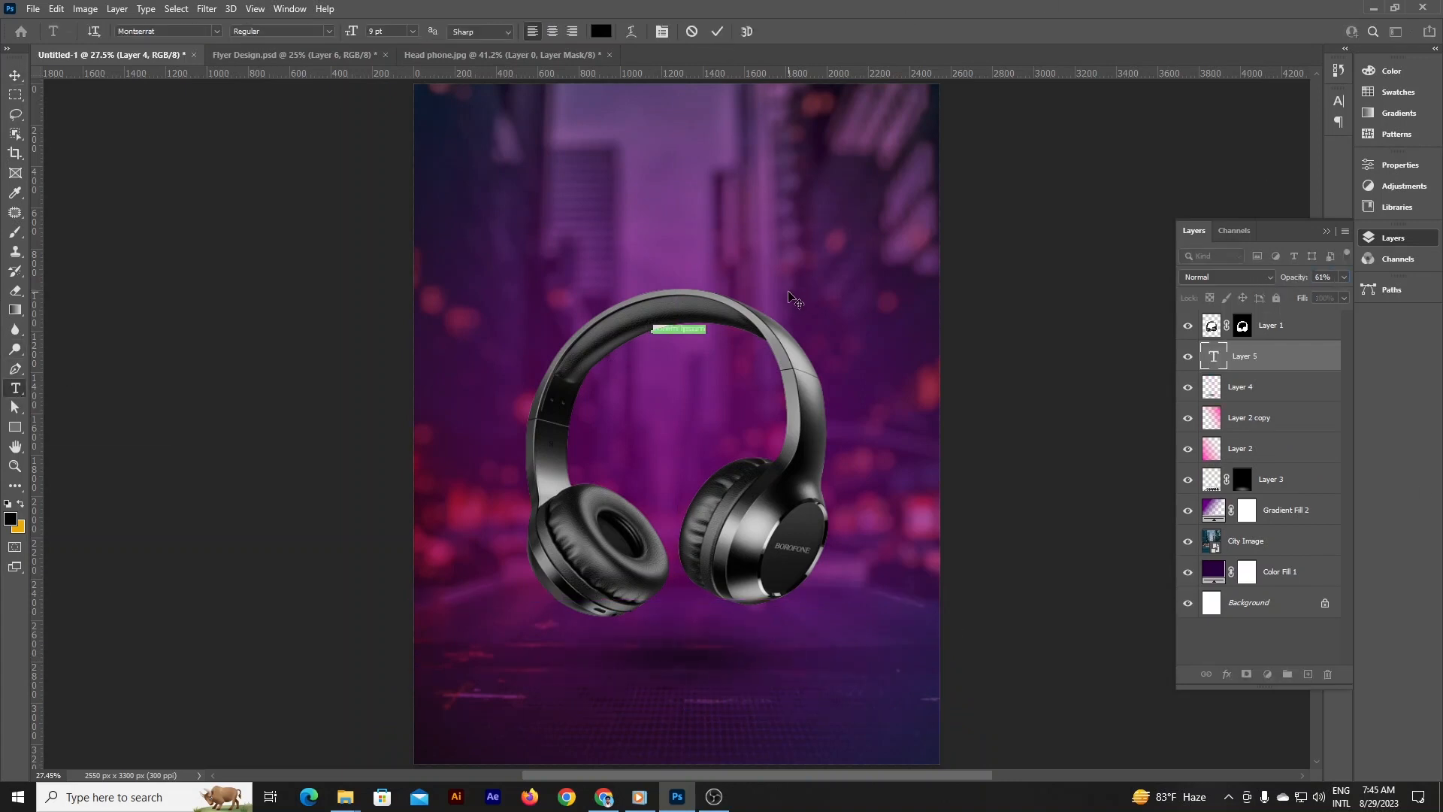
{"action": "key", "text": "BackSpace"}
{"action": "key", "text": "ctrl+a"}
{"action": "left_click", "coordinate": [600, 33]}
{"action": "left_click_drag", "start_coordinate": [1072, 554], "coordinate": [911, 434]}
{"action": "left_click", "coordinate": [1265, 435]}
{"action": "left_click", "coordinate": [15, 75]}
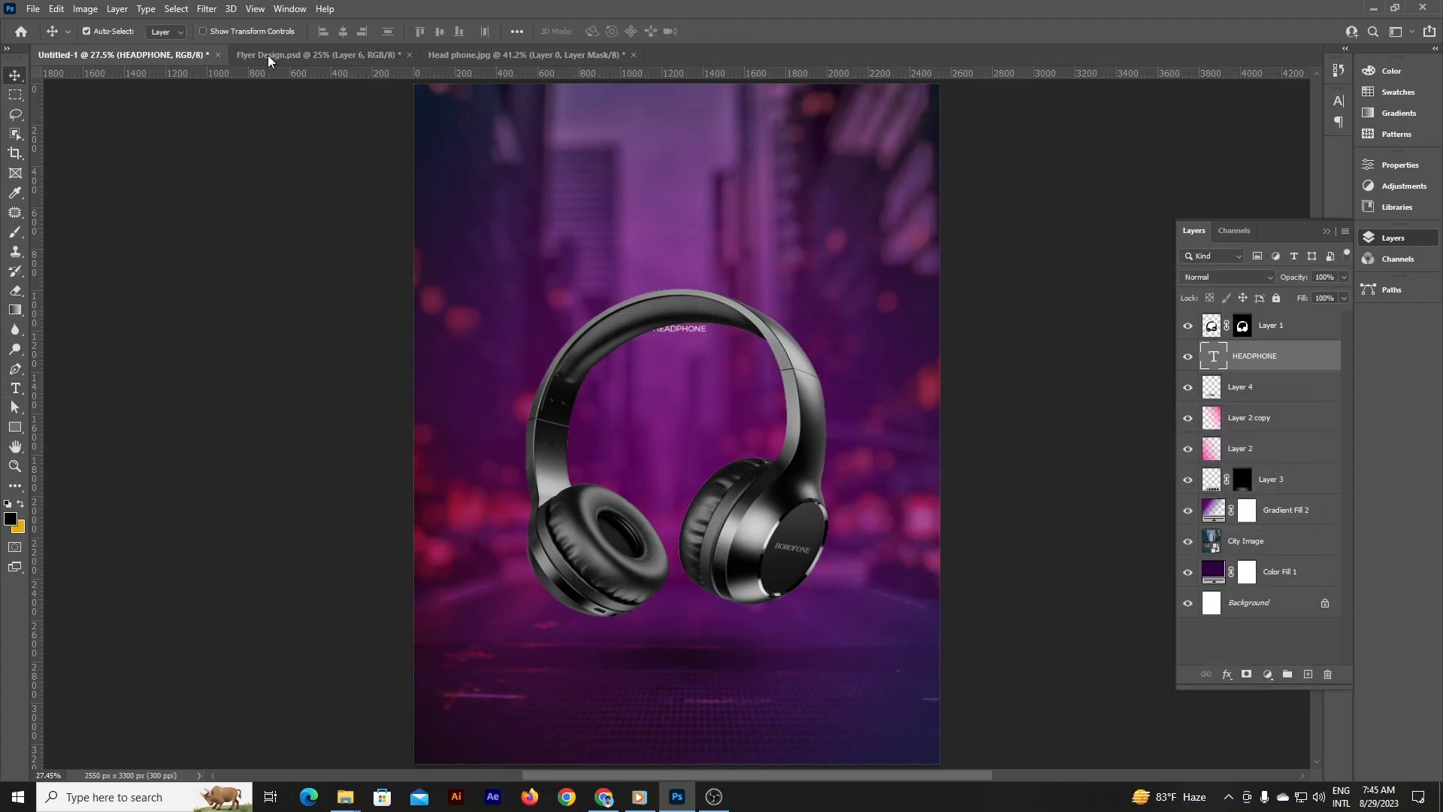
- Move the HEADPHONE text layer above the headphones and enlarge the title so it spans the headband
{"action": "left_click_drag", "start_coordinate": [1285, 363], "coordinate": [1282, 319]}
{"action": "key", "text": "ctrl+t"}
{"action": "left_click_drag", "start_coordinate": [707, 334], "coordinate": [840, 414]}
{"action": "left_click_drag", "start_coordinate": [789, 333], "coordinate": [789, 320]}
{"action": "key", "text": "Return"}
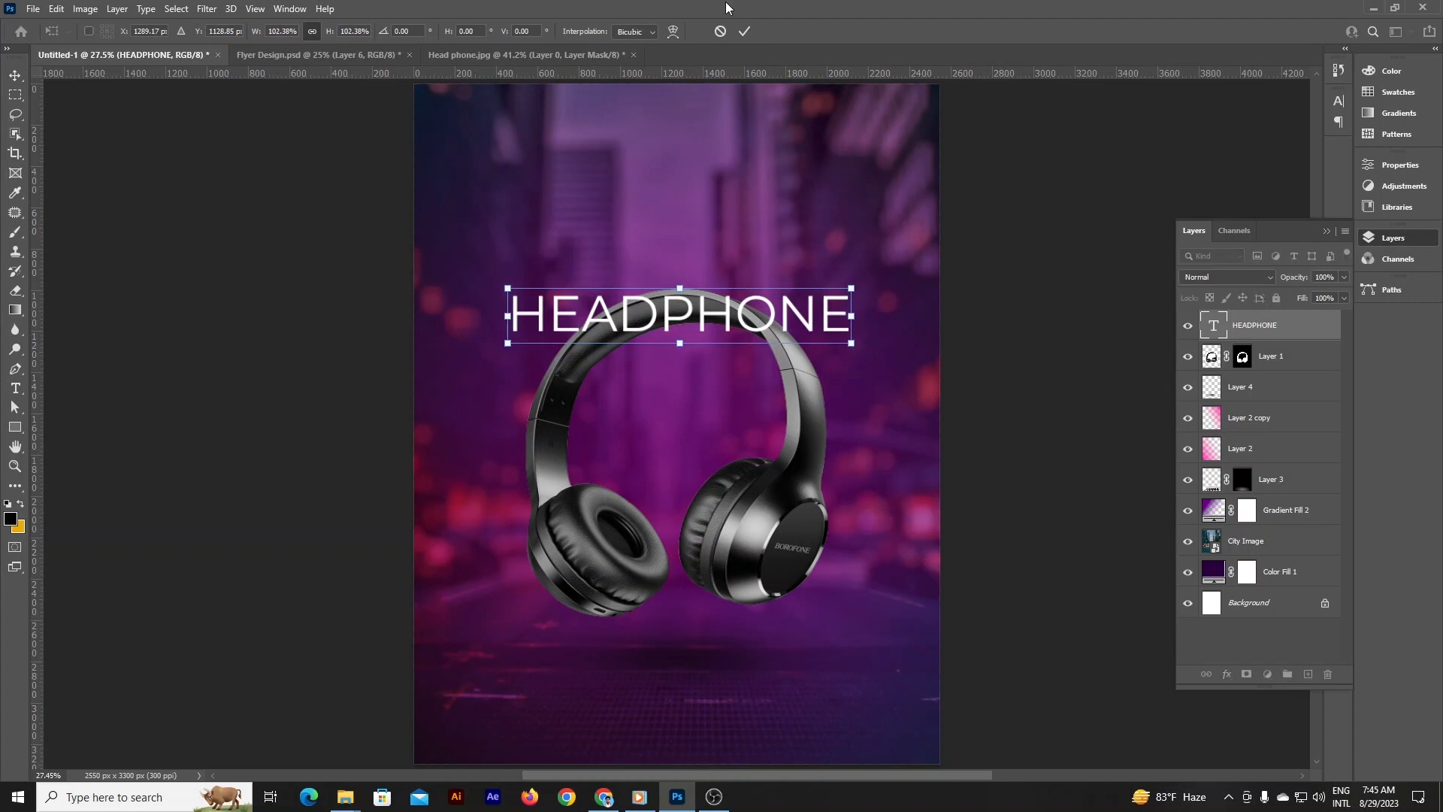
- Change the whole HEADPHONE title to the bold weight of Montserrat
{"action": "key", "text": "t"}
{"action": "left_click", "coordinate": [509, 312]}
{"action": "key", "text": "ctrl+a"}
{"action": "left_click", "coordinate": [328, 31]}
{"action": "left_click", "coordinate": [320, 190]}
{"action": "left_click", "coordinate": [15, 76]}
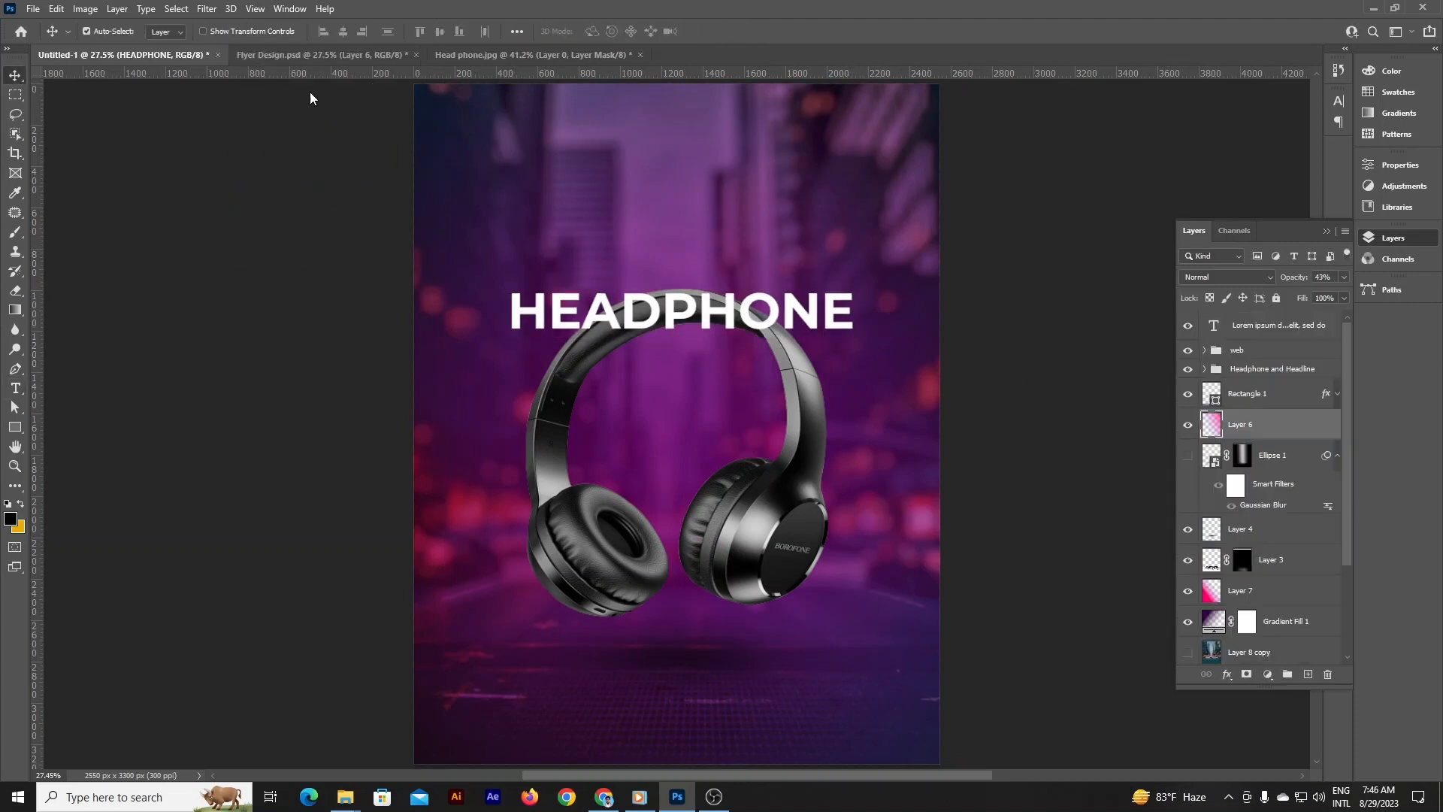
- Resize and slightly reposition the shadow beneath the headphones, and set its layer's opacity to 66%
{"action": "left_click_drag", "start_coordinate": [710, 665], "coordinate": [709, 648]}
{"action": "key", "text": "ctrl+t"}
{"action": "left_click_drag", "start_coordinate": [925, 732], "coordinate": [933, 710]}
{"action": "left_click_drag", "start_coordinate": [799, 625], "coordinate": [795, 629]}
{"action": "left_click", "coordinate": [744, 31]}
{"action": "left_click_drag", "start_coordinate": [1293, 279], "coordinate": [1296, 281]}
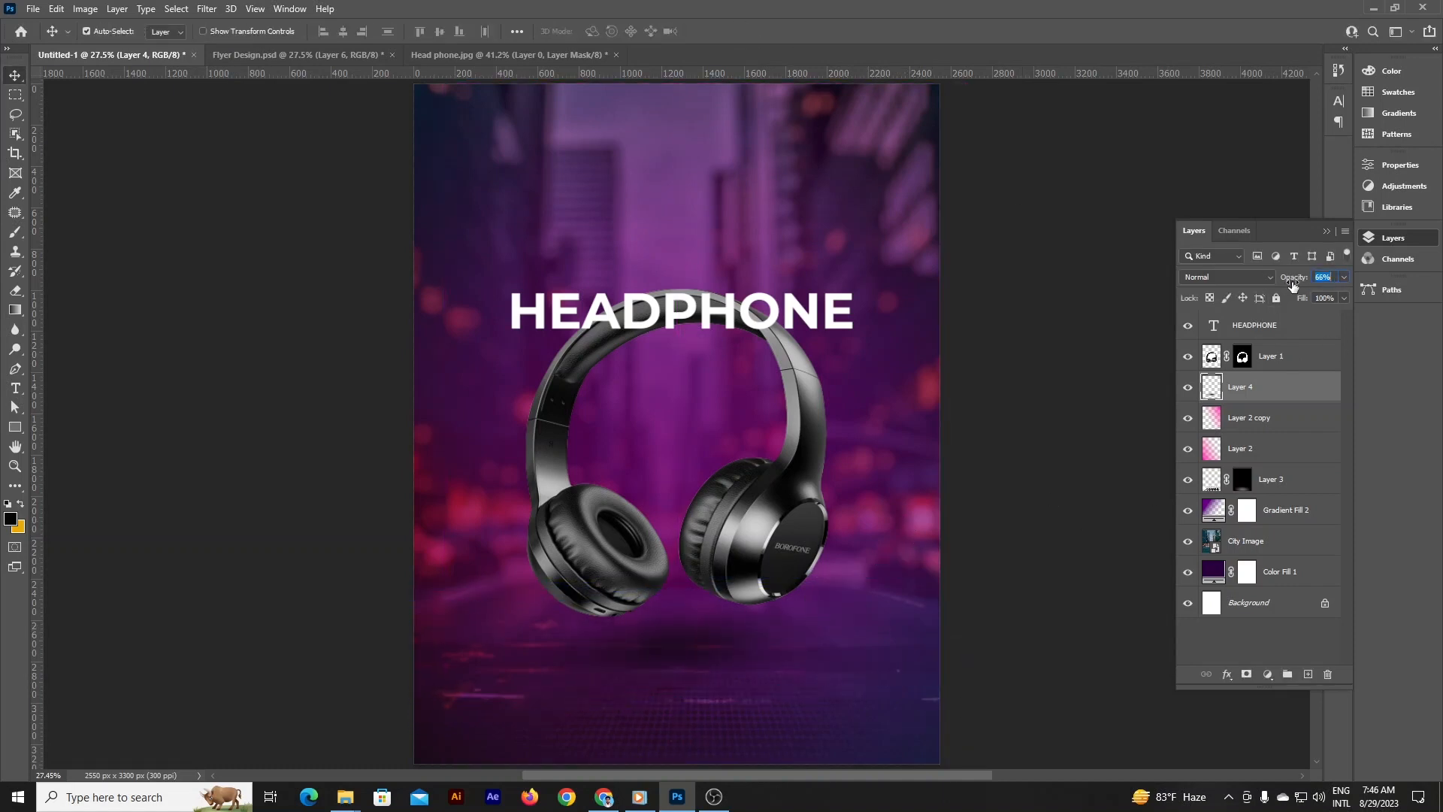
{"action": "left_click", "coordinate": [1062, 500]}
- Distort the halftone floor layer, pulling its lower corners outward past the page's sides and further down
{"action": "left_click", "coordinate": [1278, 488]}
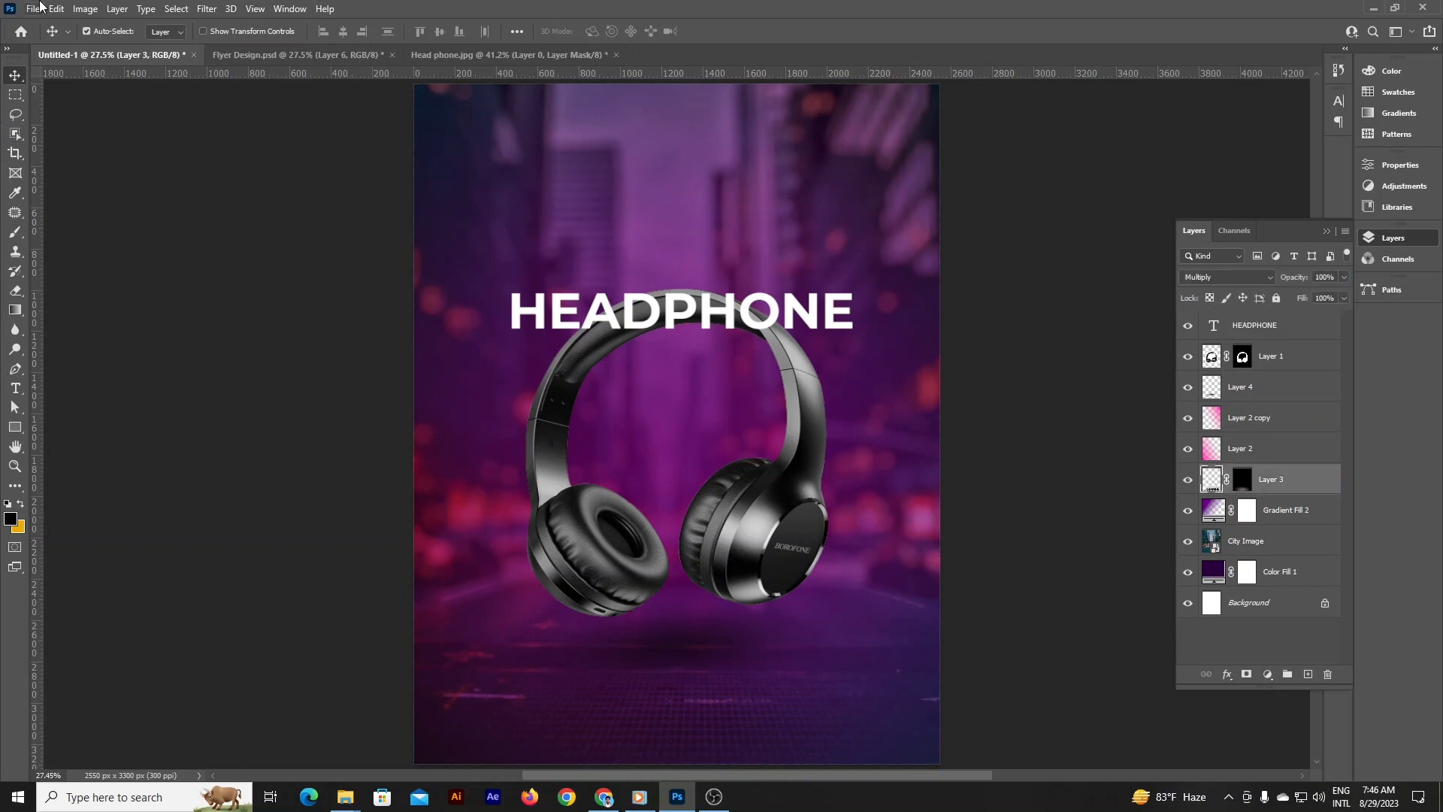
{"action": "left_click", "coordinate": [54, 9]}
{"action": "mouse_move", "coordinate": [139, 351]}
{"action": "left_click", "coordinate": [290, 432]}
{"action": "scroll", "coordinate": [921, 706], "scroll_direction": "down", "scroll_amount": 2}
{"action": "scroll", "coordinate": [921, 705], "scroll_direction": "down", "scroll_amount": 1}
{"action": "left_click_drag", "start_coordinate": [943, 654], "coordinate": [1082, 667]}
{"action": "left_click_drag", "start_coordinate": [408, 653], "coordinate": [251, 726]}
{"action": "left_click_drag", "start_coordinate": [1082, 676], "coordinate": [1072, 747]}
{"action": "left_click_drag", "start_coordinate": [254, 724], "coordinate": [290, 755]}
{"action": "left_click", "coordinate": [744, 31]}
- Fade the side of the halftone floor with a black-to-transparent gradient on its layer mask
{"action": "key", "text": "g"}
{"action": "left_click", "coordinate": [1241, 478]}
{"action": "left_click_drag", "start_coordinate": [636, 629], "coordinate": [390, 628]}
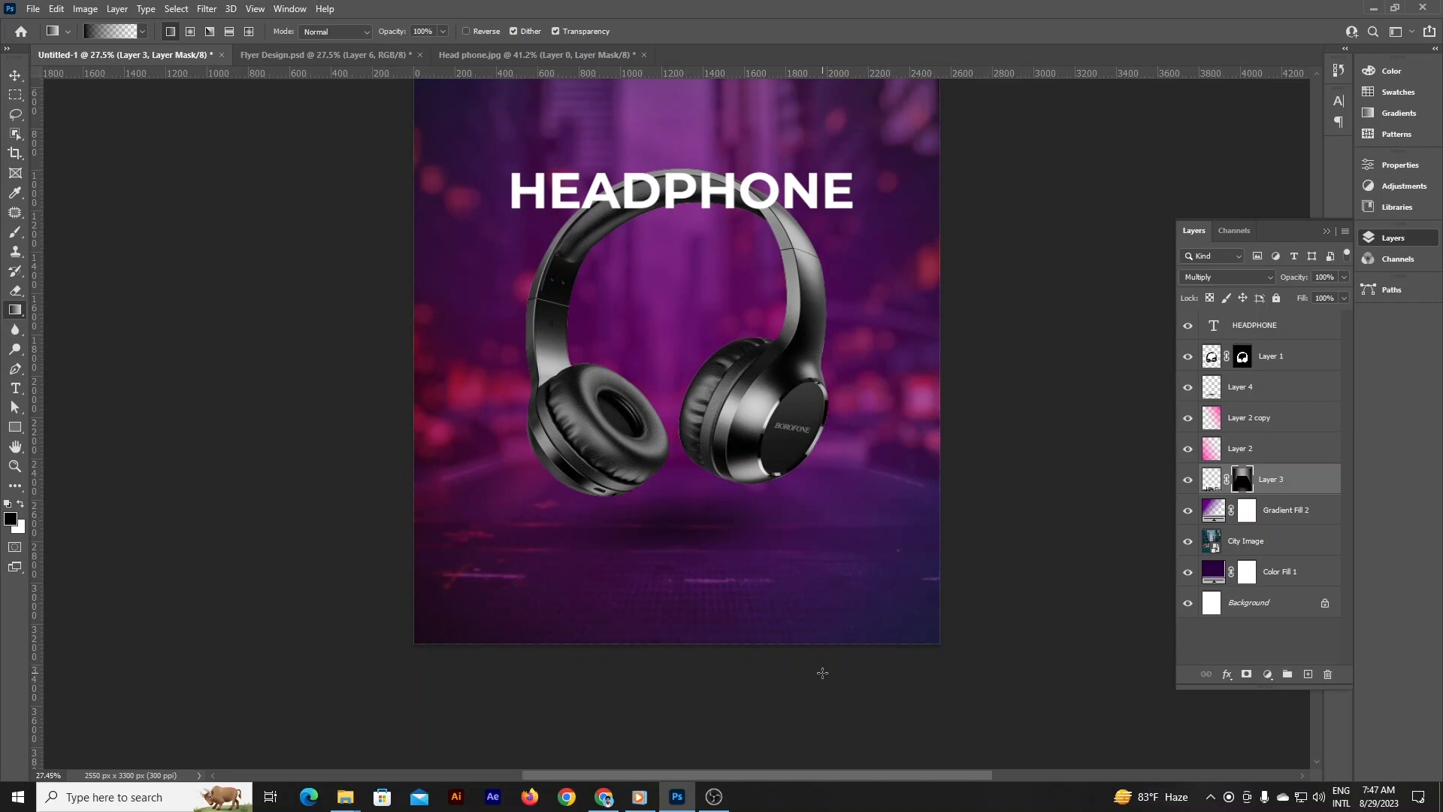
- Distort the halftone floor again, drawing its corners slightly inward
{"action": "left_click", "coordinate": [15, 75]}
{"action": "left_click", "coordinate": [49, 9]}
{"action": "mouse_move", "coordinate": [124, 353]}
{"action": "left_click", "coordinate": [268, 430]}
{"action": "scroll", "coordinate": [1089, 705], "scroll_direction": "down", "scroll_amount": 1}
{"action": "left_click_drag", "start_coordinate": [287, 706], "coordinate": [308, 686]}
{"action": "mouse_move", "coordinate": [1065, 431]}
{"action": "left_mouse_down"}
{"action": "mouse_move", "coordinate": [1068, 451]}
{"action": "mouse_move", "coordinate": [1060, 431]}
{"action": "left_mouse_up"}
{"action": "left_click_drag", "start_coordinate": [287, 432], "coordinate": [299, 430]}
{"action": "key", "text": "Return"}
{"action": "scroll", "coordinate": [1030, 319], "scroll_direction": "up", "scroll_amount": 2}
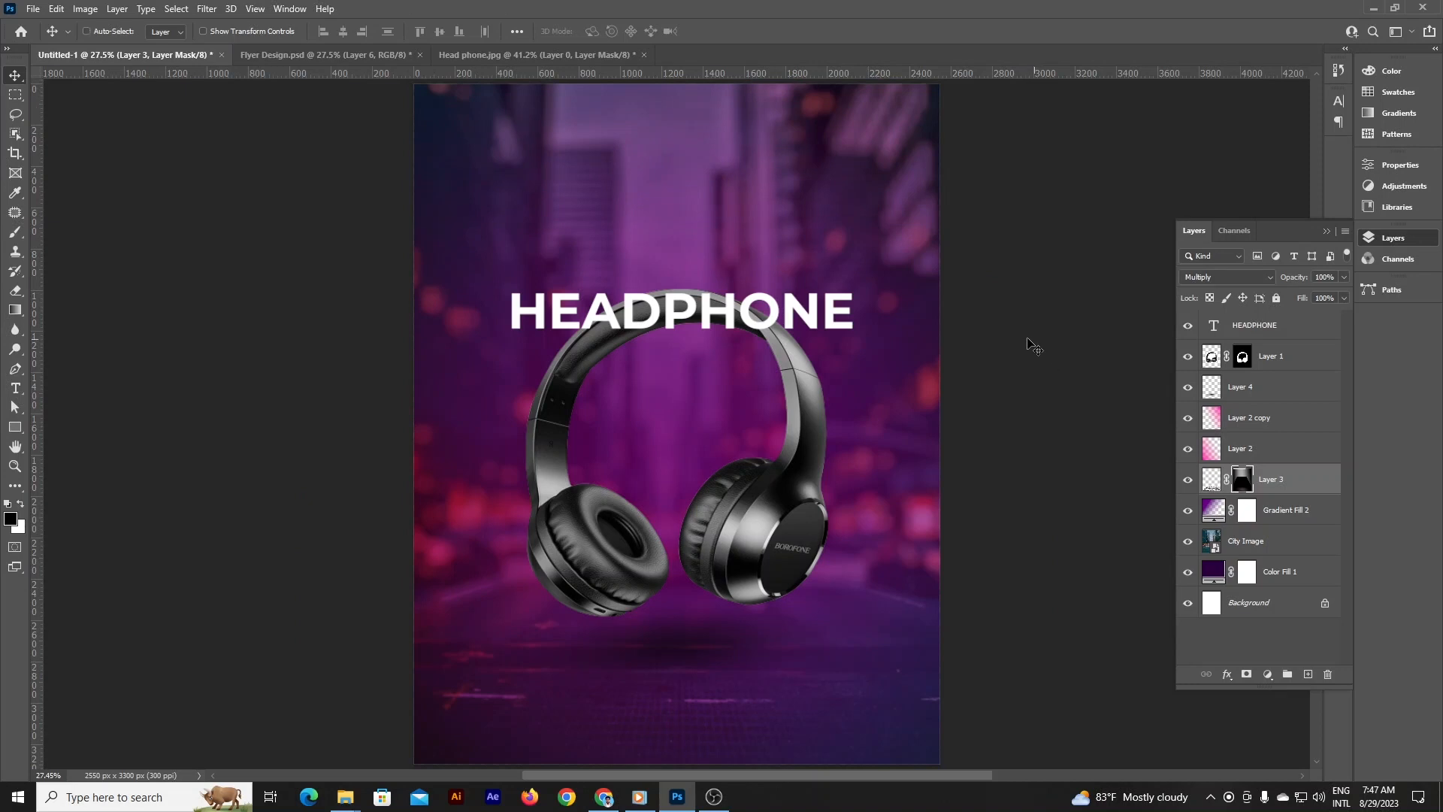
- Save the document in Photoshop format as Product Flyer Design in the course 2023 folder
{"action": "key", "text": "ctrl+s"}
{"action": "type", "text": "pRDUCT fLYER"}
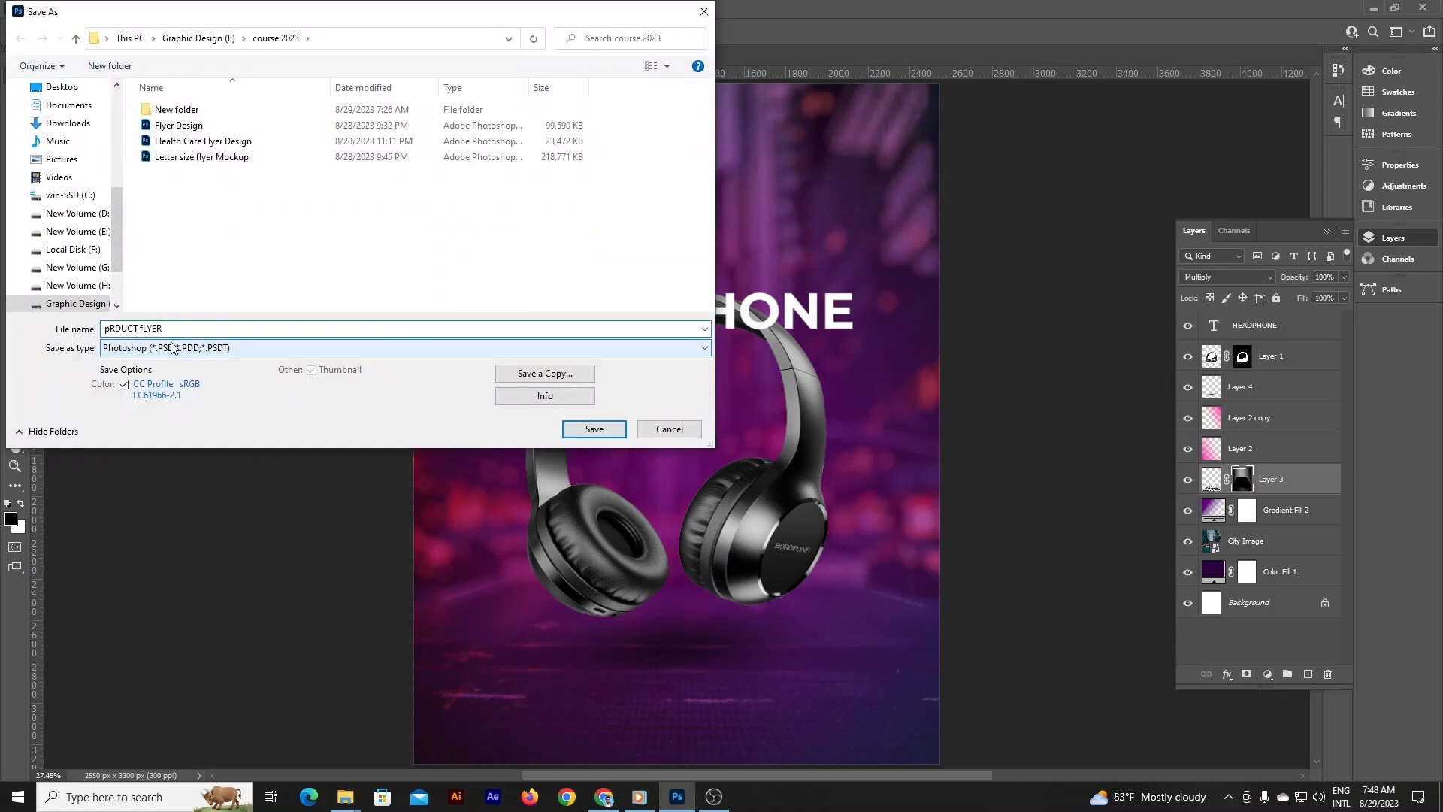
{"action": "key", "text": "ctrl+a"}
{"action": "key", "text": "BackSpace"}
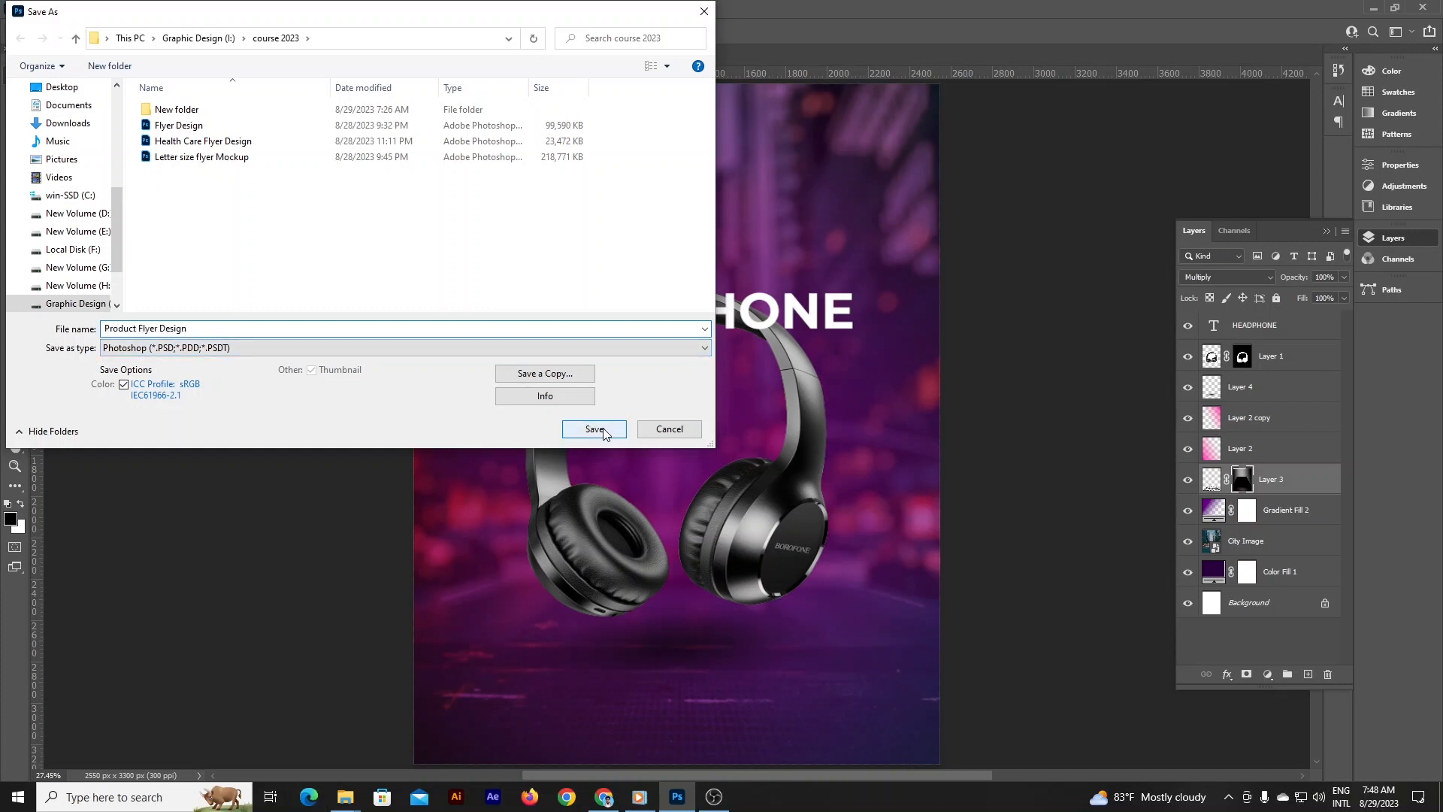
{"action": "left_click", "coordinate": [604, 433]}
{"action": "left_click", "coordinate": [876, 233]}
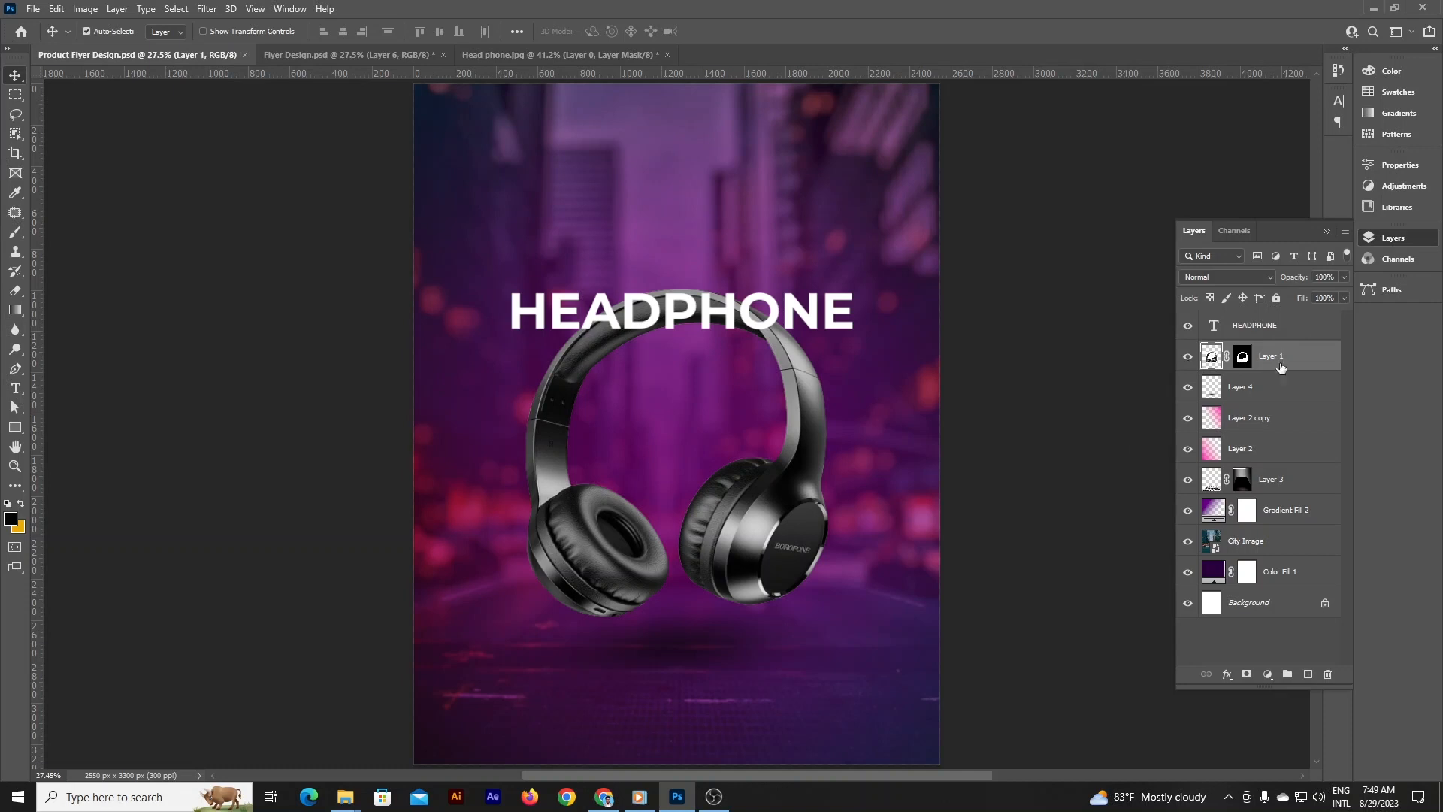
- Add a new layer clipped to the headphones and set the fading gradient's start colour to pink fe038b
{"action": "left_click", "coordinate": [1307, 674]}
{"action": "left_click", "coordinate": [1300, 372], "text": "alt"}
{"action": "left_click", "coordinate": [15, 310]}
{"action": "left_click", "coordinate": [103, 32]}
{"action": "scroll", "coordinate": [245, 227], "scroll_direction": "down", "scroll_amount": 5}
{"action": "scroll", "coordinate": [244, 227], "scroll_direction": "up", "scroll_amount": 4}
{"action": "double_click", "coordinate": [151, 392]}
{"action": "left_click", "coordinate": [1135, 474]}
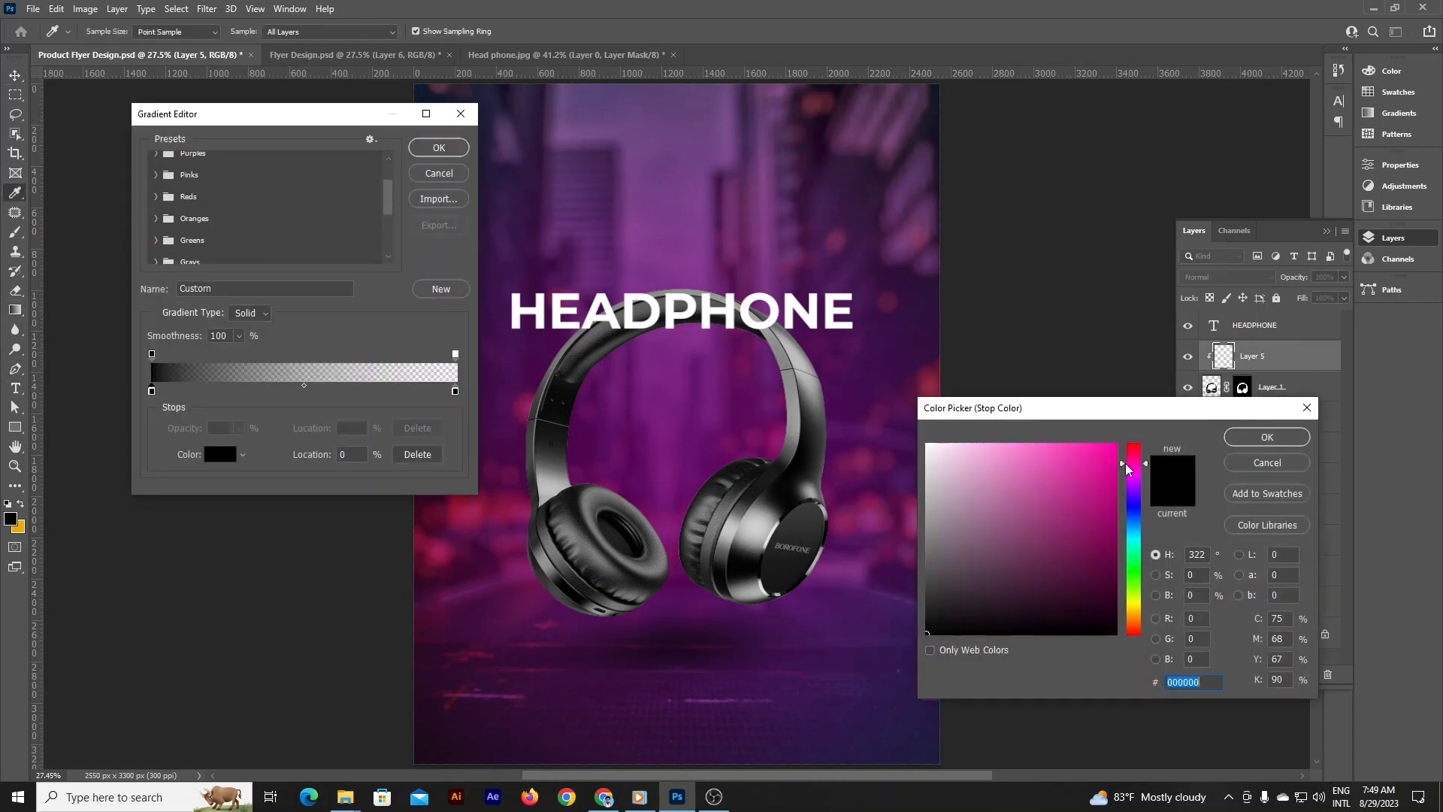
{"action": "type", "text": "fe038b"}
{"action": "left_click", "coordinate": [1265, 436]}
- Set the gradient's end colour stop to pink as well, keeping the fade to transparent
{"action": "double_click", "coordinate": [454, 391]}
{"action": "left_click", "coordinate": [1097, 553]}
{"action": "type", "text": "fe038b"}
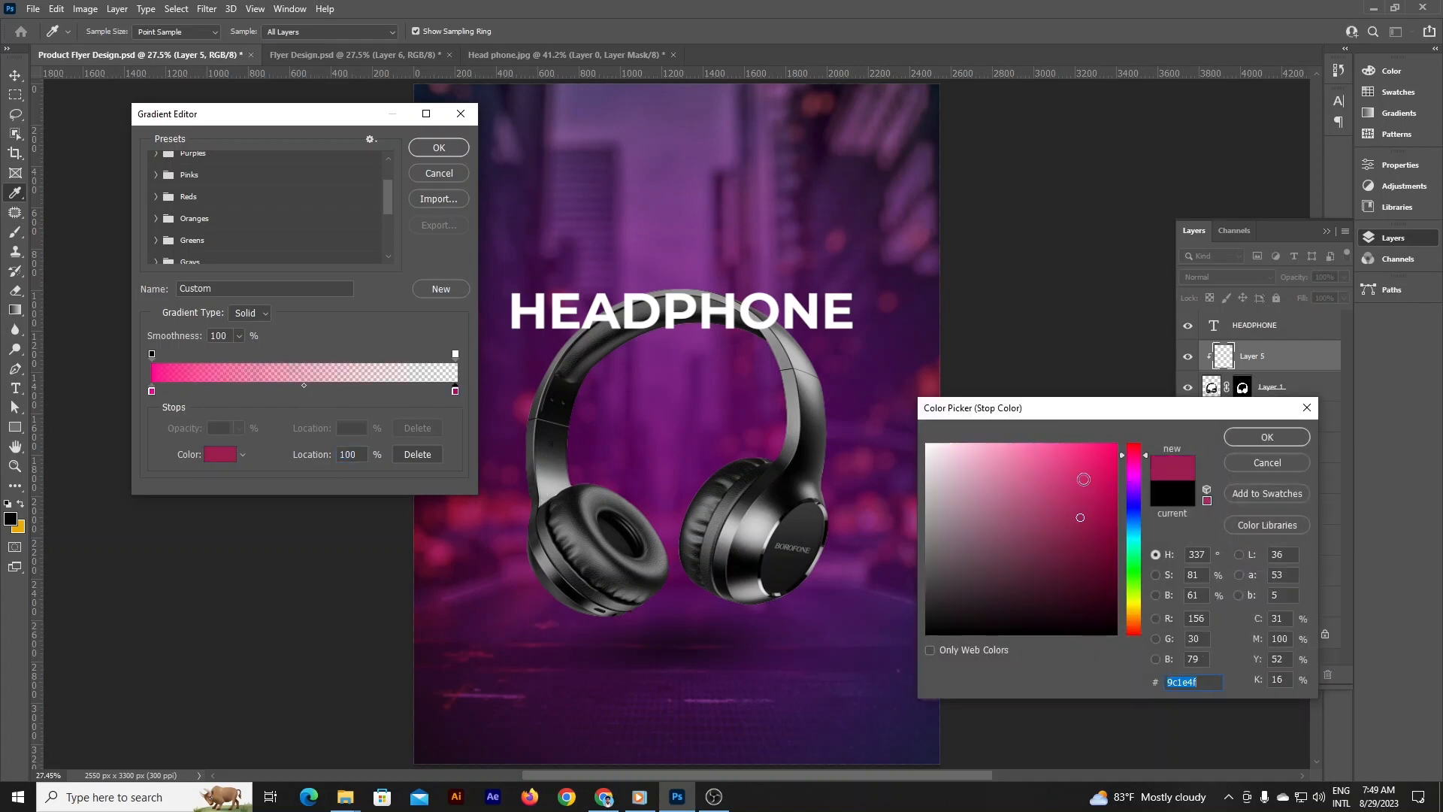
{"action": "left_click", "coordinate": [1267, 436]}
{"action": "left_click", "coordinate": [450, 148]}
- Try a pink gradient across the right side of the headphones on the clipped layer, blended with Multiply
{"action": "key", "text": "ctrl+z"}
{"action": "mouse_move", "coordinate": [834, 421]}
{"action": "left_mouse_down"}
{"action": "mouse_move", "coordinate": [688, 474]}
{"action": "mouse_move", "coordinate": [613, 477]}
{"action": "left_mouse_up"}
{"action": "key", "text": "ctrl+z"}
{"action": "left_click_drag", "start_coordinate": [834, 395], "coordinate": [604, 472]}
{"action": "left_click_drag", "start_coordinate": [798, 468], "coordinate": [722, 539]}
{"action": "left_click", "coordinate": [1217, 277]}
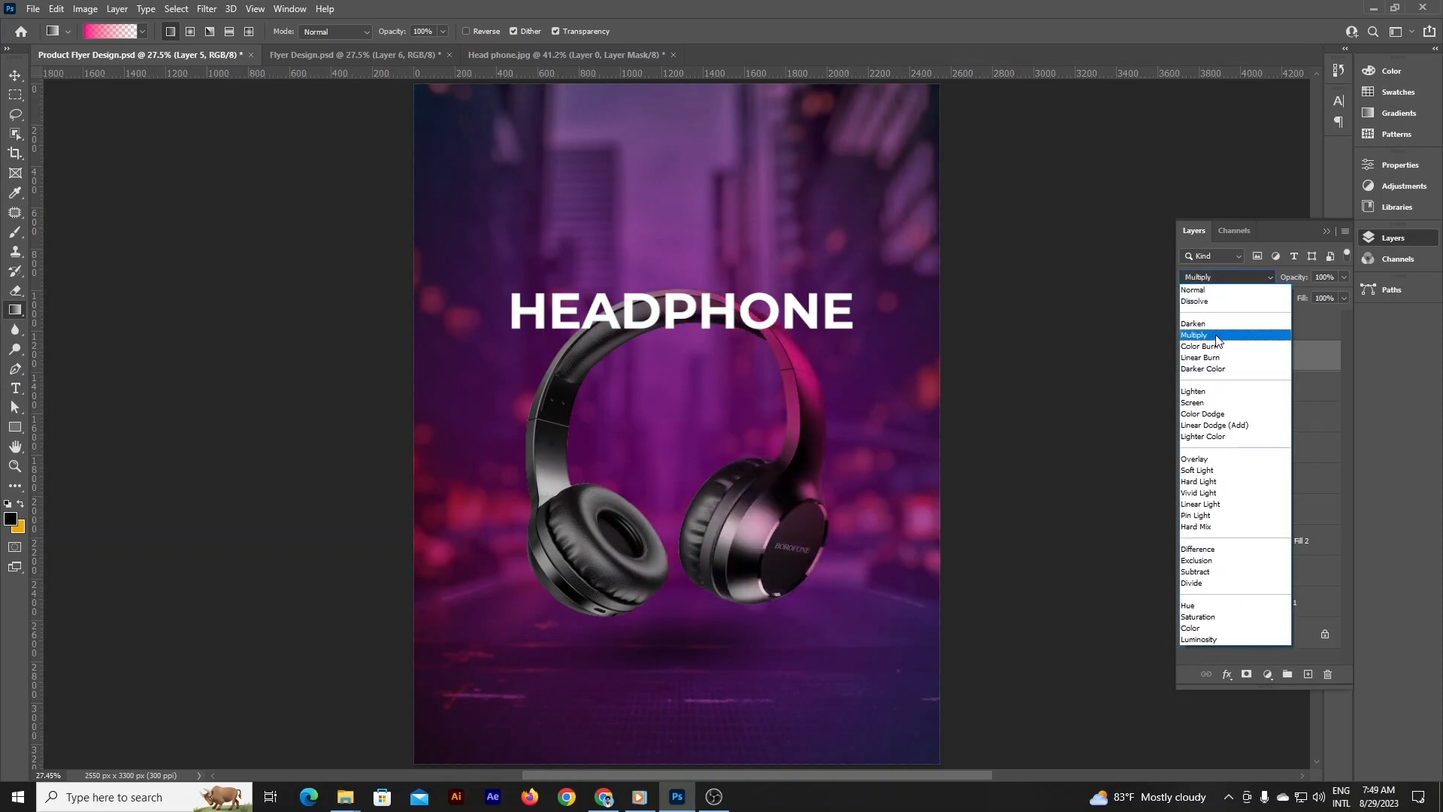
{"action": "left_click", "coordinate": [1218, 336]}
{"action": "left_click_drag", "start_coordinate": [666, 356], "coordinate": [667, 357]}
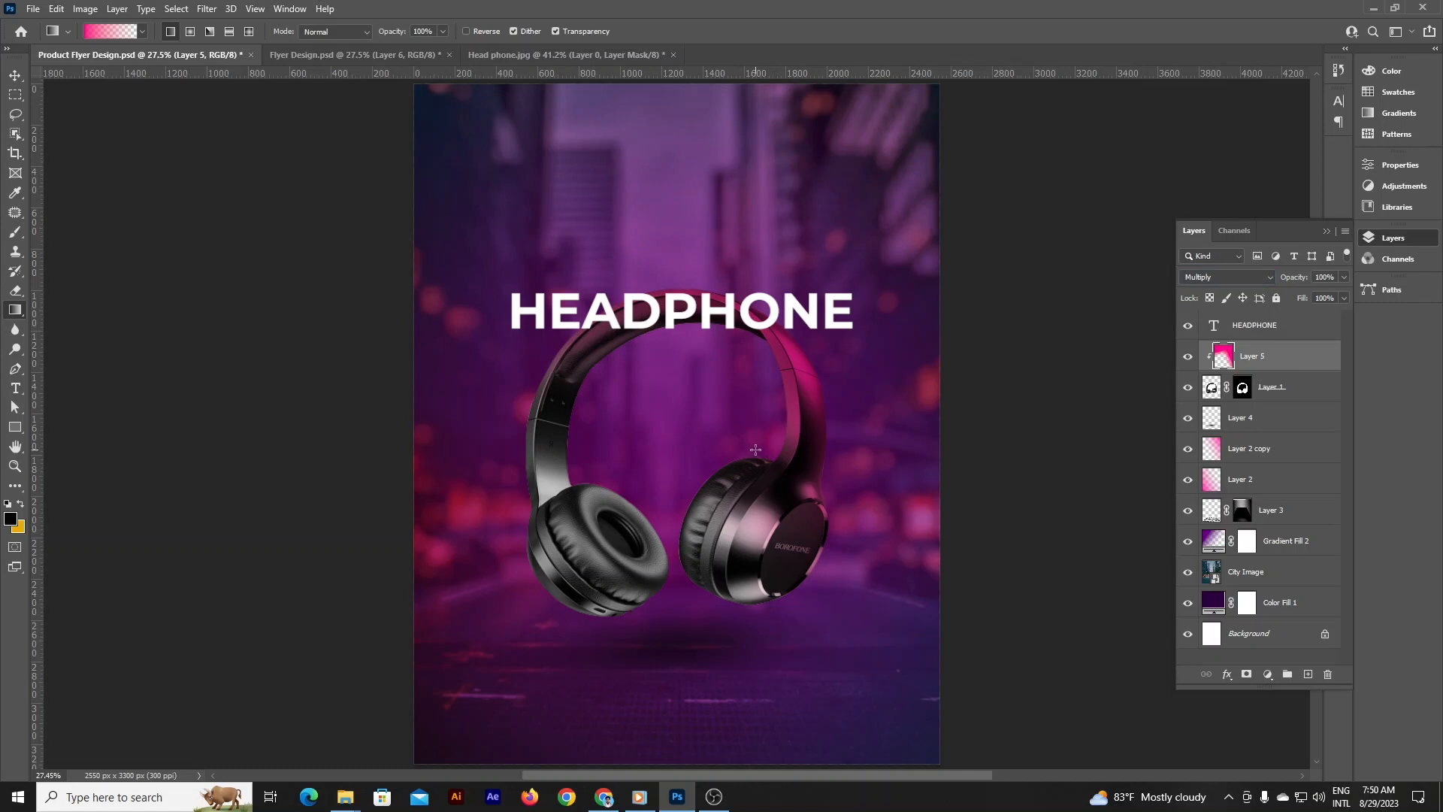
{"action": "key", "text": "v"}
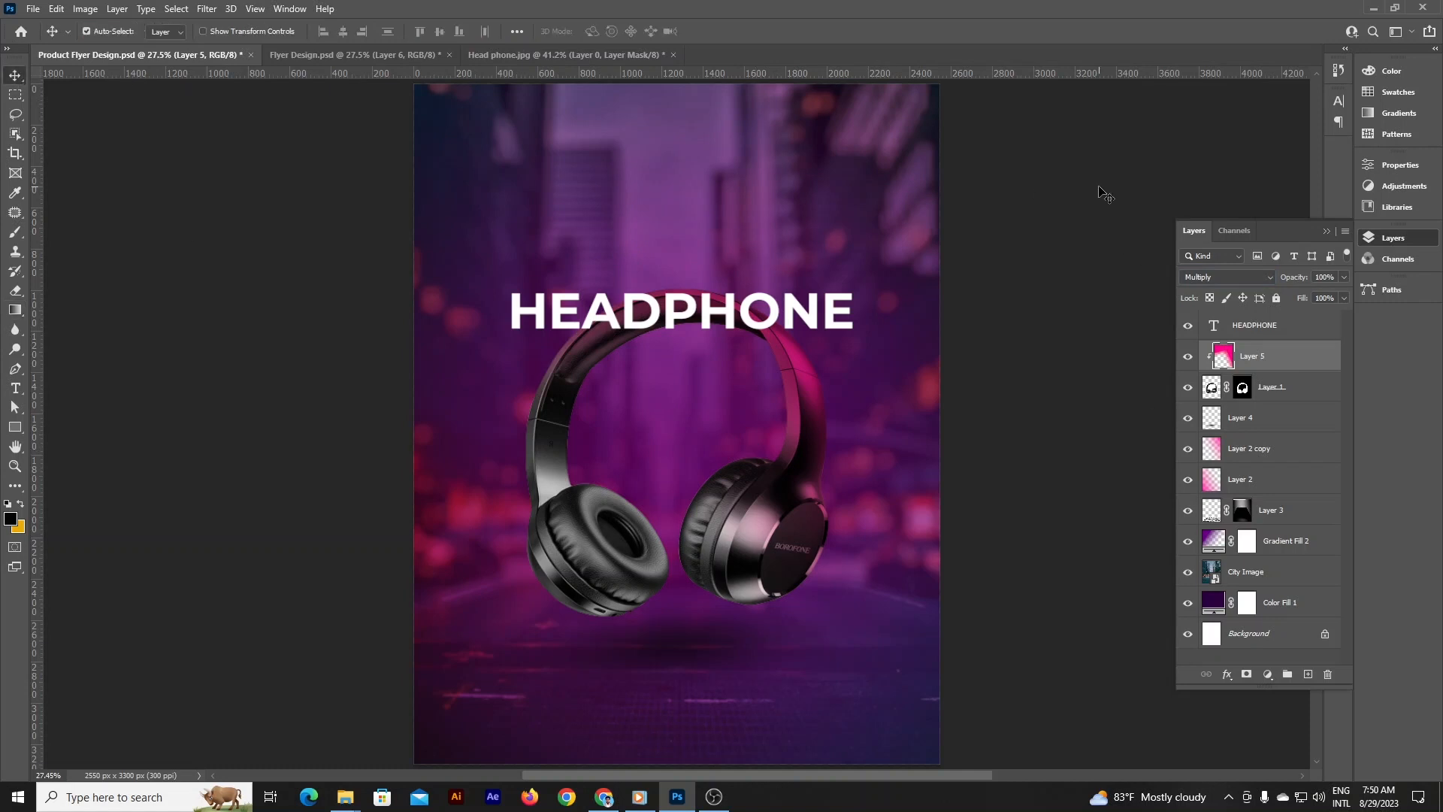
- Undo the last gradient changes on the layer clipped to the headphones
{"action": "key", "text": "ctrl+z"}
{"action": "left_click", "coordinate": [15, 310]}
{"action": "key", "text": "ctrl+z"}
{"action": "key", "text": "ctrl+z"}
- Draw a pink gradient over the right side of the headphones and set the clipped layer's blend mode to Color Burn
{"action": "left_click_drag", "start_coordinate": [849, 415], "coordinate": [829, 426]}
{"action": "left_click", "coordinate": [1226, 276]}
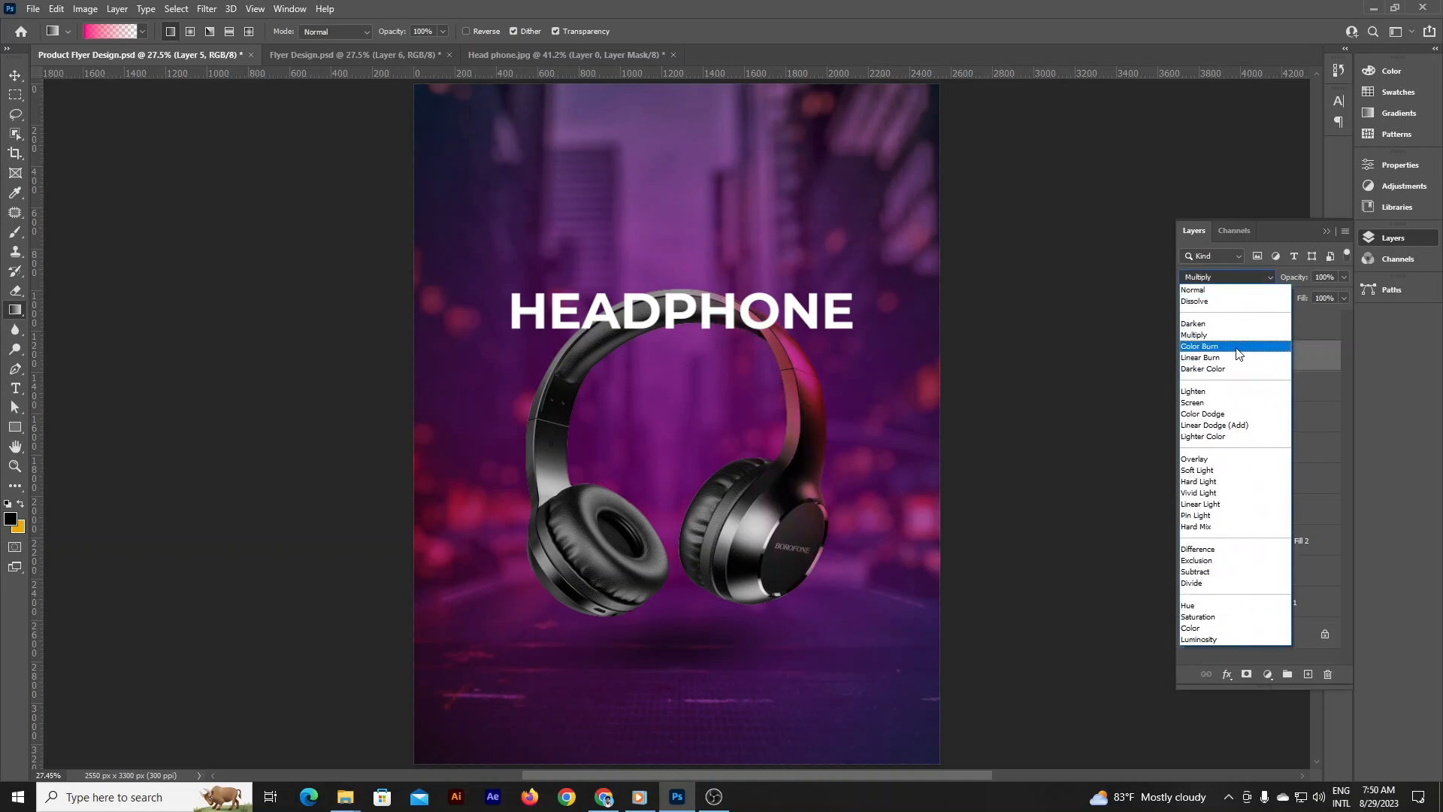
{"action": "left_click", "coordinate": [1238, 350]}
{"action": "left_click_drag", "start_coordinate": [702, 348], "coordinate": [702, 349]}
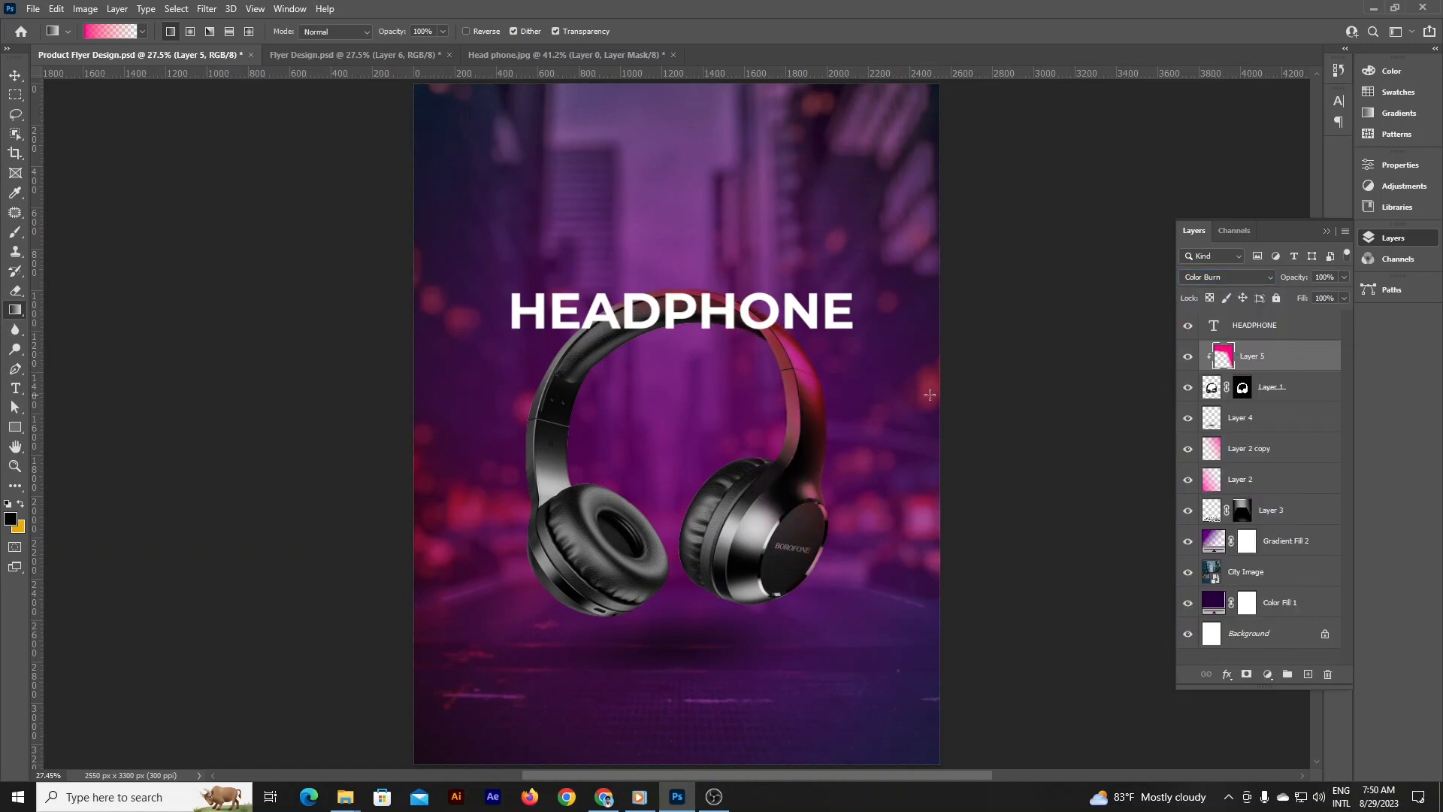
{"action": "key", "text": "v"}
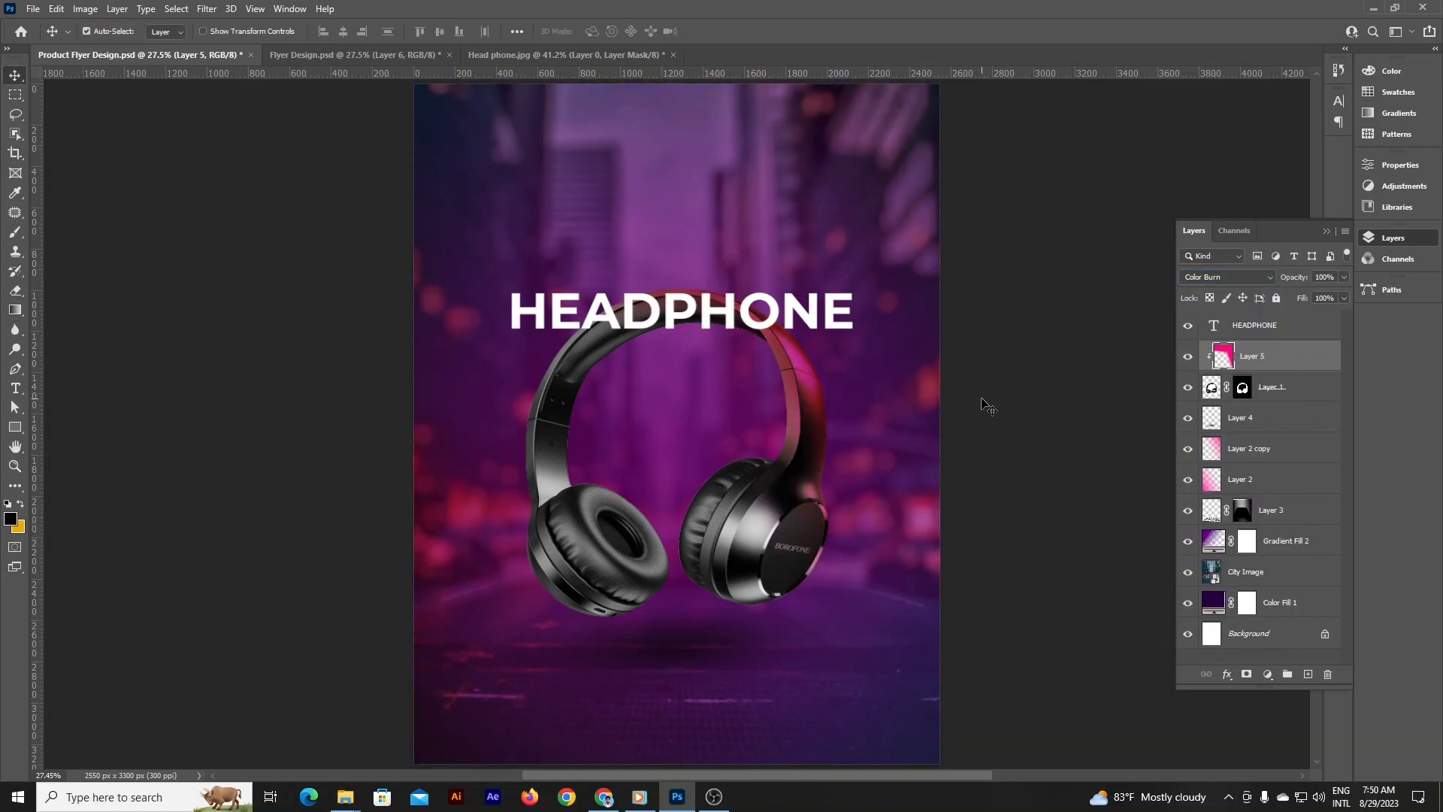
- Lower the opacity of the clipped pink gradient layer to 88%
{"action": "key", "text": "g"}
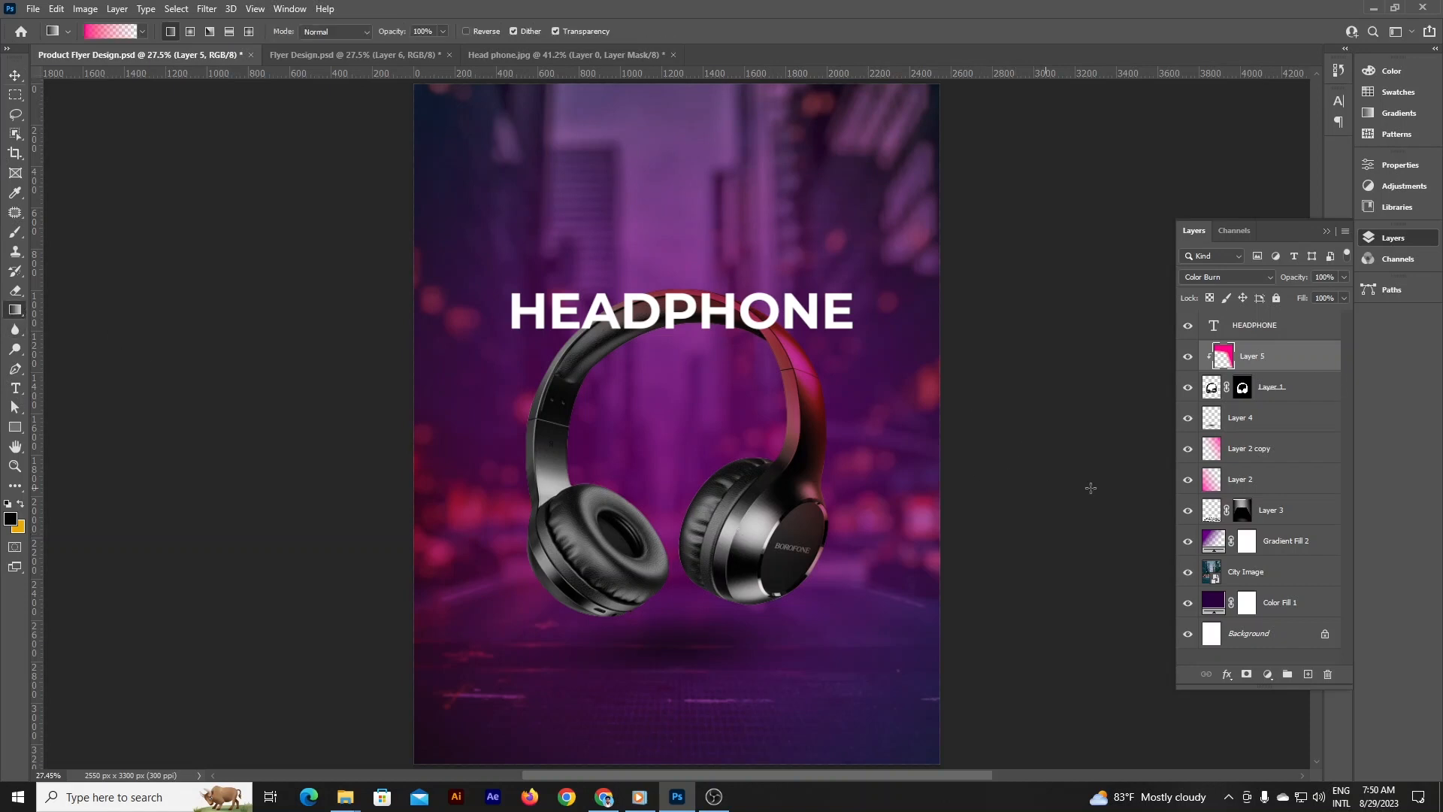
{"action": "left_click_drag", "start_coordinate": [829, 544], "coordinate": [829, 545]}
{"action": "left_click_drag", "start_coordinate": [1286, 278], "coordinate": [1278, 280]}
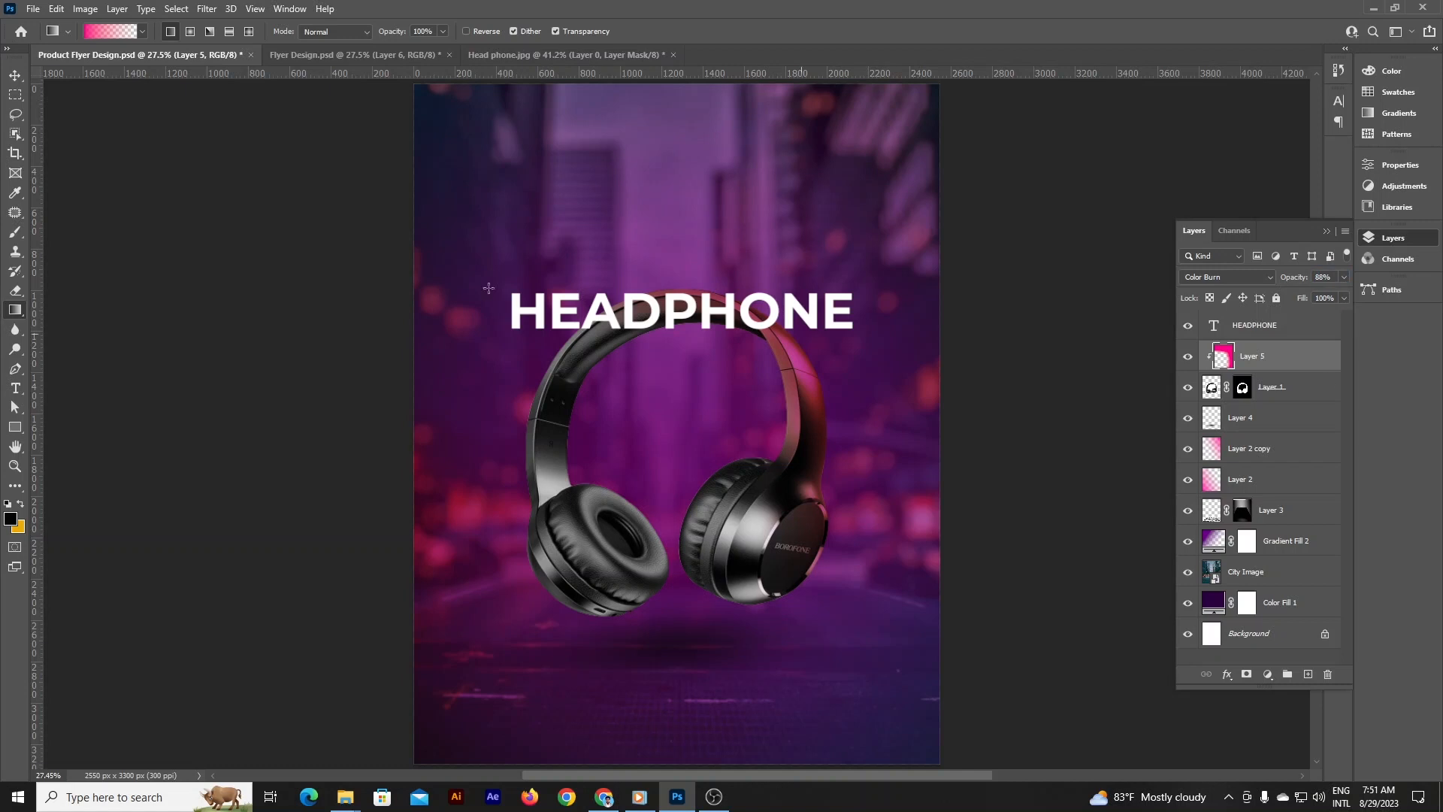
{"action": "key", "text": "v"}
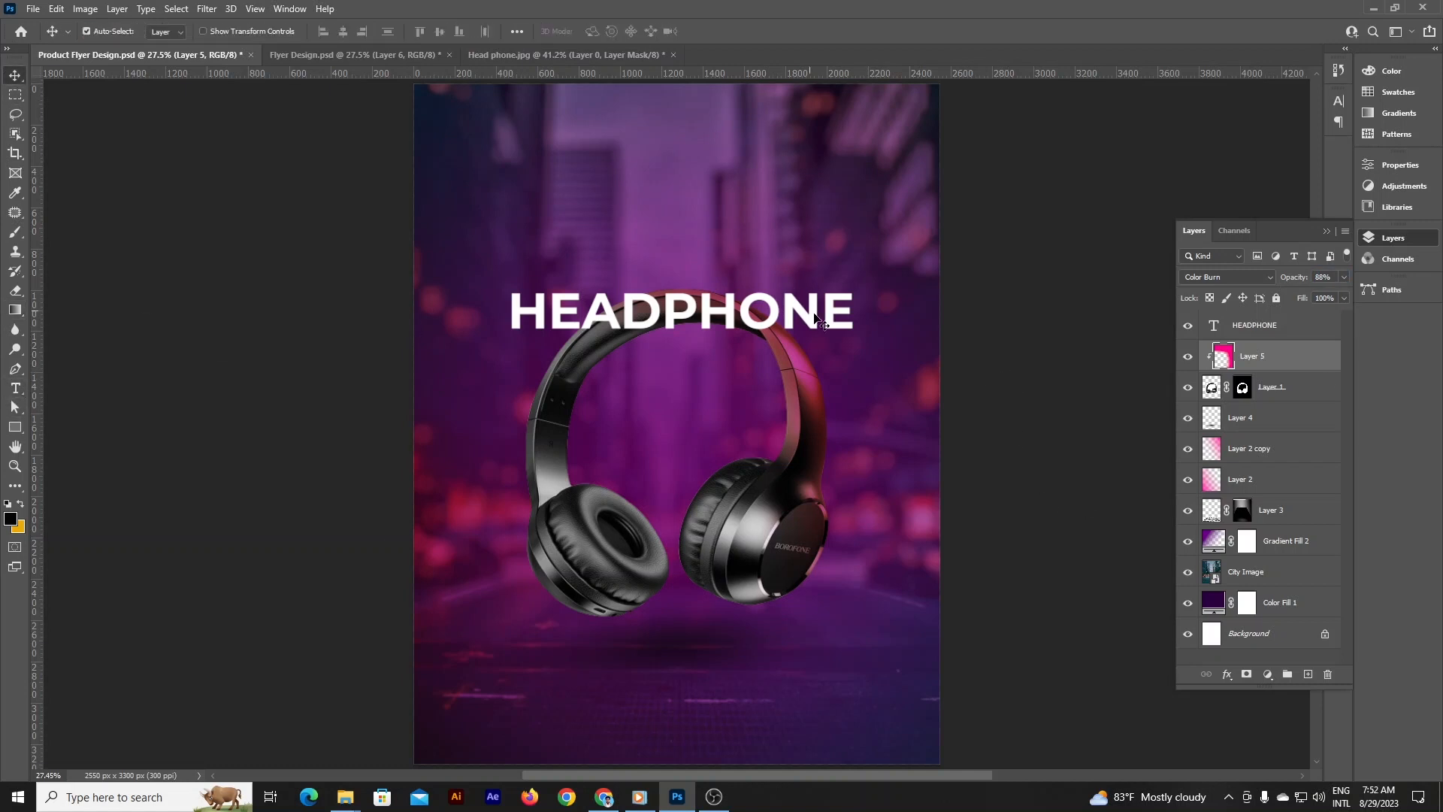
- Duplicate the HEADPHONE text layer twice and hide both copies
{"action": "left_click", "coordinate": [1232, 326]}
{"action": "key", "text": "ctrl+j"}
{"action": "key", "text": "ctrl+j"}
{"action": "left_click_drag", "start_coordinate": [1188, 325], "coordinate": [1187, 355]}
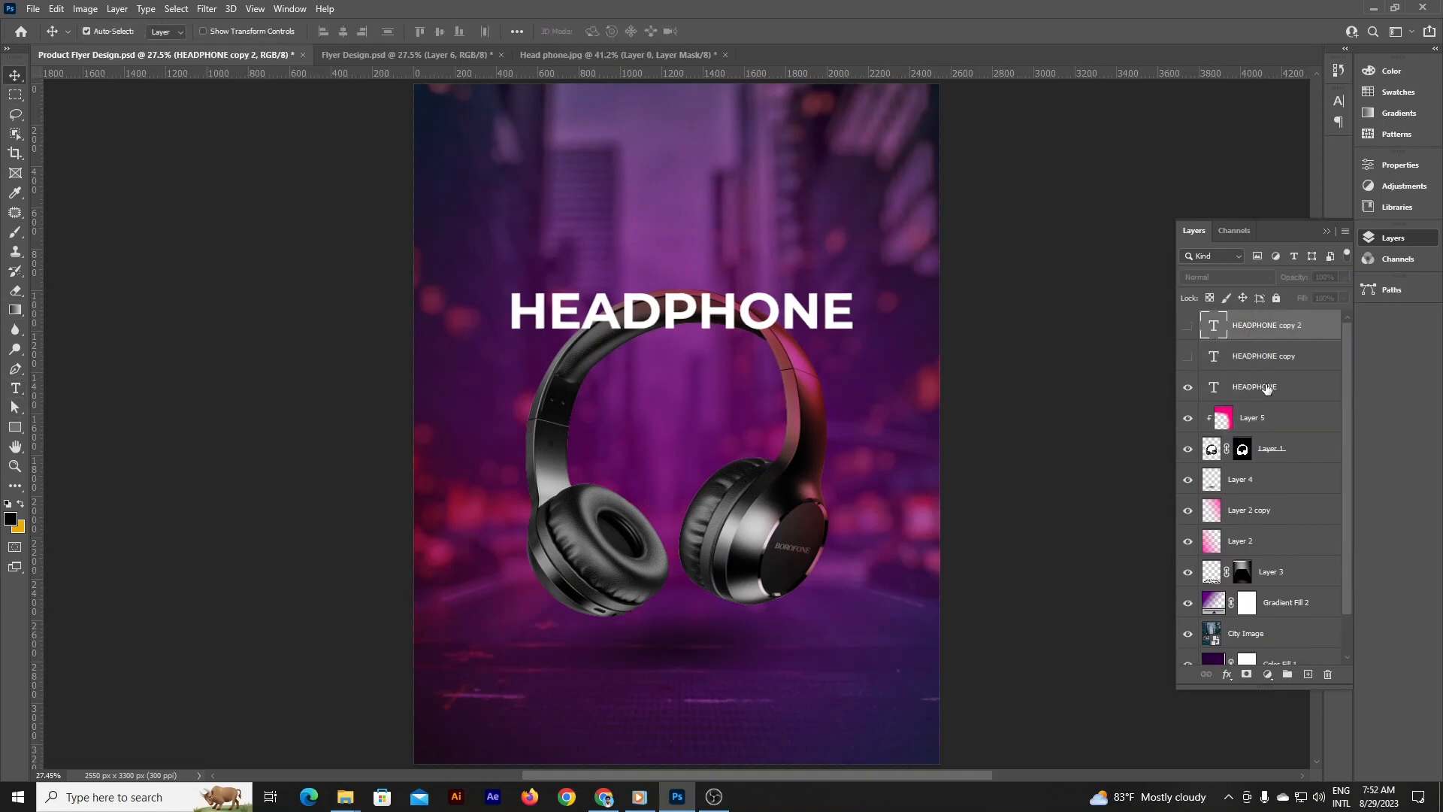
- Set the original HEADPHONE layer's fill to 0% and add a 10 px outside stroke in pink ff0077
{"action": "left_click", "coordinate": [1316, 397]}
{"action": "left_click_drag", "start_coordinate": [1306, 301], "coordinate": [1117, 302]}
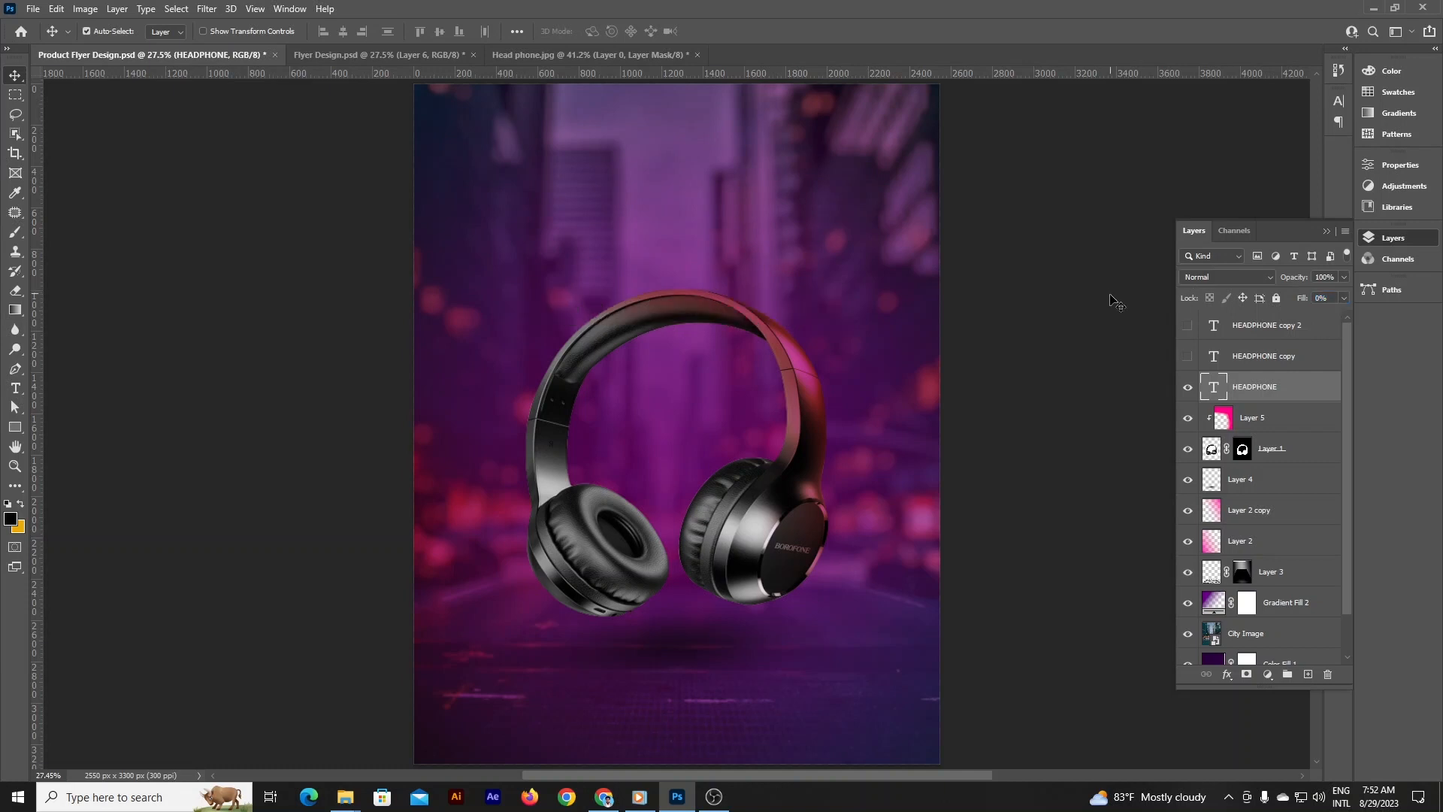
{"action": "double_click", "coordinate": [1327, 391]}
{"action": "left_click", "coordinate": [884, 291]}
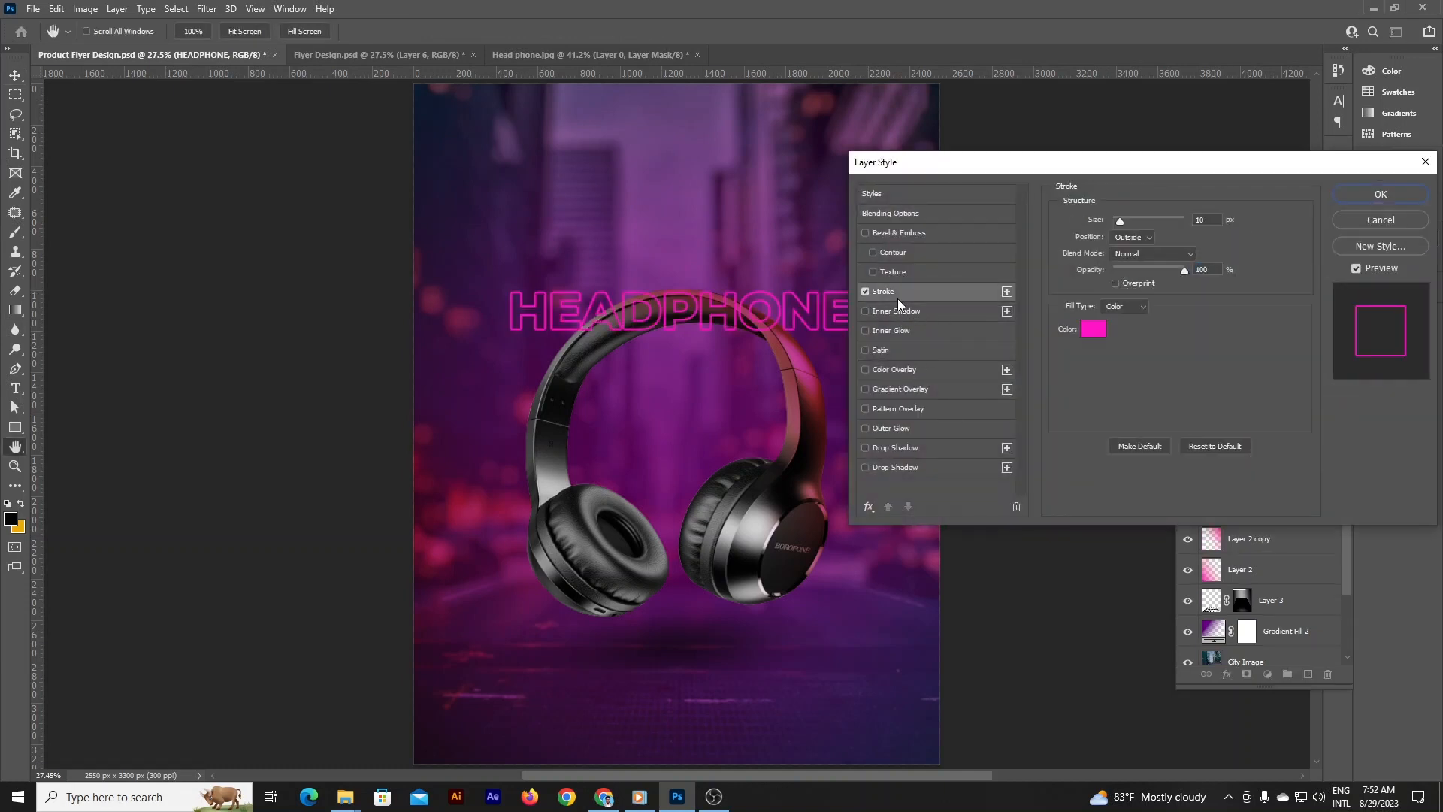
{"action": "left_click", "coordinate": [1093, 330]}
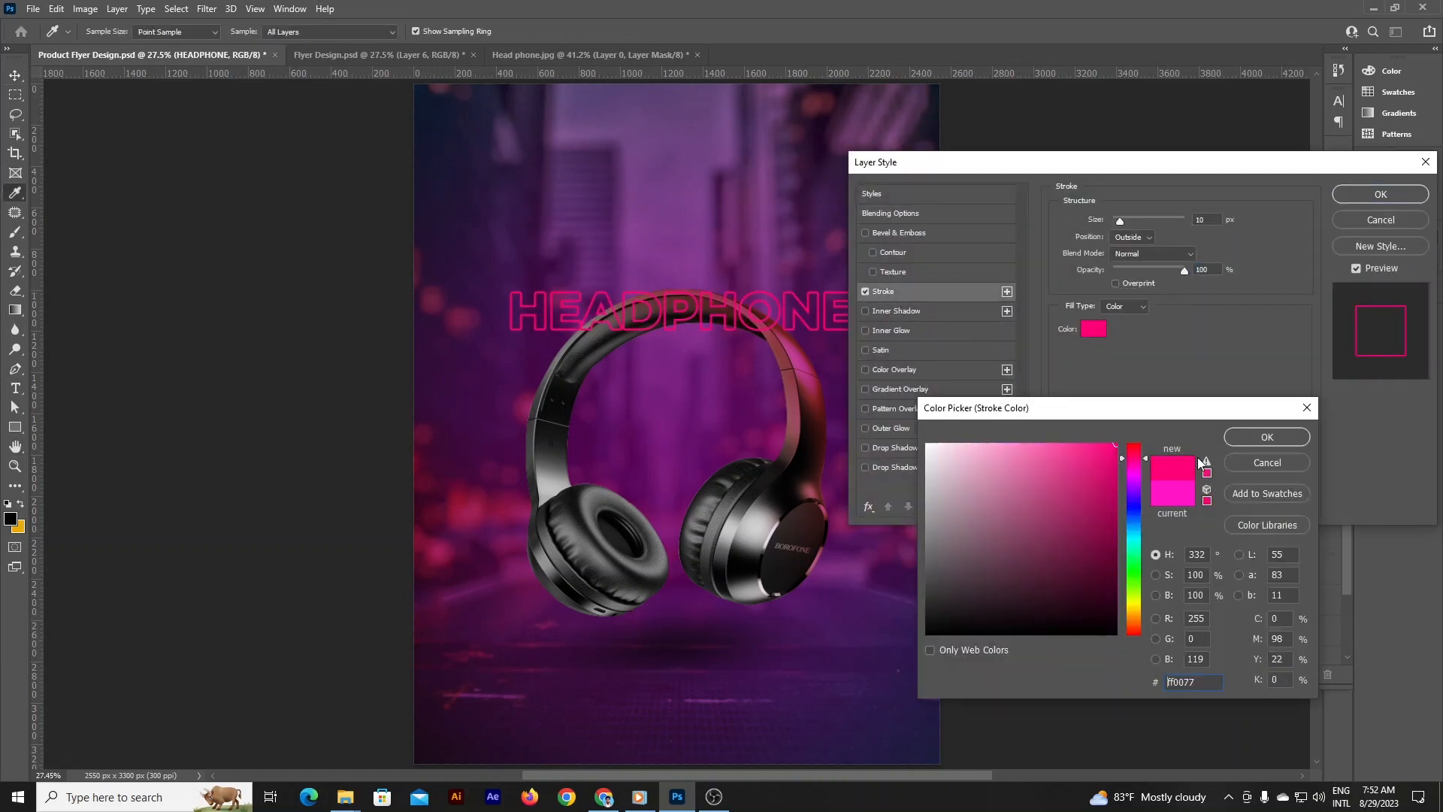
{"action": "key", "text": "Return"}
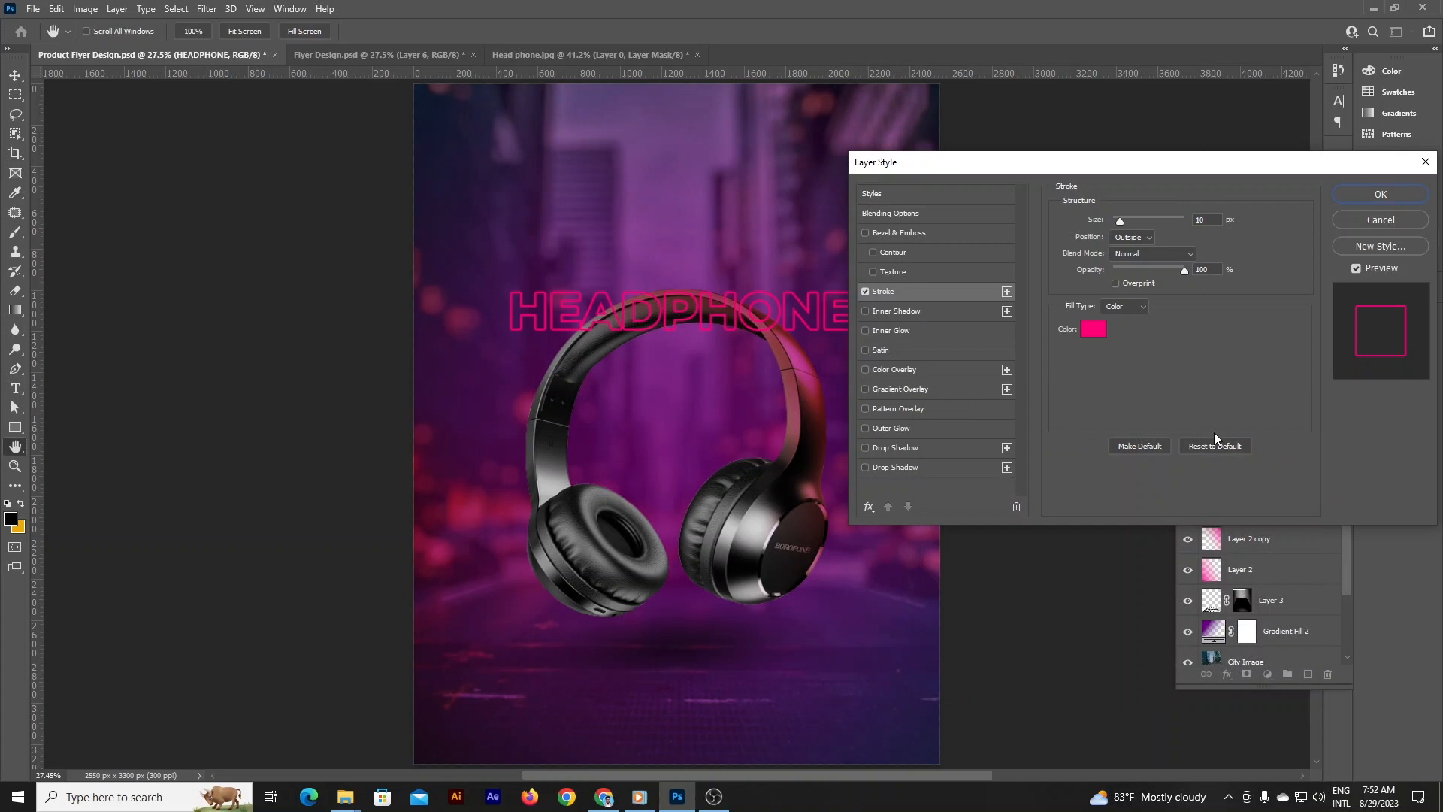
{"action": "left_click", "coordinate": [1369, 194]}
- Mask the outlined title with the inverted headphones selection so it sits behind the headphones
{"action": "left_click", "coordinate": [1238, 480], "text": "ctrl"}
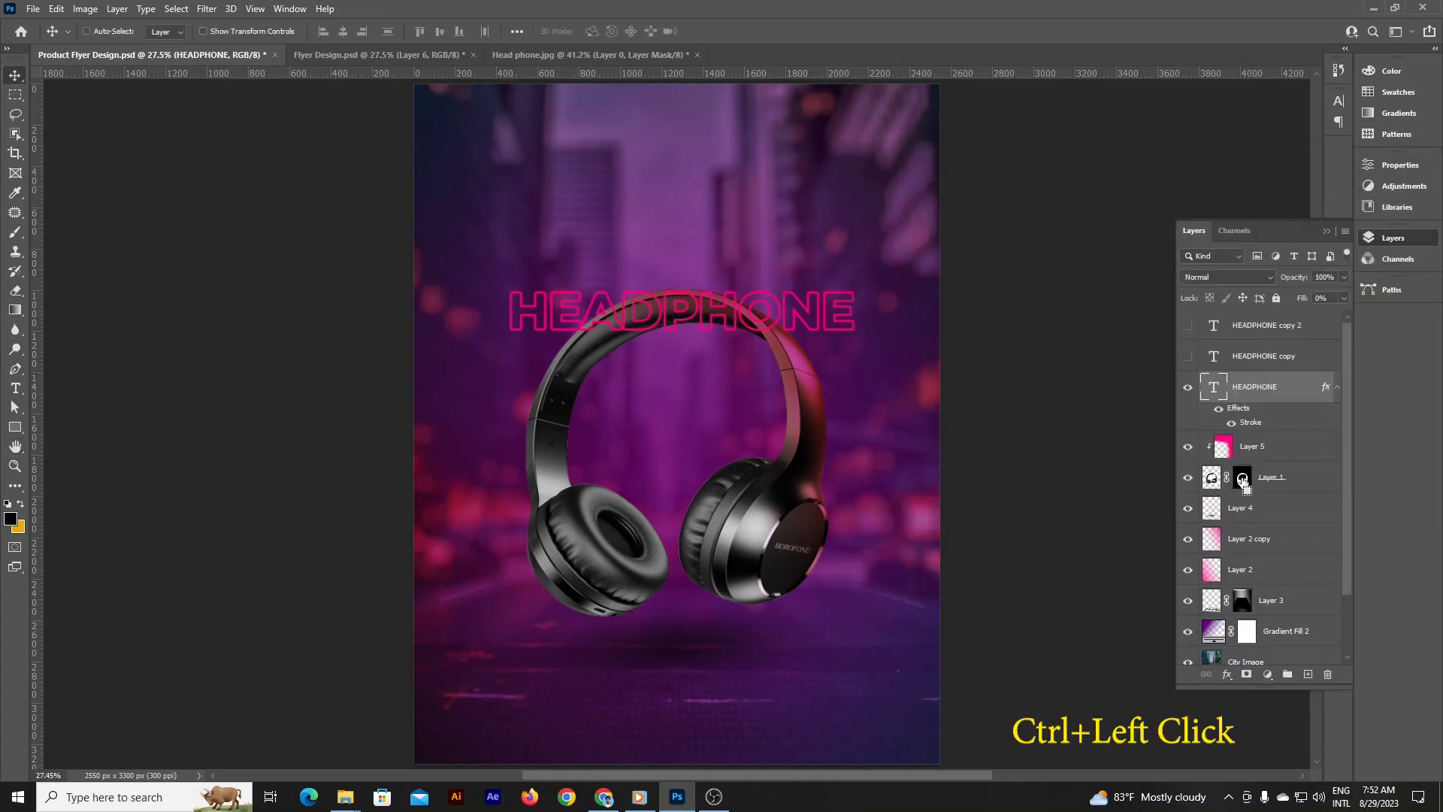
{"action": "left_click", "coordinate": [1188, 387]}
{"action": "left_click", "coordinate": [1188, 387]}
{"action": "left_click", "coordinate": [1188, 387]}
{"action": "left_click", "coordinate": [1188, 387]}
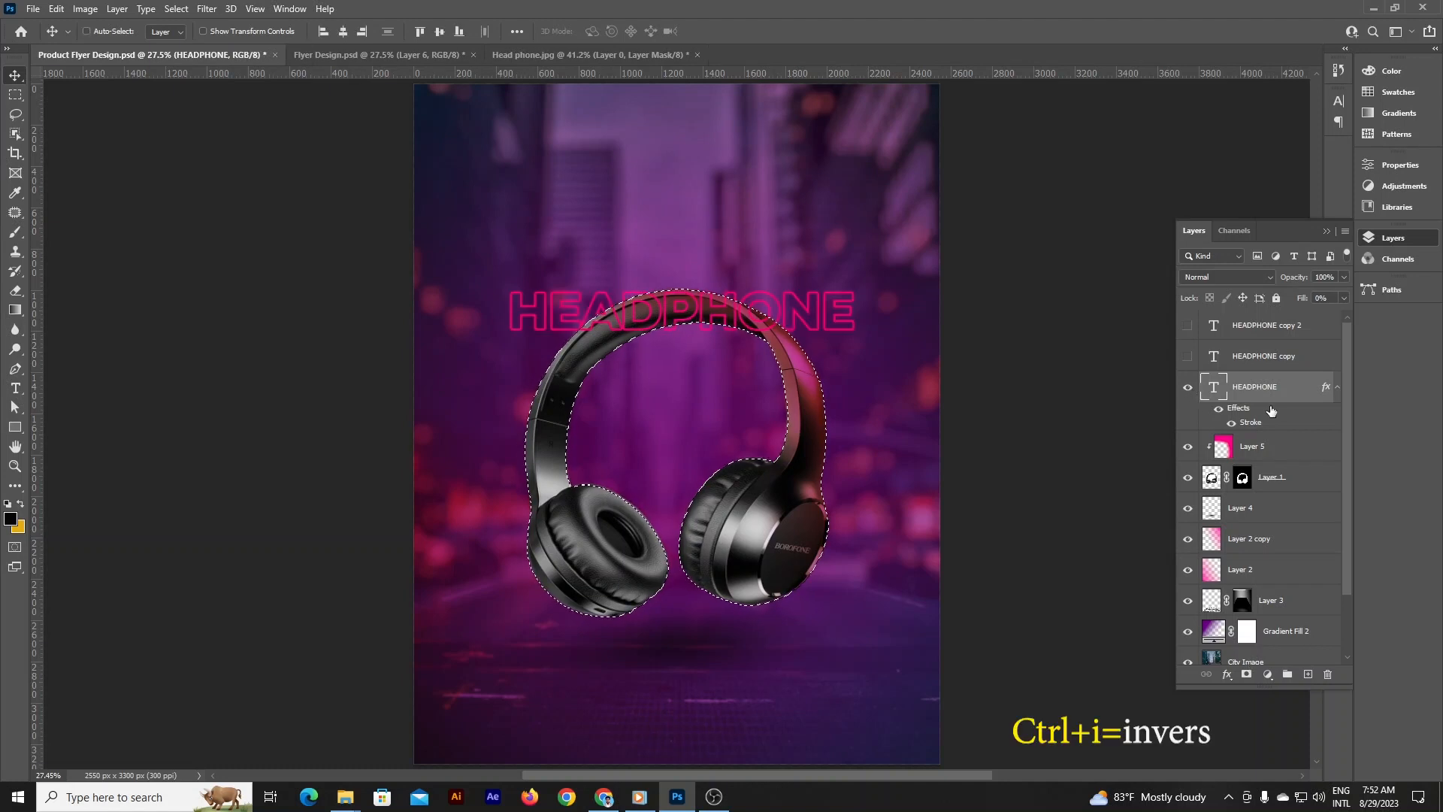
{"action": "left_click", "coordinate": [1246, 675]}
{"action": "key", "text": "ctrl+i"}
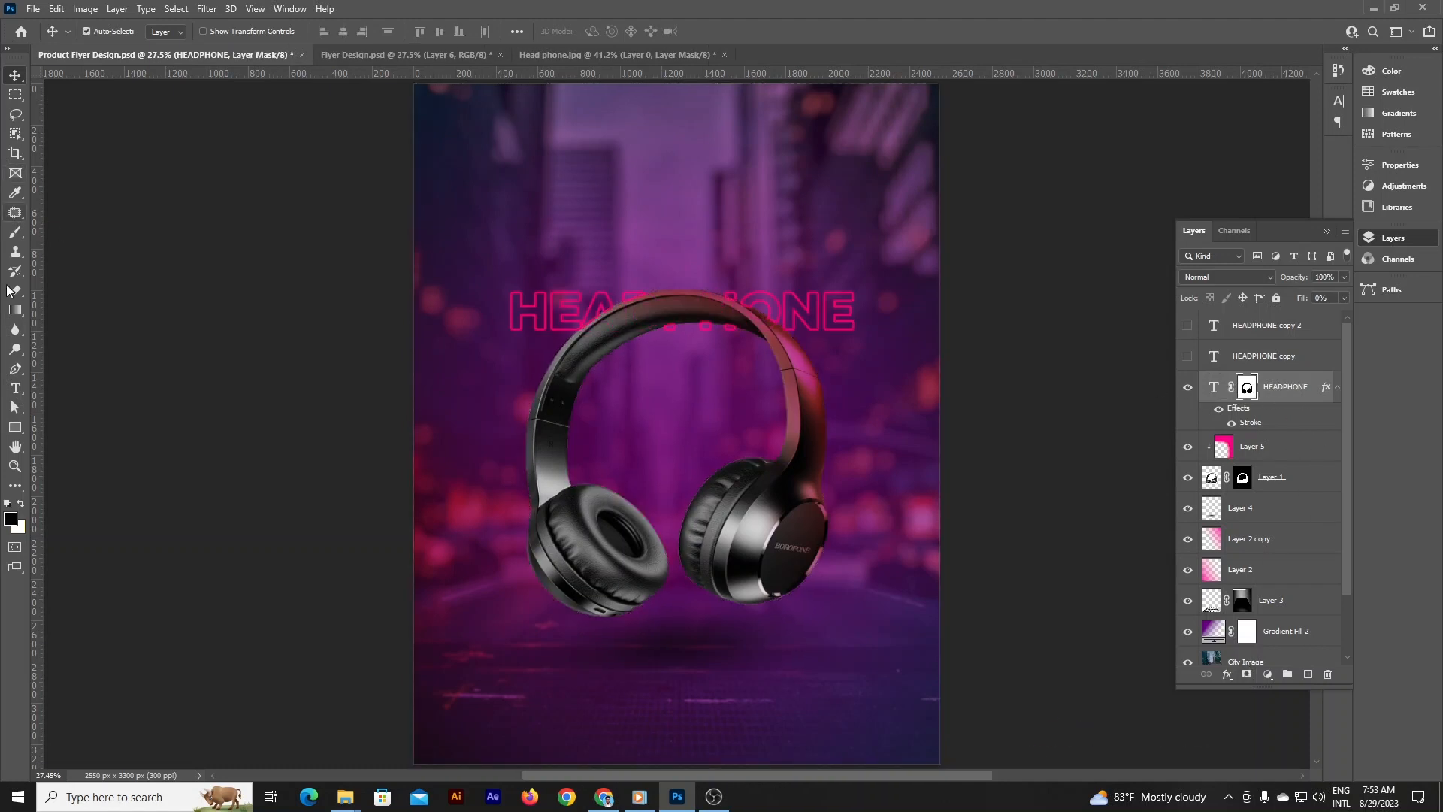
- Paint black on the outlined title's mask to hide the letters HEADP, leaving the outline on its last letters
{"action": "left_click", "coordinate": [15, 233]}
{"action": "mouse_move", "coordinate": [625, 299]}
{"action": "left_mouse_down"}
{"action": "mouse_move", "coordinate": [537, 295]}
{"action": "mouse_move", "coordinate": [563, 286]}
{"action": "left_mouse_up"}
{"action": "mouse_move", "coordinate": [655, 335]}
{"action": "left_mouse_down"}
{"action": "mouse_move", "coordinate": [660, 344]}
{"action": "mouse_move", "coordinate": [473, 274]}
{"action": "left_mouse_up"}
{"action": "key", "text": "v"}
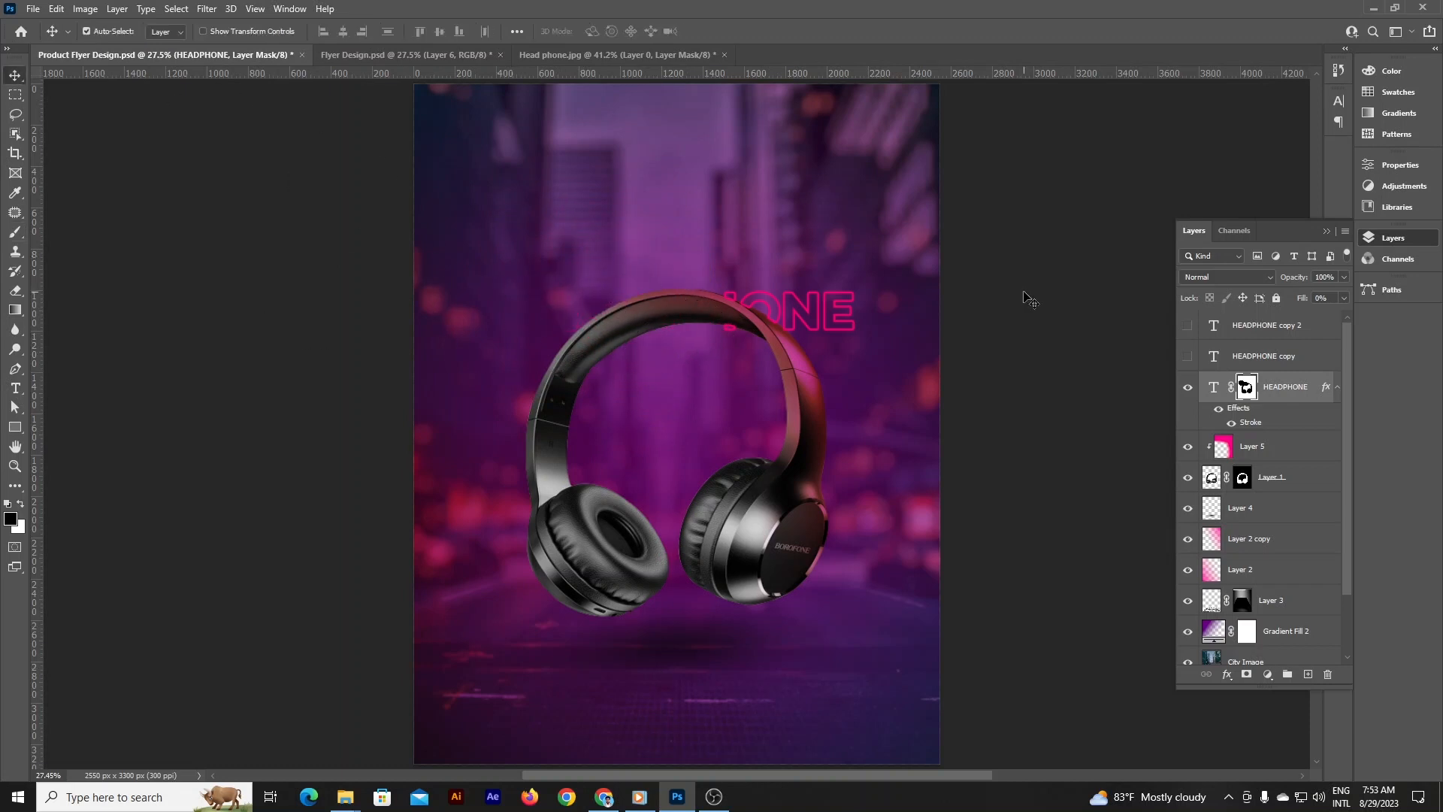
- Show both hidden HEADPHONE copies and mask the lower copy to the shape of the headphones
{"action": "left_click", "coordinate": [1262, 357]}
{"action": "left_click", "coordinate": [1187, 356]}
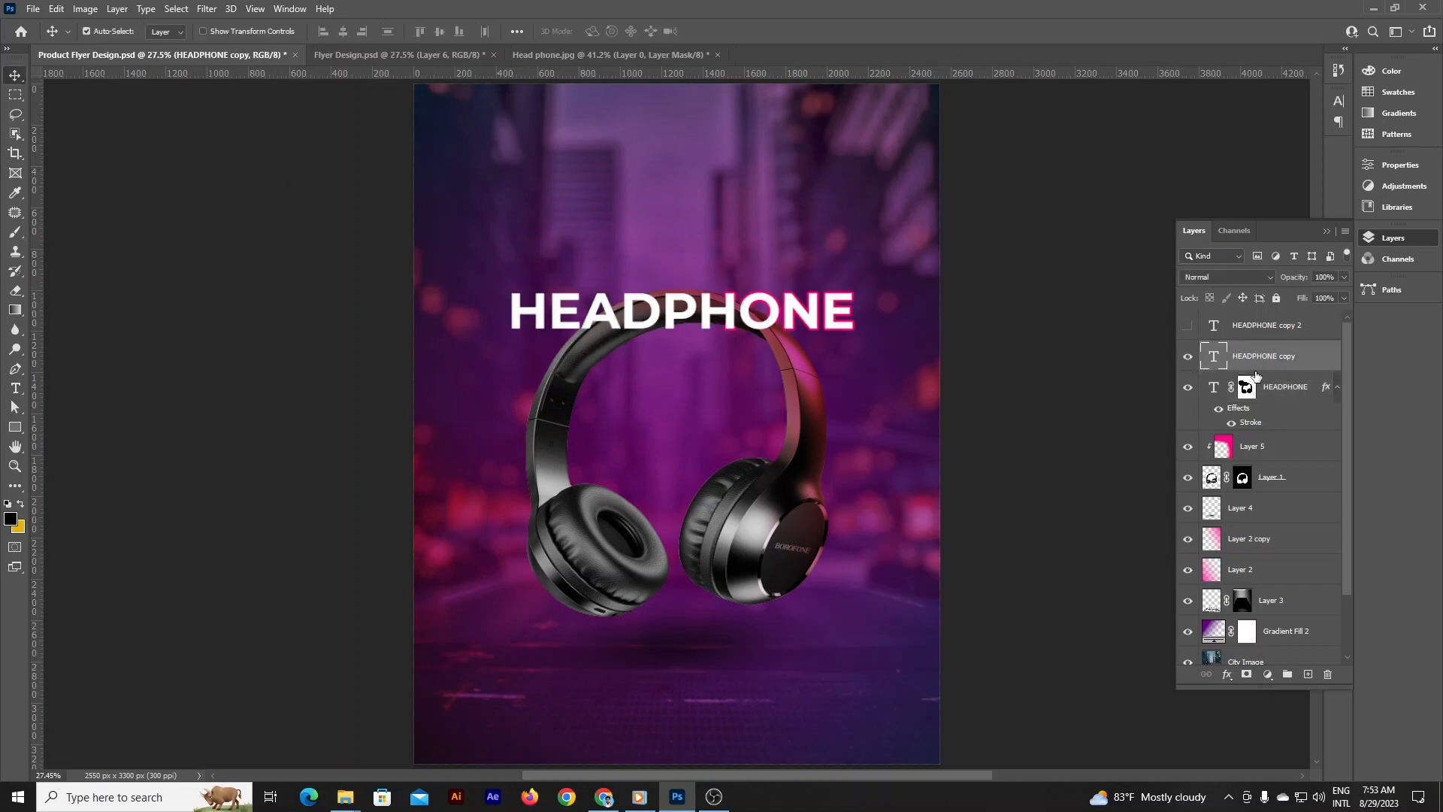
{"action": "left_click", "coordinate": [1242, 477], "text": "ctrl"}
{"action": "left_click", "coordinate": [1245, 674]}
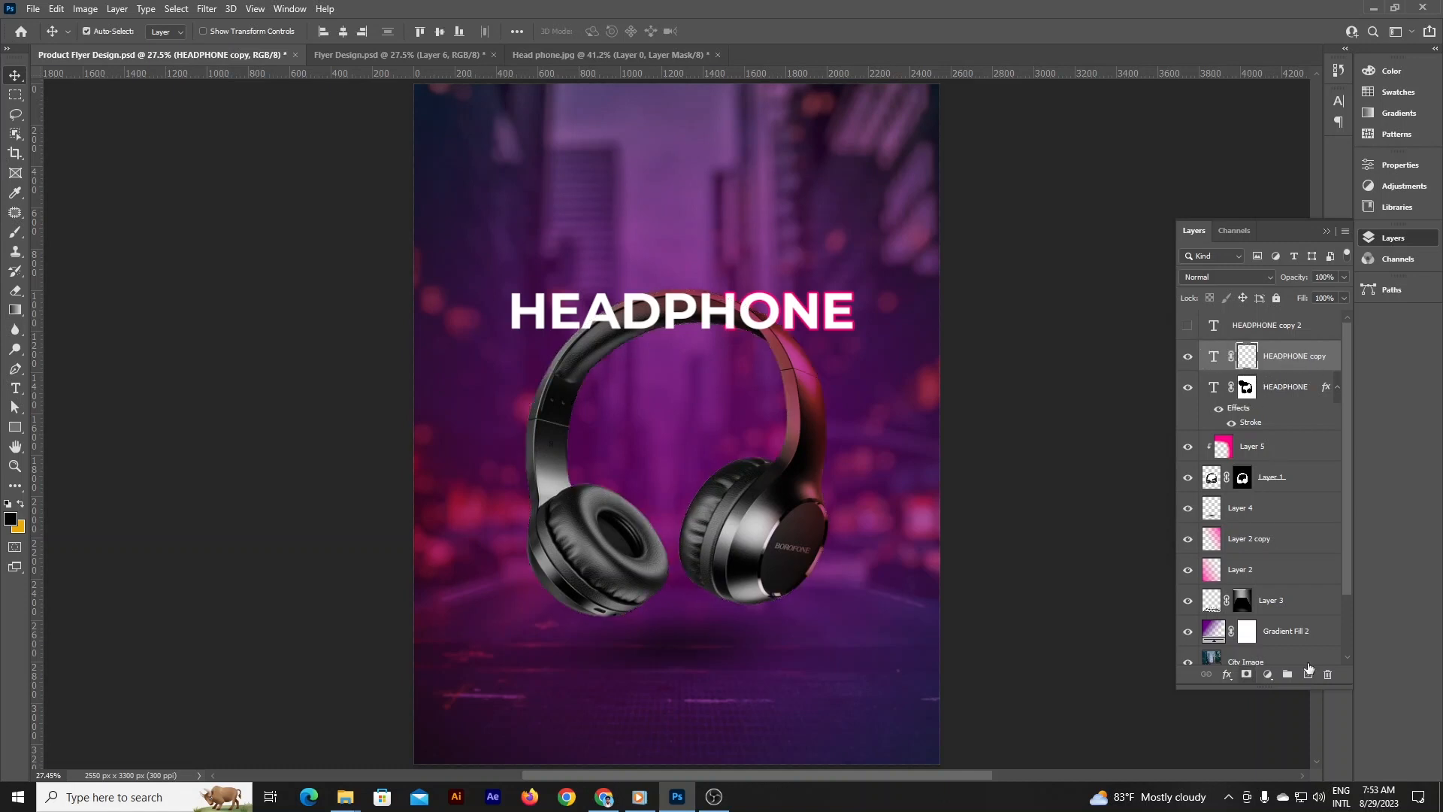
{"action": "left_click", "coordinate": [1187, 325]}
{"action": "left_click", "coordinate": [1262, 325]}
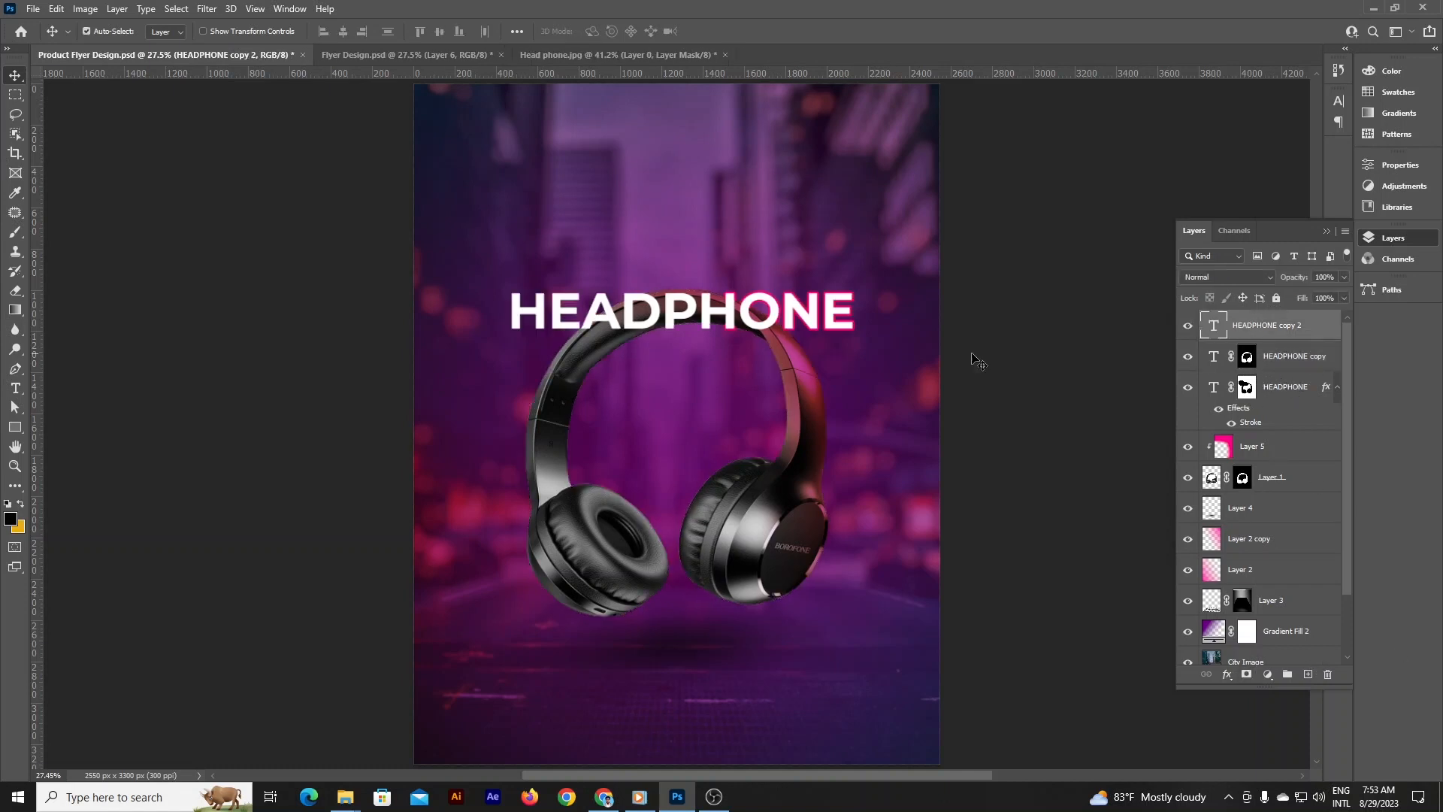
- Look up the stroke colour of the outlined HEADPHONE layer
{"action": "double_click", "coordinate": [1247, 422]}
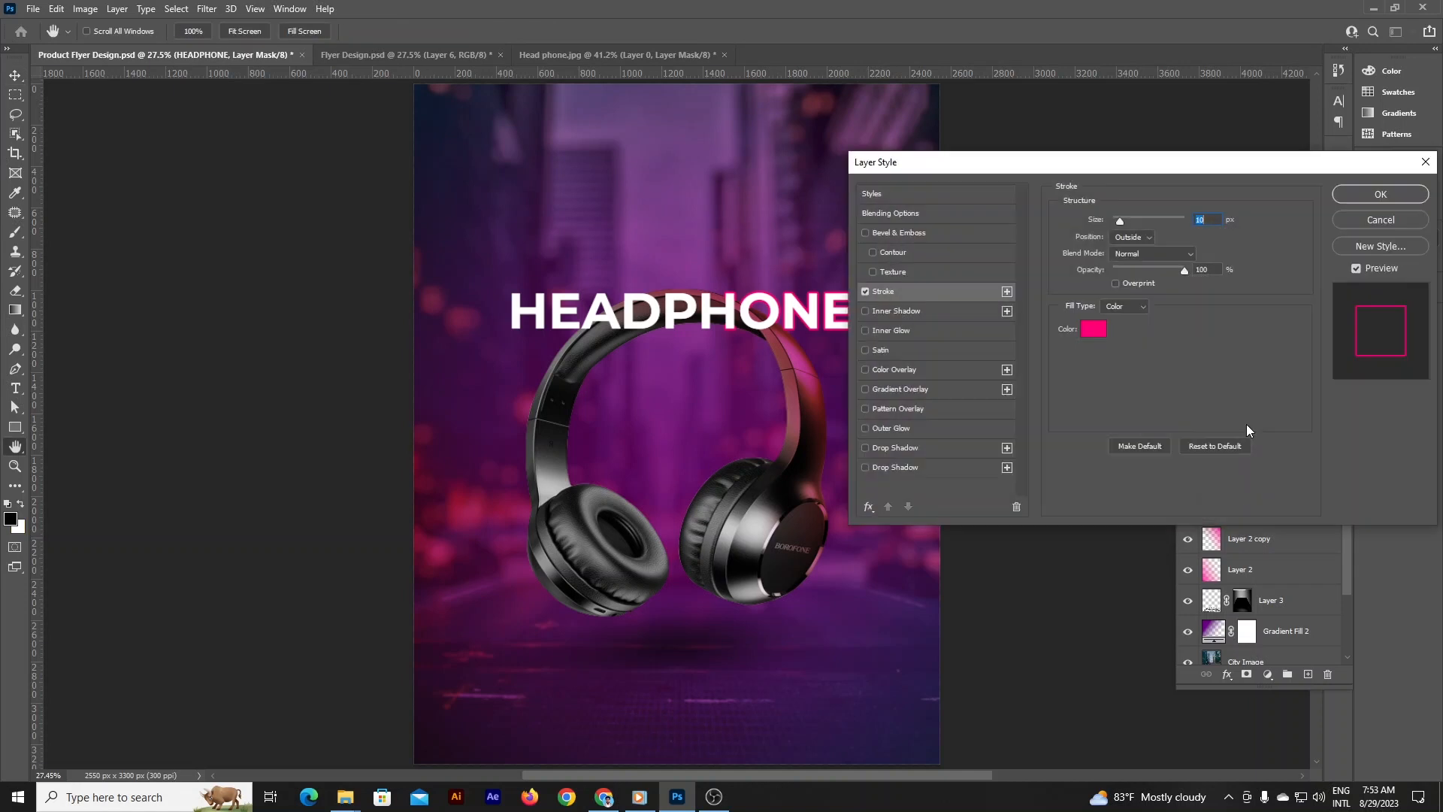
{"action": "left_click", "coordinate": [1093, 329]}
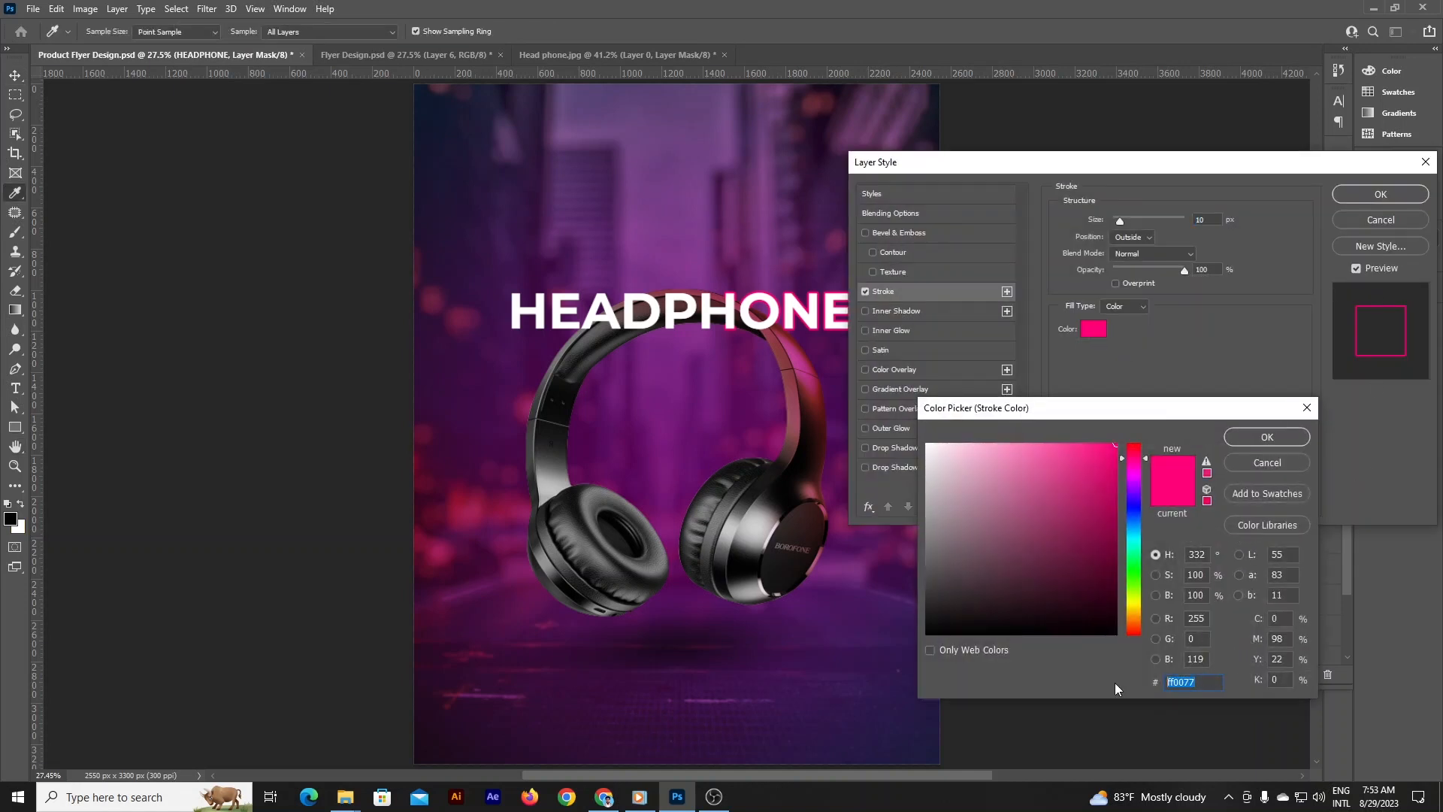
{"action": "key", "text": "Return"}
{"action": "key", "text": "Return"}
- Mask the upper HEADPHONE copy and, within the headphones selection, paint black over its letters where they cross the headband
{"action": "left_click", "coordinate": [1244, 481], "text": "ctrl"}
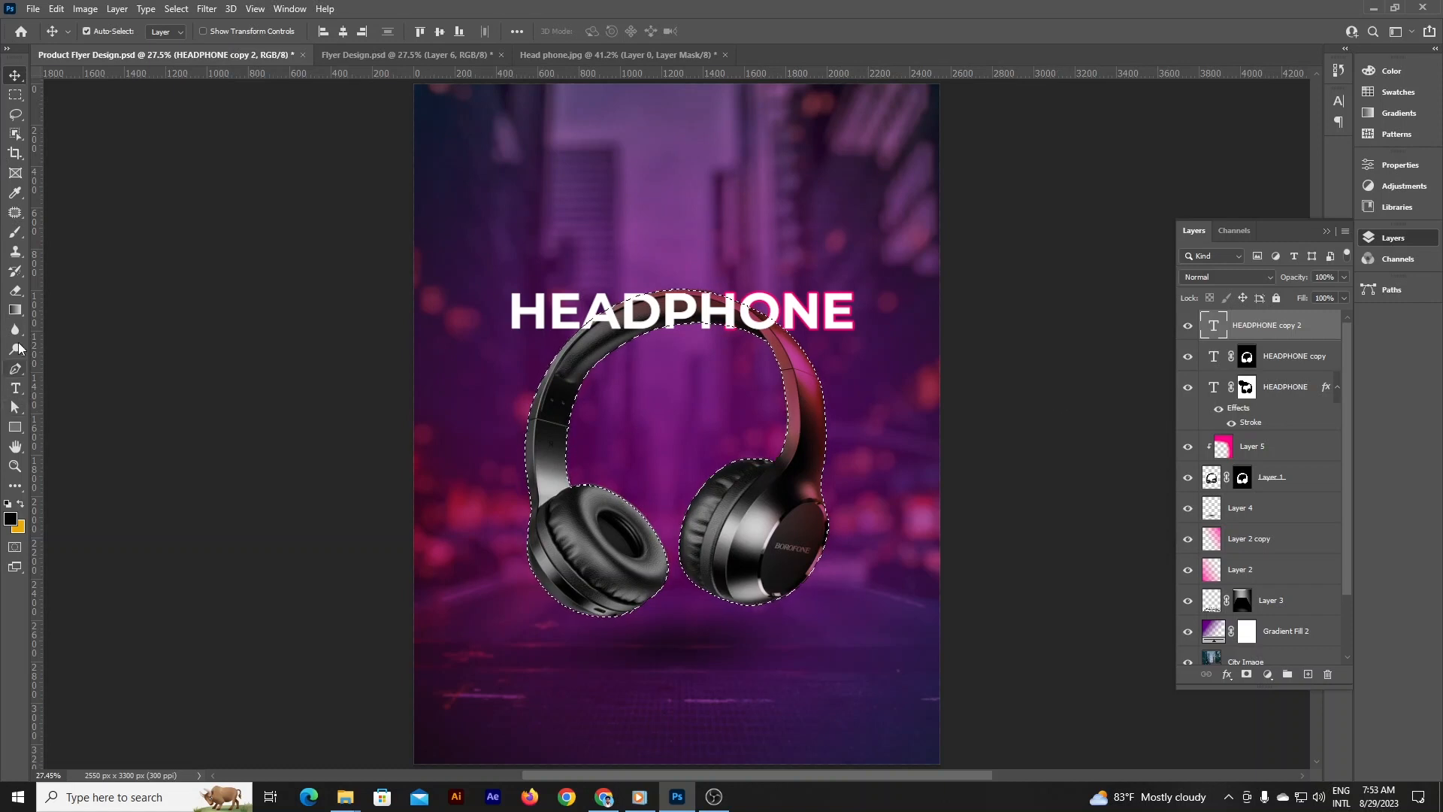
{"action": "left_click", "coordinate": [1245, 674]}
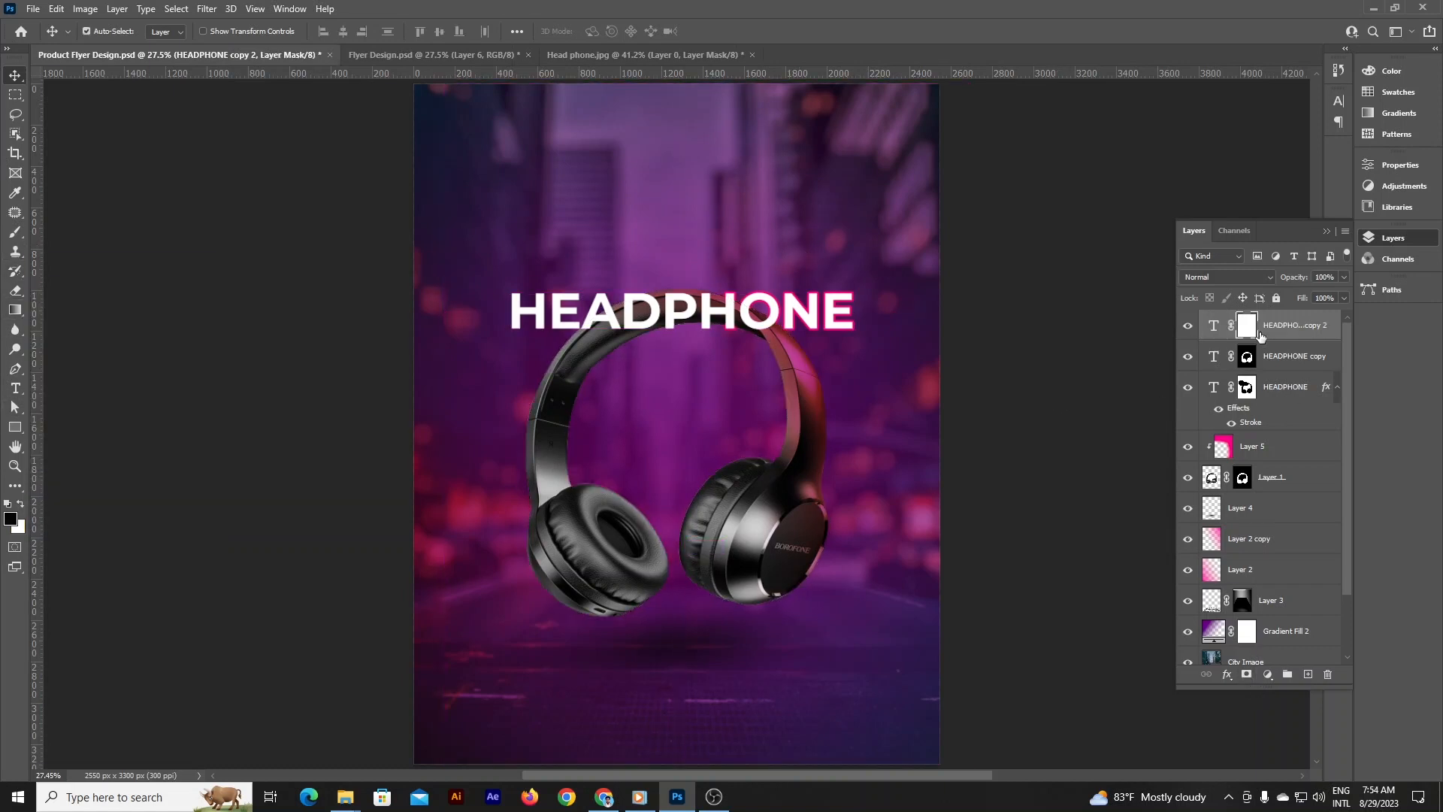
{"action": "left_click", "coordinate": [1244, 479], "text": "ctrl"}
{"action": "left_click", "coordinate": [14, 233]}
{"action": "mouse_move", "coordinate": [749, 347]}
{"action": "left_mouse_down"}
{"action": "mouse_move", "coordinate": [699, 317]}
{"action": "mouse_move", "coordinate": [634, 333]}
{"action": "left_mouse_up"}
{"action": "right_click", "coordinate": [14, 233]}
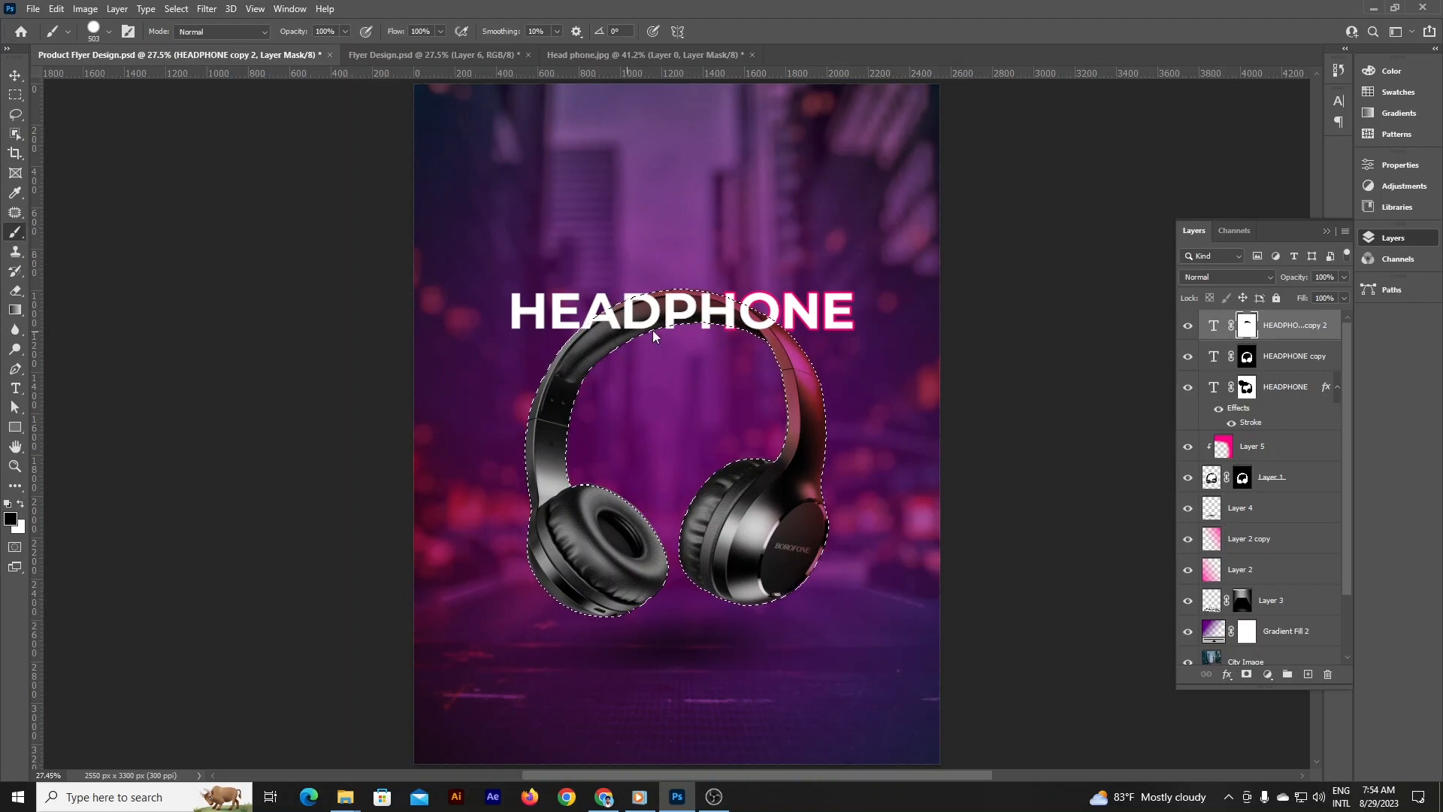
- Invert the headphones selection, paint black on the upper copy's mask over the letters ONE, and deselect
{"action": "key", "text": "ctrl+shift+i"}
{"action": "left_click_drag", "start_coordinate": [831, 313], "coordinate": [740, 316]}
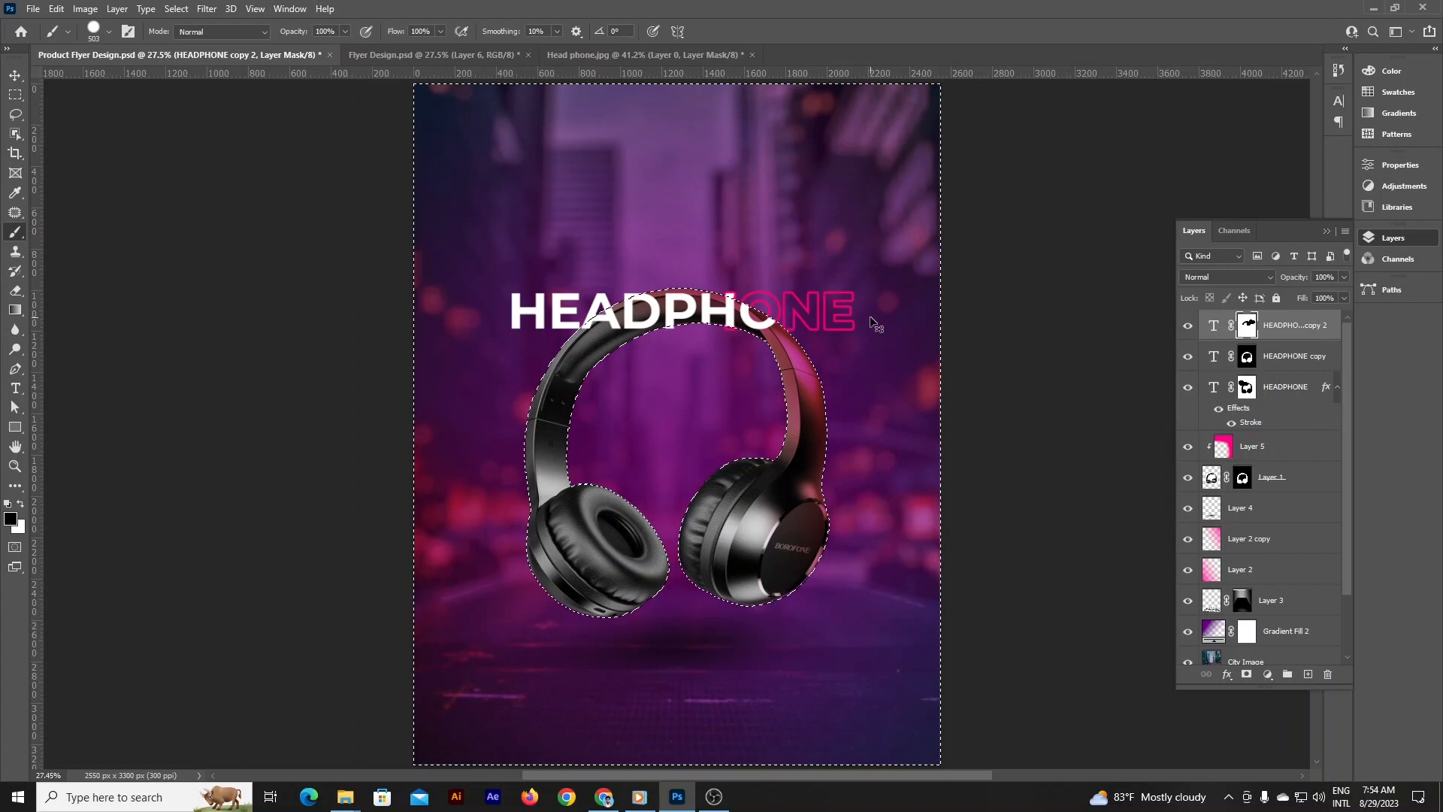
{"action": "key", "text": "ctrl+d"}
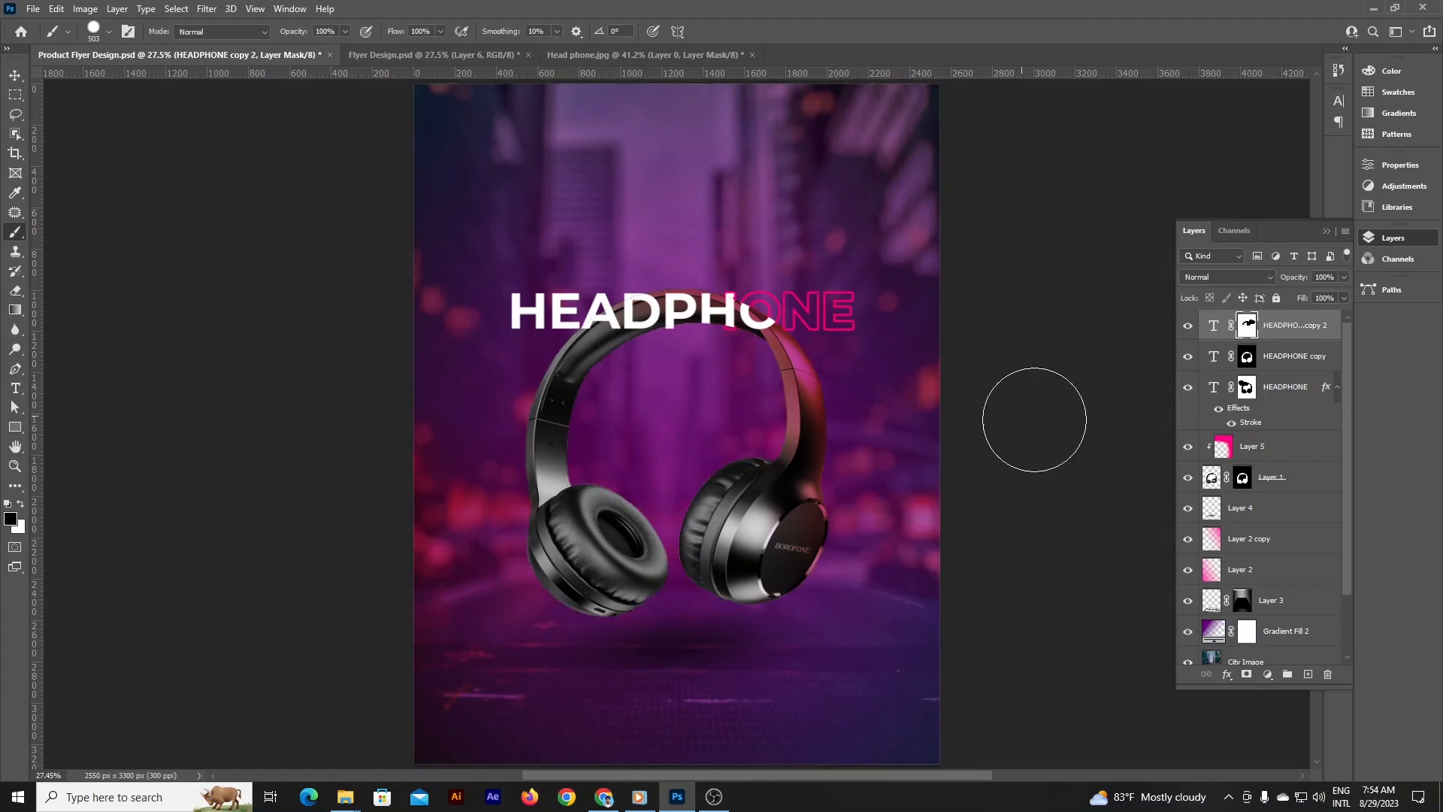
- Paint white on the outlined title's mask around the lower part of the second H to reveal its outline
{"action": "left_click", "coordinate": [1247, 388]}
{"action": "left_click", "coordinate": [1188, 389]}
{"action": "left_click", "coordinate": [1188, 389]}
{"action": "key", "text": "x"}
{"action": "mouse_move", "coordinate": [740, 336]}
{"action": "left_mouse_down"}
{"action": "mouse_move", "coordinate": [702, 350]}
{"action": "mouse_move", "coordinate": [708, 336]}
{"action": "left_mouse_up"}
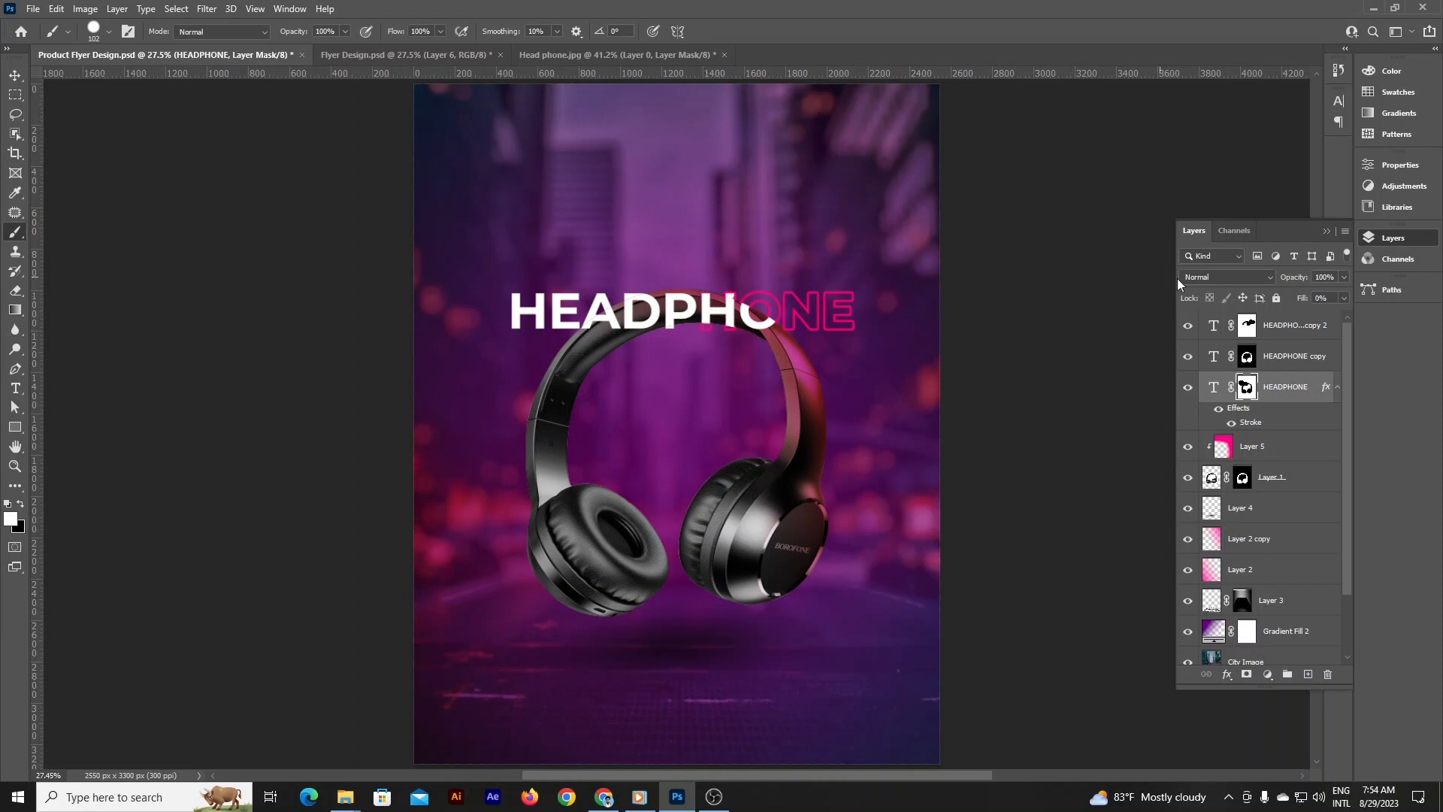
- Compare the two solid HEADPHONE copies and paint black on the upper copy's mask over the edge of the second H
{"action": "left_click", "coordinate": [1247, 326]}
{"action": "left_click", "coordinate": [1188, 326]}
{"action": "left_click", "coordinate": [1188, 326]}
{"action": "left_click", "coordinate": [1188, 326]}
{"action": "left_click", "coordinate": [1188, 326]}
{"action": "left_click", "coordinate": [1249, 360]}
{"action": "left_click", "coordinate": [1188, 357]}
{"action": "left_click", "coordinate": [1188, 357]}
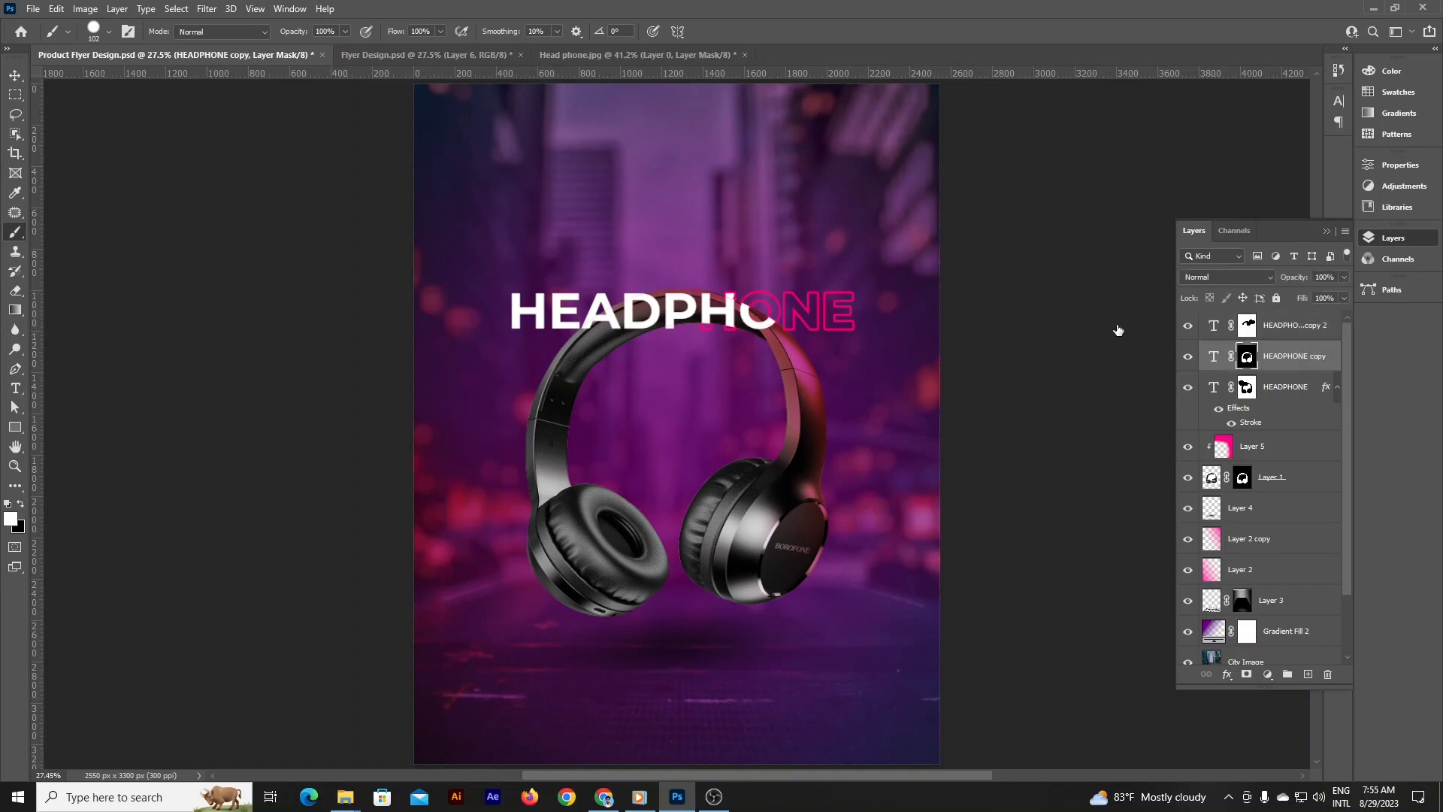
{"action": "left_click", "coordinate": [1247, 326]}
{"action": "key", "text": "x"}
{"action": "left_click_drag", "start_coordinate": [757, 291], "coordinate": [732, 328]}
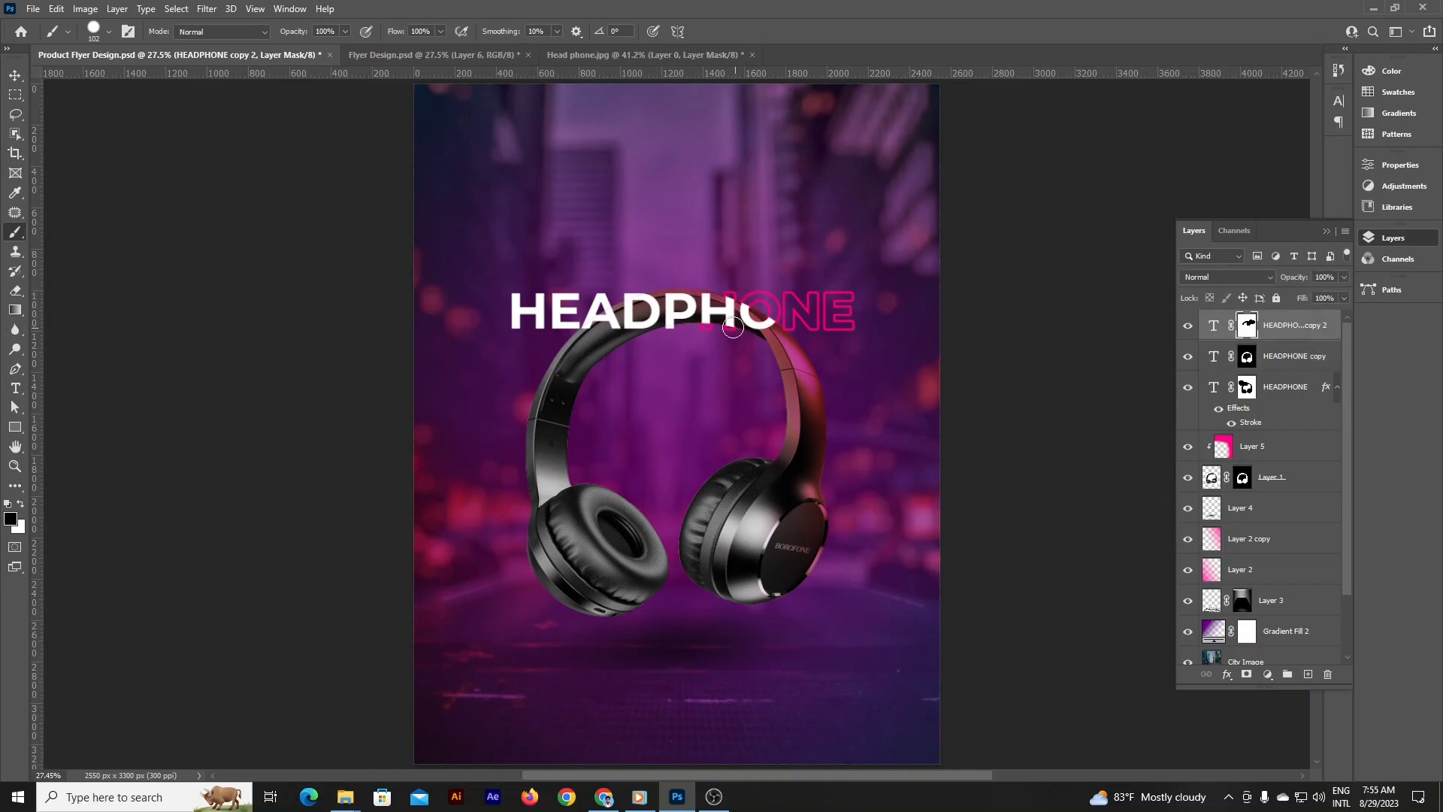
- Recolour the upper HEADPHONE copy's text with the copied pink ff0077
{"action": "key", "text": "t"}
{"action": "double_click", "coordinate": [706, 308]}
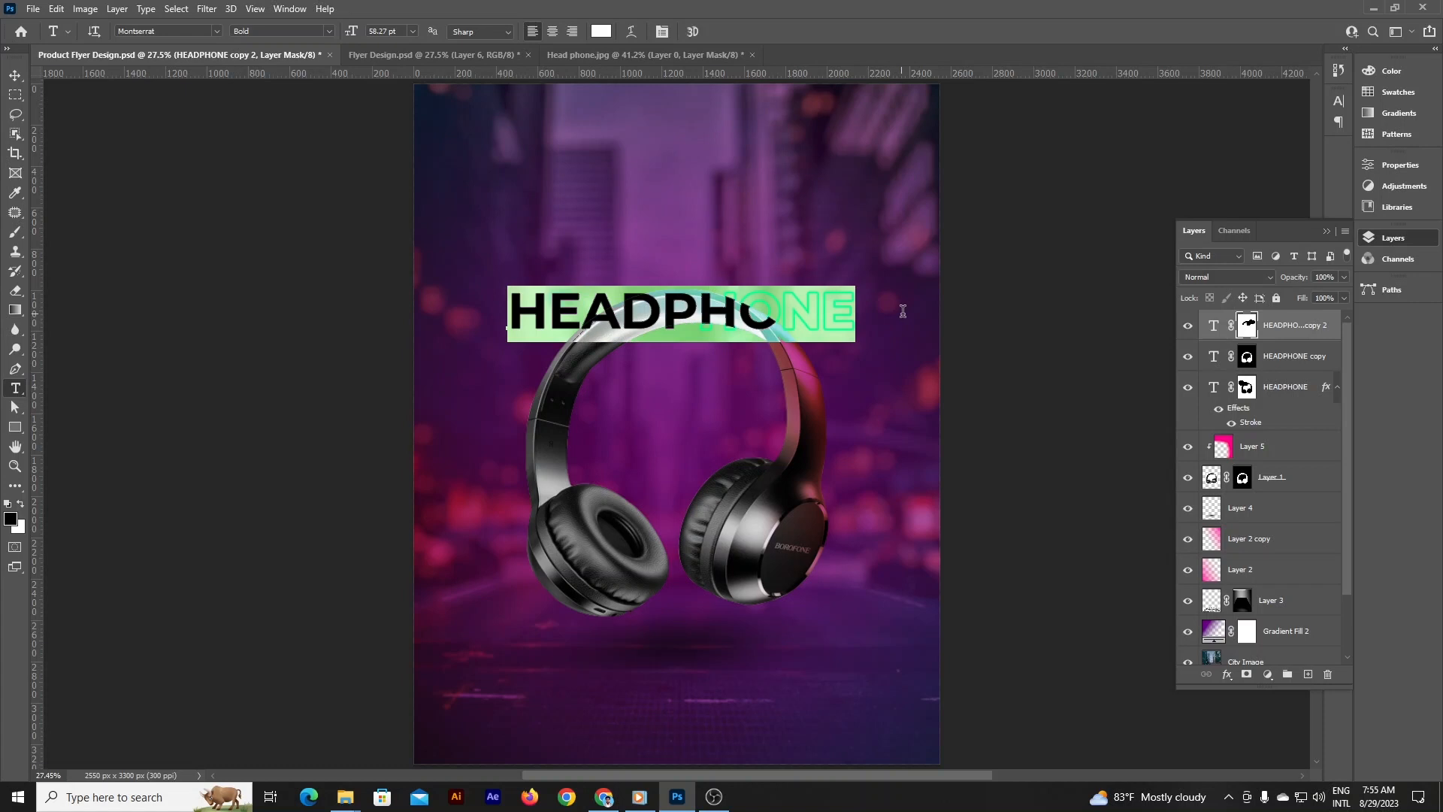
{"action": "left_click", "coordinate": [601, 31]}
{"action": "key", "text": "ctrl+v"}
{"action": "key", "text": "Return"}
{"action": "left_click", "coordinate": [15, 75]}
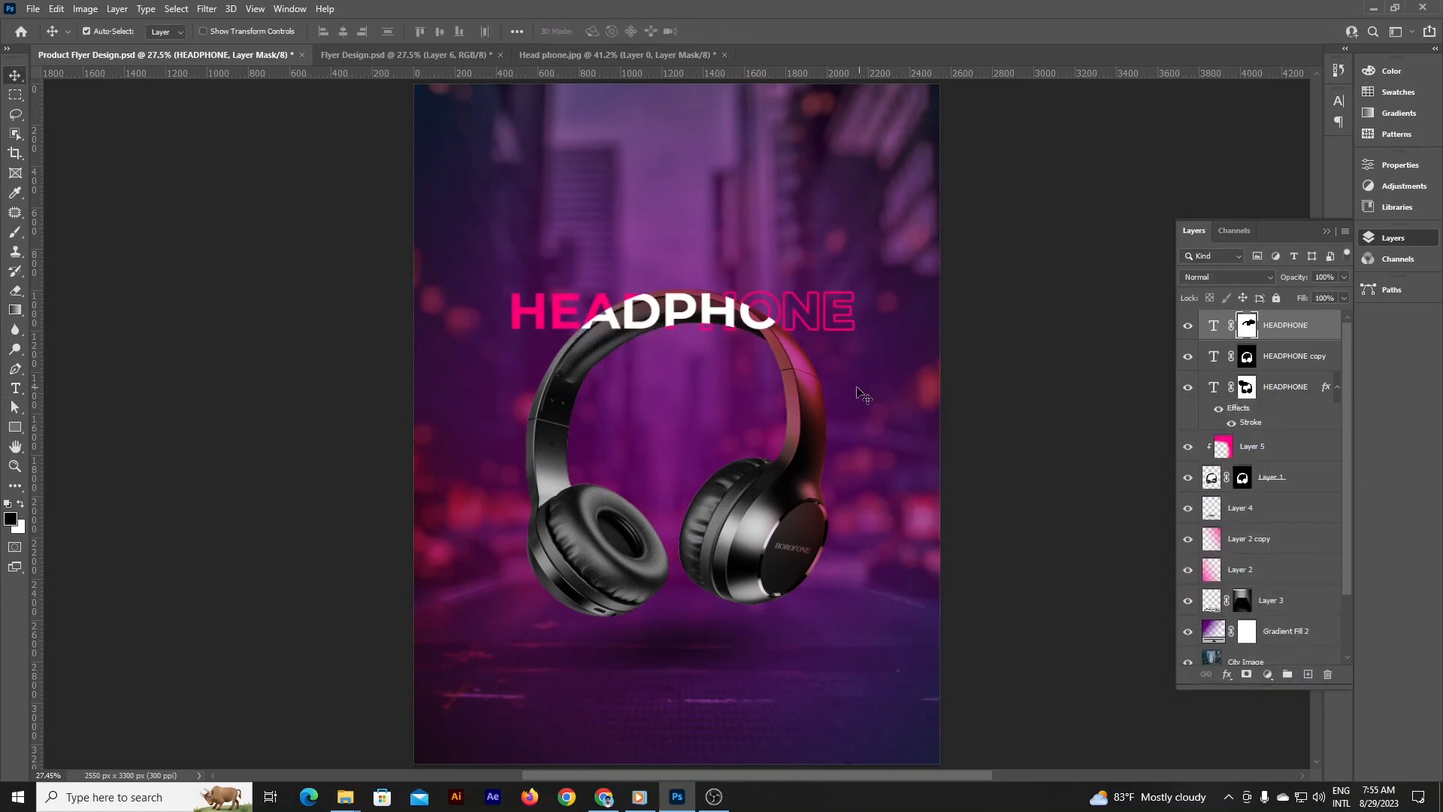
- Add a black 21 px drop shadow to the pink HEADPHONE layer and adjust its opacity, angle and distance
{"action": "double_click", "coordinate": [1324, 328]}
{"action": "left_click", "coordinate": [922, 451]}
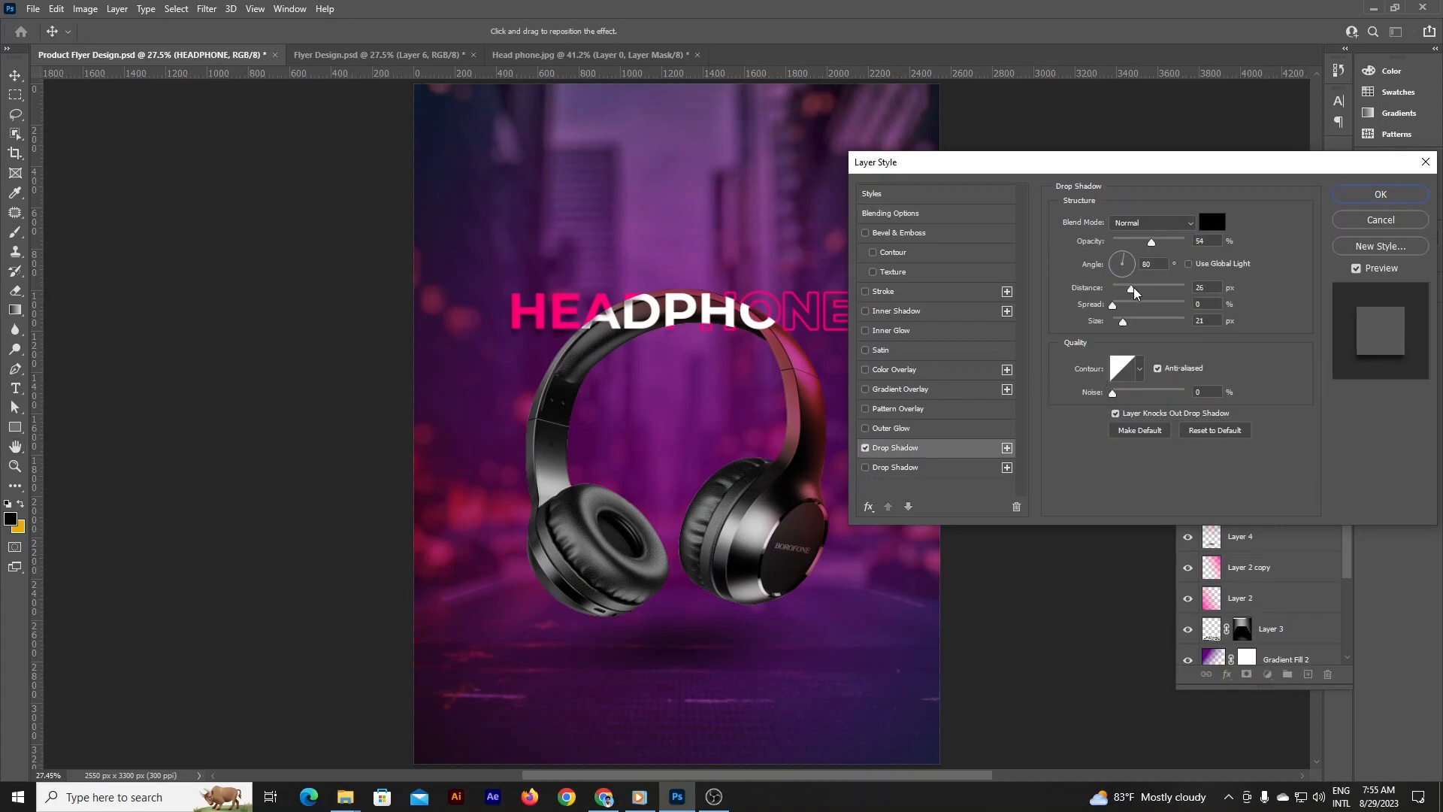
{"action": "mouse_move", "coordinate": [1151, 242]}
{"action": "left_mouse_down"}
{"action": "mouse_move", "coordinate": [1168, 242]}
{"action": "mouse_move", "coordinate": [1138, 248]}
{"action": "left_mouse_up"}
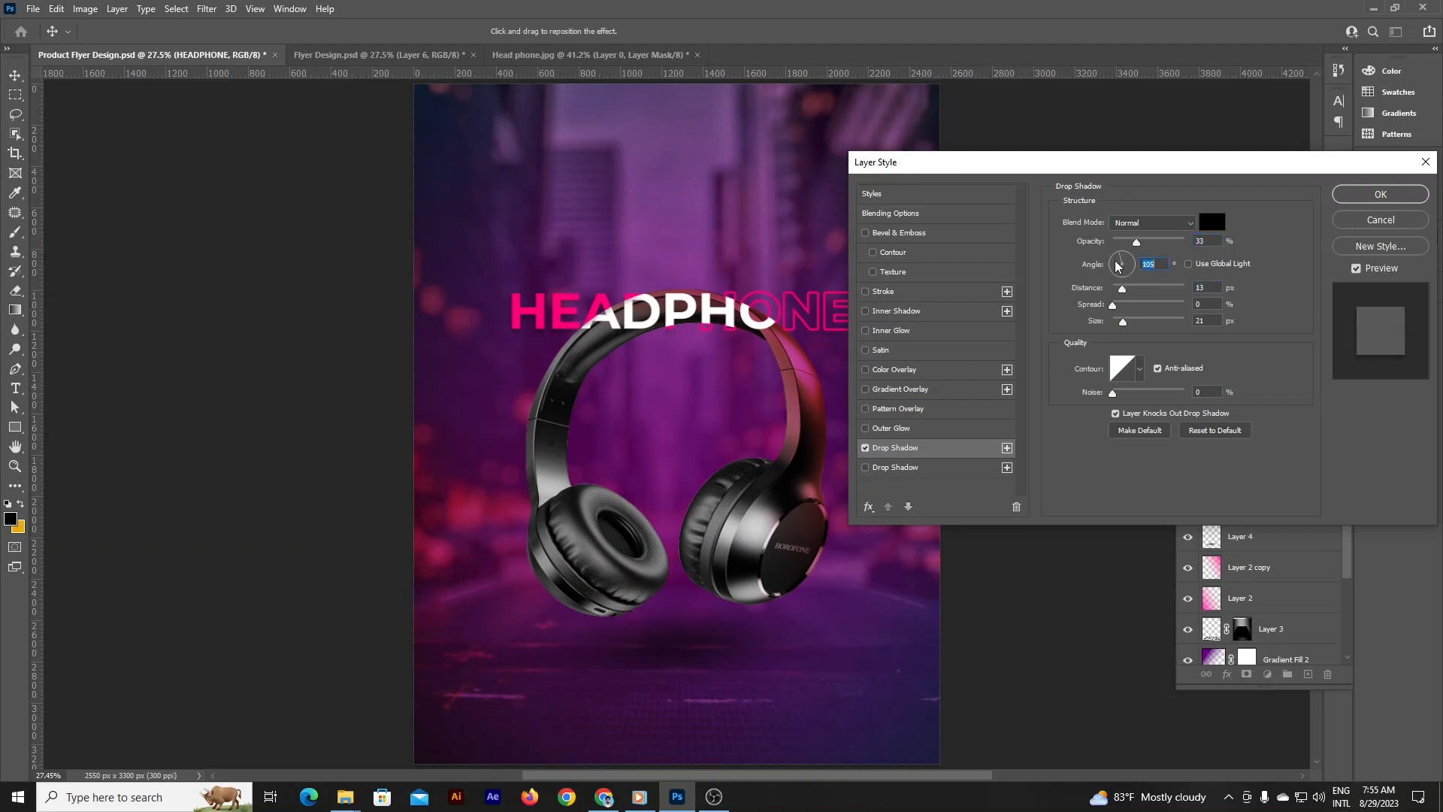
{"action": "left_click_drag", "start_coordinate": [1133, 250], "coordinate": [1154, 248]}
{"action": "left_click", "coordinate": [1361, 193]}
- Add a drop shadow to the white HEADPHONE copy with 44% opacity, -117° angle, 24 px distance and 21 px size
{"action": "left_click", "coordinate": [1299, 394]}
{"action": "double_click", "coordinate": [1334, 390]}
{"action": "left_click", "coordinate": [966, 447]}
{"action": "left_click", "coordinate": [1114, 277]}
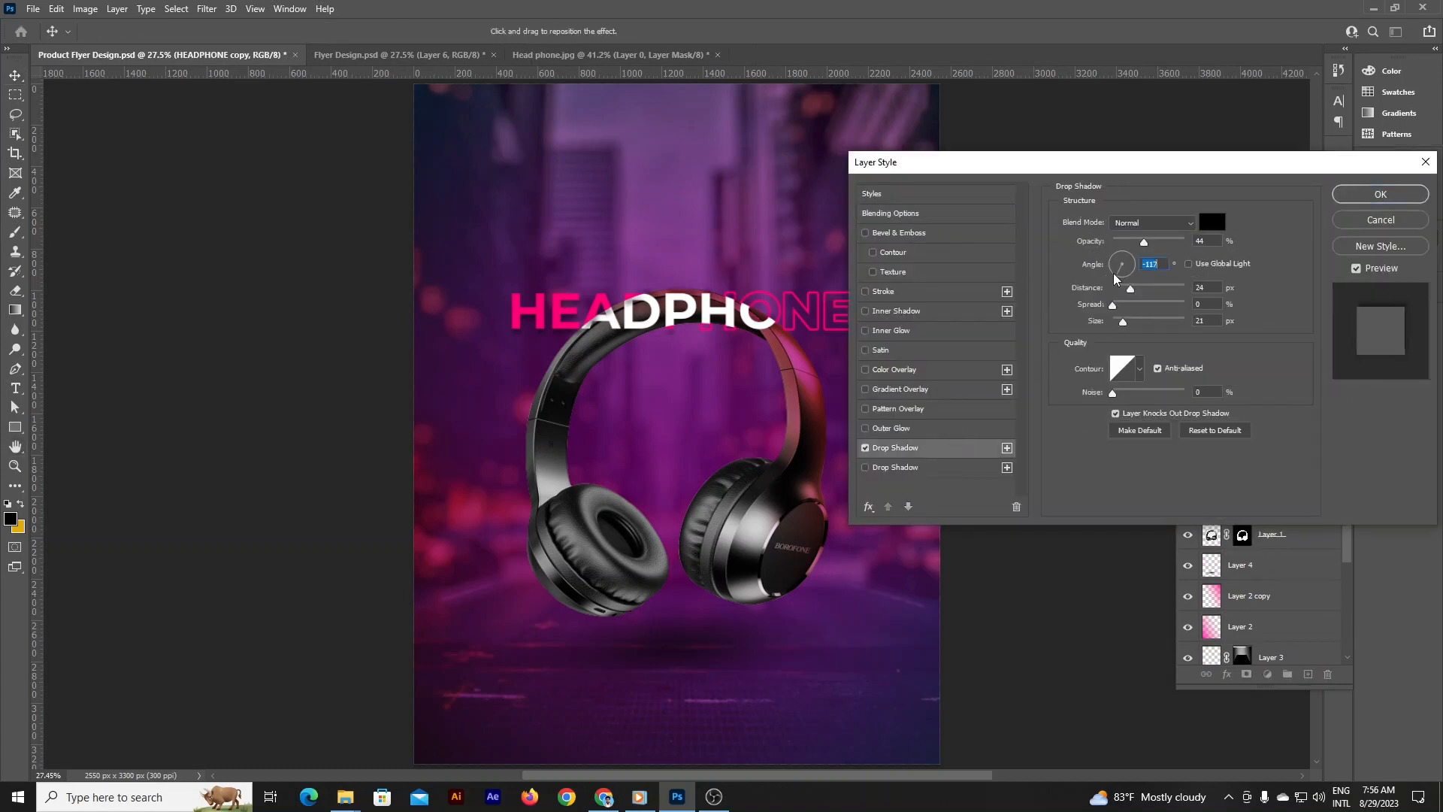
{"action": "left_click", "coordinate": [1371, 197]}
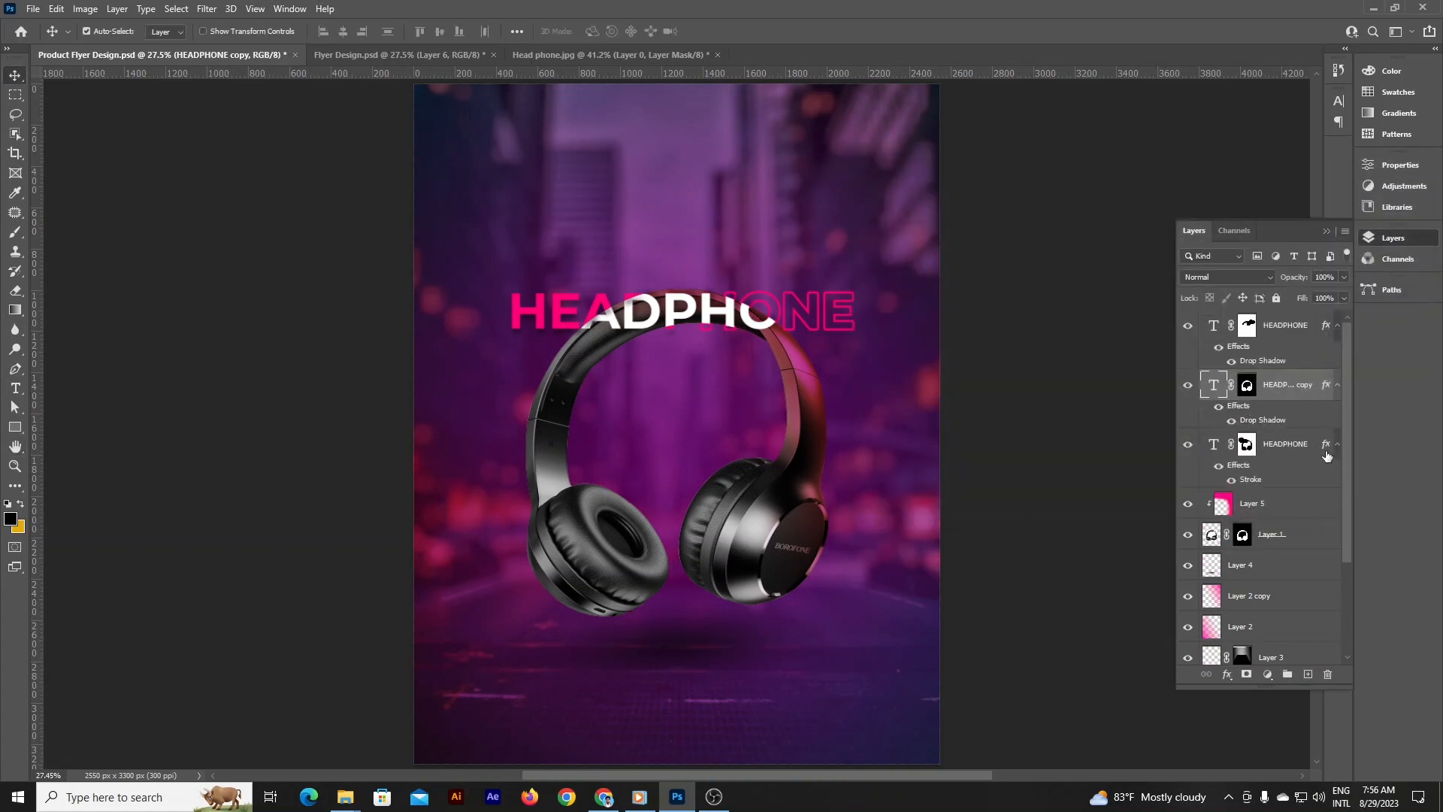
- Add a drop shadow to the outlined HEADPHONE layer
{"action": "double_click", "coordinate": [1330, 446]}
{"action": "left_click", "coordinate": [941, 455]}
{"action": "left_click_drag", "start_coordinate": [1025, 169], "coordinate": [1066, 156]}
- Add an outer glow in pink ff0077 to the outlined HEADPHONE layer, with a size of about 32 px
{"action": "left_click", "coordinate": [938, 422]}
{"action": "left_click", "coordinate": [1137, 266]}
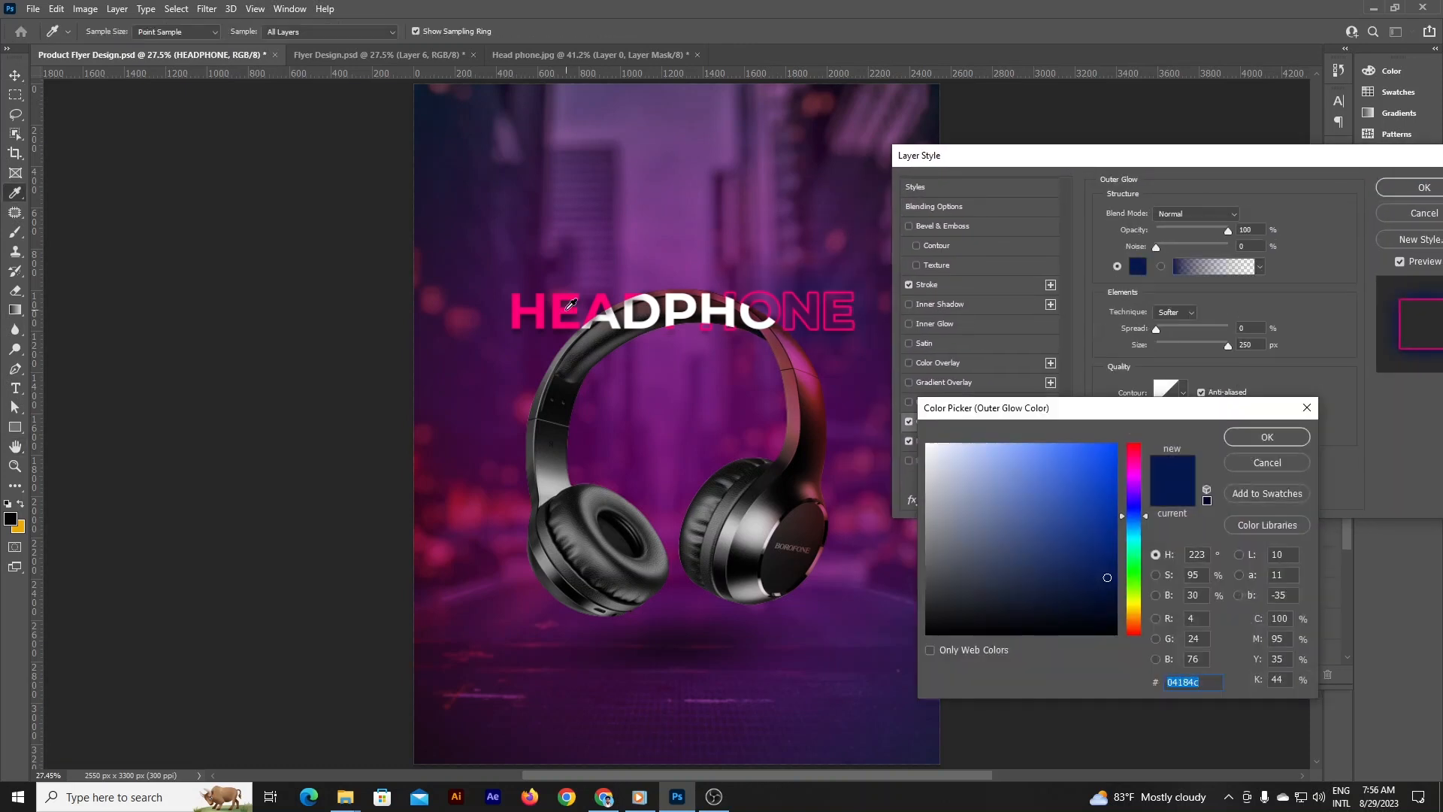
{"action": "key", "text": "ctrl+v"}
{"action": "left_click", "coordinate": [1251, 438]}
{"action": "left_click_drag", "start_coordinate": [1226, 346], "coordinate": [1169, 348]}
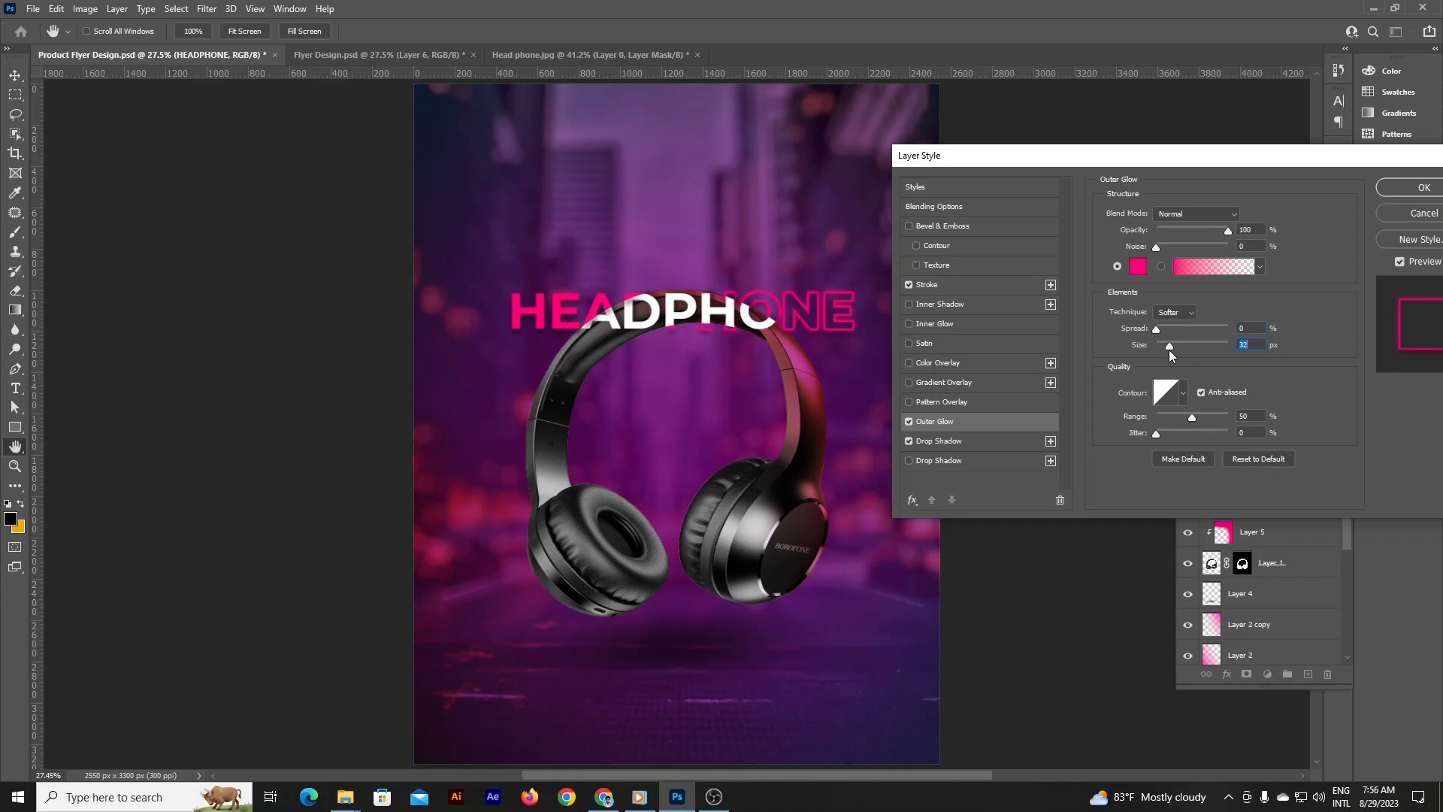
{"action": "left_click_drag", "start_coordinate": [1179, 285], "coordinate": [1180, 284]}
{"action": "left_click", "coordinate": [1163, 254]}
{"action": "left_click", "coordinate": [1391, 189]}
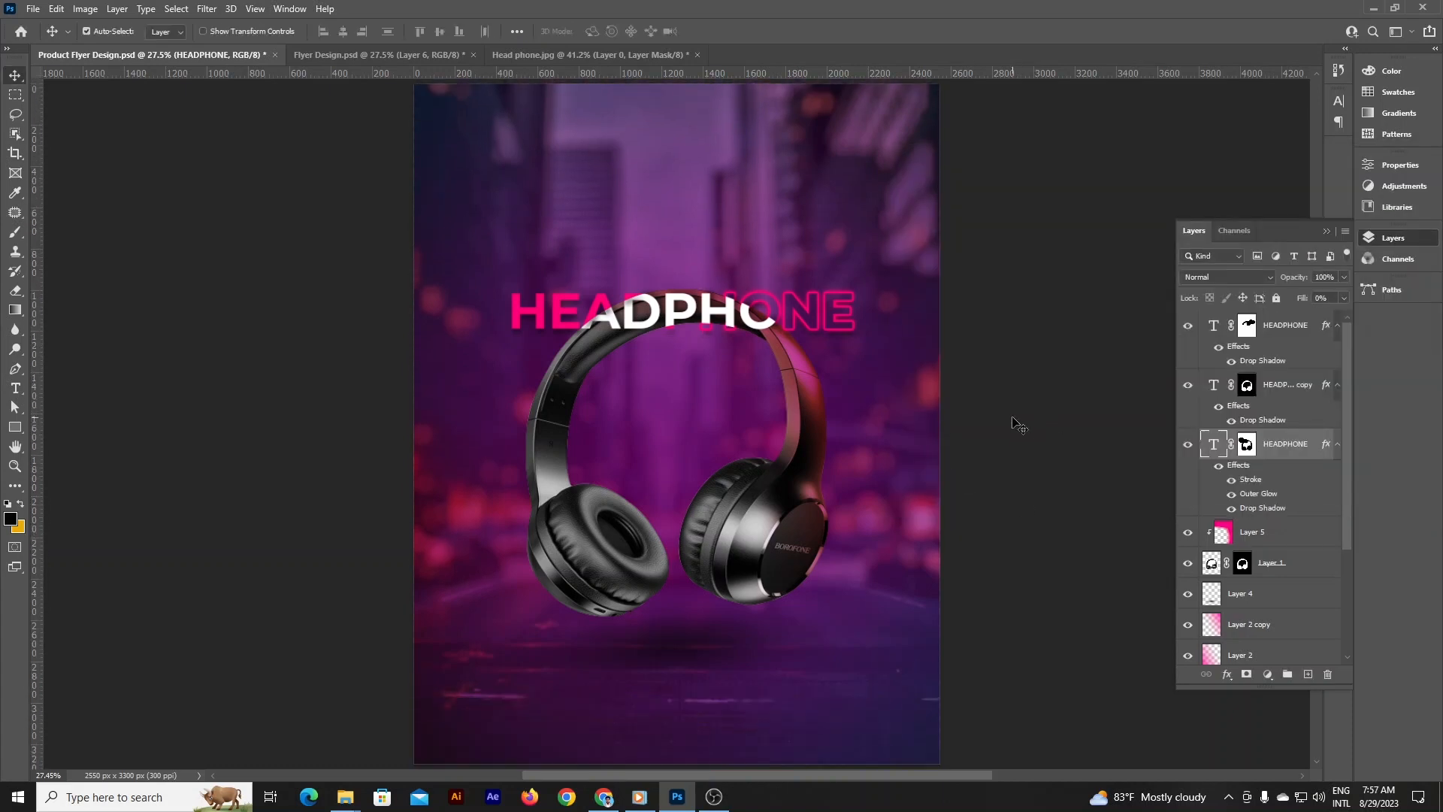
{"action": "right_click", "coordinate": [15, 427]}
{"action": "left_click", "coordinate": [75, 442]}
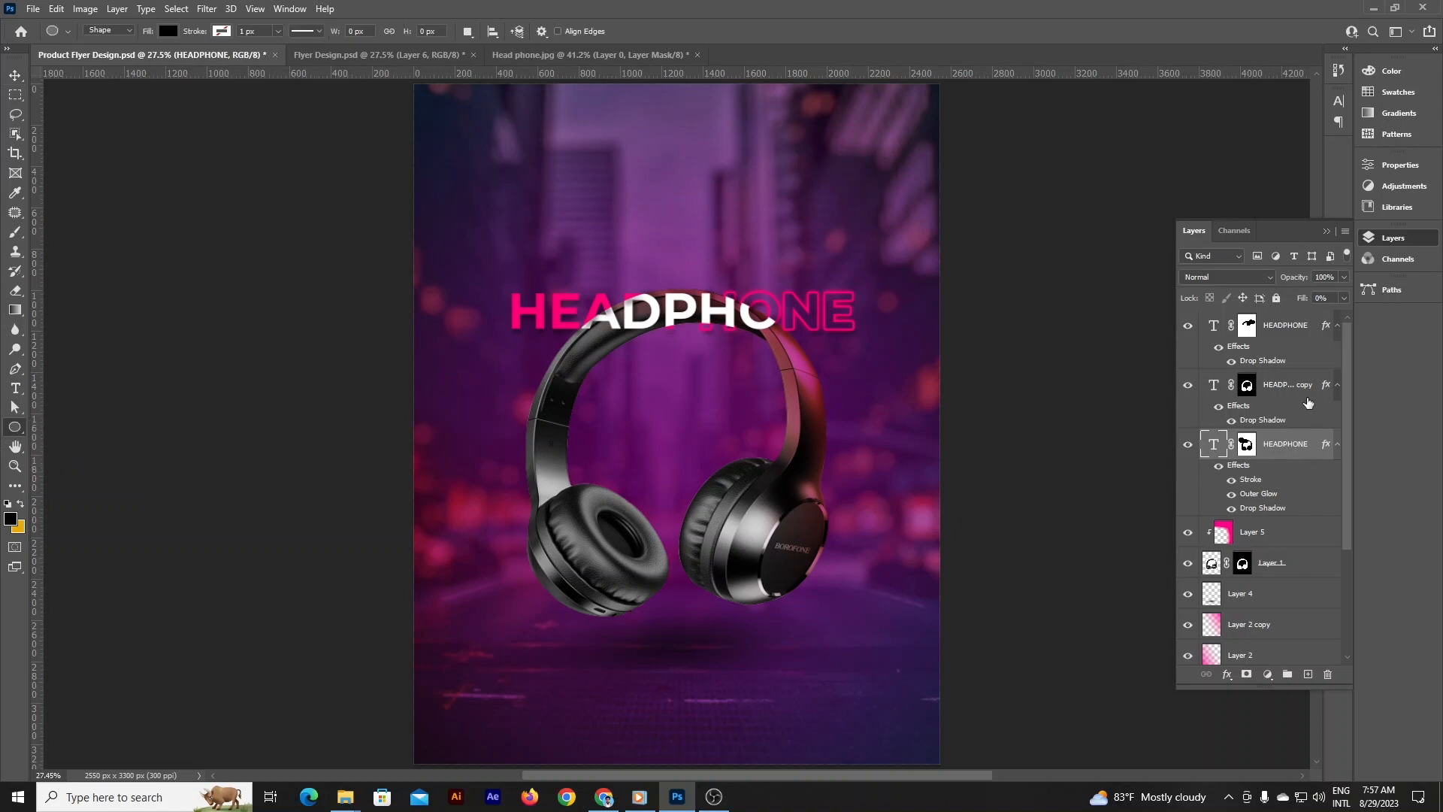
- Group the three HEADPHONE text layers and name the group Headline
{"action": "left_click", "coordinate": [1287, 333], "text": "shift"}
{"action": "left_click", "coordinate": [1286, 669]}
{"action": "double_click", "coordinate": [1241, 319]}
{"action": "type", "text": "Headline"}
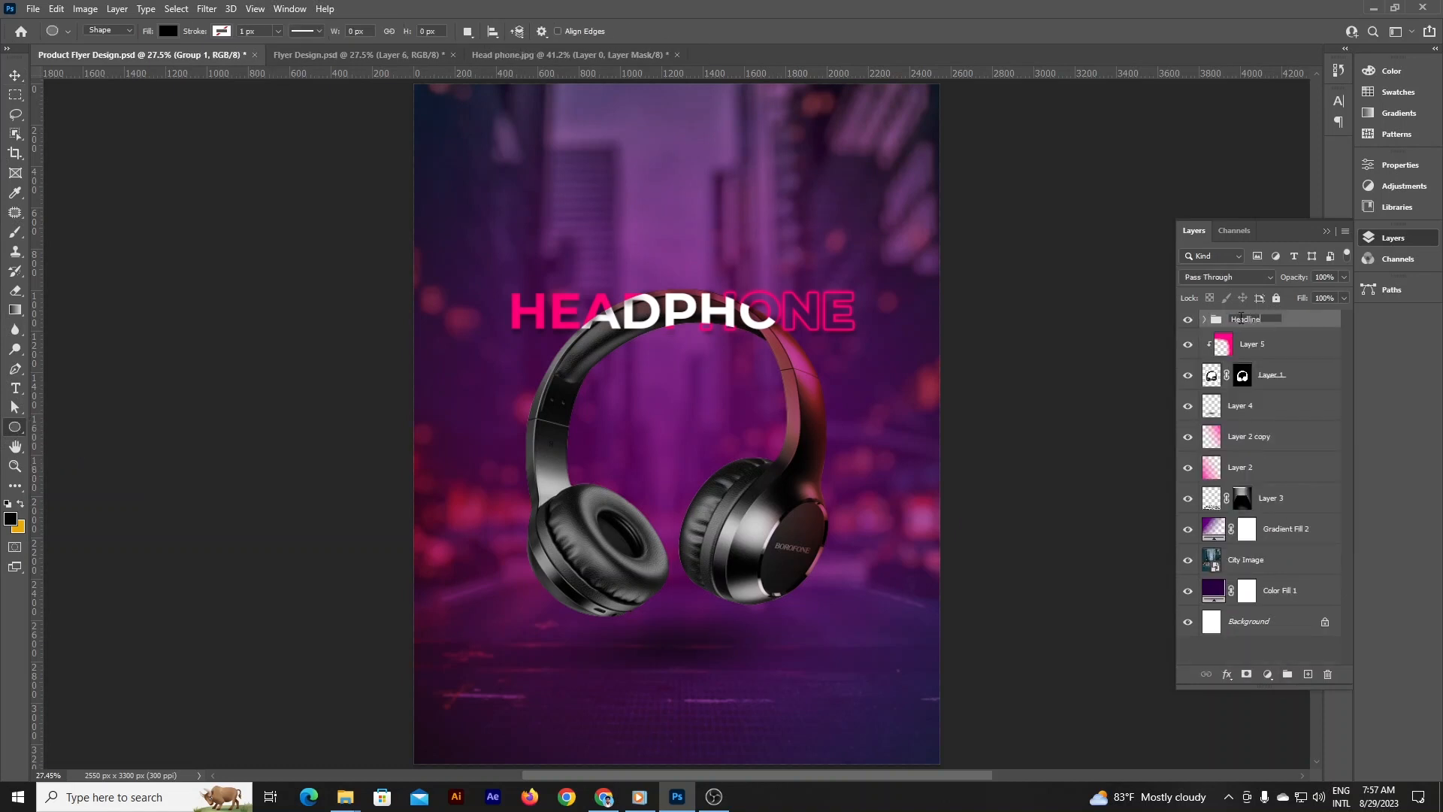
- Group Layer 5, the headphones layer and Layer 4, and name the group Main Image
{"action": "left_click", "coordinate": [1269, 345]}
{"action": "left_click", "coordinate": [1273, 409], "text": "shift"}
{"action": "key", "text": "ctrl+g"}
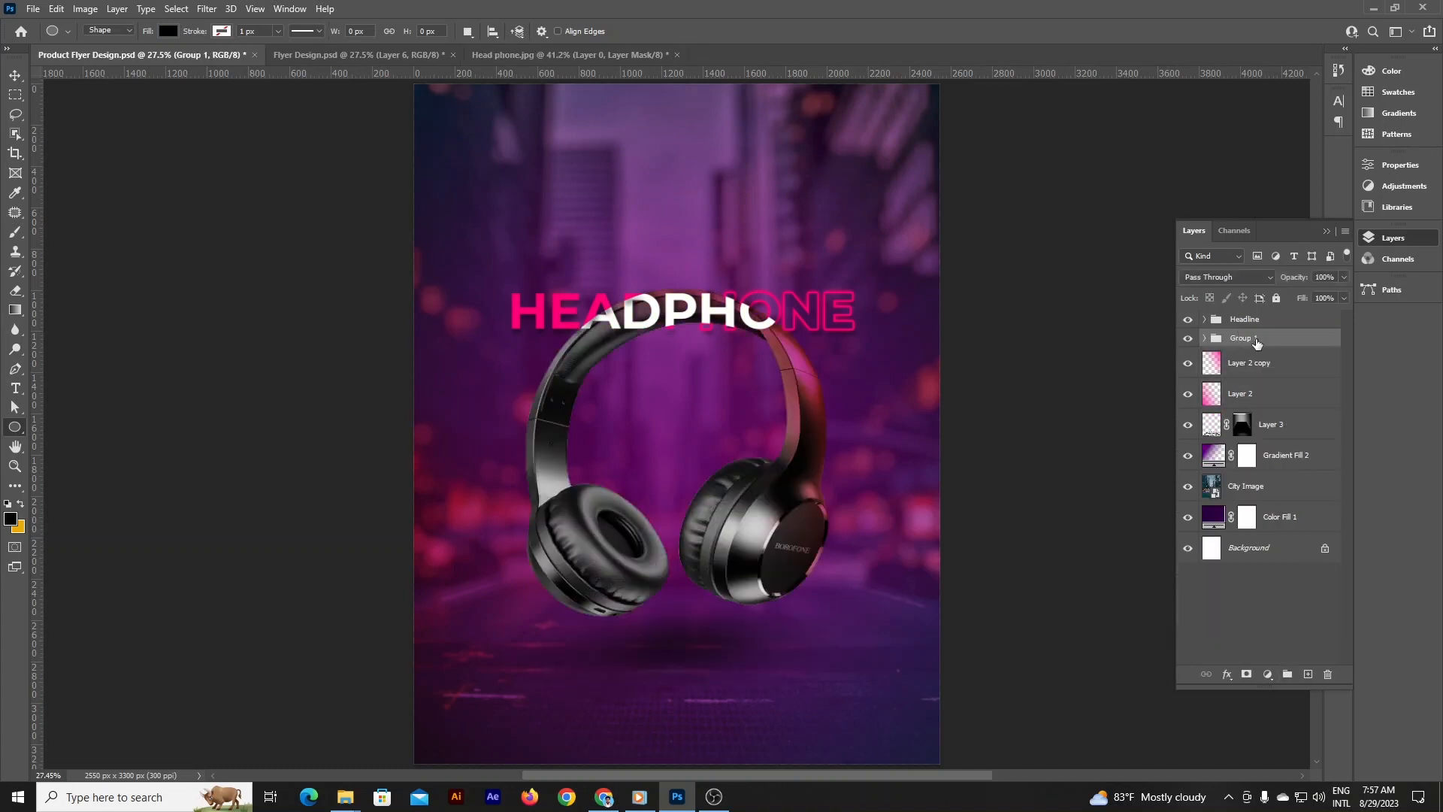
{"action": "left_click", "coordinate": [1286, 362]}
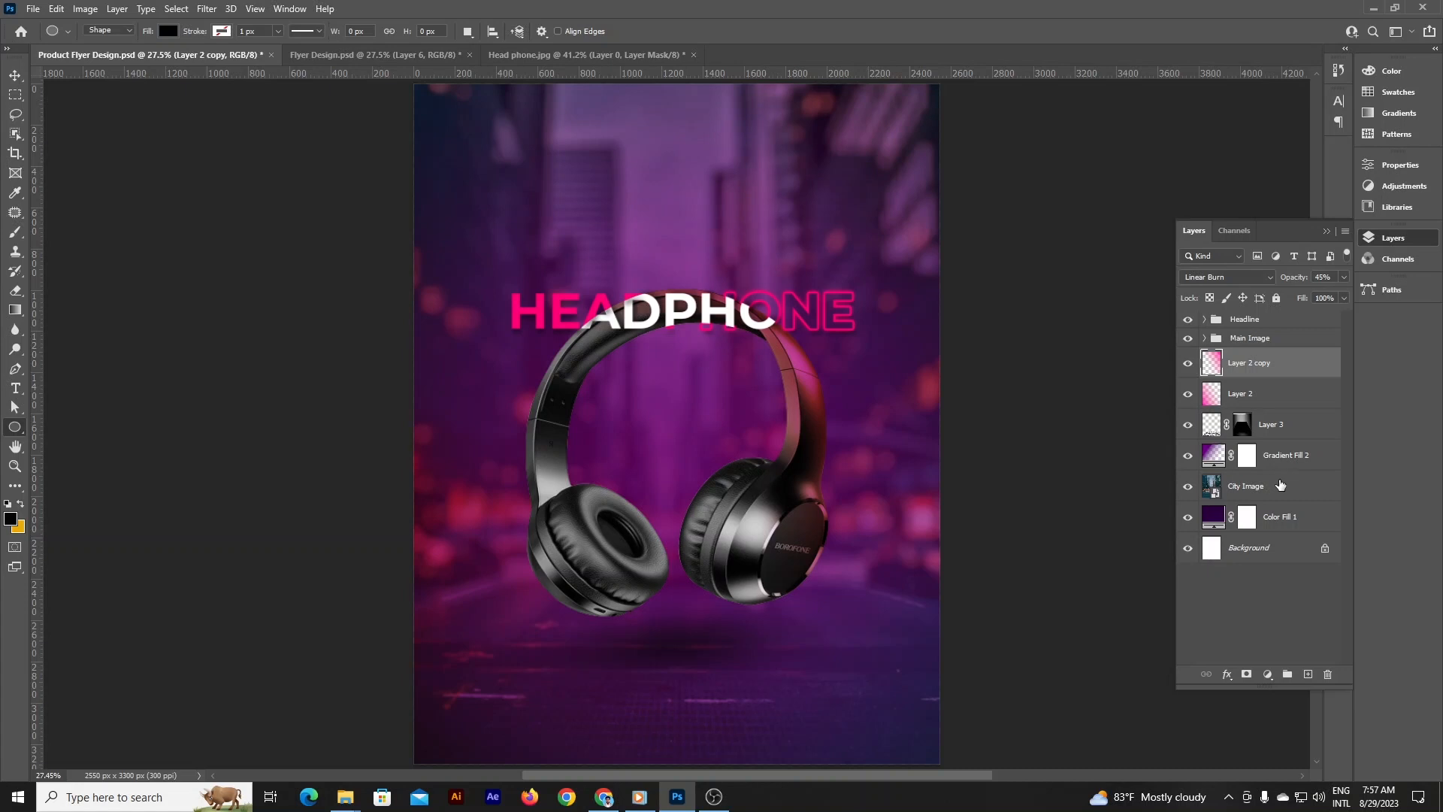
- Rename the City Image layer as BG image and put it in a group of the same name
{"action": "left_click", "coordinate": [1255, 489]}
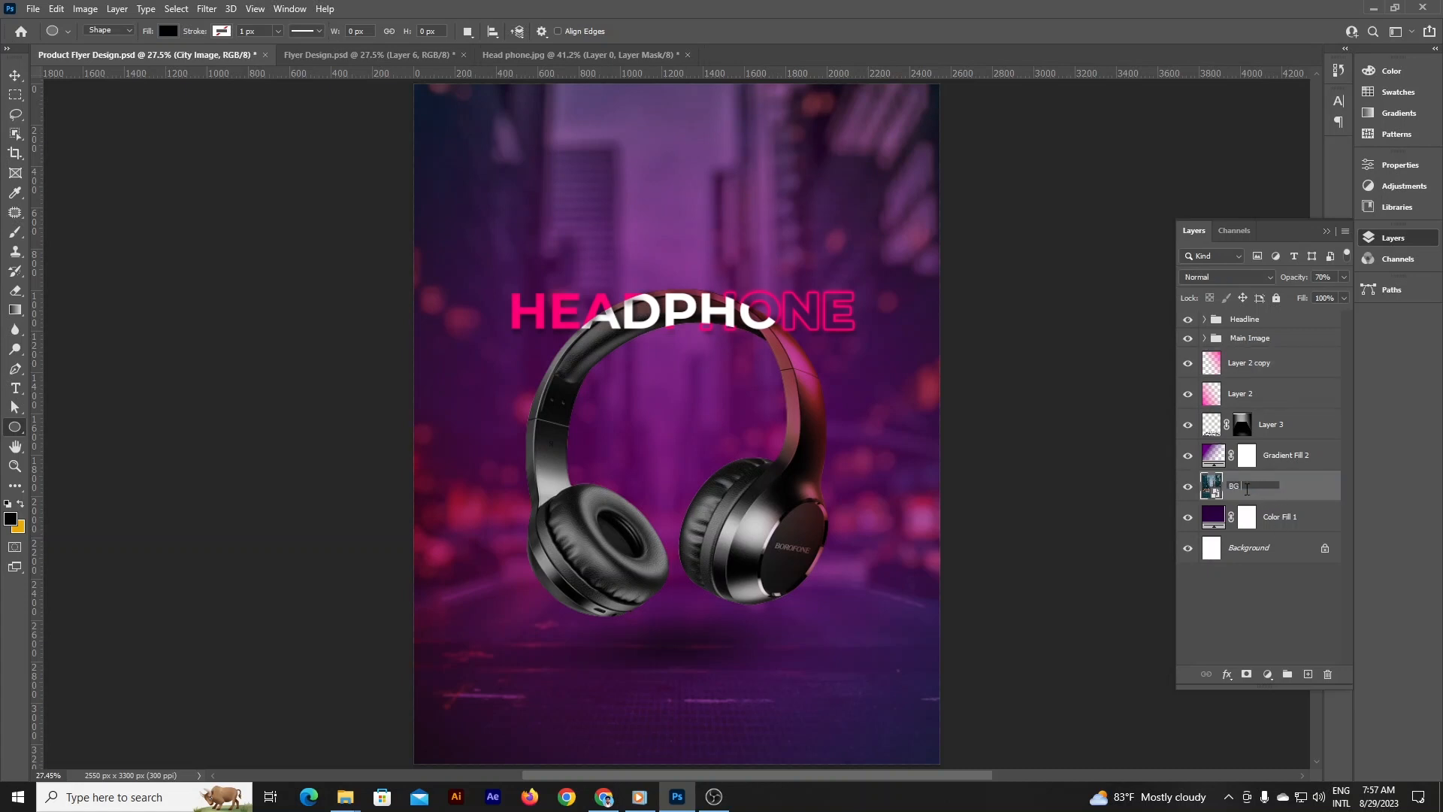
{"action": "left_click", "coordinate": [1310, 490]}
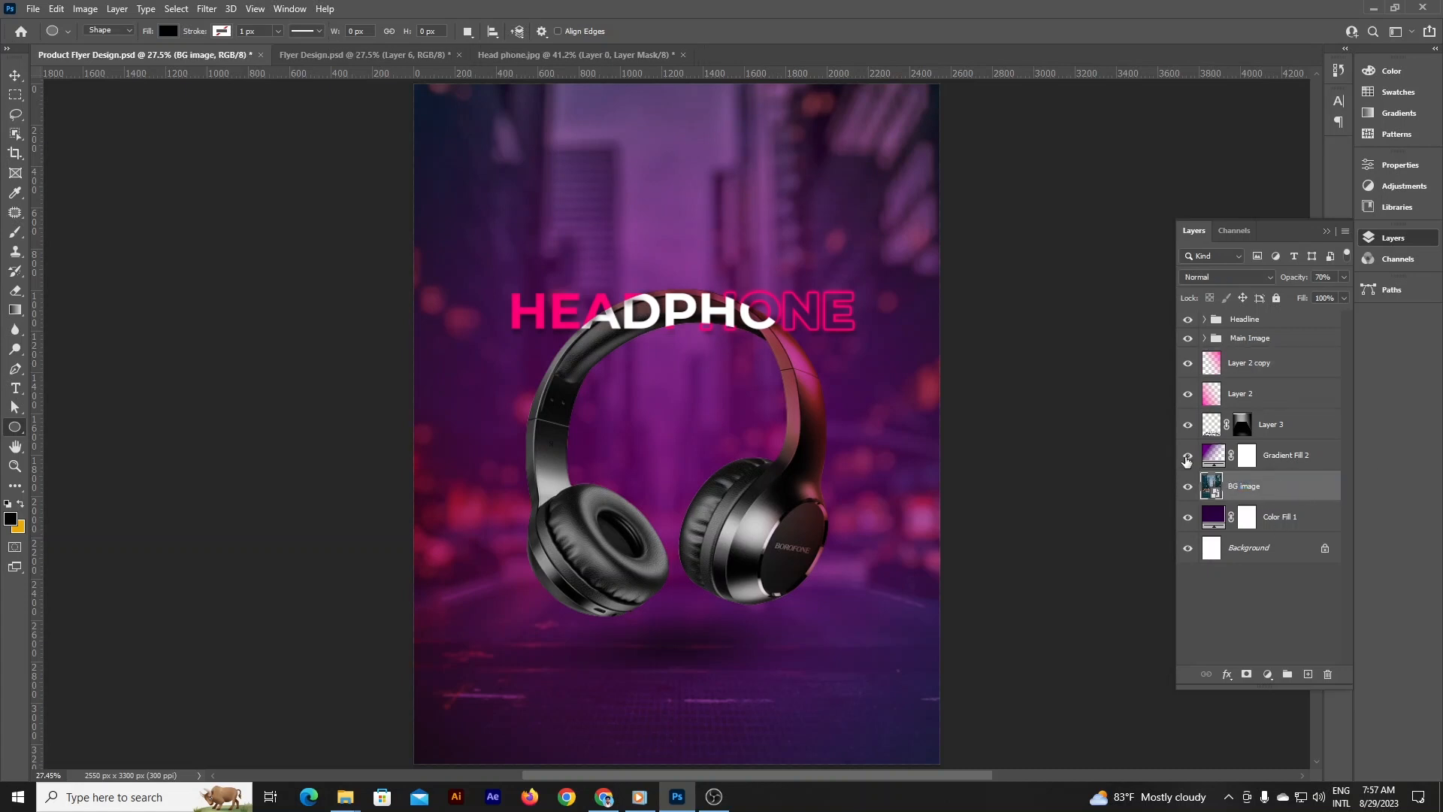
{"action": "left_click_drag", "start_coordinate": [1281, 672], "coordinate": [1285, 674]}
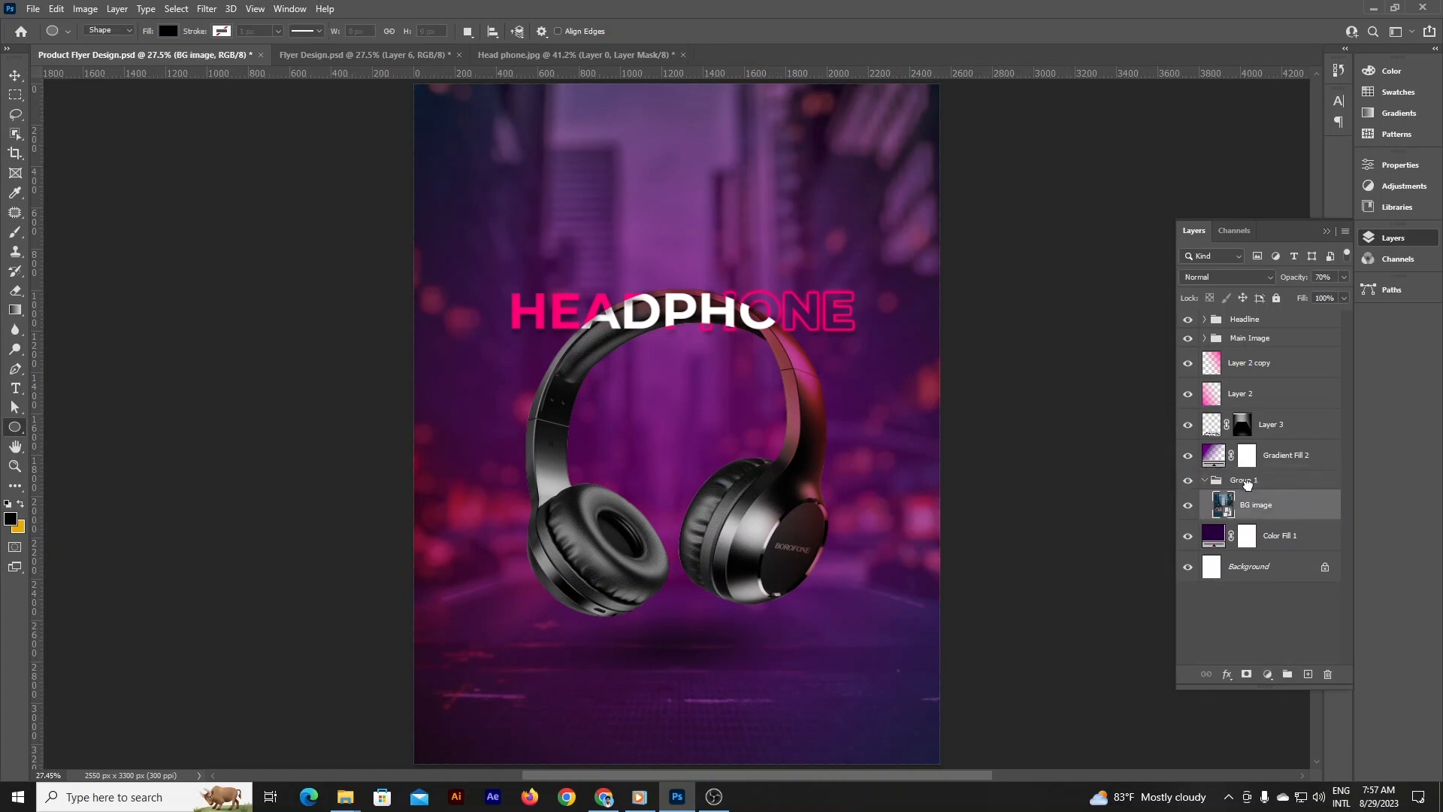
- Unlock the Background layer and rename the Color Fill 1 layer as BG
{"action": "double_click", "coordinate": [1276, 504]}
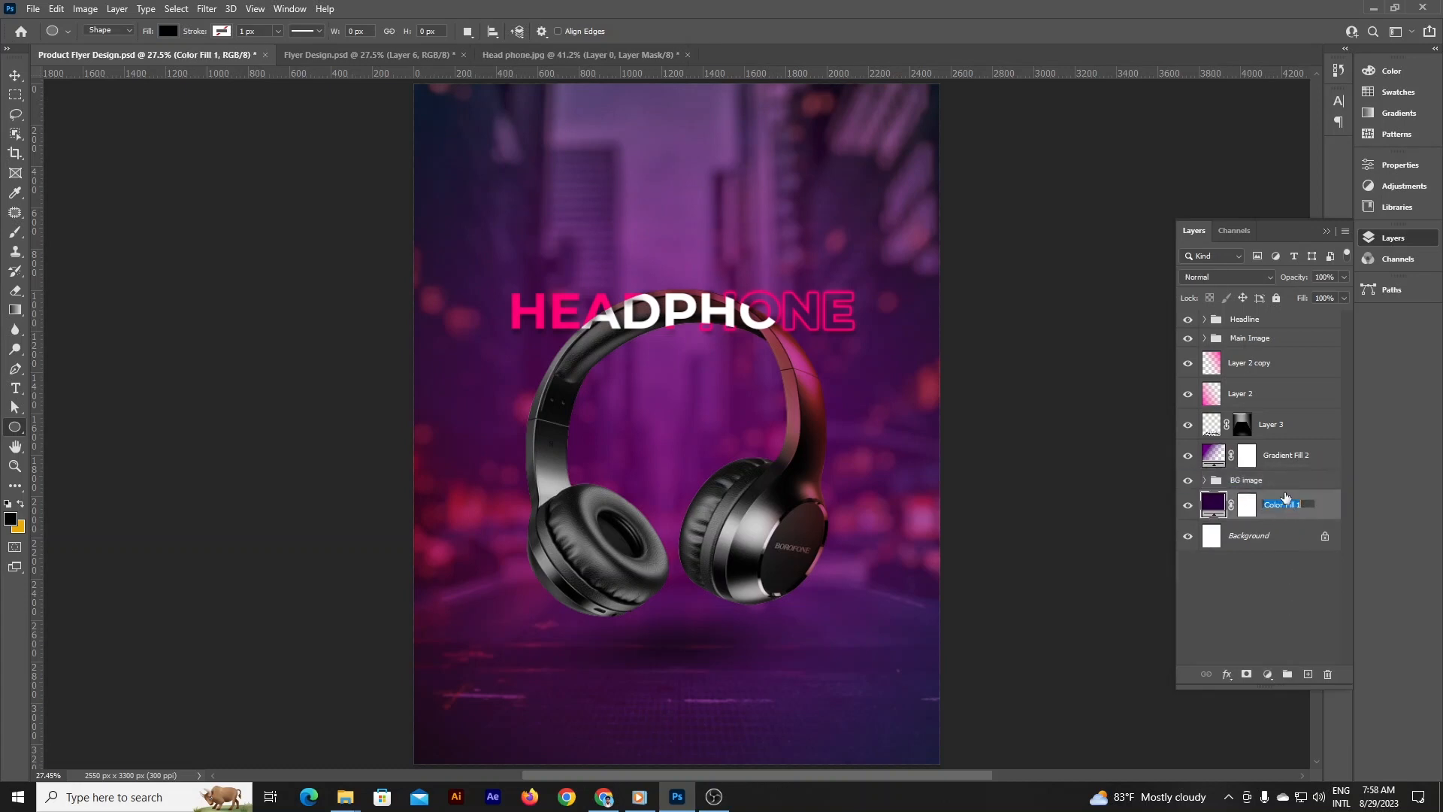
{"action": "left_click", "coordinate": [1325, 536]}
{"action": "left_click", "coordinate": [1293, 507], "text": "shift"}
{"action": "double_click", "coordinate": [1269, 505]}
- Group the BG fill layer with Layer 0 and name the group BG
{"action": "left_click", "coordinate": [1299, 534]}
{"action": "left_click", "coordinate": [1291, 507], "text": "shift"}
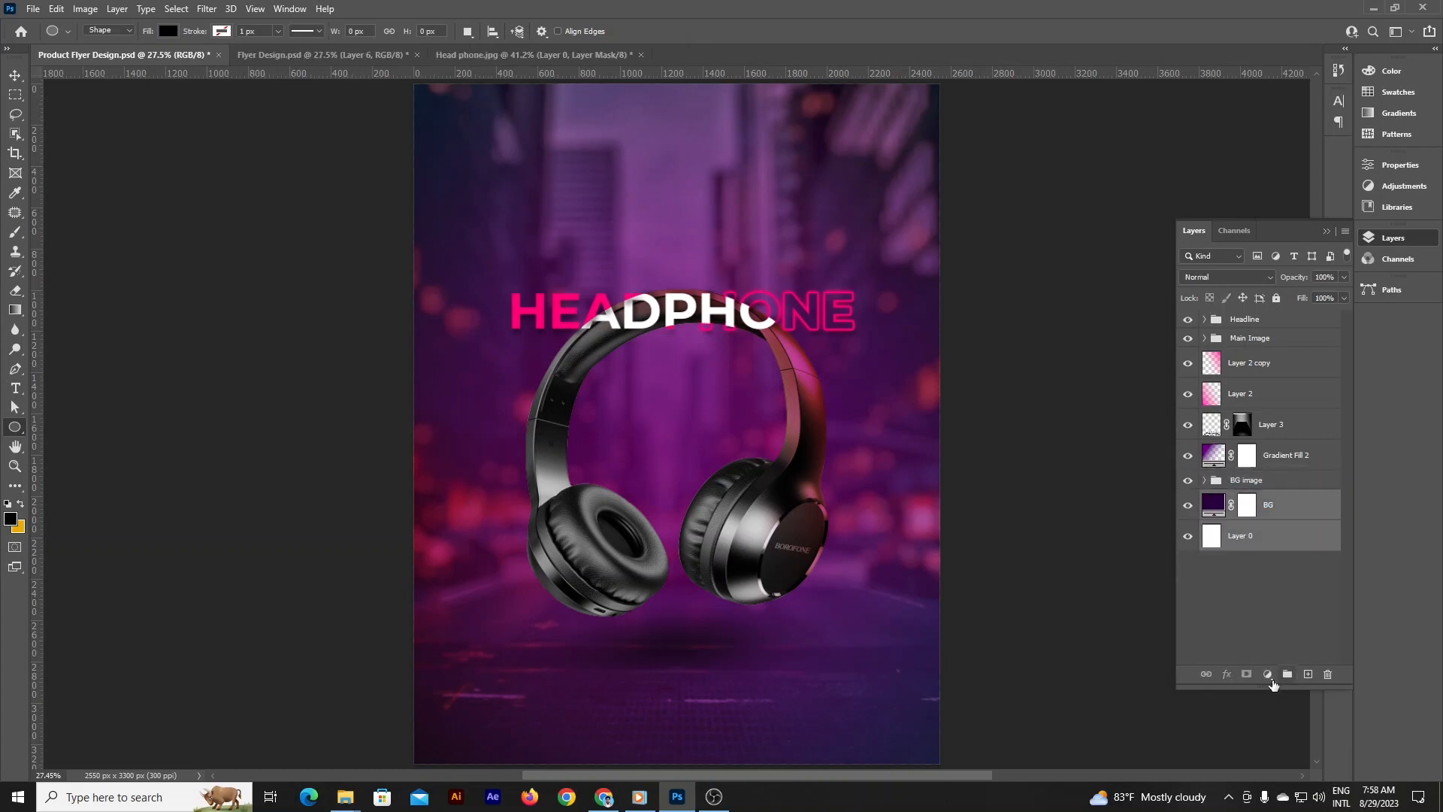
{"action": "left_click", "coordinate": [1286, 675]}
{"action": "double_click", "coordinate": [1251, 499]}
{"action": "type", "text": "BG"}
{"action": "key", "text": "Return"}
- Group Gradient Fill 2, Layer 3, Layer 2 and Layer 2 copy, and name the group Design
{"action": "left_click", "coordinate": [1280, 457]}
{"action": "left_click", "coordinate": [1279, 361], "text": "shift"}
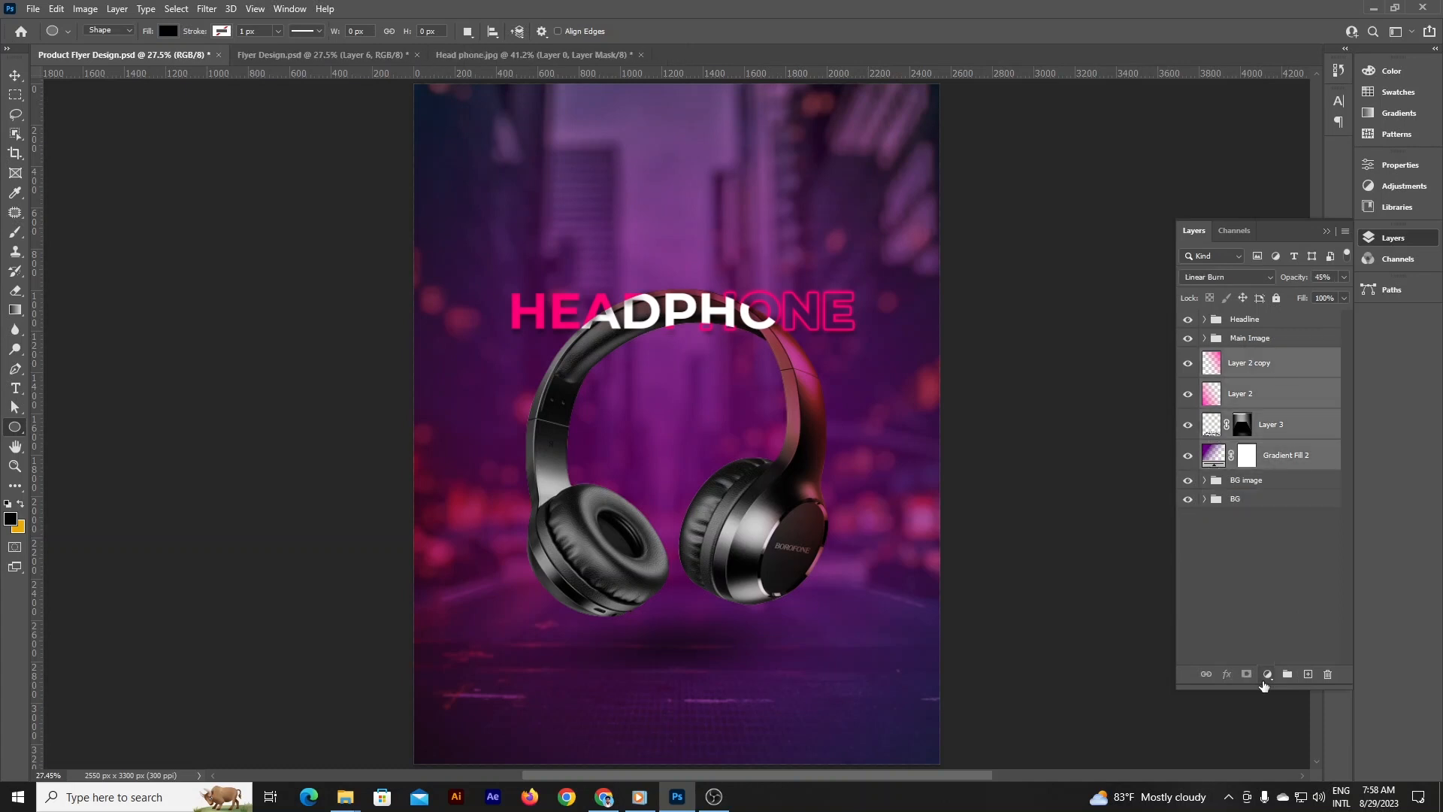
{"action": "left_click", "coordinate": [1287, 674]}
{"action": "double_click", "coordinate": [1250, 356]}
{"action": "type", "text": "Des"}
{"action": "key", "text": "Return"}
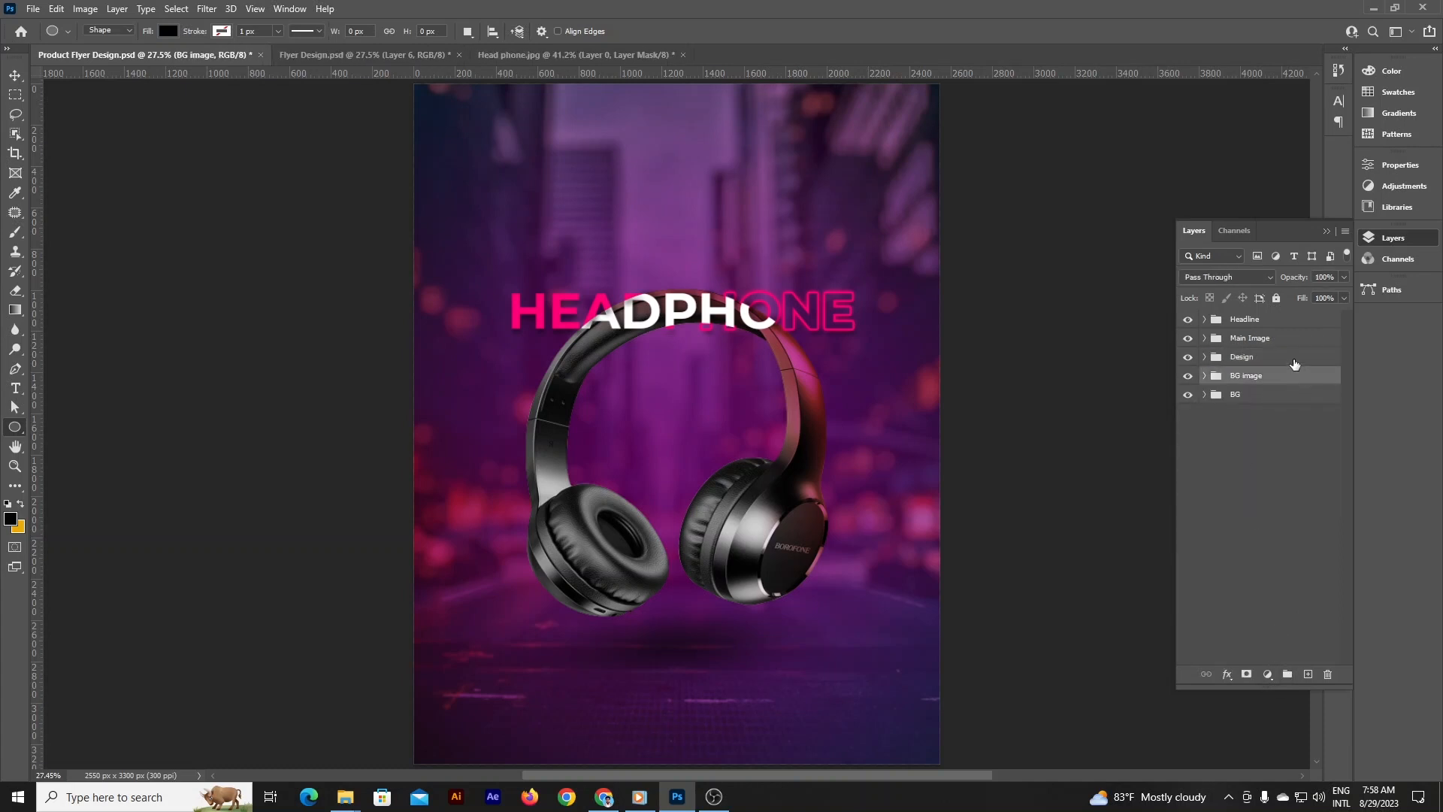
- Add the text BOROPHONE in white 9 pt Montserrat Bold above the start of the HEADPHONE title
{"action": "key", "text": "t"}
{"action": "left_click", "coordinate": [517, 272]}
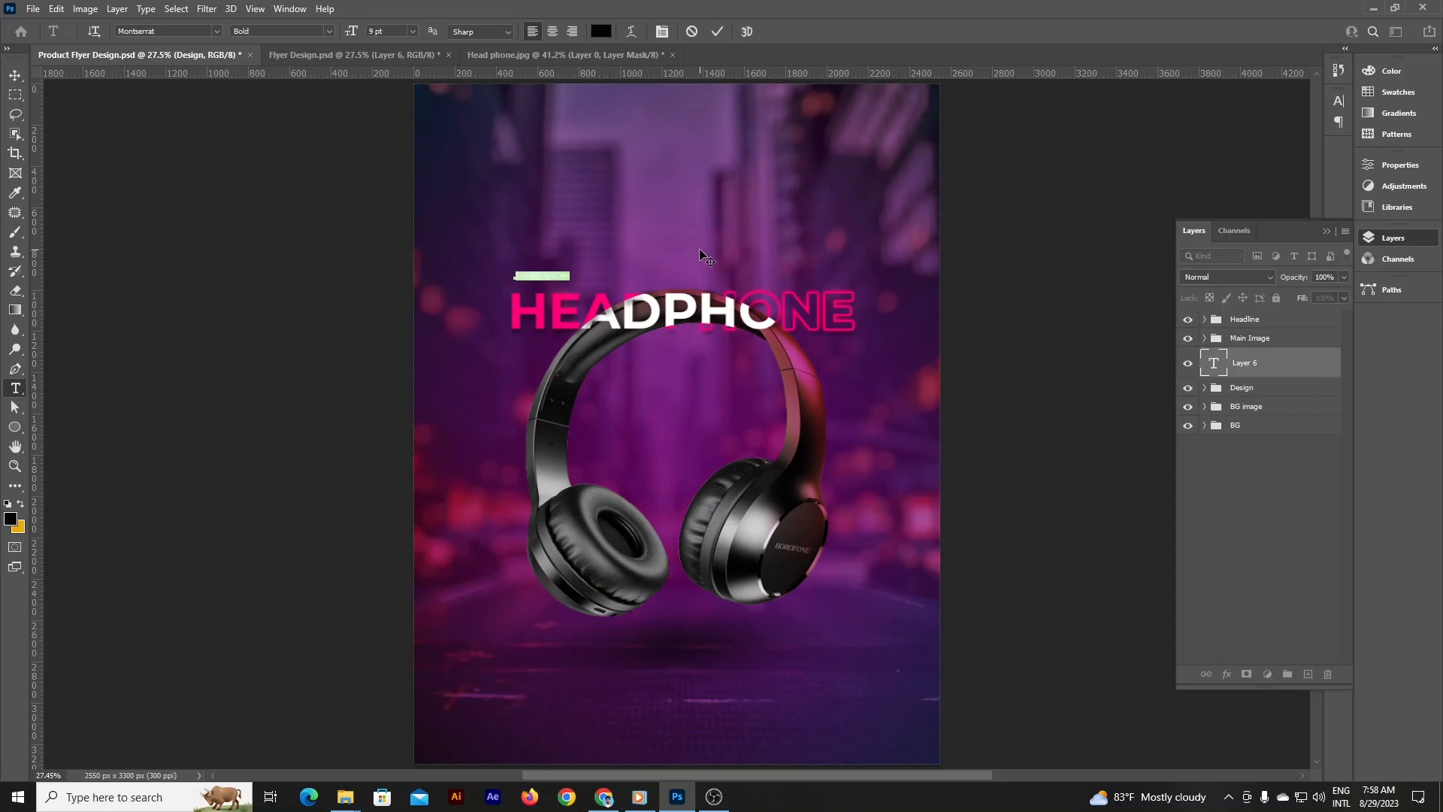
{"action": "scroll", "coordinate": [778, 530], "scroll_direction": "up", "scroll_amount": 3}
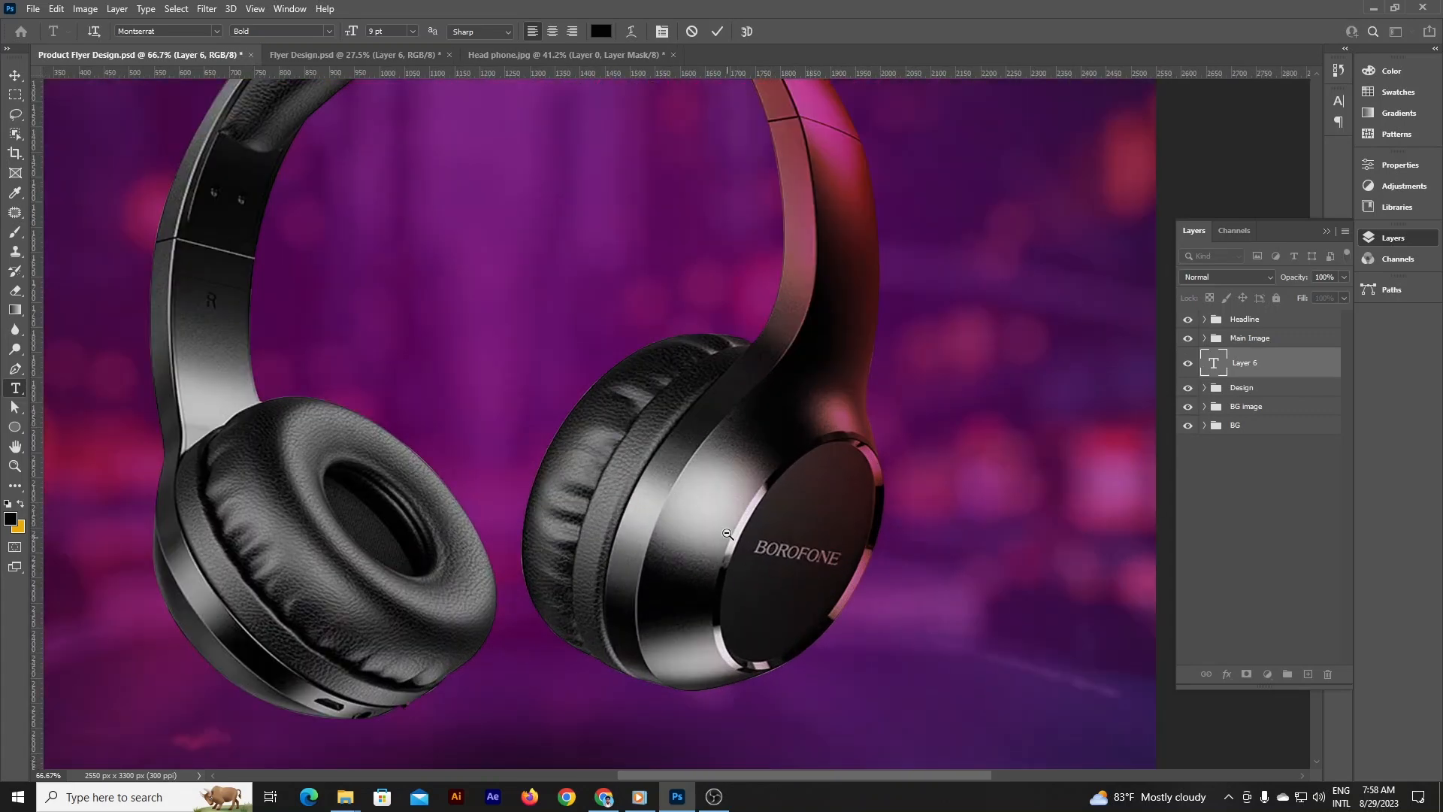
{"action": "scroll", "coordinate": [731, 556], "scroll_direction": "down", "scroll_amount": 2}
{"action": "key", "text": "ctrl+Return"}
{"action": "left_click_drag", "start_coordinate": [412, 165], "coordinate": [601, 167]}
{"action": "key", "text": "BackSpace"}
{"action": "key", "text": "ctrl+a"}
{"action": "left_click", "coordinate": [601, 32]}
{"action": "left_click_drag", "start_coordinate": [956, 467], "coordinate": [892, 401]}
{"action": "key", "text": "Return"}
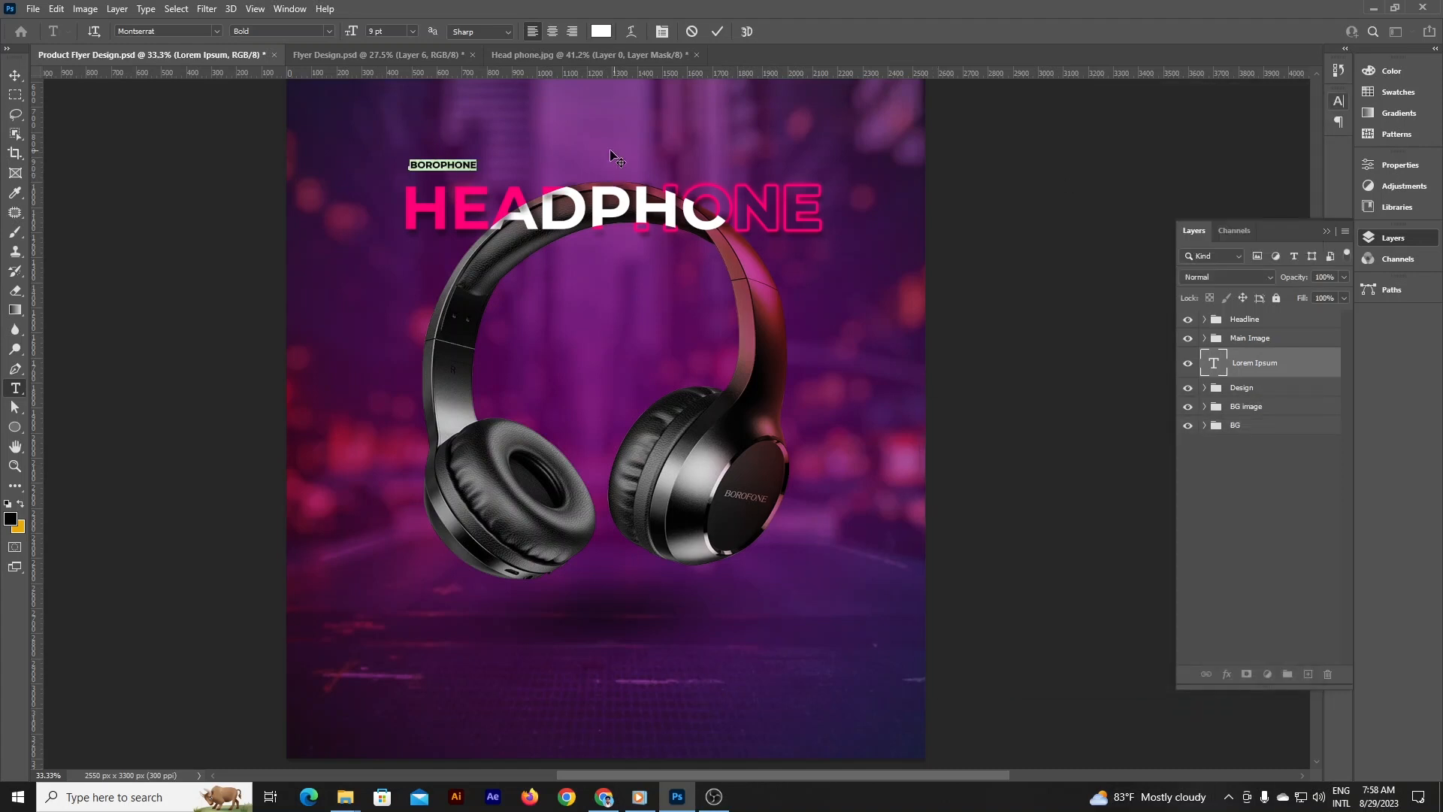
- Retype the brand text as Borophone, then enlarge and position it directly above the title's first letters
{"action": "type", "text": "BORO"}
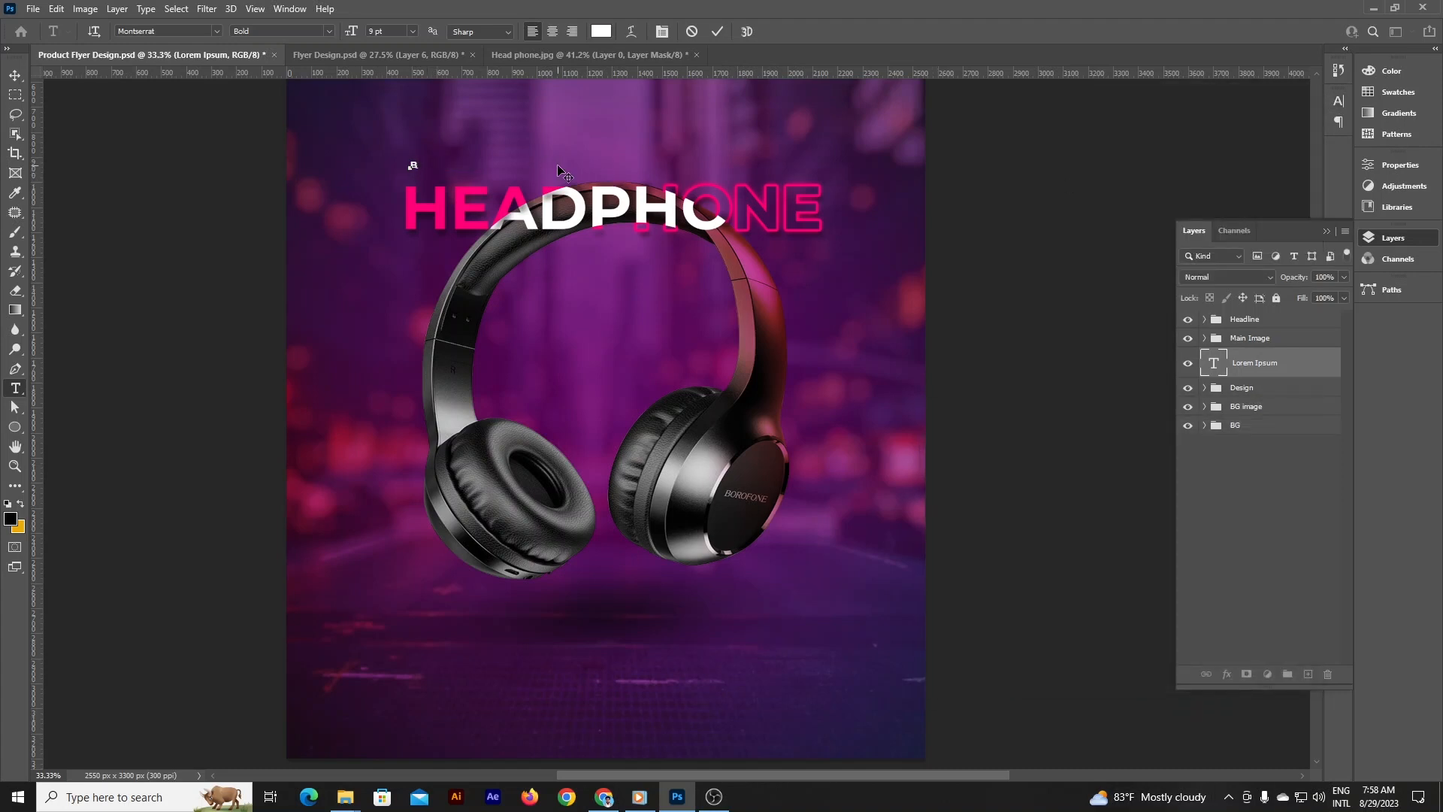
{"action": "left_click", "coordinate": [15, 76]}
{"action": "key", "text": "ctrl+t"}
{"action": "left_click_drag", "start_coordinate": [466, 170], "coordinate": [517, 180]}
{"action": "left_click_drag", "start_coordinate": [476, 166], "coordinate": [586, 164]}
{"action": "left_click", "coordinate": [744, 31]}
- Move the Borophone text layer into the Headline group
{"action": "scroll", "coordinate": [1044, 327], "scroll_direction": "up", "scroll_amount": 2}
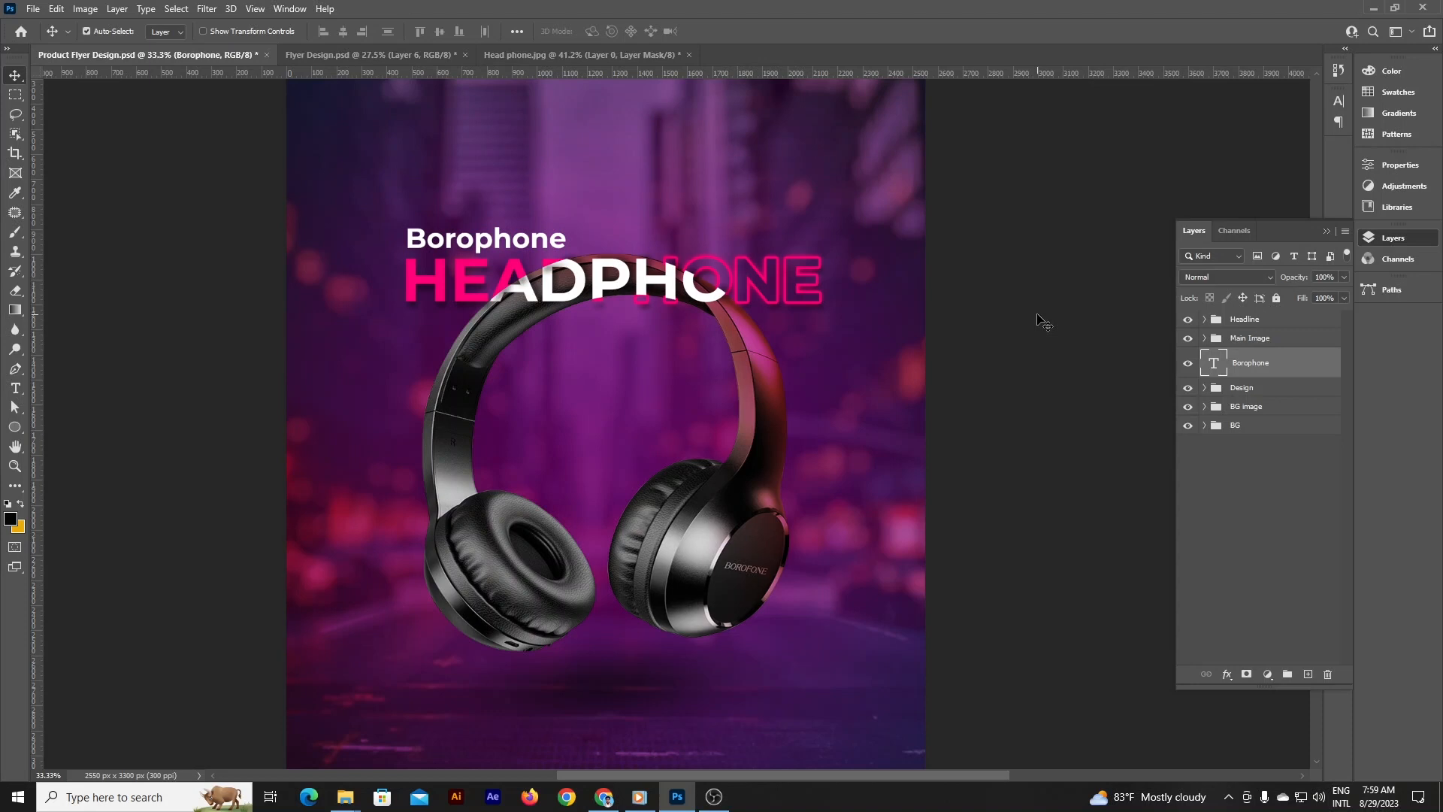
{"action": "scroll", "coordinate": [1041, 330], "scroll_direction": "down", "scroll_amount": 1}
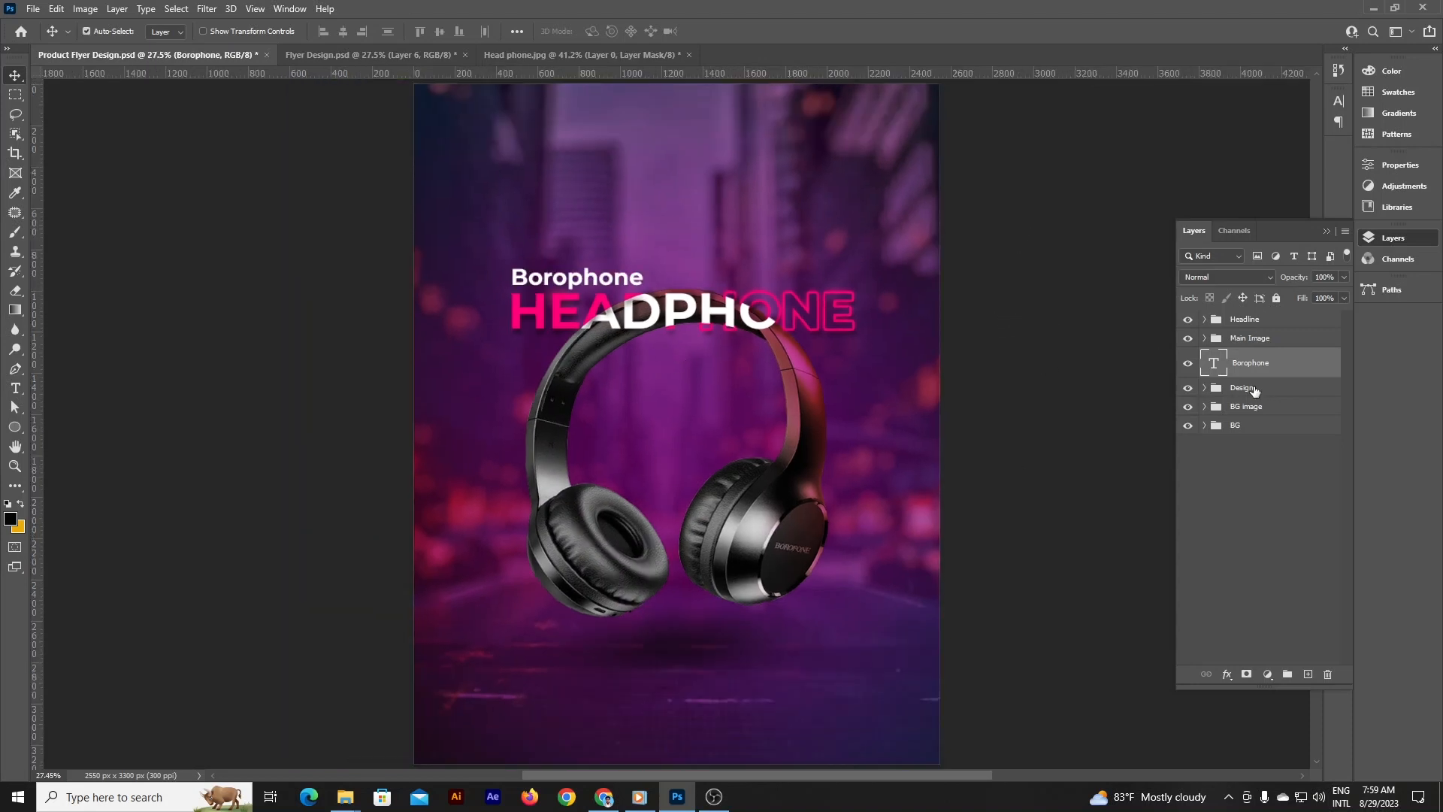
{"action": "left_click_drag", "start_coordinate": [1284, 370], "coordinate": [1289, 323]}
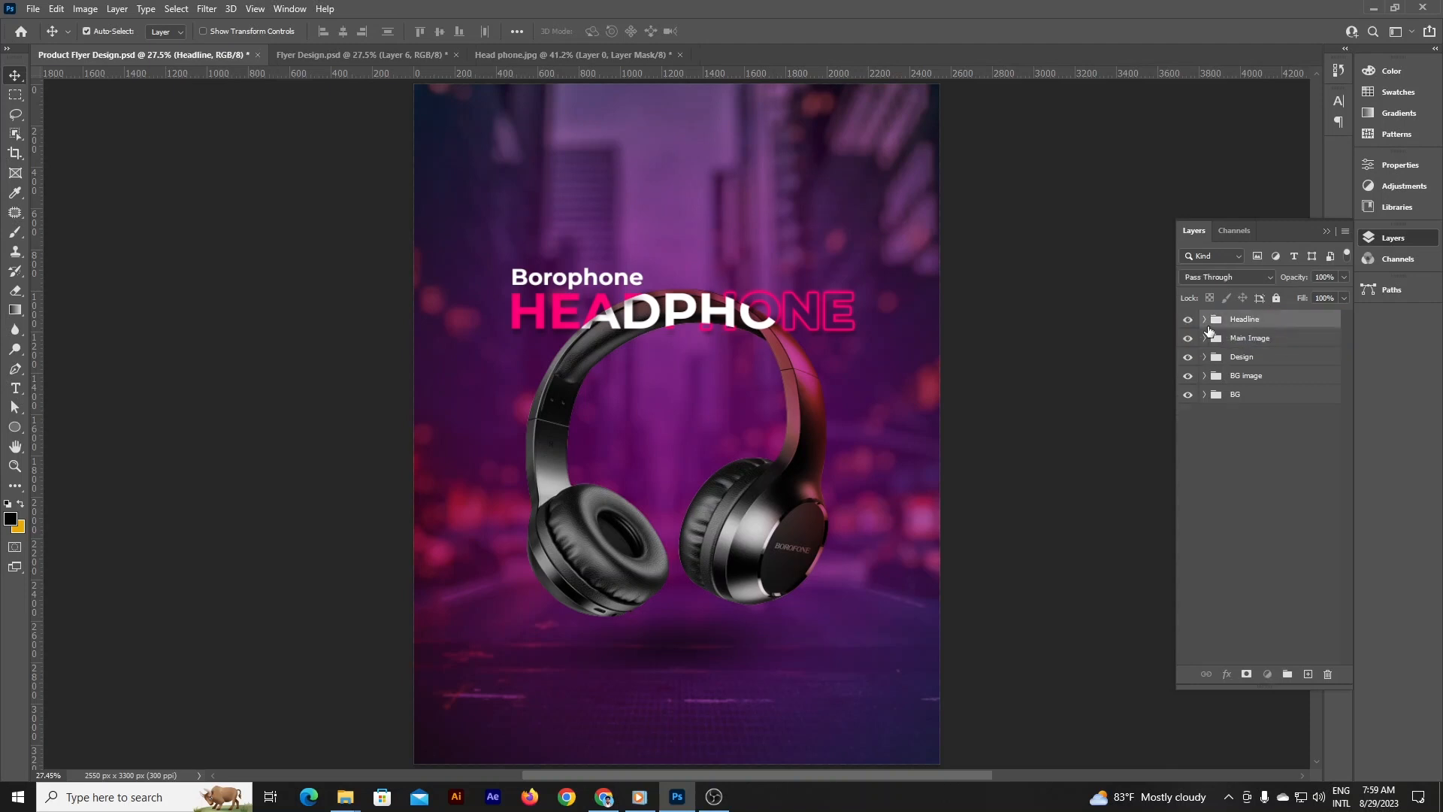
- Draw a 196 px circle just below the middle of the HEADPHONE title, above the Design group, and fill it purple
{"action": "left_click", "coordinate": [1291, 324]}
{"action": "left_click", "coordinate": [1248, 359]}
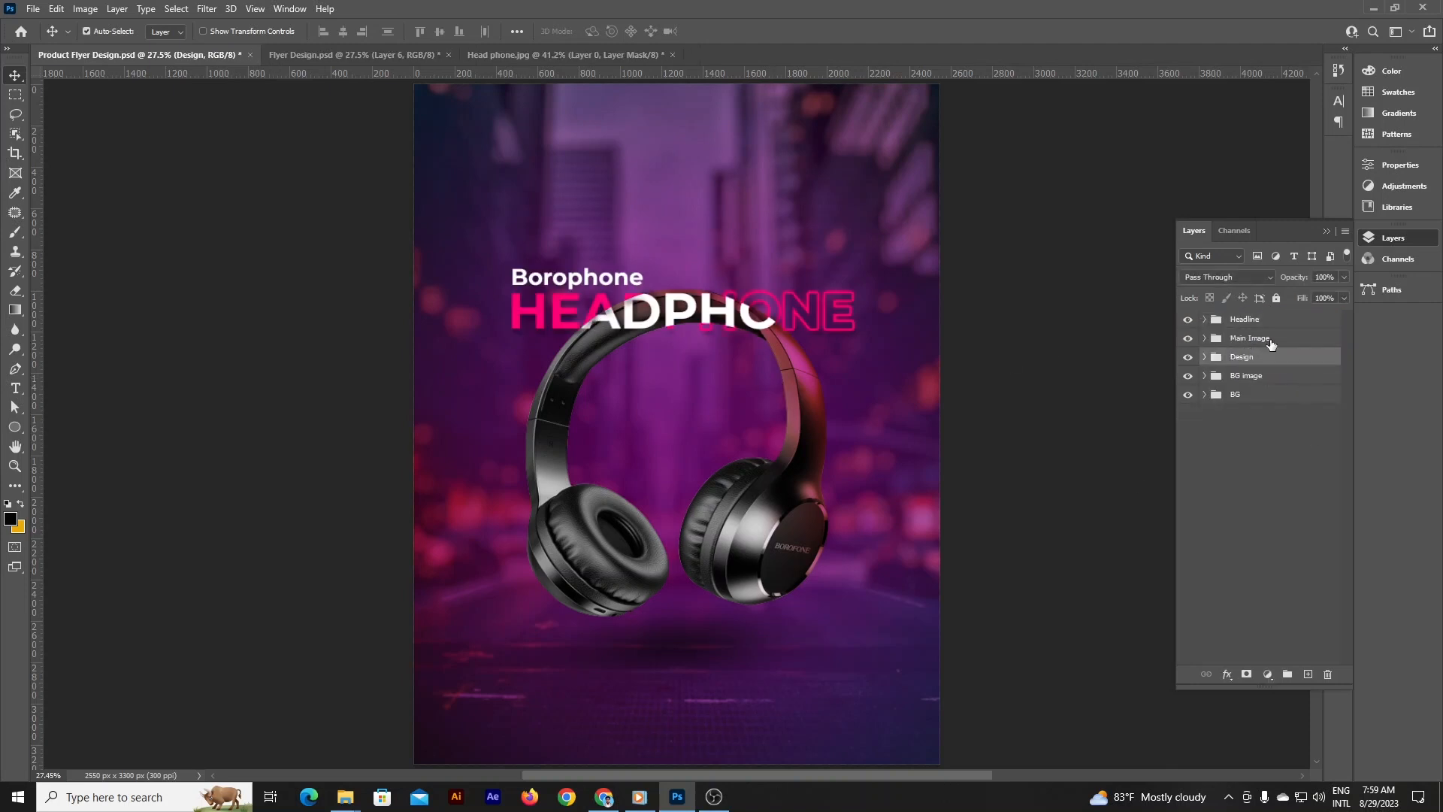
{"action": "left_click", "coordinate": [13, 431]}
{"action": "mouse_move", "coordinate": [651, 346]}
{"action": "left_mouse_down"}
{"action": "mouse_move", "coordinate": [661, 331]}
{"action": "mouse_move", "coordinate": [635, 342]}
{"action": "mouse_move", "coordinate": [694, 364]}
{"action": "mouse_move", "coordinate": [671, 361]}
{"action": "left_mouse_up"}
{"action": "left_click", "coordinate": [1195, 316]}
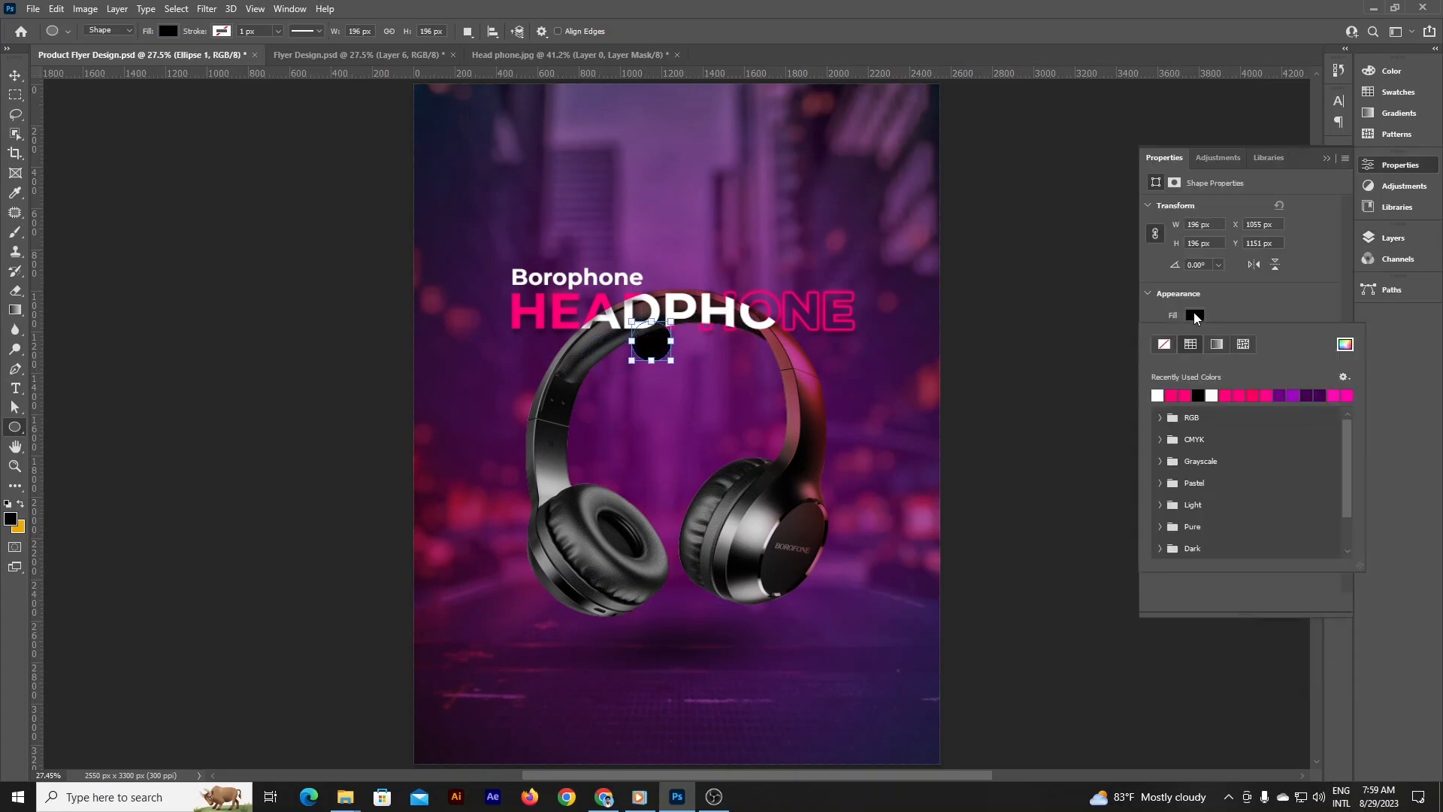
{"action": "left_click", "coordinate": [1277, 392]}
{"action": "left_click", "coordinate": [13, 76]}
{"action": "left_click", "coordinate": [1392, 238]}
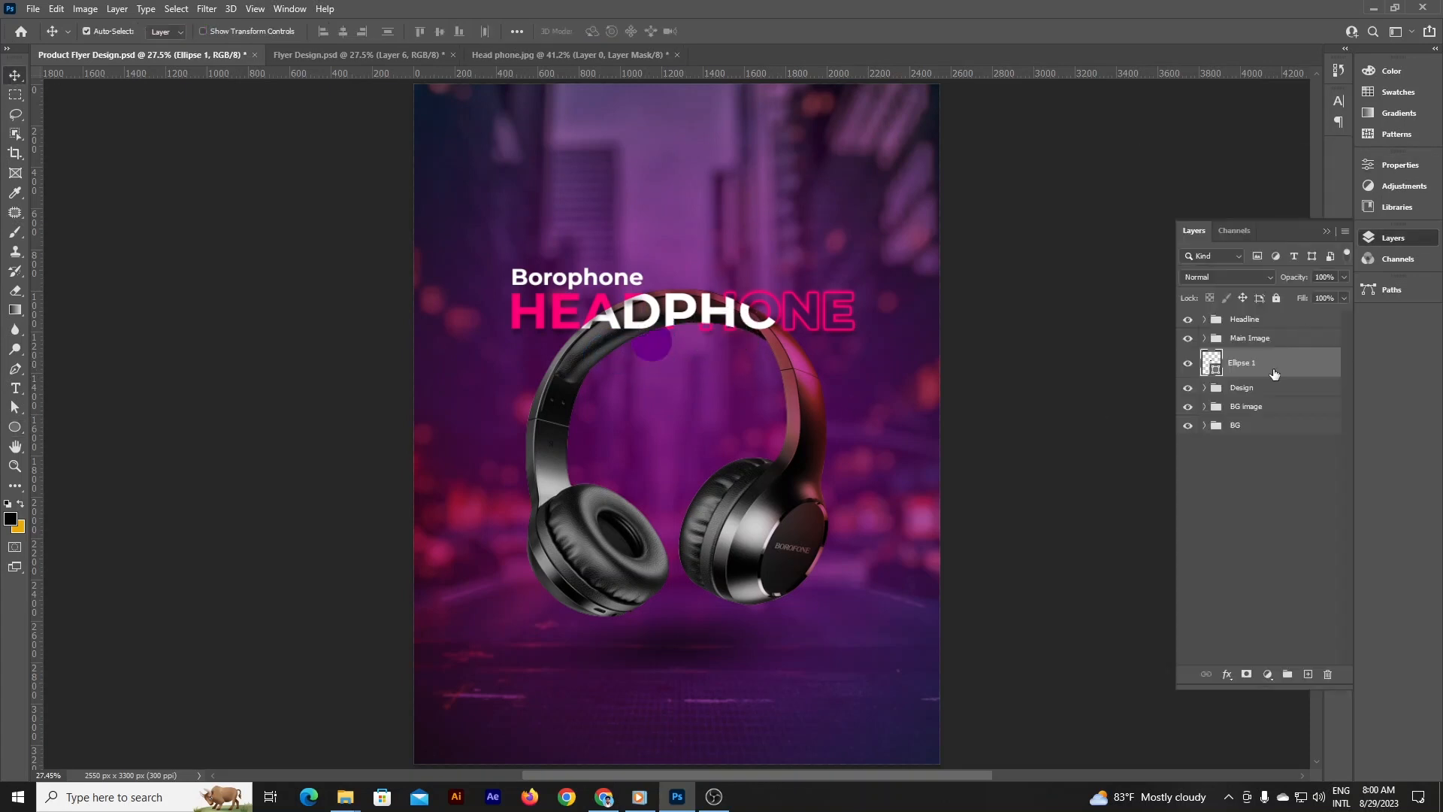
- Give the purple circle a 4 px pink stroke positioned inside its edge
{"action": "double_click", "coordinate": [1324, 369]}
{"action": "left_click", "coordinate": [894, 284]}
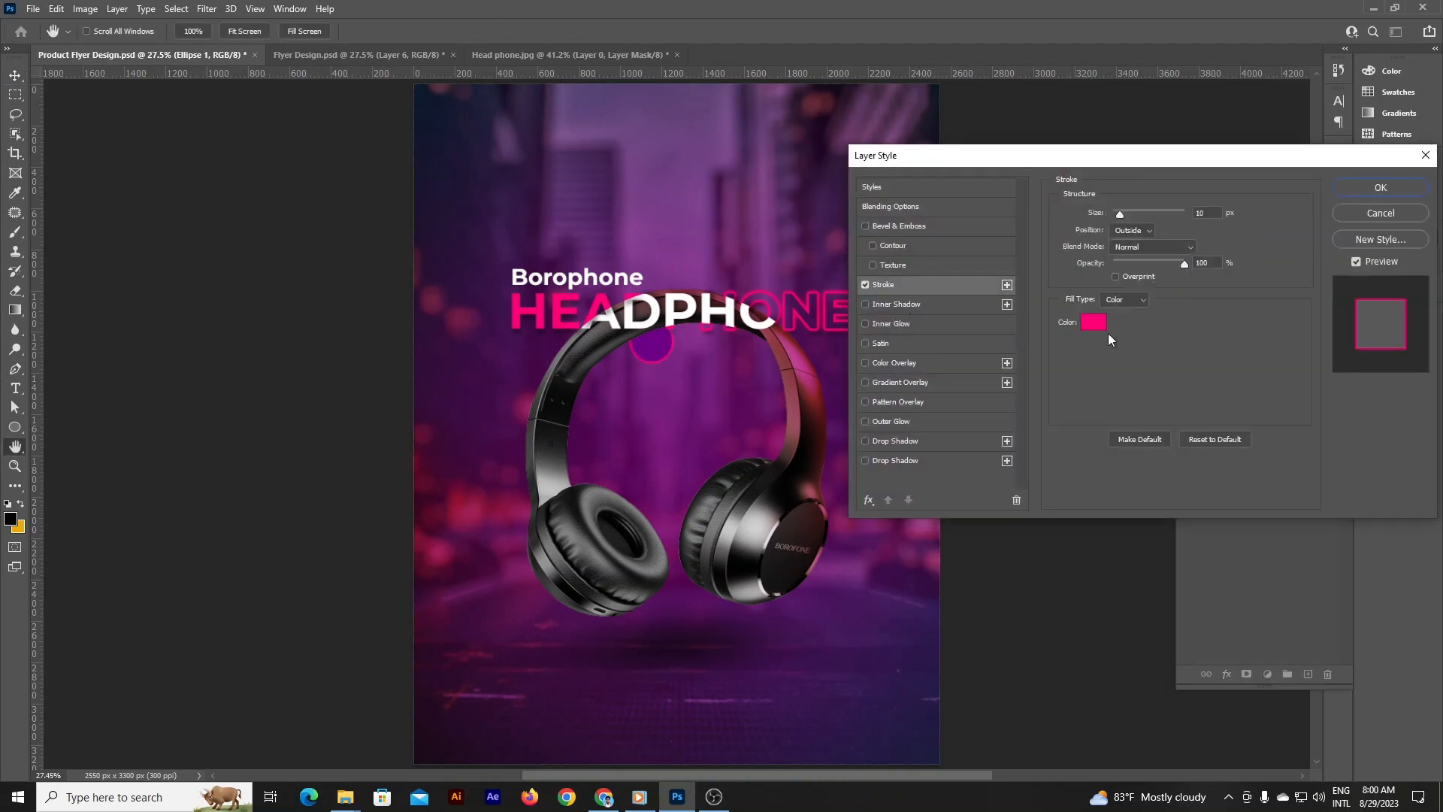
{"action": "left_click", "coordinate": [1132, 230]}
{"action": "left_click", "coordinate": [1127, 243]}
{"action": "left_click_drag", "start_coordinate": [1120, 214], "coordinate": [1115, 214]}
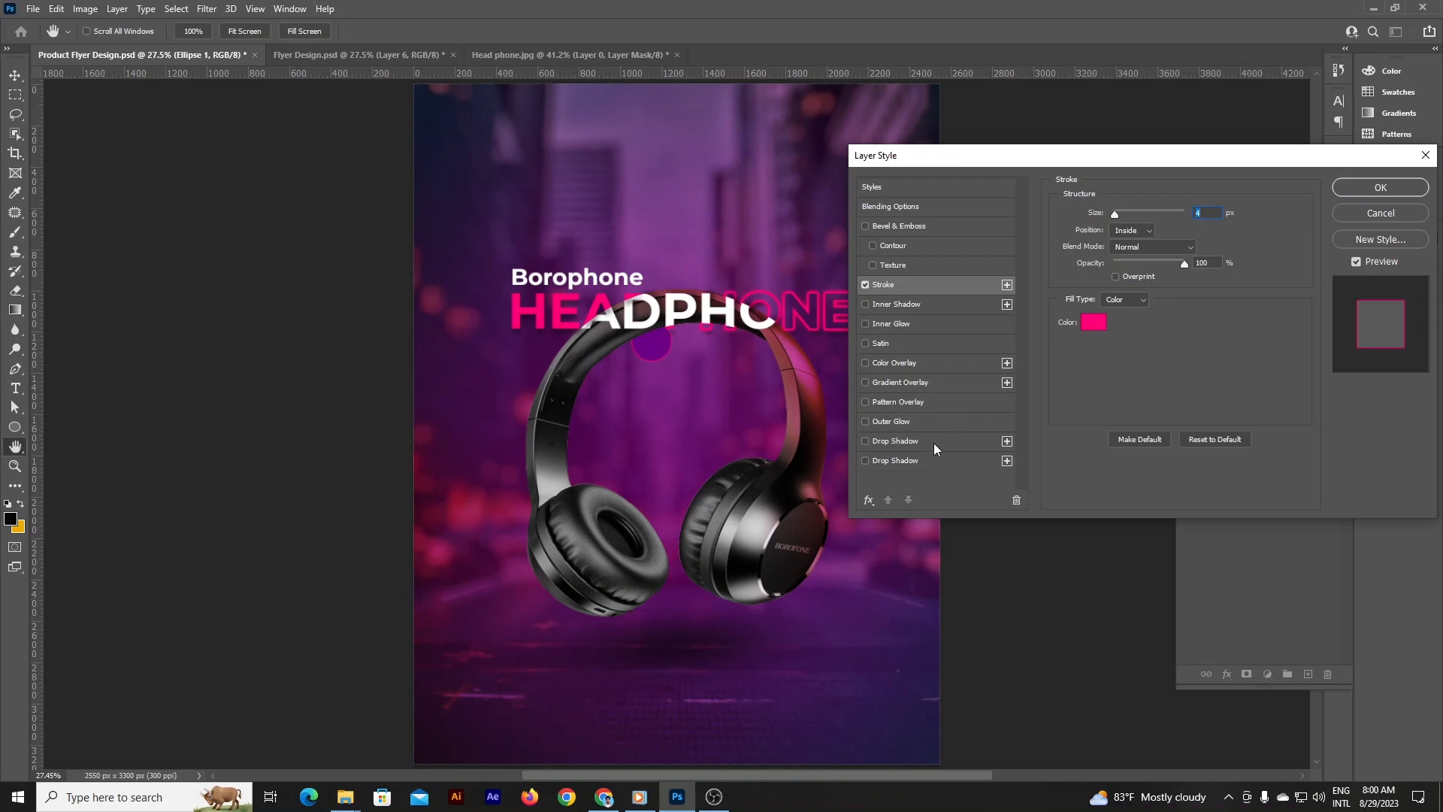
- Add a black inner shadow at a -42° angle to the circle, increasing its distance and size and reducing its opacity
{"action": "left_click", "coordinate": [918, 305]}
{"action": "left_click", "coordinate": [1128, 265]}
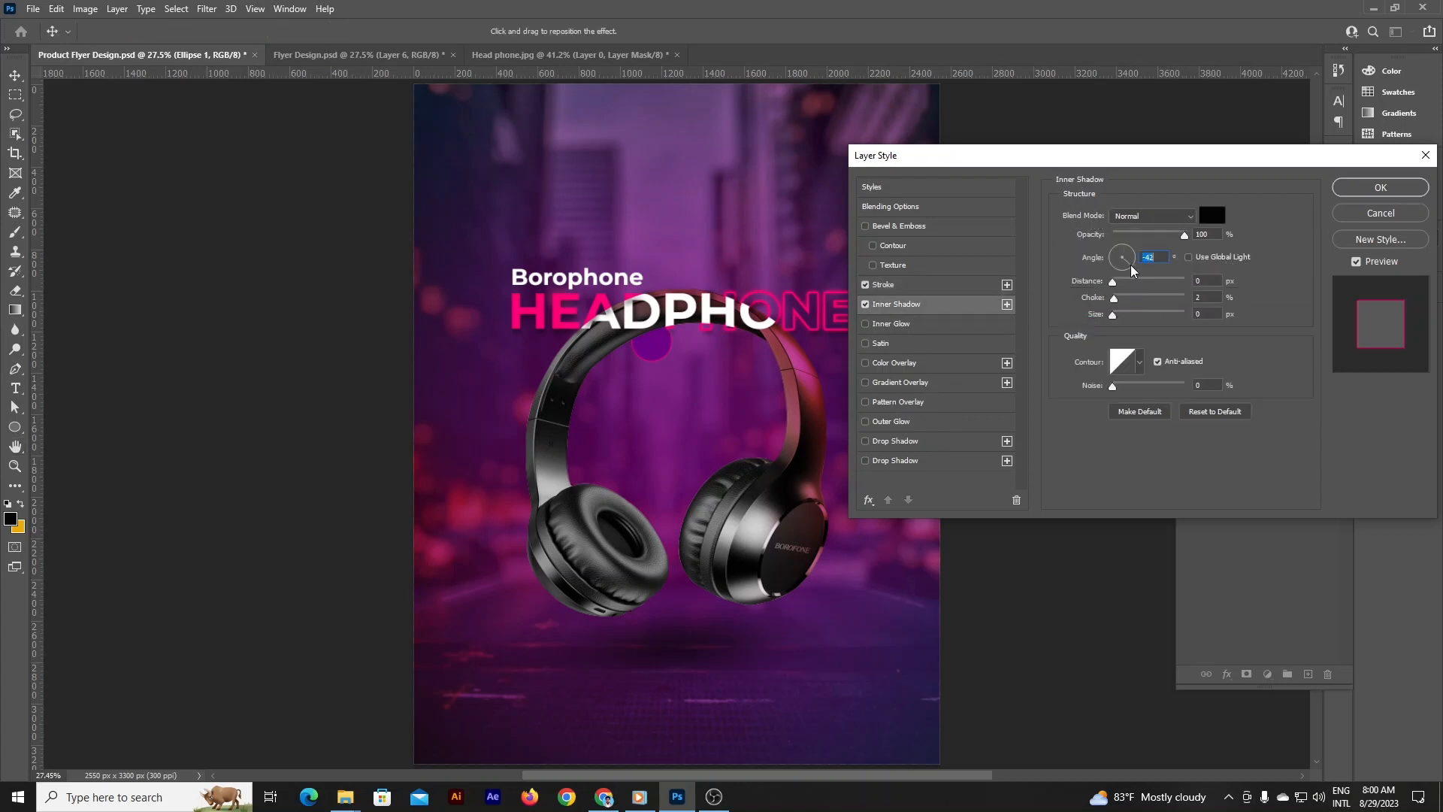
{"action": "left_click_drag", "start_coordinate": [1113, 282], "coordinate": [1123, 314]}
{"action": "left_click_drag", "start_coordinate": [1184, 234], "coordinate": [1136, 239]}
- Add a black drop shadow to the circle with 33% opacity, 30° angle, 28 px distance and 21 px size, and apply the styles
{"action": "left_click", "coordinate": [879, 448]}
{"action": "left_click", "coordinate": [1134, 257]}
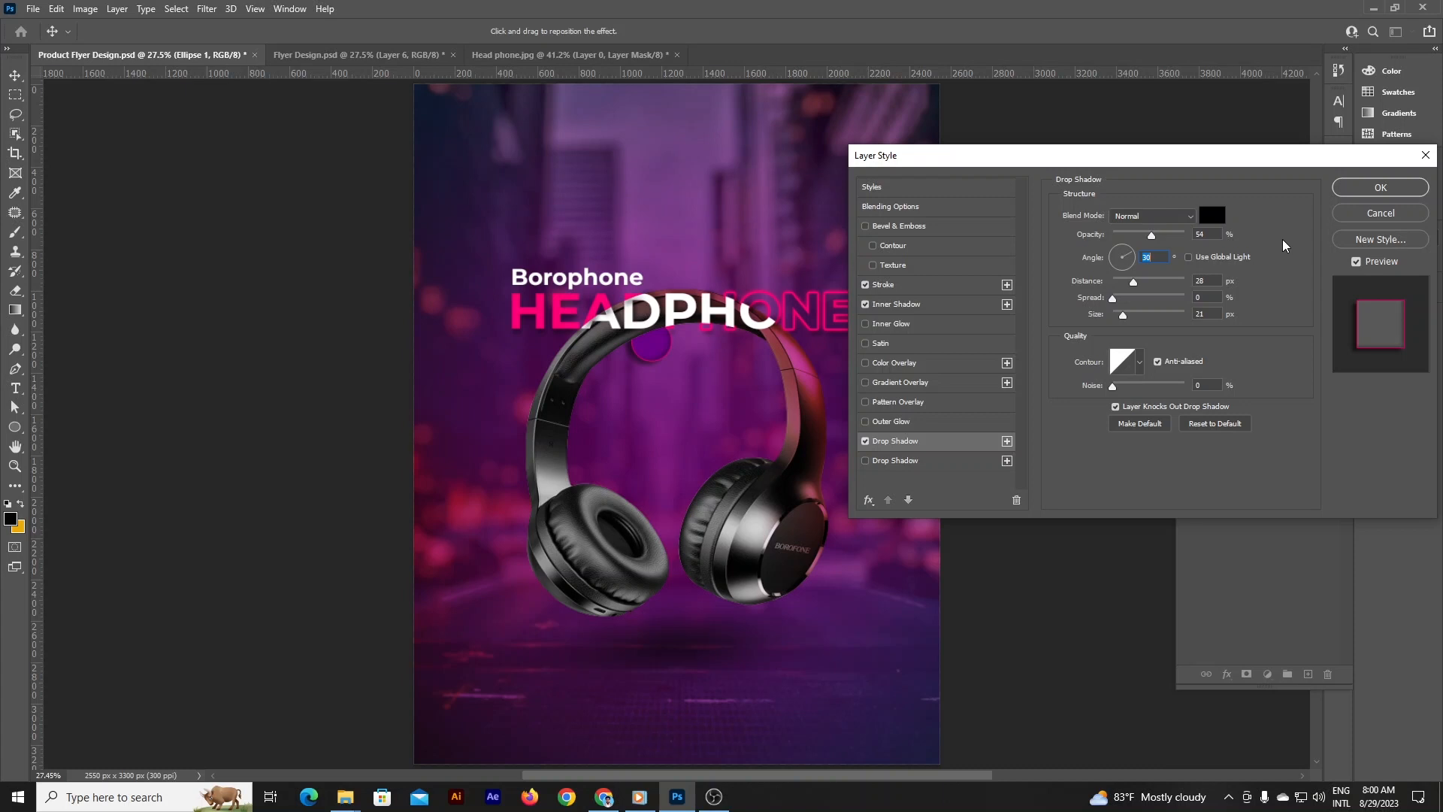
{"action": "left_click", "coordinate": [927, 425]}
{"action": "left_click", "coordinate": [930, 439]}
{"action": "left_click", "coordinate": [932, 422]}
{"action": "left_click", "coordinate": [865, 422]}
{"action": "left_click", "coordinate": [937, 441]}
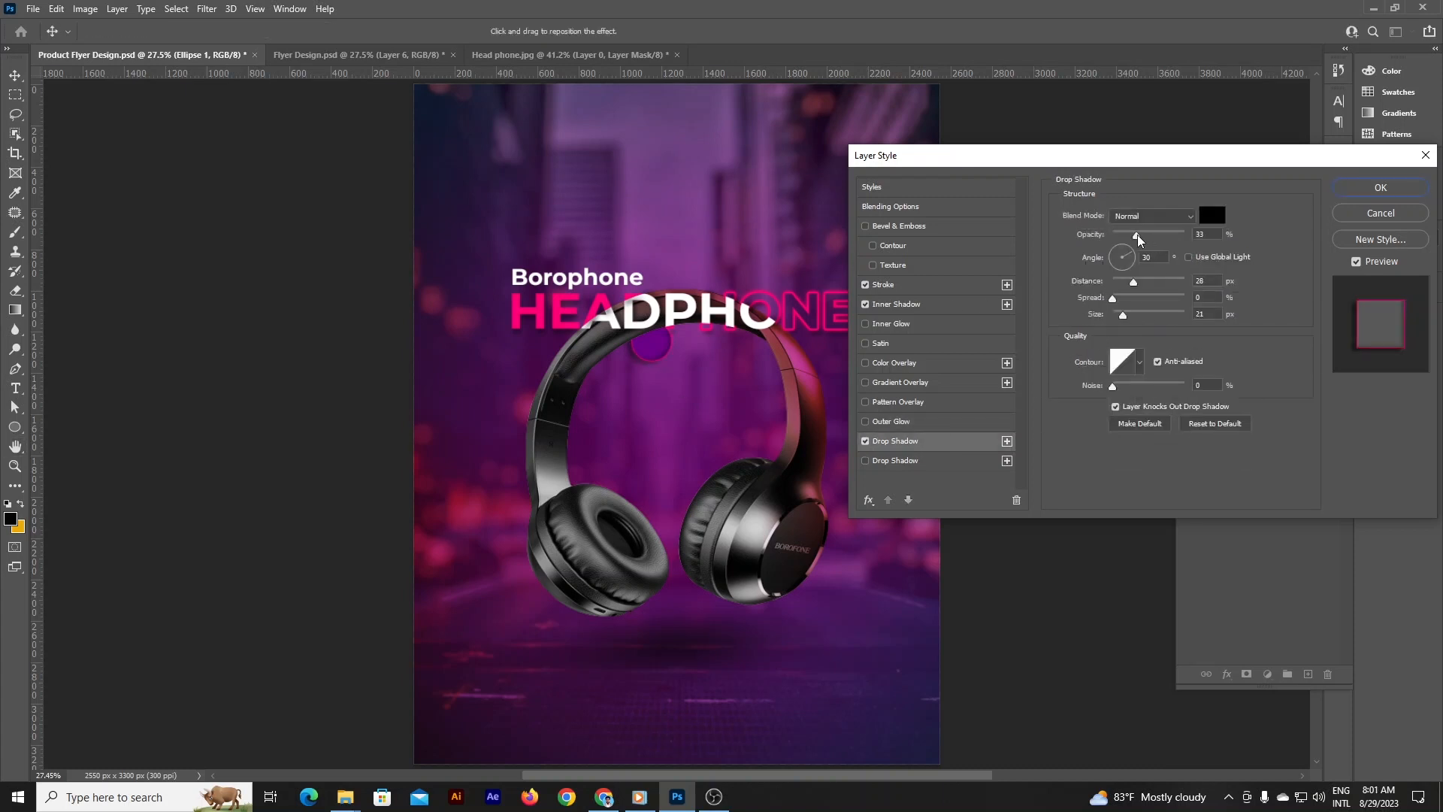
{"action": "left_click", "coordinate": [1394, 191]}
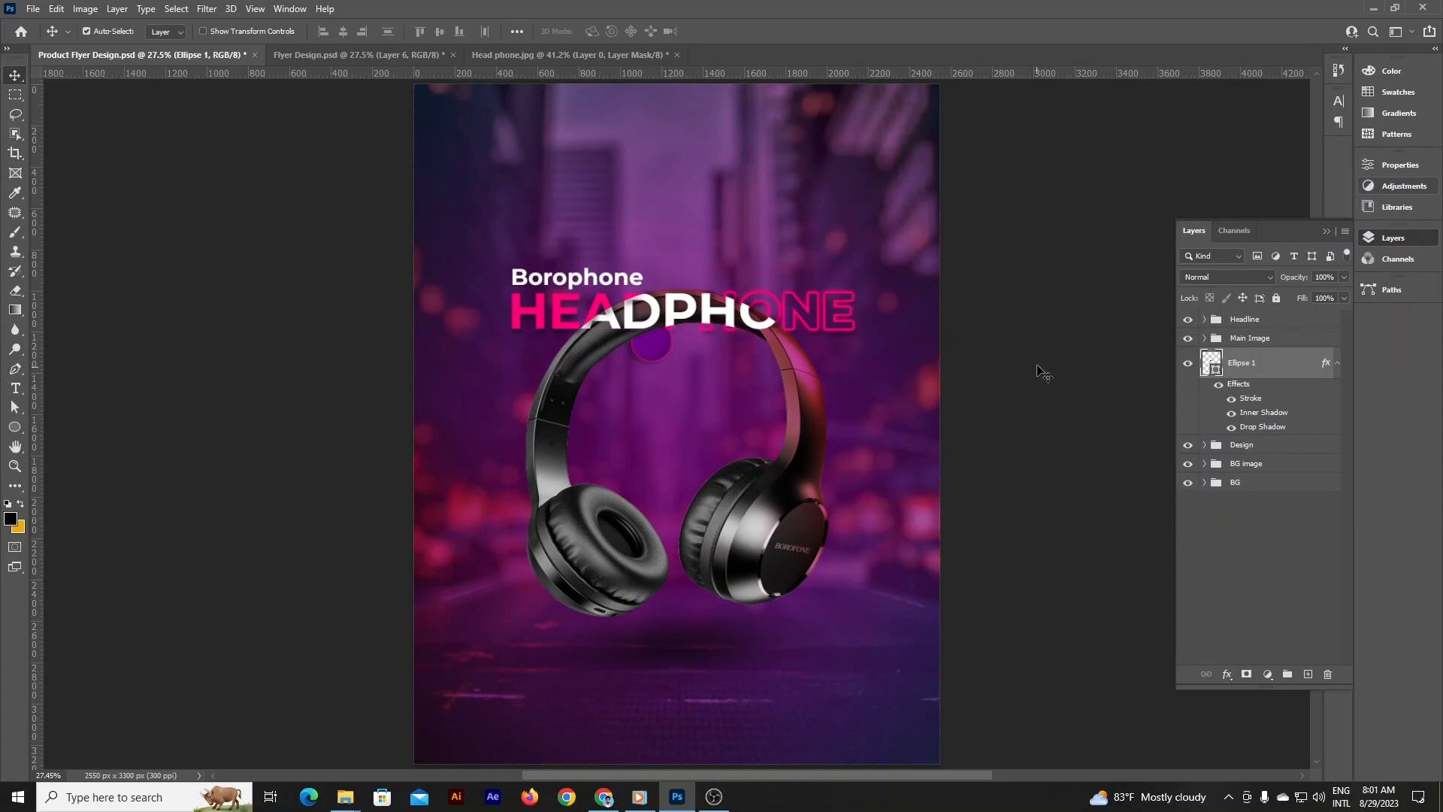
- Add the white text 8.02 and move it onto the purple circle
{"action": "key", "text": "t"}
{"action": "left_click", "coordinate": [642, 222]}
{"action": "type", "text": "8.02"}
{"action": "key", "text": "ctrl+Return"}
{"action": "key", "text": "v"}
{"action": "left_click_drag", "start_coordinate": [665, 212], "coordinate": [642, 348]}
- Slightly enlarge the purple circle and the 8.02 text, and centre the text inside the circle
{"action": "left_click", "coordinate": [1270, 393], "text": "shift"}
{"action": "mouse_move", "coordinate": [1269, 393]}
{"action": "left_mouse_down"}
{"action": "mouse_move", "coordinate": [1261, 325]}
{"action": "mouse_move", "coordinate": [1265, 373]}
{"action": "left_mouse_up"}
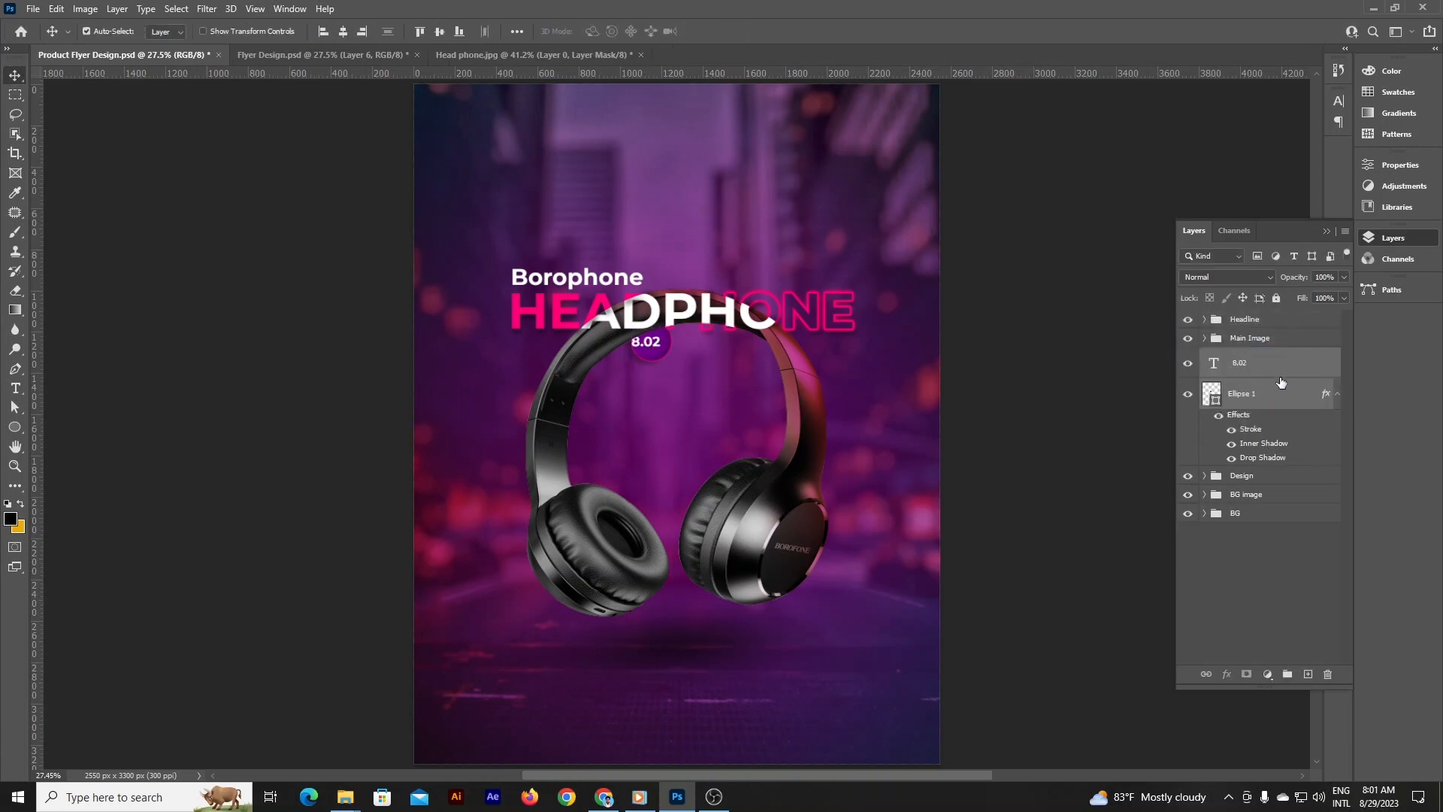
{"action": "left_click", "coordinate": [1280, 372]}
{"action": "left_click", "coordinate": [1304, 396]}
{"action": "key", "text": "ctrl+t"}
{"action": "left_click_drag", "start_coordinate": [671, 362], "coordinate": [677, 369]}
{"action": "mouse_move", "coordinate": [655, 359]}
{"action": "left_mouse_down"}
{"action": "mouse_move", "coordinate": [649, 341]}
{"action": "mouse_move", "coordinate": [674, 357]}
{"action": "left_mouse_up"}
{"action": "left_click", "coordinate": [1009, 319]}
{"action": "key", "text": "ctrl+t"}
{"action": "key", "text": "Down"}
{"action": "left_click", "coordinate": [744, 32]}
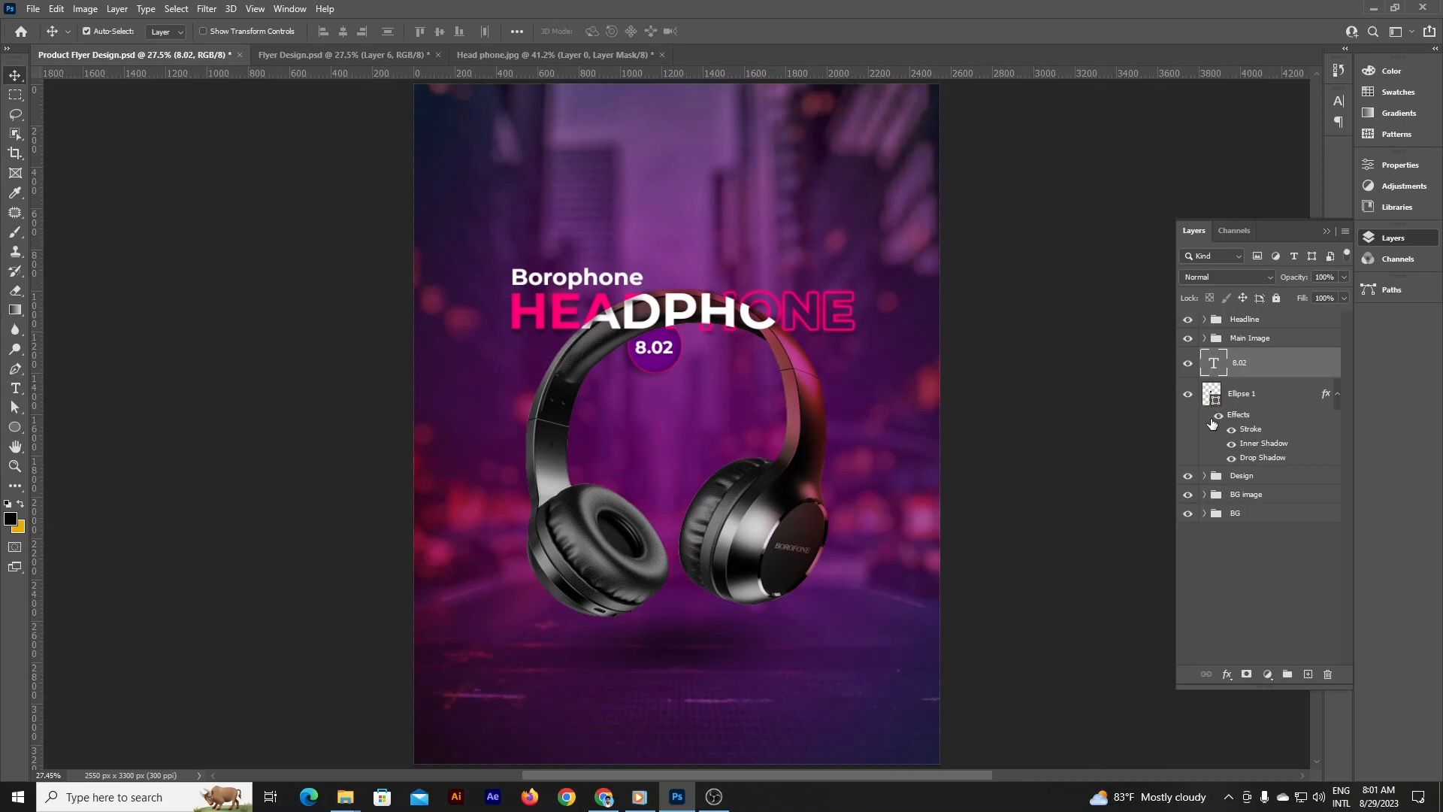
- Change the font weight of the 8.02 text to Montserrat Regular
{"action": "double_click", "coordinate": [1213, 363]}
{"action": "left_click", "coordinate": [323, 31]}
{"action": "left_click", "coordinate": [323, 118]}
{"action": "key", "text": "ctrl+Return"}
- Add a soft black drop shadow at a 30° angle with 32% opacity to the 8.02 text
{"action": "left_click", "coordinate": [1226, 674]}
{"action": "left_click", "coordinate": [1249, 658]}
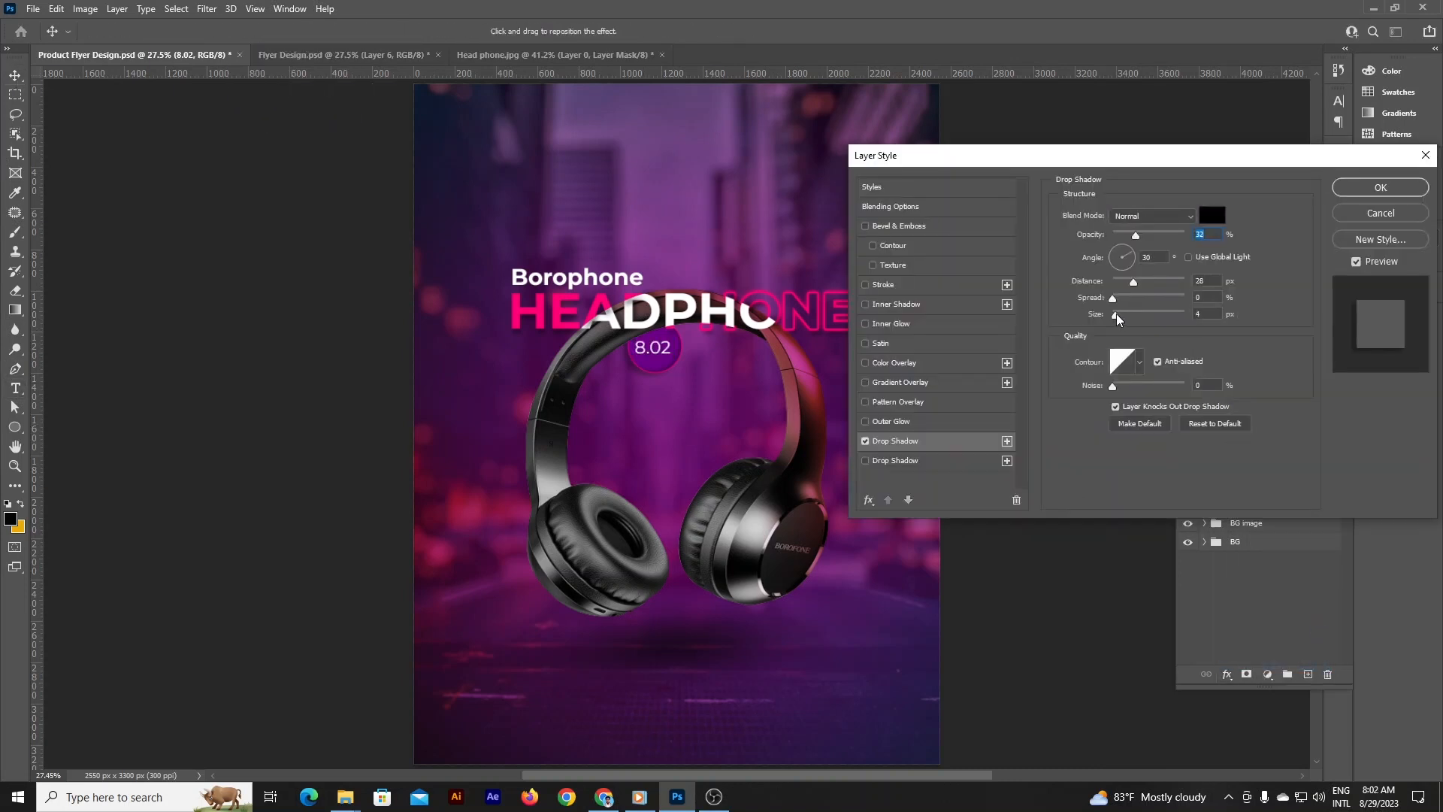
{"action": "left_click", "coordinate": [1120, 318]}
{"action": "left_click", "coordinate": [1381, 187]}
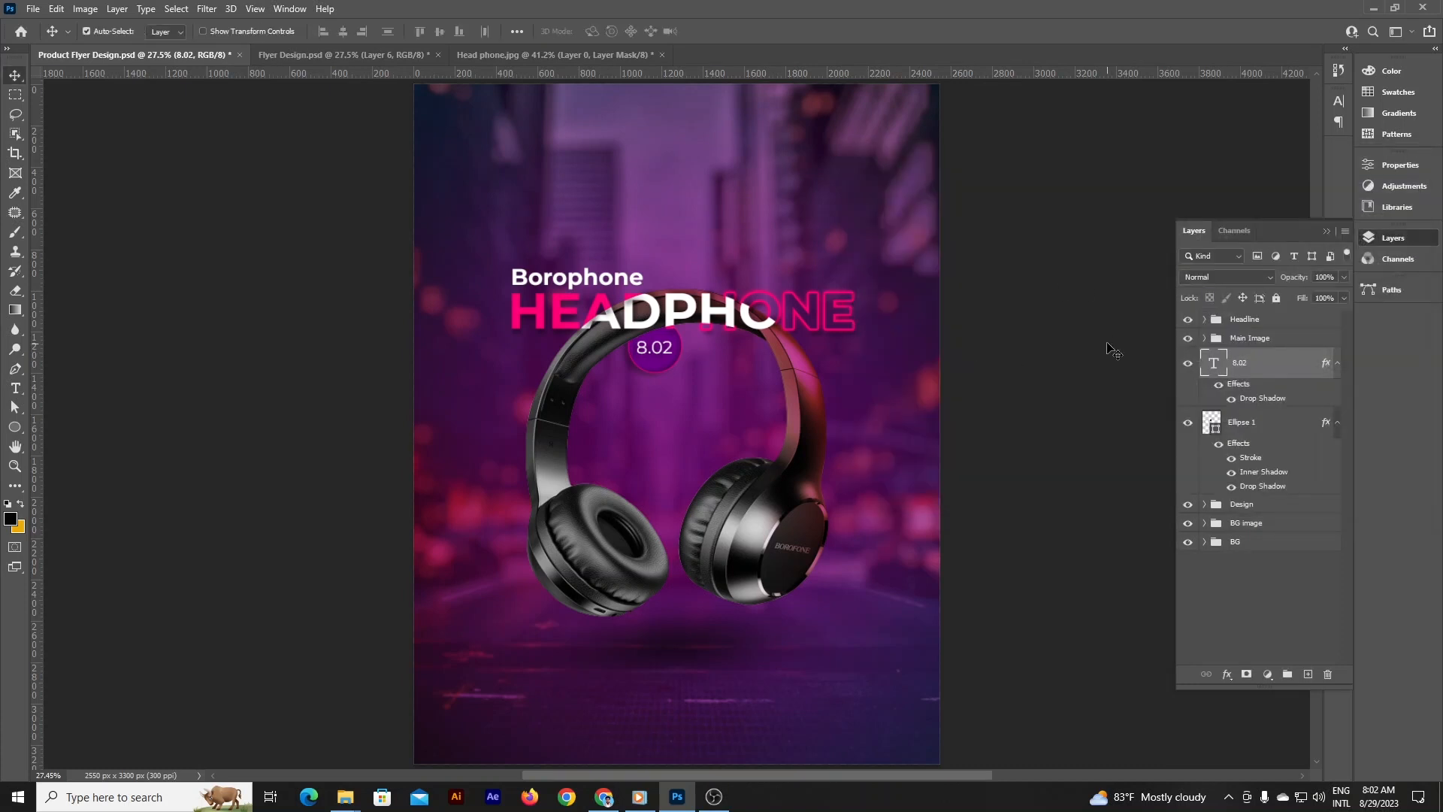
{"action": "double_click", "coordinate": [1229, 396]}
{"action": "key", "text": "Return"}
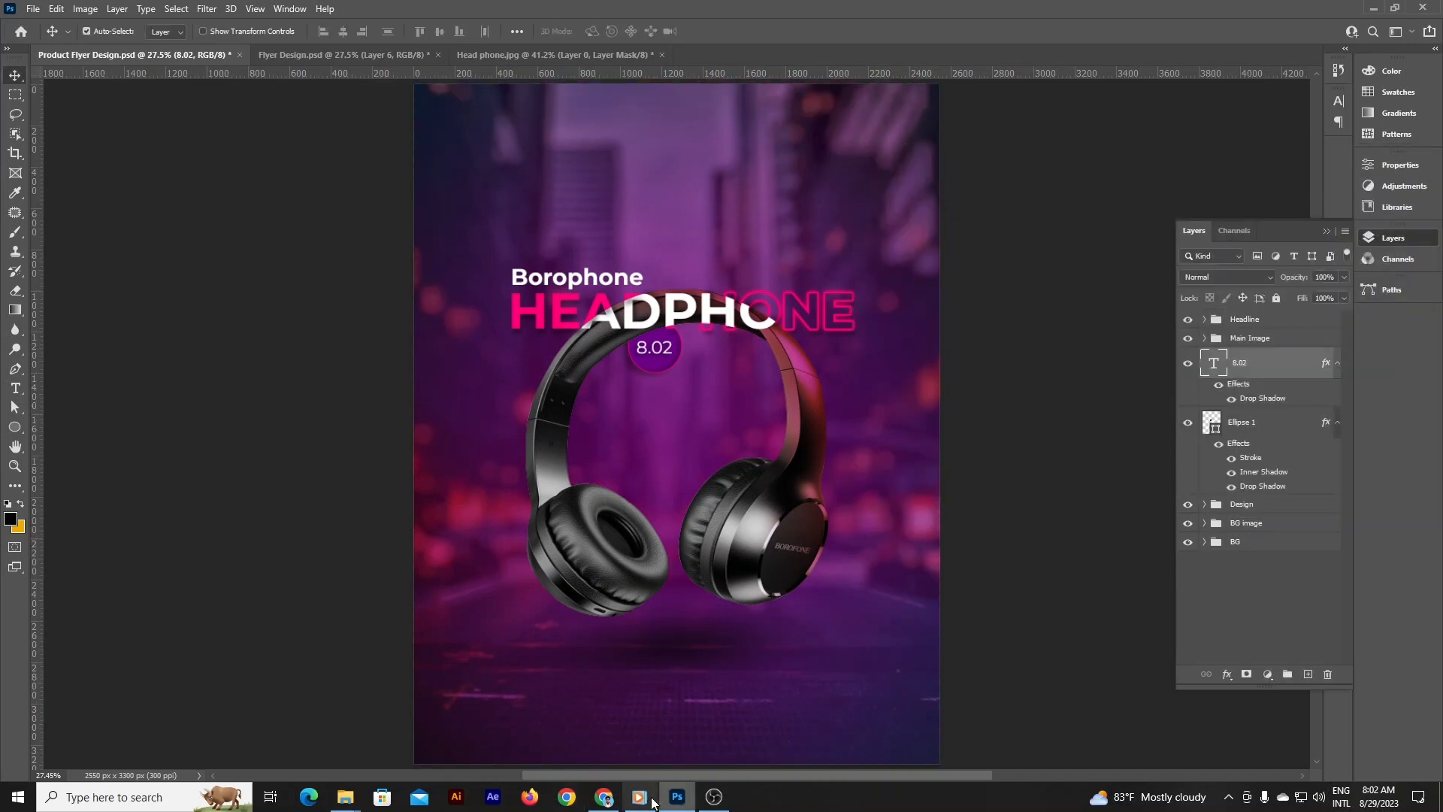
- Switch to Chrome and search Google Images for borophone logo
{"action": "left_click", "coordinate": [603, 796]}
{"action": "double_click", "coordinate": [162, 116]}
{"action": "type", "text": "bor"}
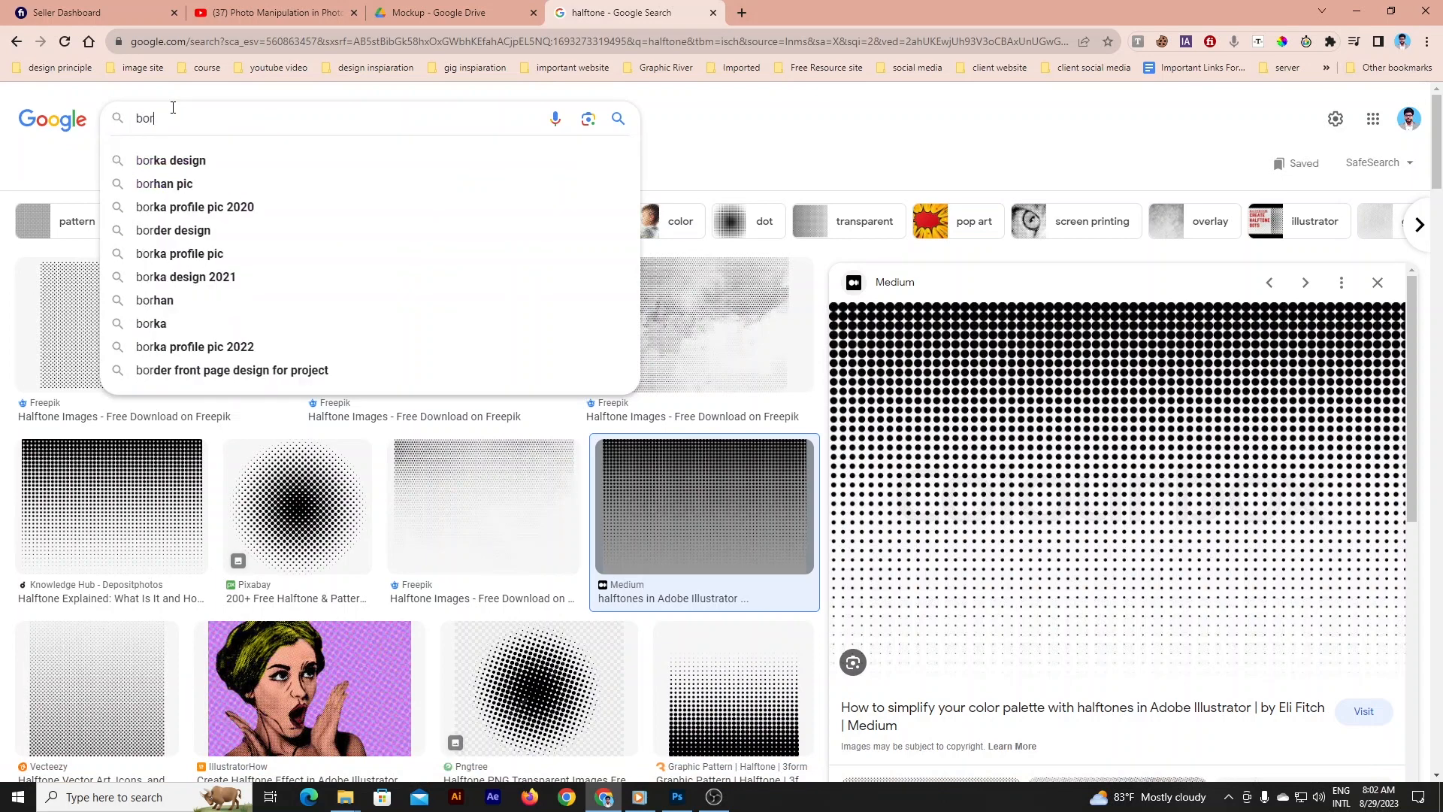
{"action": "type", "text": "ophone logo"}
{"action": "key", "text": "Return"}
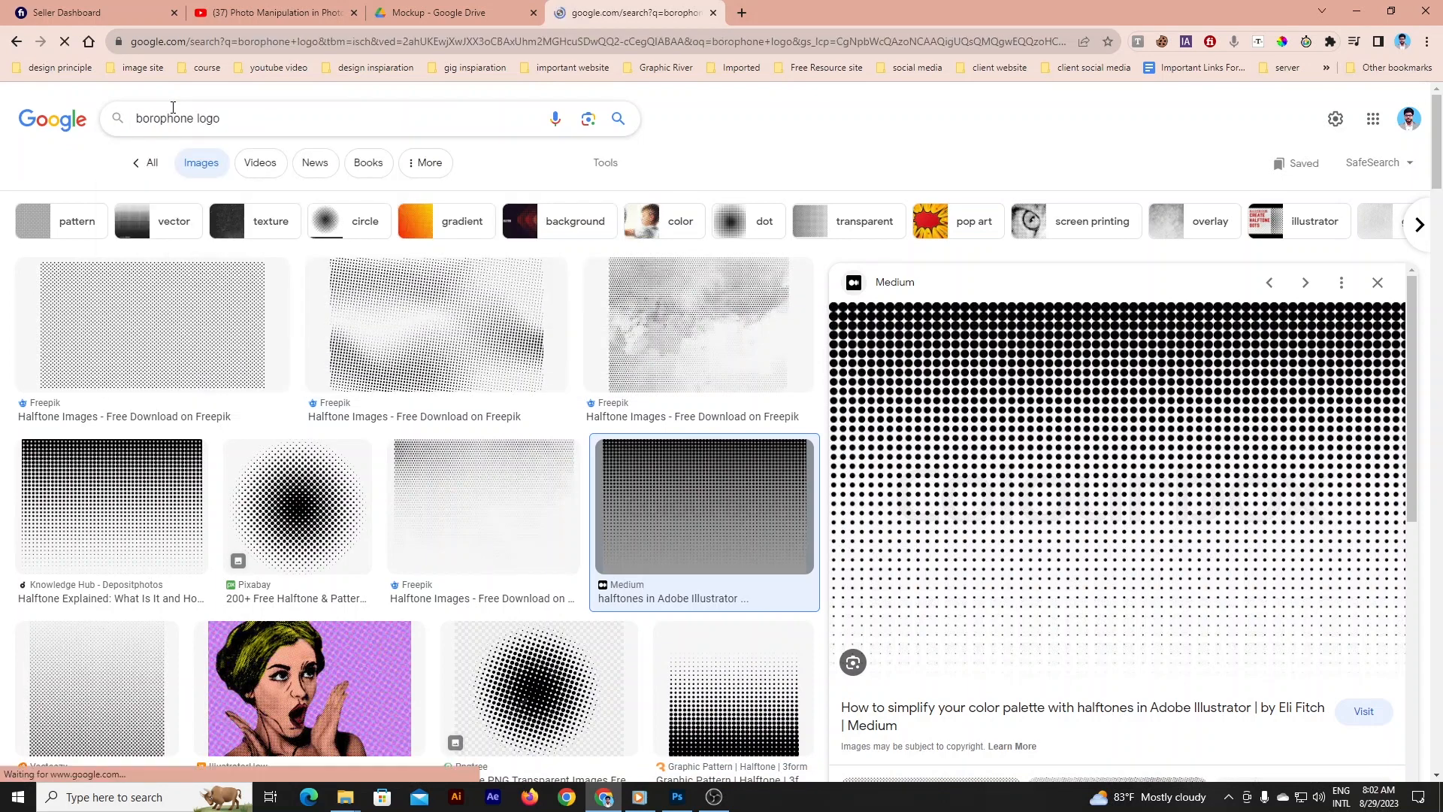
- Copy the mediapark.uz Borofone logo and try it at the top of the flyer in Photoshop
{"action": "left_click", "coordinate": [533, 418]}
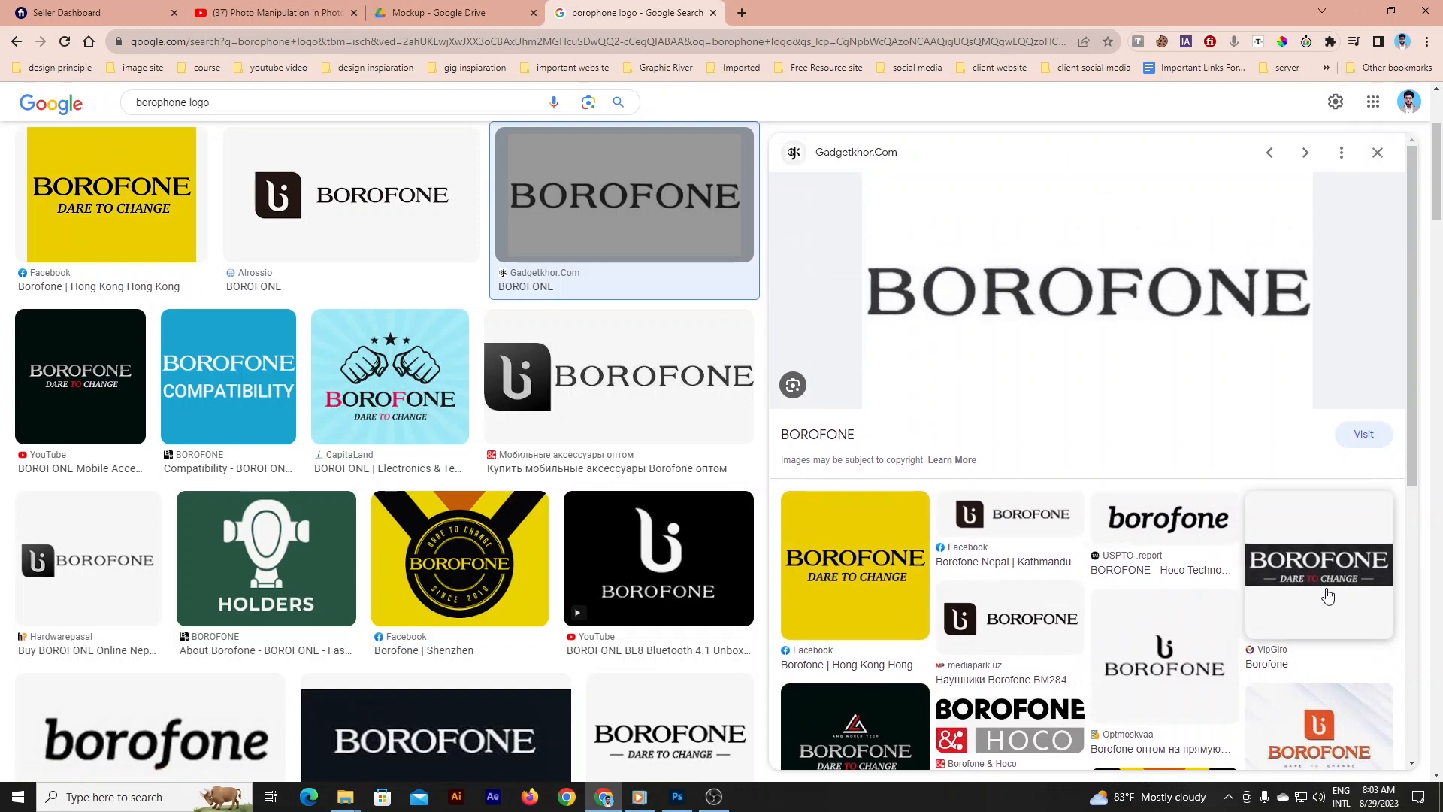
{"action": "left_click", "coordinate": [1040, 620]}
{"action": "right_click", "coordinate": [1094, 289]}
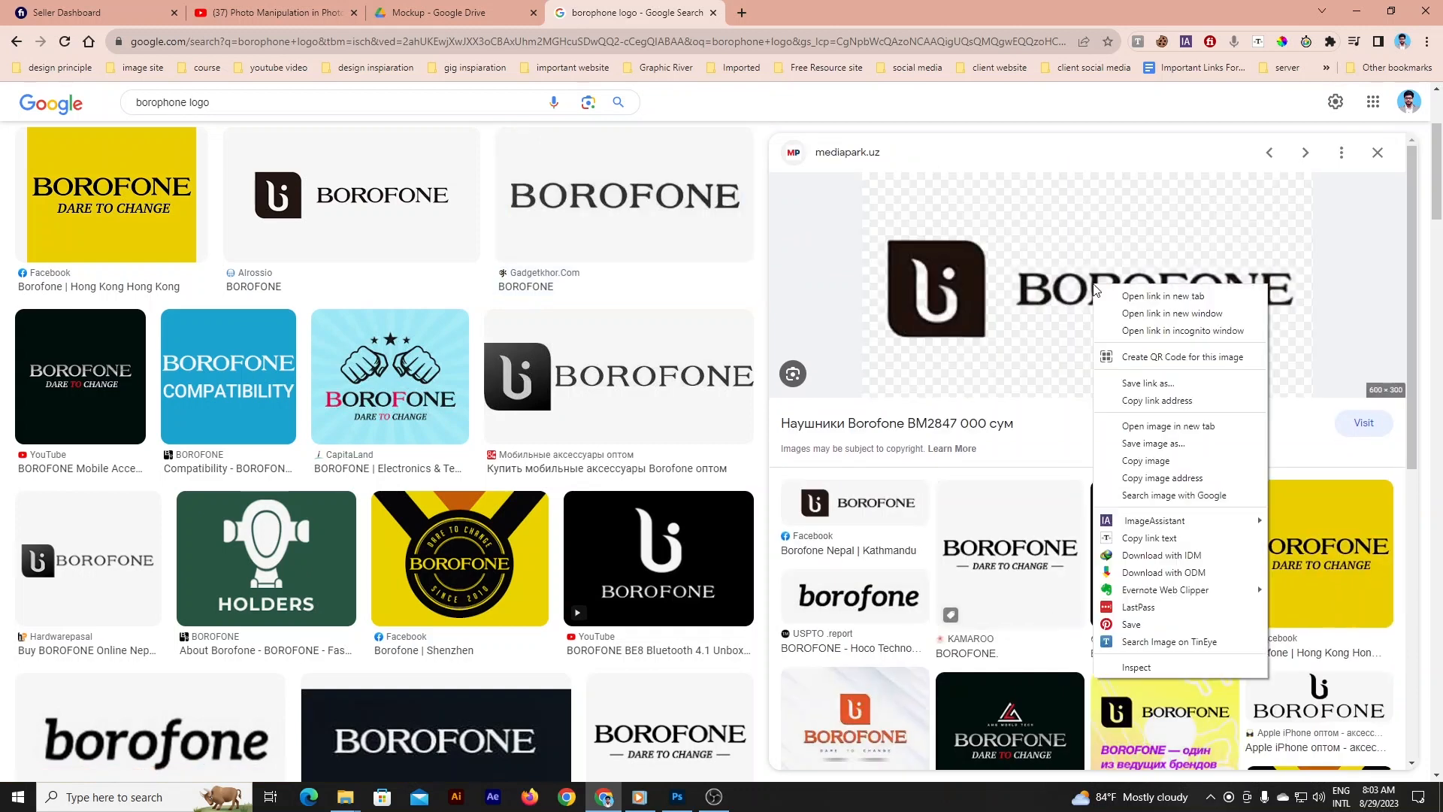
{"action": "left_click", "coordinate": [1145, 459]}
{"action": "key", "text": "alt+Tab"}
{"action": "key", "text": "ctrl+v"}
{"action": "left_click_drag", "start_coordinate": [709, 416], "coordinate": [708, 188]}
- Back in Chrome, save the wide transparent BOROFONE logo with the icon as a PNG in a folder on the Graphic Design drive
{"action": "key", "text": "alt+Tab"}
{"action": "left_click", "coordinate": [611, 396]}
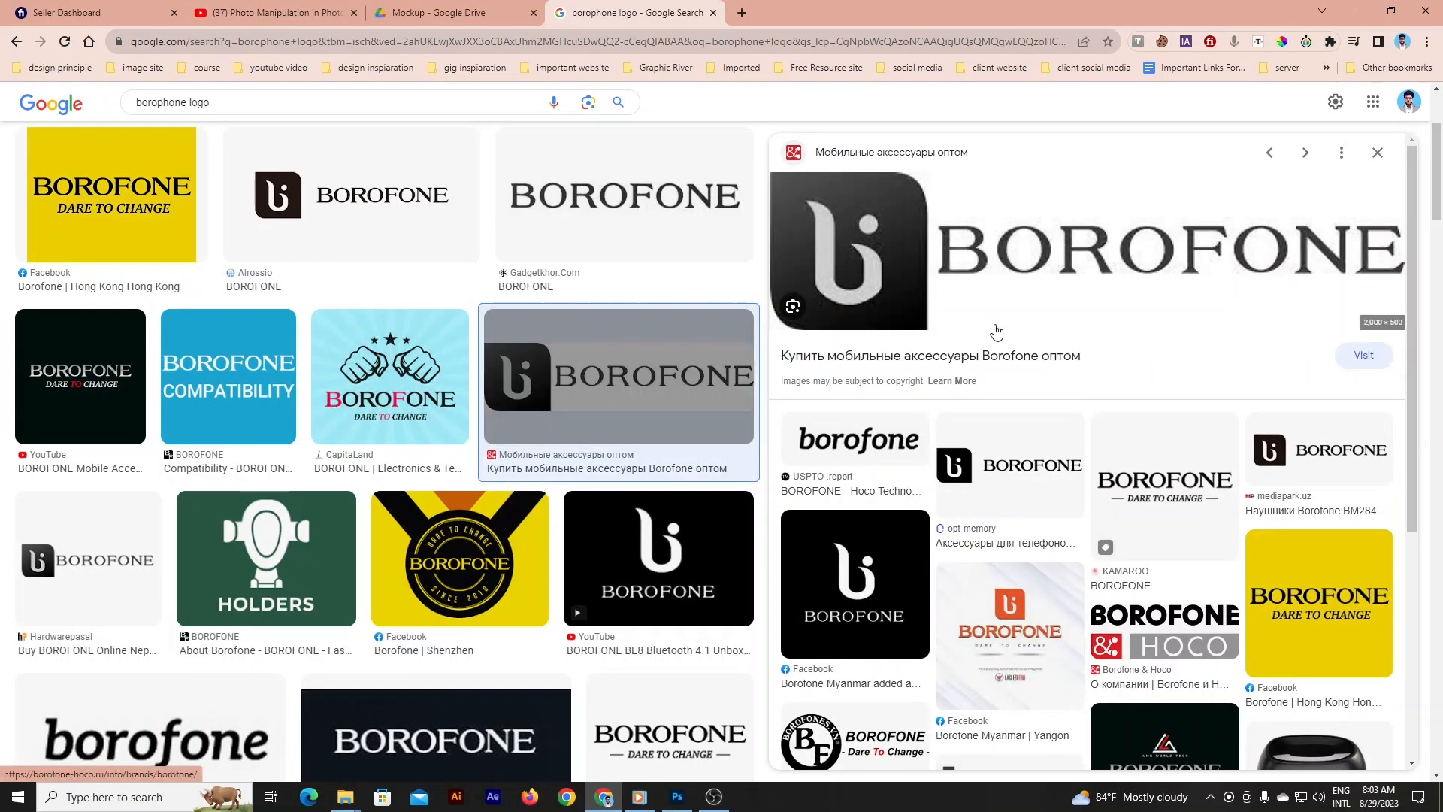
{"action": "scroll", "coordinate": [995, 332], "scroll_direction": "up", "scroll_amount": 1}
{"action": "right_click", "coordinate": [958, 327]}
{"action": "left_click", "coordinate": [1007, 477]}
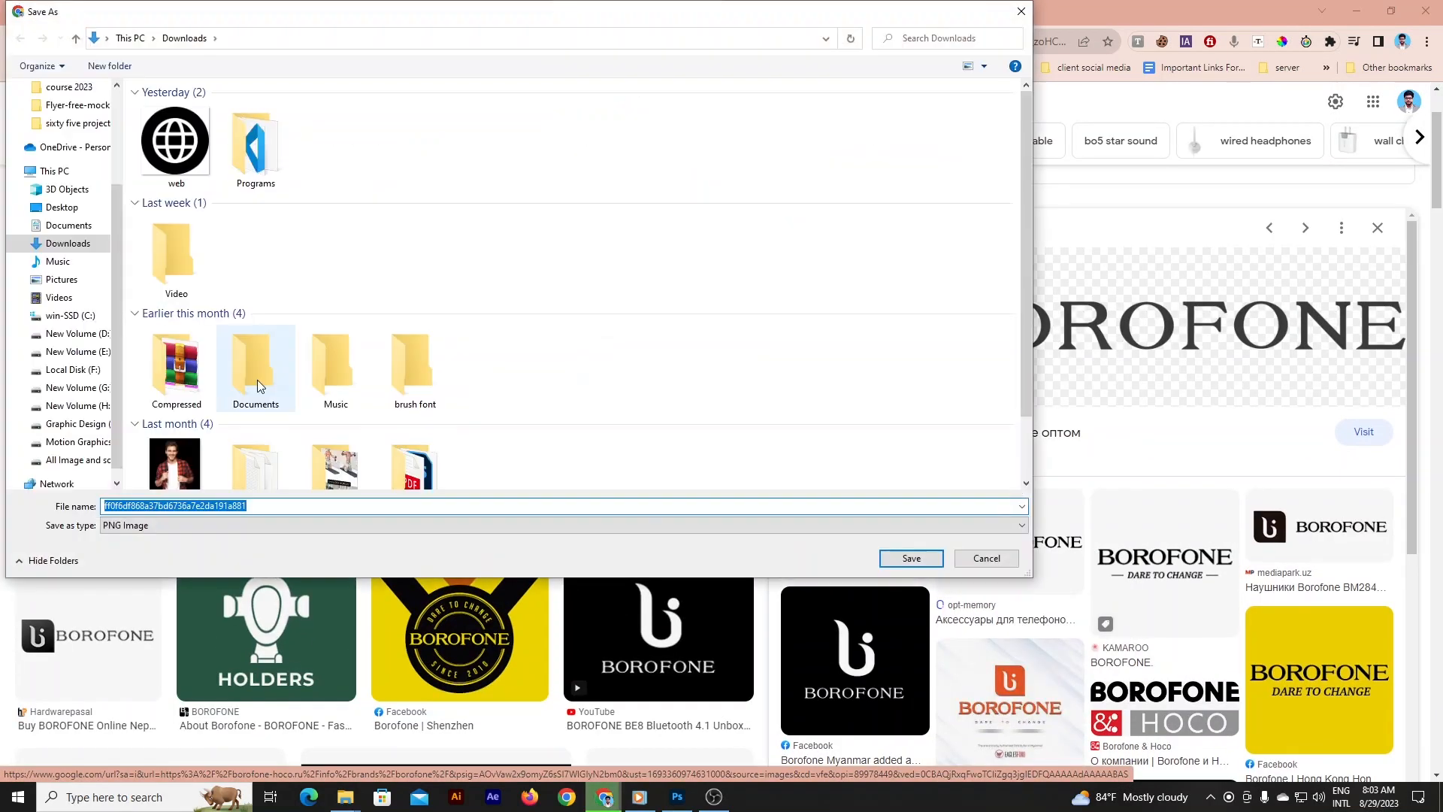
{"action": "left_click", "coordinate": [71, 424]}
{"action": "double_click", "coordinate": [176, 132]}
{"action": "left_click", "coordinate": [912, 558]}
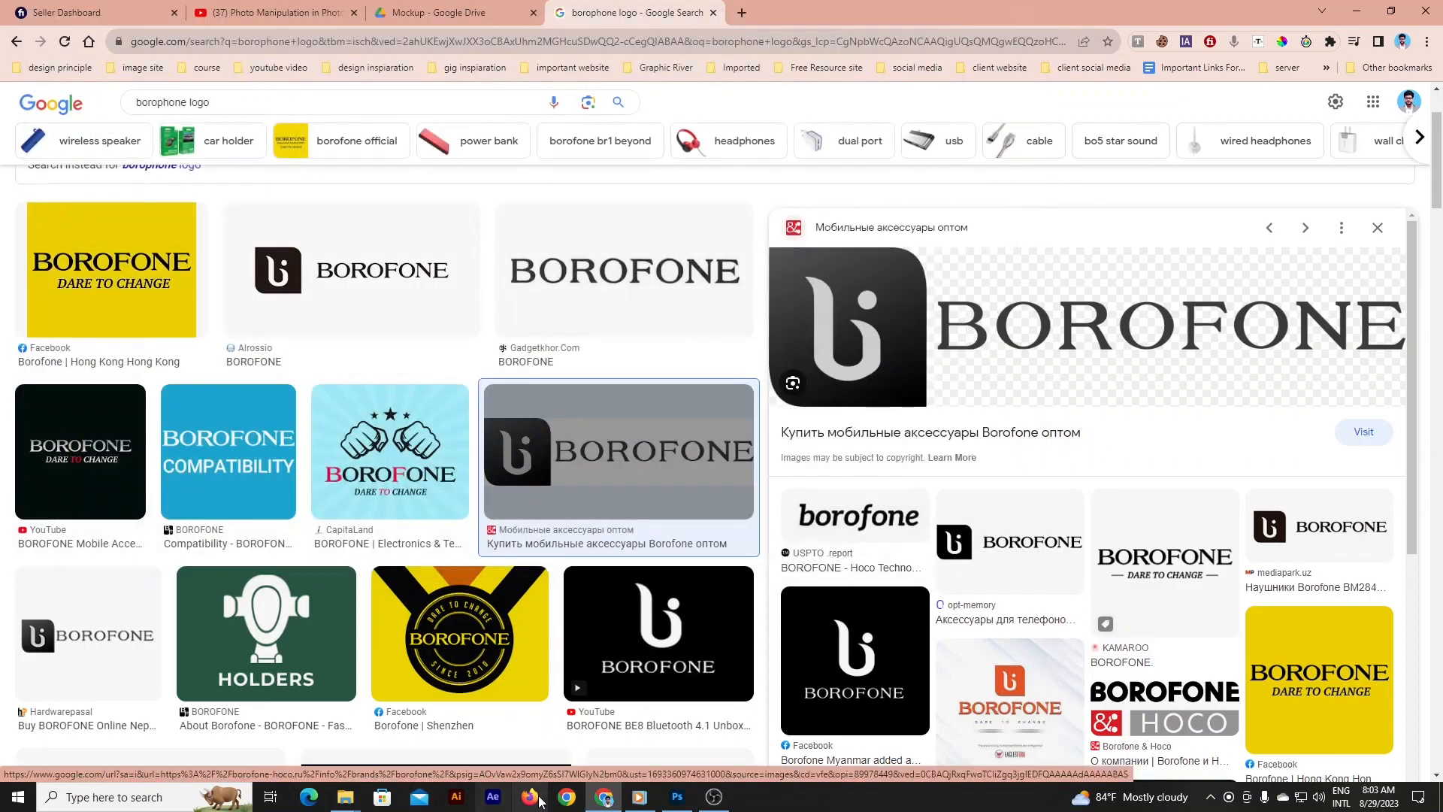
- Place the saved BOROFONE logo into the flyer, scale it down and centre it near the top edge
{"action": "left_click", "coordinate": [345, 796]}
{"action": "left_click_drag", "start_coordinate": [741, 147], "coordinate": [683, 327]}
{"action": "left_click_drag", "start_coordinate": [940, 489], "coordinate": [766, 446]}
{"action": "left_click_drag", "start_coordinate": [705, 417], "coordinate": [719, 132]}
{"action": "key", "text": "Return"}
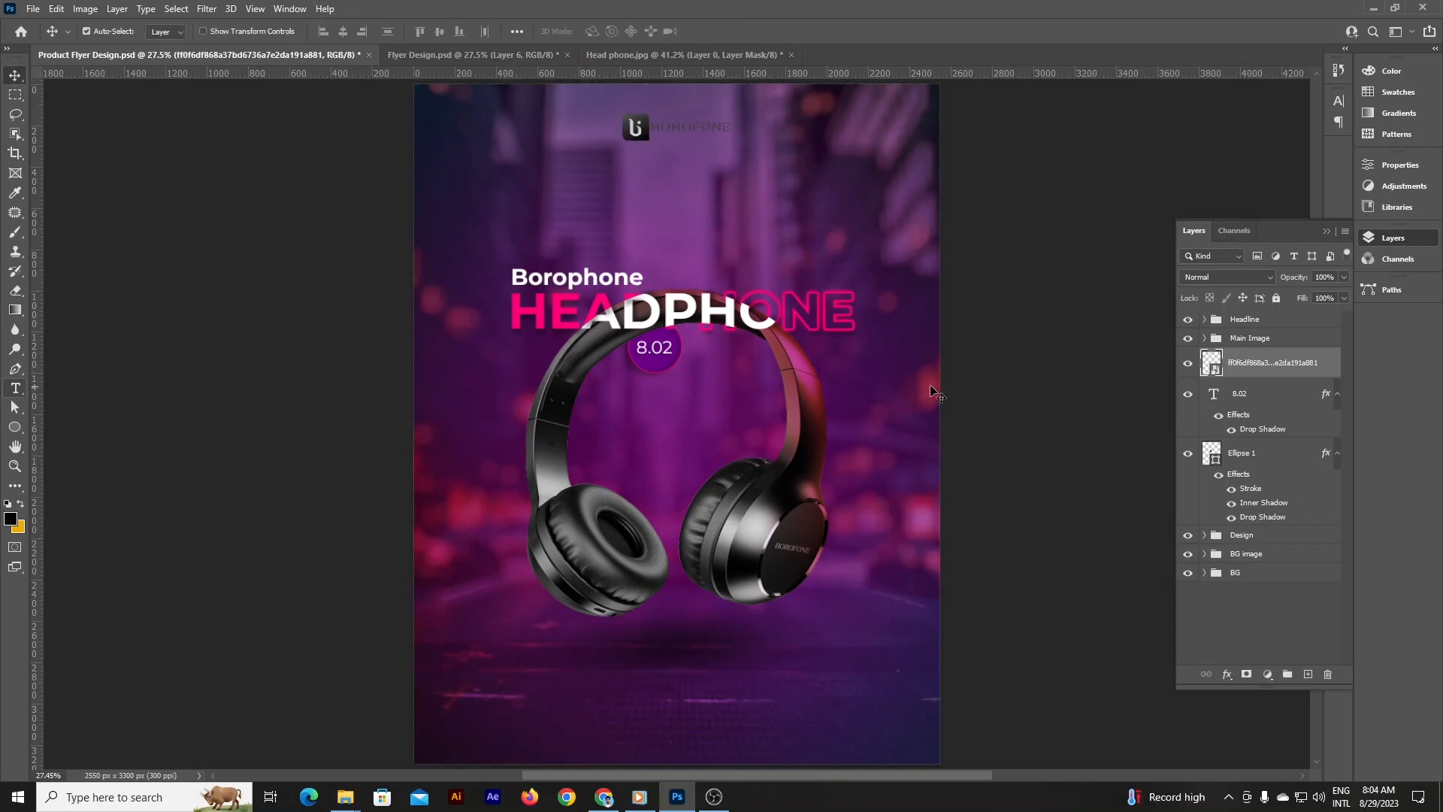
- Select the BOROFONE wordmark of the logo and copy it to its own layer
{"action": "right_click", "coordinate": [1267, 366]}
{"action": "left_click", "coordinate": [2, 184]}
{"action": "left_click", "coordinate": [15, 95]}
{"action": "left_click_drag", "start_coordinate": [651, 114], "coordinate": [737, 140]}
{"action": "left_click", "coordinate": [767, 143]}
{"action": "key", "text": "ctrl+j"}
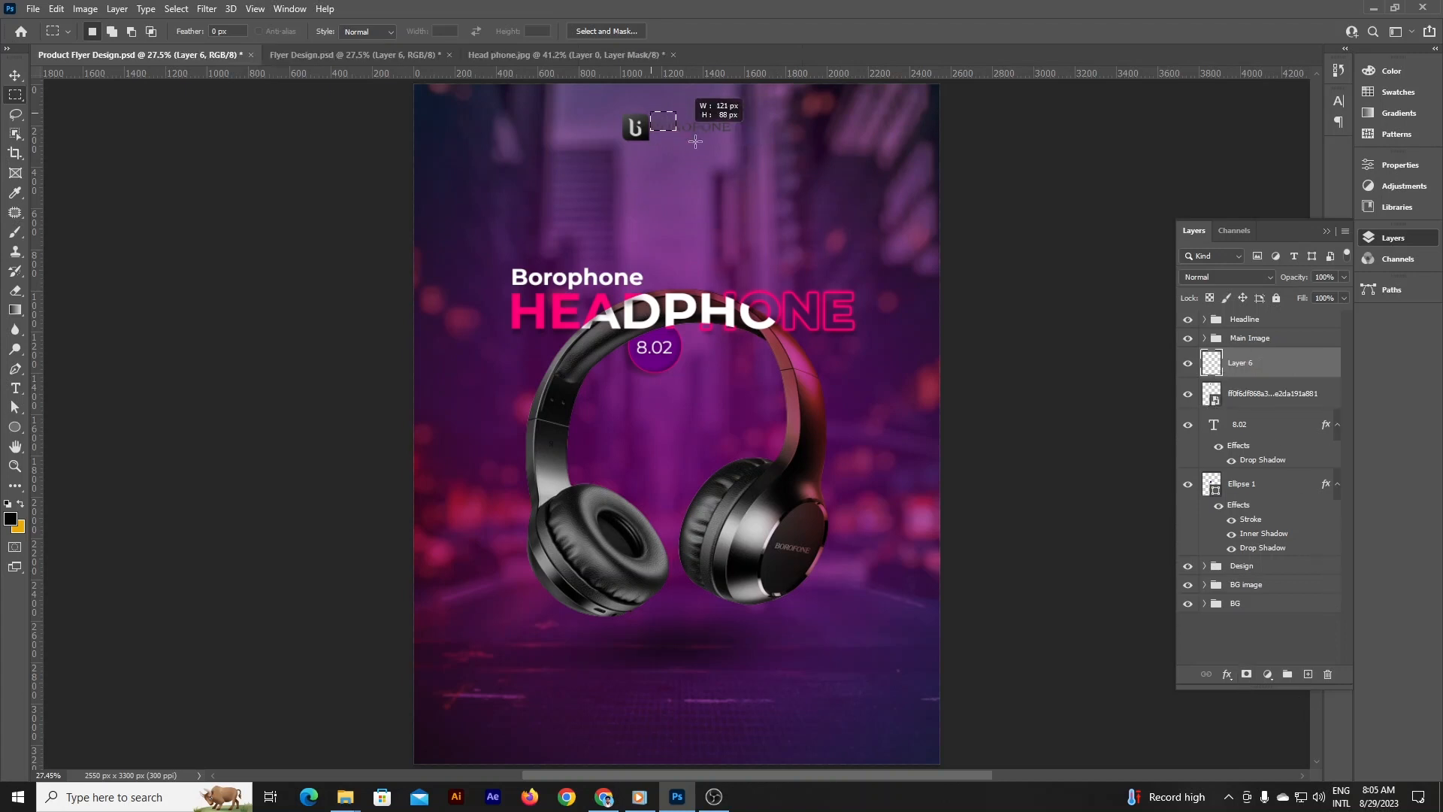
- Mask the original logo layer so that only its square icon remains
{"action": "left_click_drag", "start_coordinate": [599, 105], "coordinate": [651, 151]}
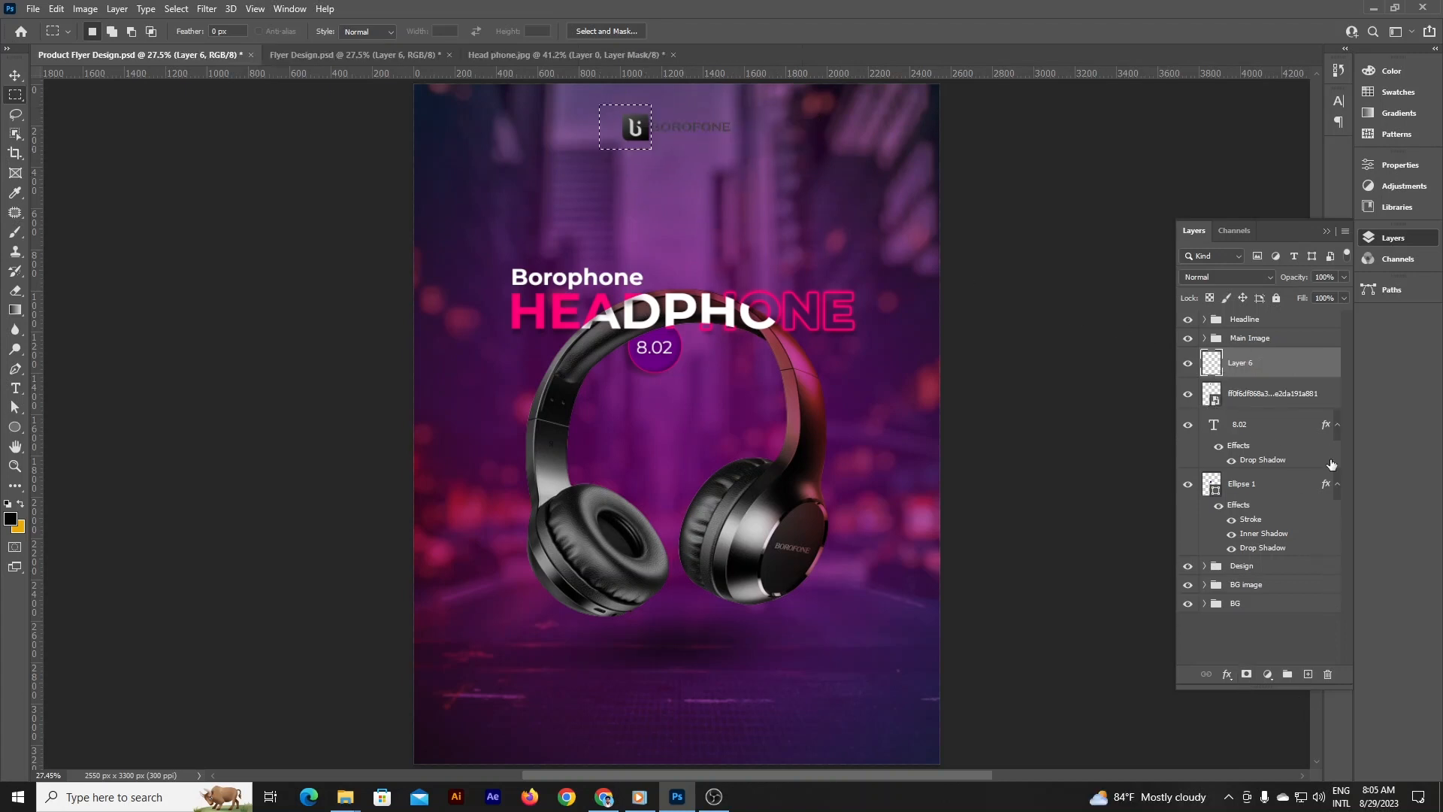
{"action": "left_click", "coordinate": [1277, 398]}
{"action": "left_click", "coordinate": [1245, 674]}
{"action": "key", "text": "v"}
- Apply a white Color Overlay at 100% opacity to the BOROFONE wordmark layer
{"action": "left_click", "coordinate": [1328, 374]}
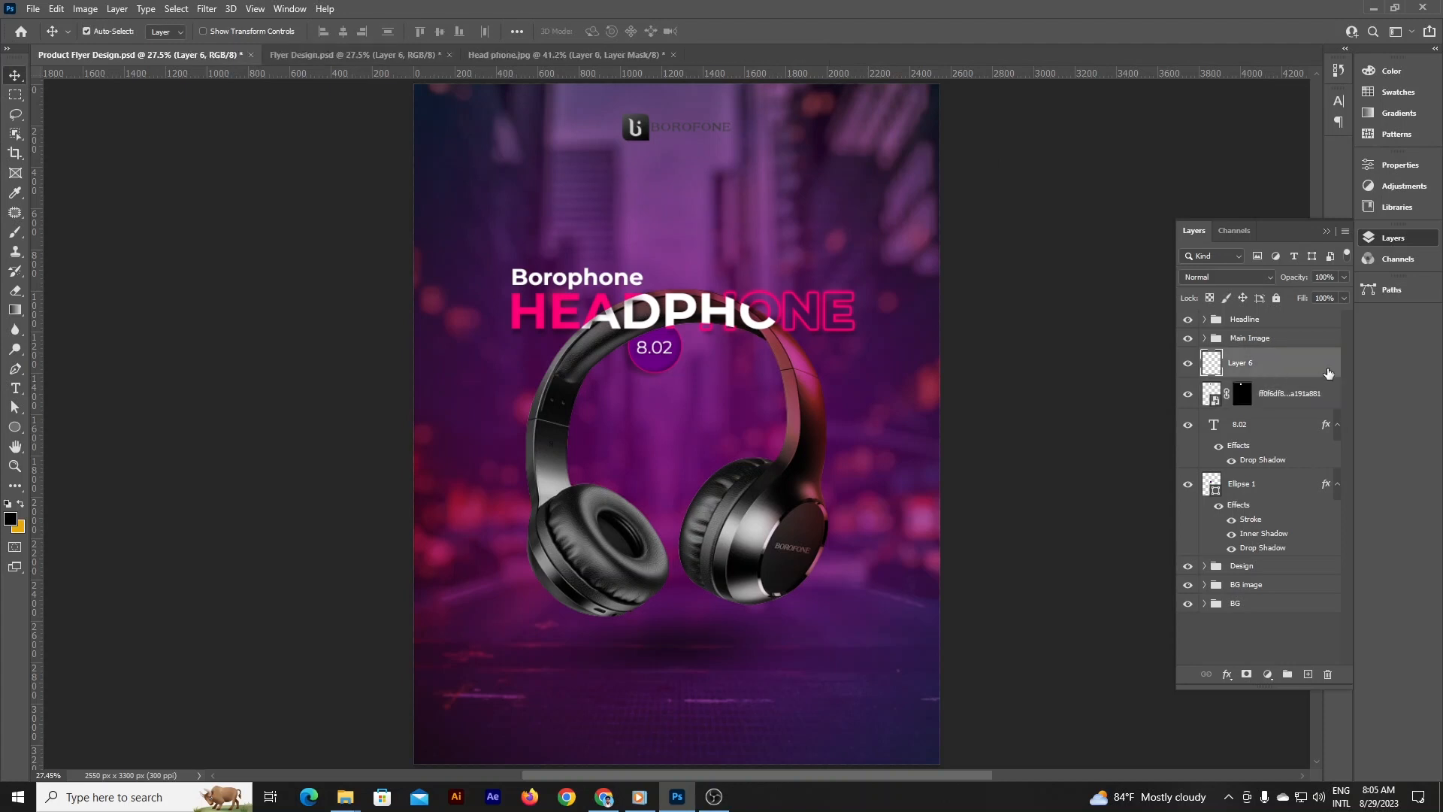
{"action": "double_click", "coordinate": [1327, 369]}
{"action": "left_click", "coordinate": [945, 365]}
{"action": "left_click", "coordinate": [1212, 218]}
{"action": "key", "text": "Escape"}
{"action": "left_click", "coordinate": [1212, 216]}
{"action": "left_click", "coordinate": [557, 311]}
{"action": "left_click", "coordinate": [1266, 460]}
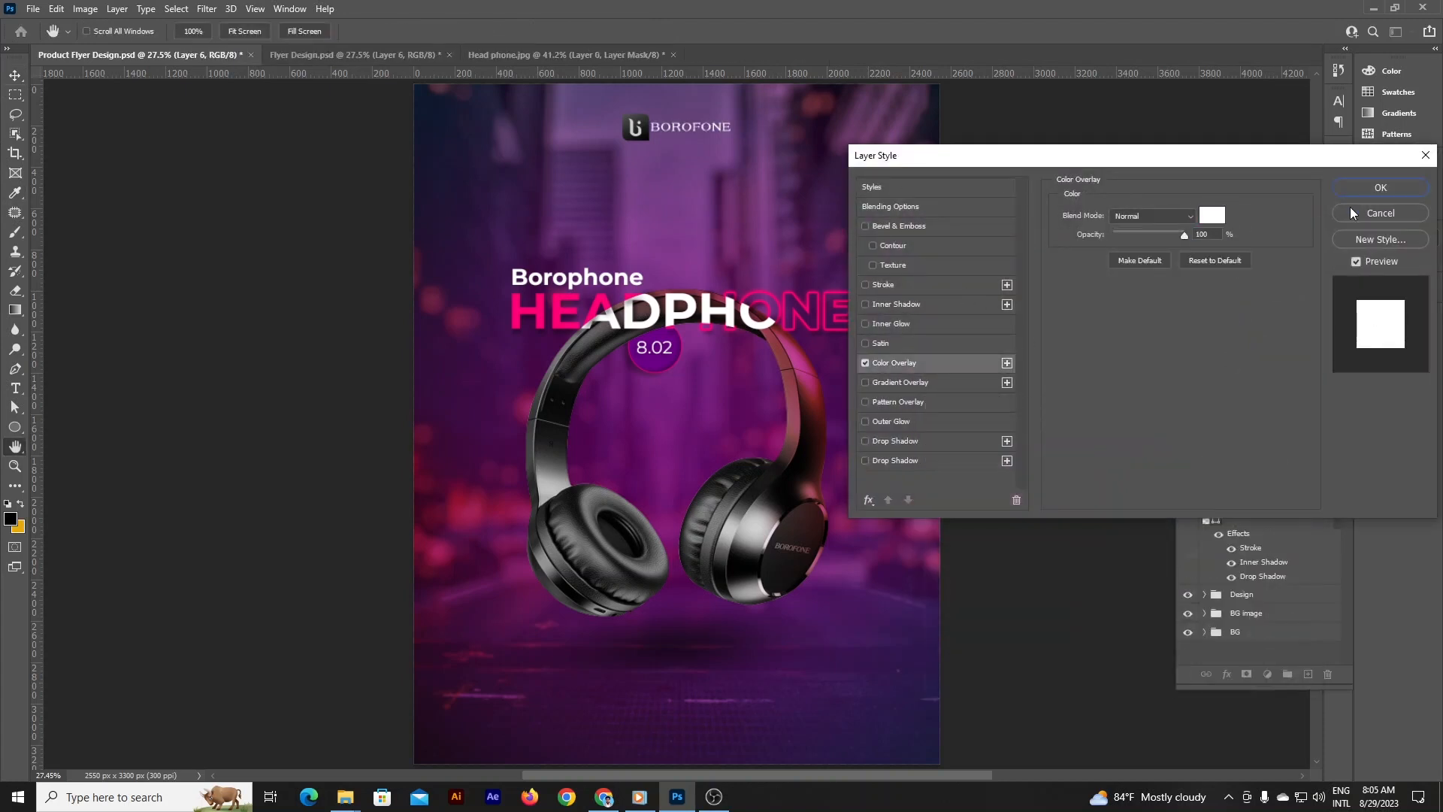
{"action": "left_click", "coordinate": [1382, 188]}
- Group the wordmark and icon layers, name the group Logo and move it to the top of the layer stack
{"action": "left_click", "coordinate": [1294, 435], "text": "shift"}
{"action": "key", "text": "ctrl+g"}
{"action": "double_click", "coordinate": [1234, 356]}
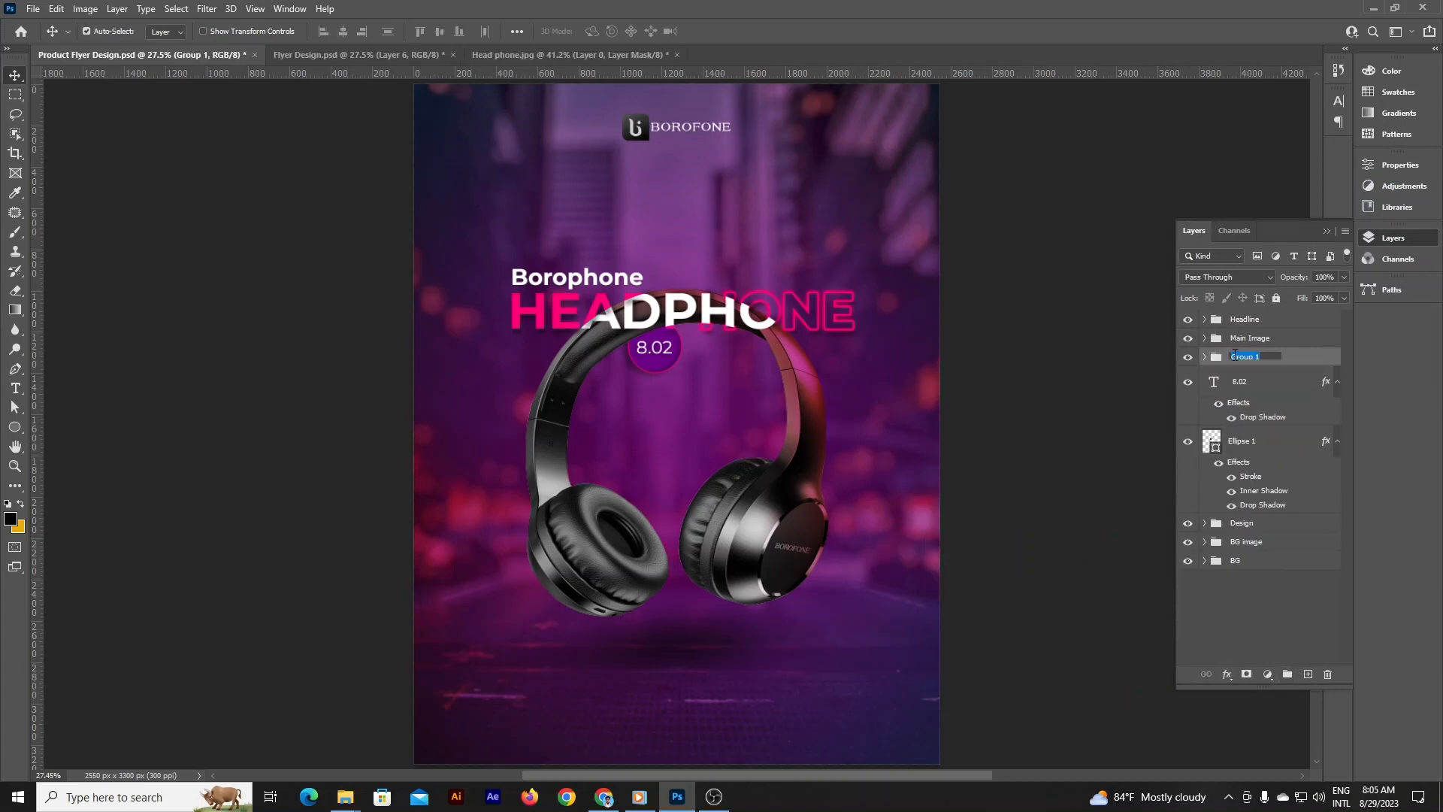
{"action": "left_click_drag", "start_coordinate": [1306, 357], "coordinate": [1314, 324]}
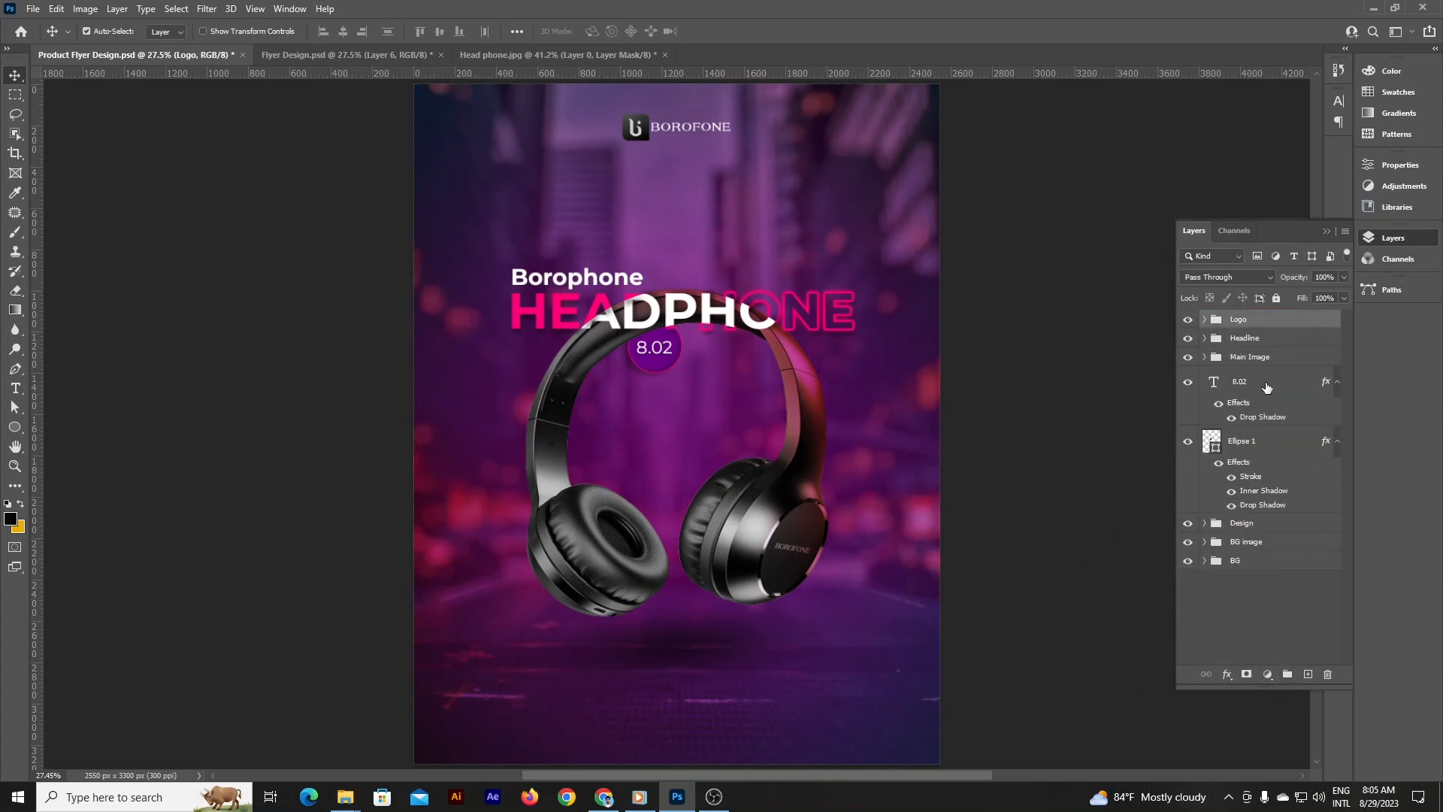
- Switch to Chrome and look up Borophone model names in the Google search suggestions
{"action": "left_click", "coordinate": [1294, 390]}
{"action": "left_click", "coordinate": [1287, 449], "text": "shift"}
{"action": "left_click", "coordinate": [604, 798]}
{"action": "double_click", "coordinate": [244, 107]}
{"action": "key", "text": "BackSpace"}
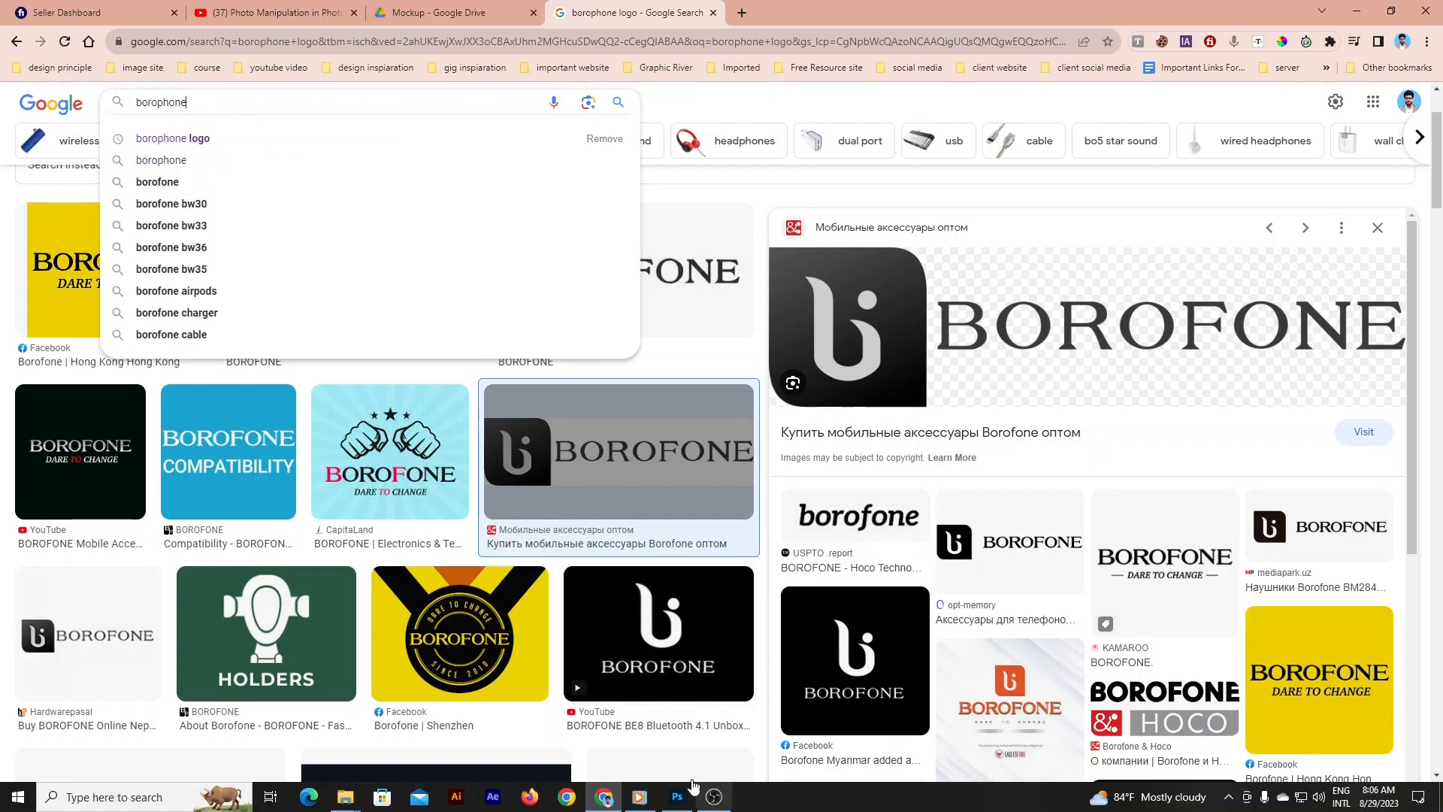
- Return to Photoshop and replace the 8.02 text on the circle with bw.30
{"action": "left_click", "coordinate": [679, 795]}
{"action": "key", "text": "t"}
{"action": "left_click_drag", "start_coordinate": [637, 350], "coordinate": [676, 339]}
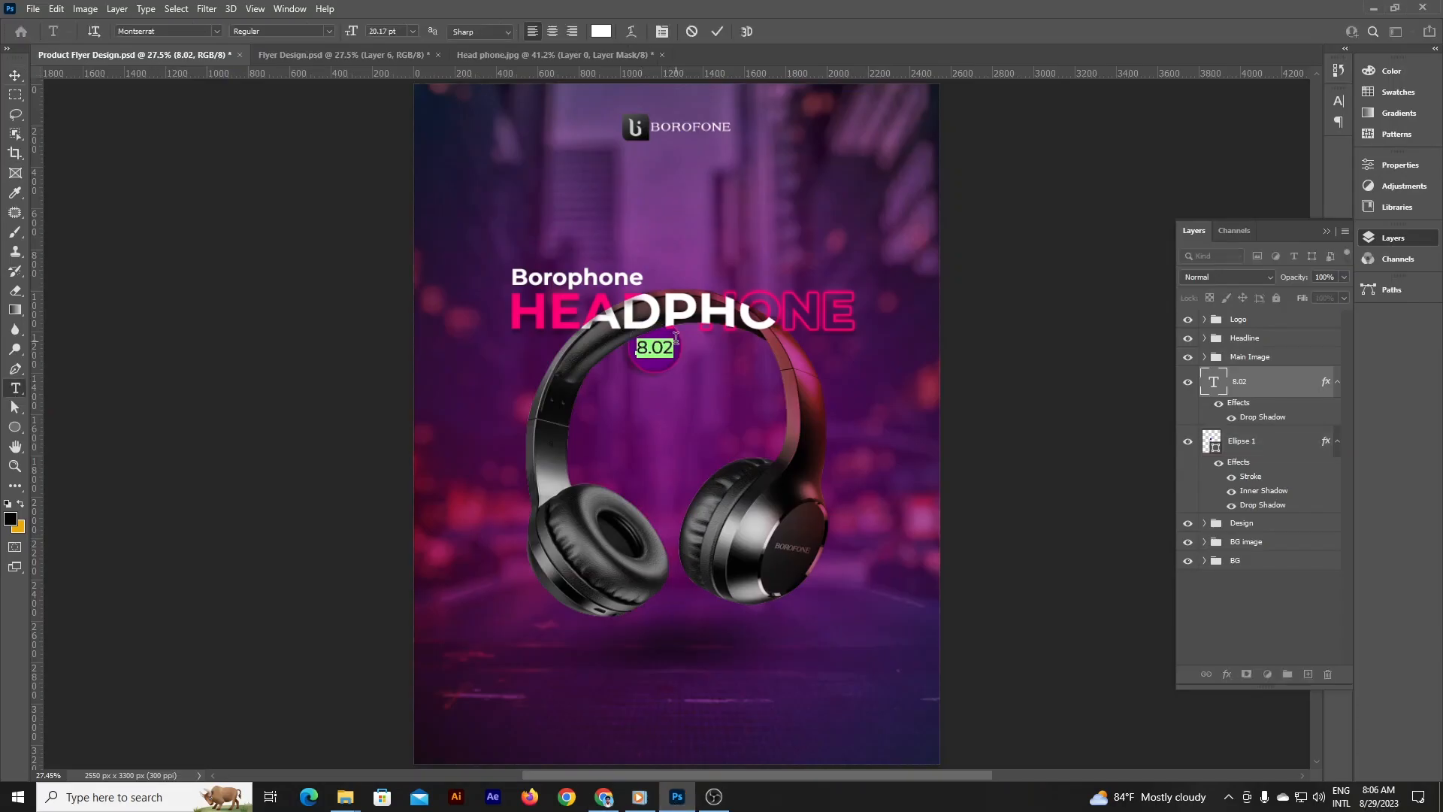
{"action": "type", "text": "b"}
{"action": "left_click", "coordinate": [14, 69]}
- Enlarge the purple circle to fit around the bw.30 text and nudge both into a centred position below the title
{"action": "mouse_move", "coordinate": [658, 363]}
{"action": "left_mouse_down"}
{"action": "mouse_move", "coordinate": [694, 390]}
{"action": "mouse_move", "coordinate": [668, 355]}
{"action": "left_mouse_up"}
{"action": "key", "text": "ctrl+t"}
{"action": "key", "text": "Return"}
{"action": "key", "text": "shift+Left"}
{"action": "left_click_drag", "start_coordinate": [673, 377], "coordinate": [671, 368]}
{"action": "left_click", "coordinate": [674, 356]}
{"action": "key", "text": "shift+Up"}
{"action": "key", "text": "shift+Up"}
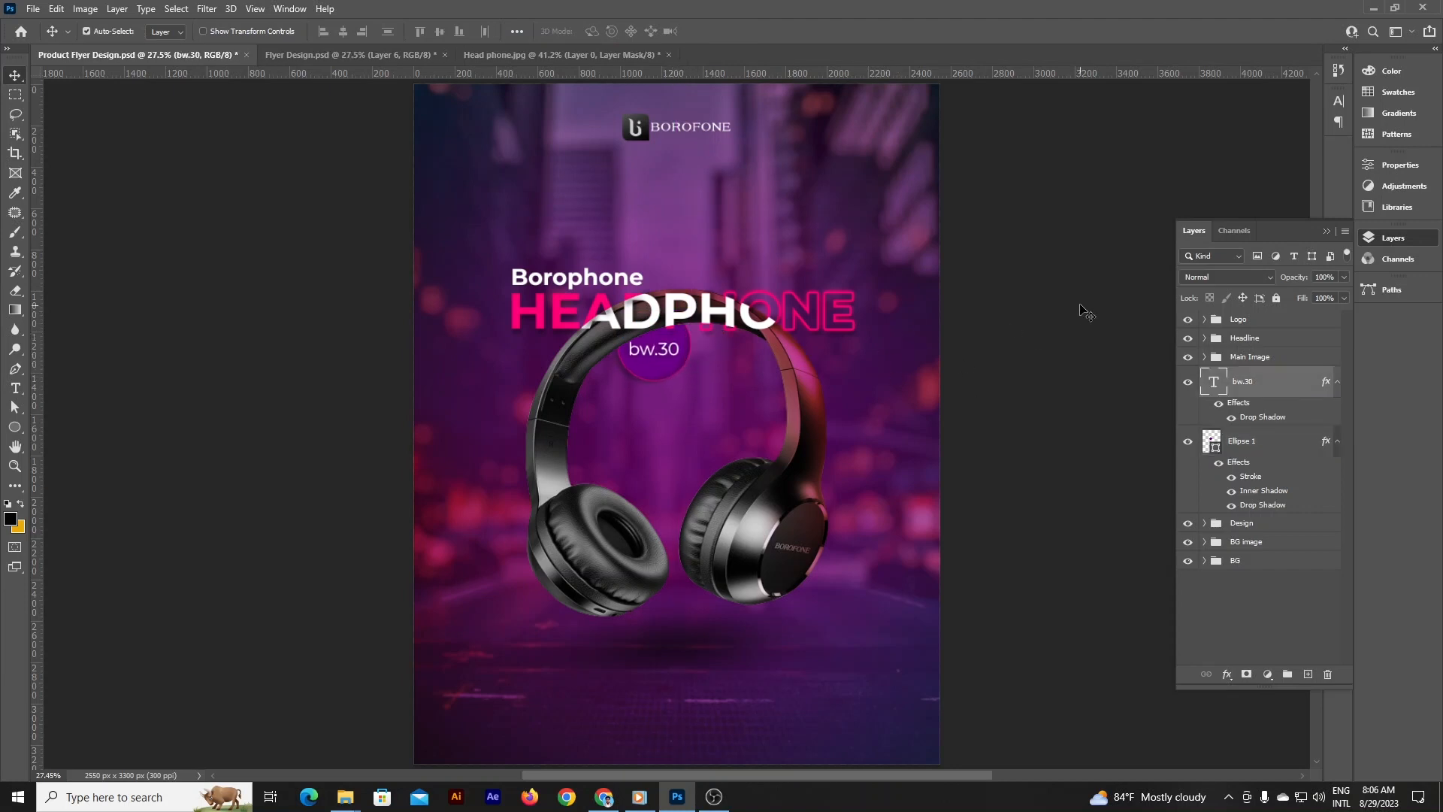
{"action": "key", "text": "Left"}
{"action": "key", "text": "Left"}
{"action": "key", "text": "Up"}
{"action": "key", "text": "Down"}
{"action": "key", "text": "Down"}
- Hide Layer 5 in the Main Image group and add a new layer below it, clipped to the headphone layer
{"action": "left_click", "coordinate": [855, 427]}
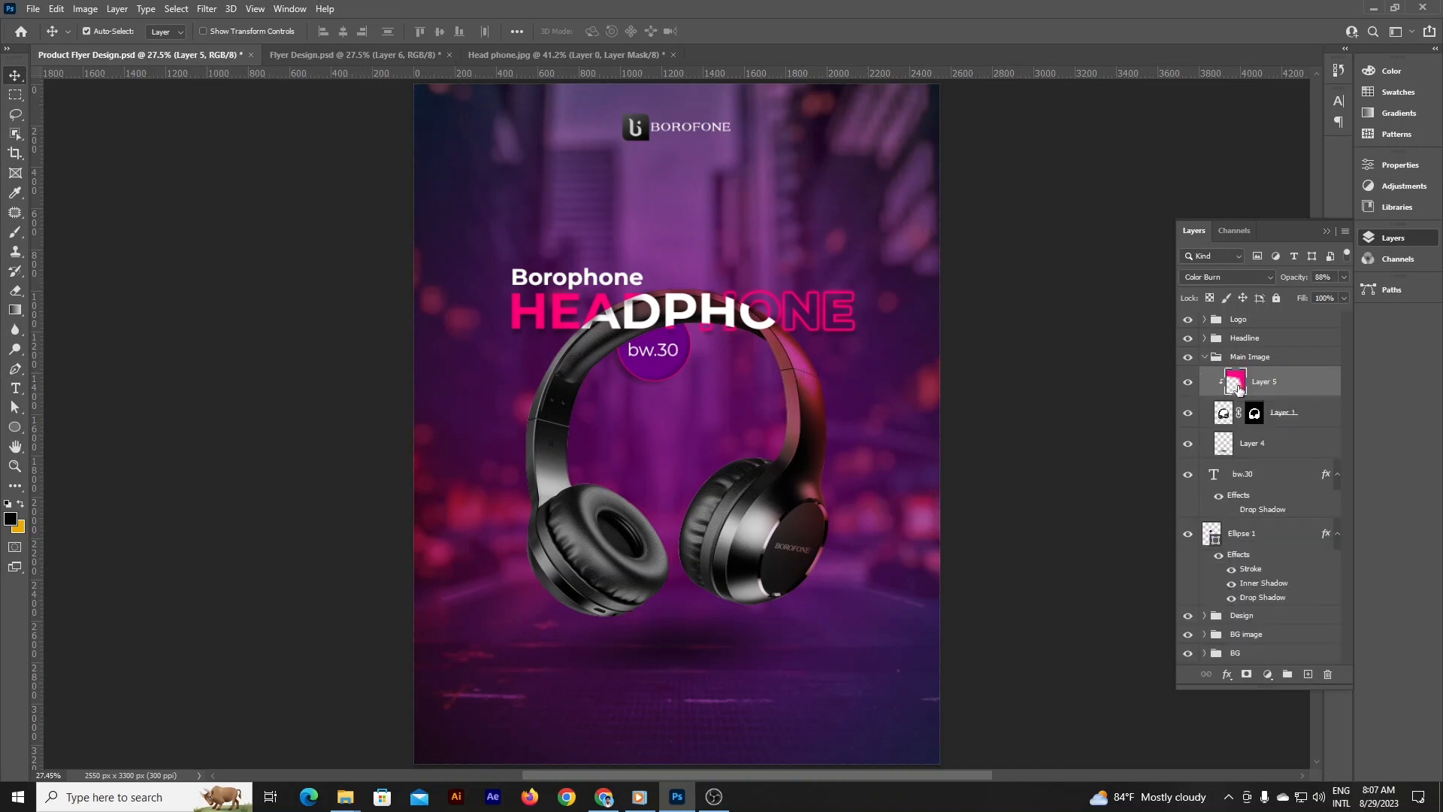
{"action": "left_click", "coordinate": [1308, 674], "text": "ctrl"}
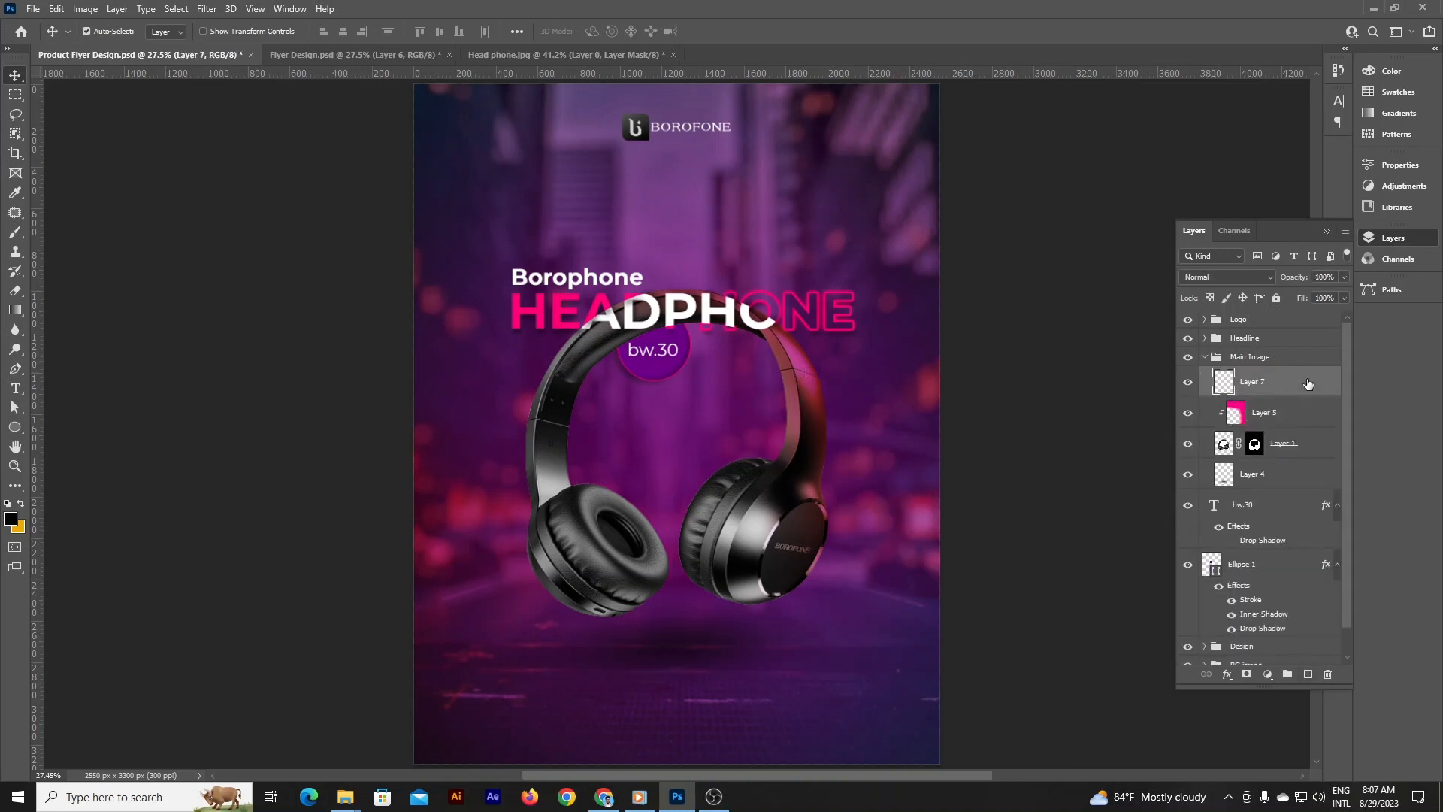
{"action": "left_click", "coordinate": [1188, 383]}
- Try pink gradients running diagonally from the upper right to the lower left of the headphones
{"action": "left_click", "coordinate": [15, 309]}
{"action": "left_click_drag", "start_coordinate": [857, 304], "coordinate": [604, 432]}
{"action": "key", "text": "ctrl+z"}
{"action": "left_click_drag", "start_coordinate": [844, 376], "coordinate": [590, 508]}
{"action": "key", "text": "ctrl+z"}
- Set Layer 7 to Multiply and apply a pink-to-transparent gradient from the headphones' upper left toward their centre
{"action": "left_click", "coordinate": [1227, 277]}
{"action": "left_click", "coordinate": [1231, 336]}
{"action": "left_click_drag", "start_coordinate": [535, 284], "coordinate": [687, 500]}
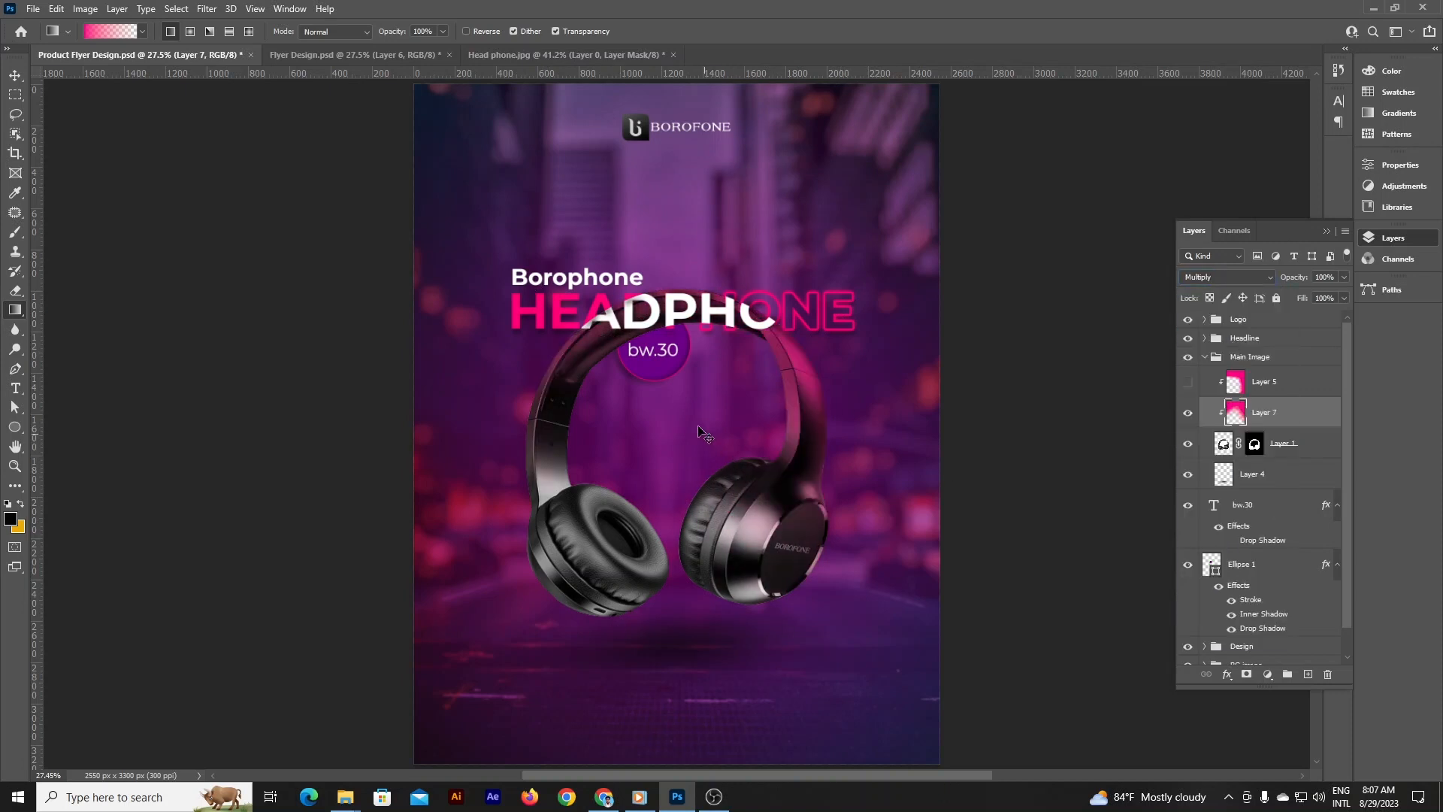
{"action": "scroll", "coordinate": [953, 417], "scroll_direction": "down", "scroll_amount": 1}
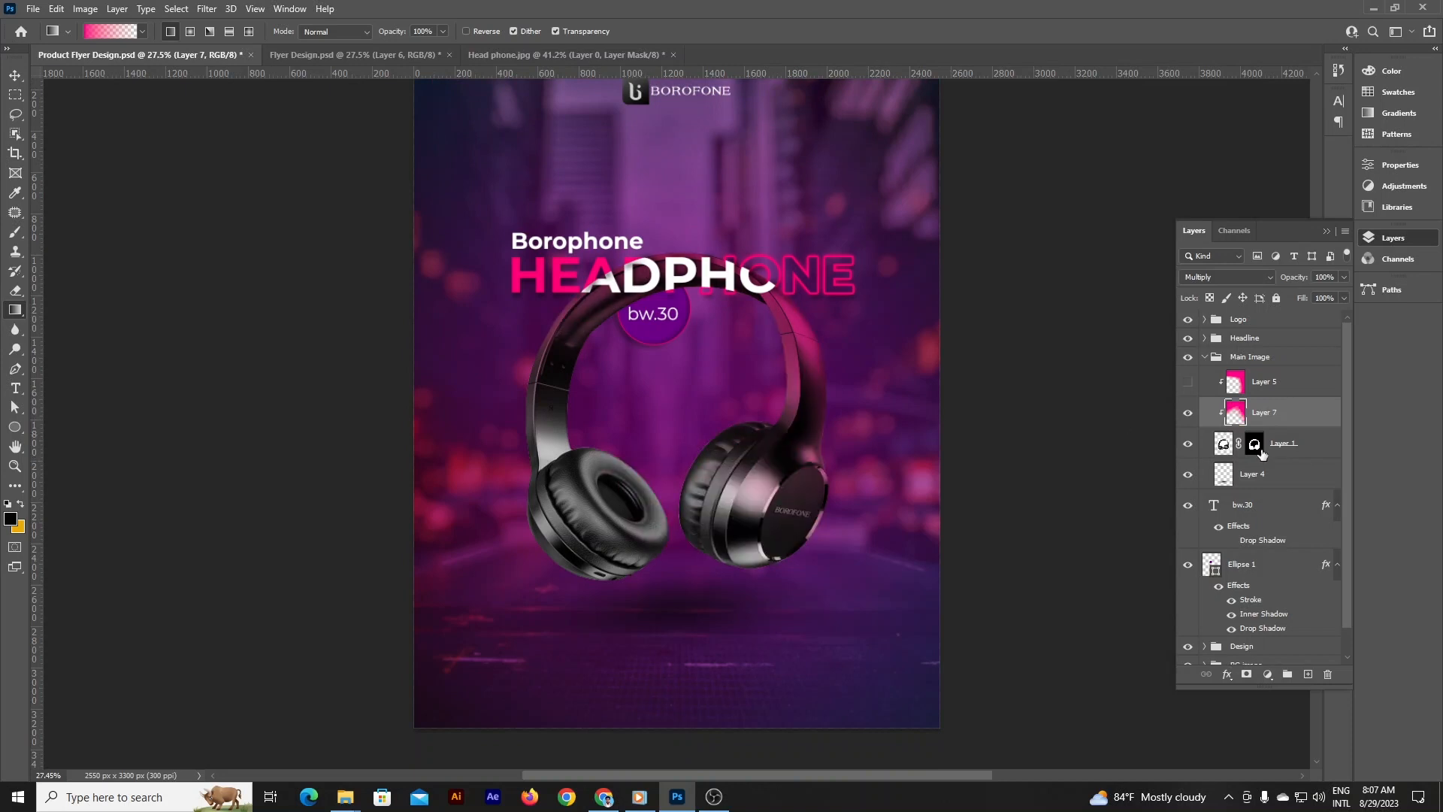
- Replace the hidden Layer 5 with a new clipped layer holding a diagonal pink gradient across the headphones, blended in Multiply mode
{"action": "left_click", "coordinate": [1280, 389]}
{"action": "key", "text": "Delete"}
{"action": "left_click", "coordinate": [1307, 675]}
{"action": "left_click", "coordinate": [1285, 396], "text": "alt"}
{"action": "left_click_drag", "start_coordinate": [628, 455], "coordinate": [541, 535]}
{"action": "left_click", "coordinate": [1235, 278]}
{"action": "left_click", "coordinate": [1194, 334]}
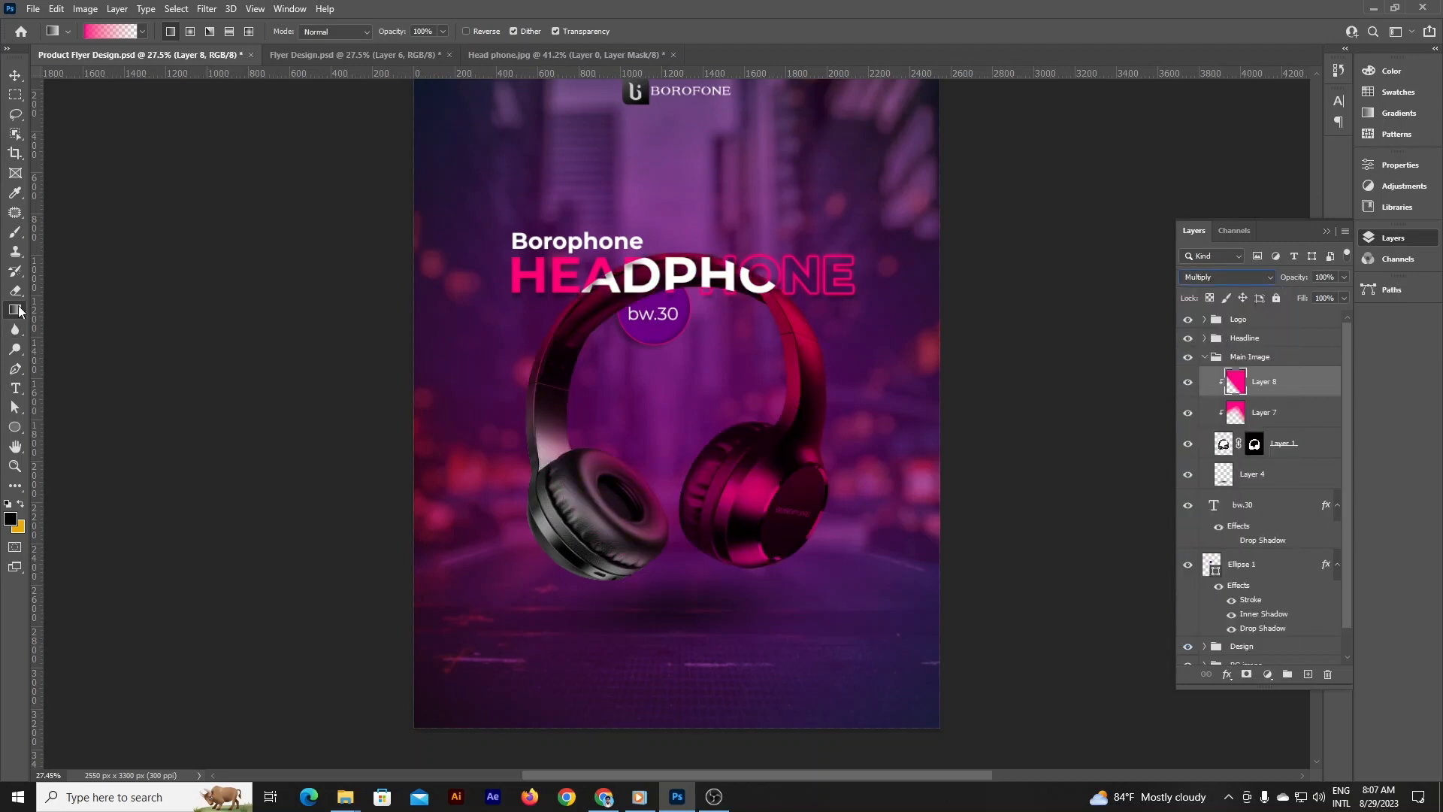
- Mask the new pink gradient layer and brush black over the headband and ear cups to soften the tint
{"action": "key", "text": "b"}
{"action": "left_click_drag", "start_coordinate": [873, 389], "coordinate": [940, 320]}
{"action": "key", "text": "ctrl+z"}
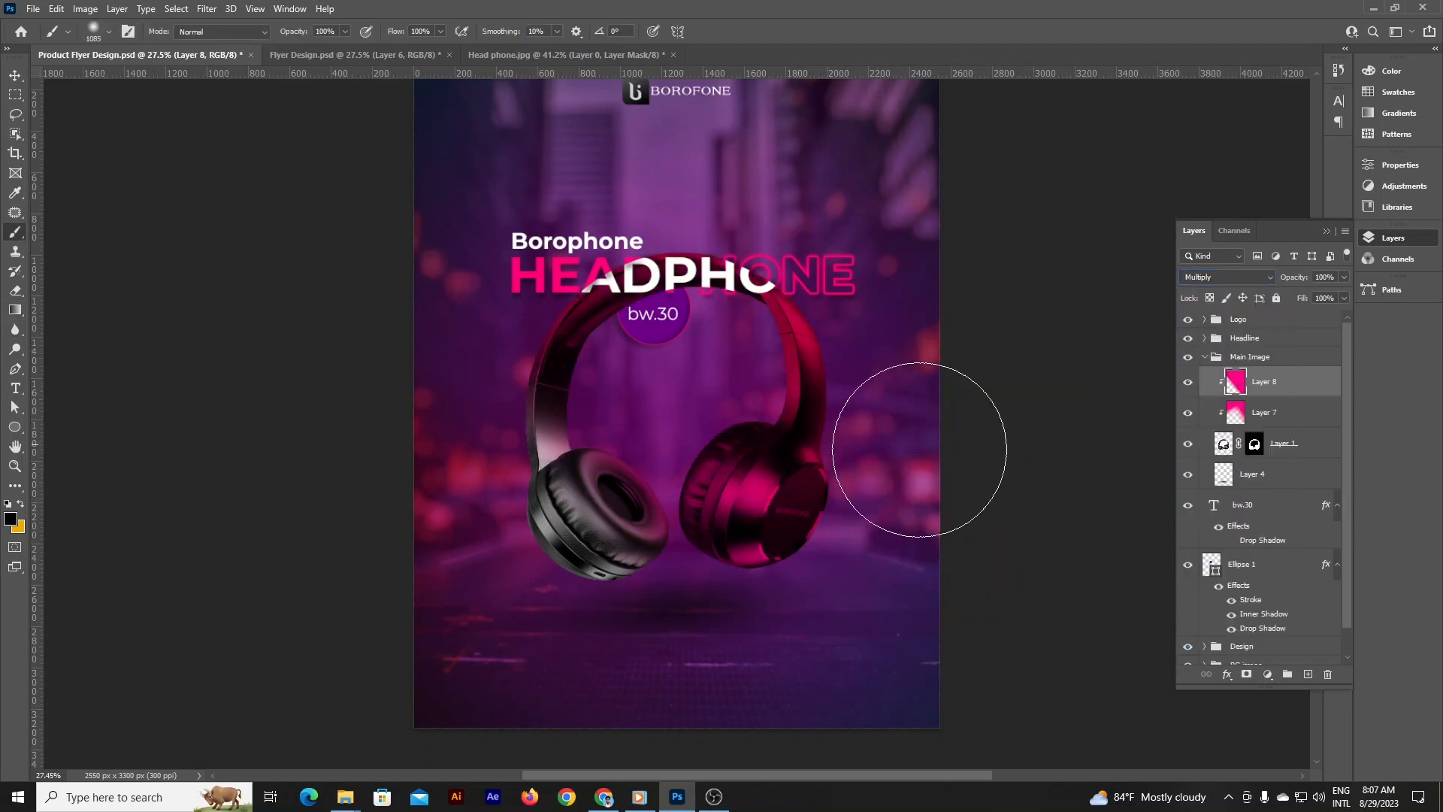
{"action": "left_click", "coordinate": [1245, 674]}
{"action": "left_click", "coordinate": [792, 464]}
{"action": "mouse_move", "coordinate": [828, 323]}
{"action": "left_mouse_down"}
{"action": "mouse_move", "coordinate": [765, 260]}
{"action": "mouse_move", "coordinate": [634, 255]}
{"action": "mouse_move", "coordinate": [443, 390]}
{"action": "left_mouse_up"}
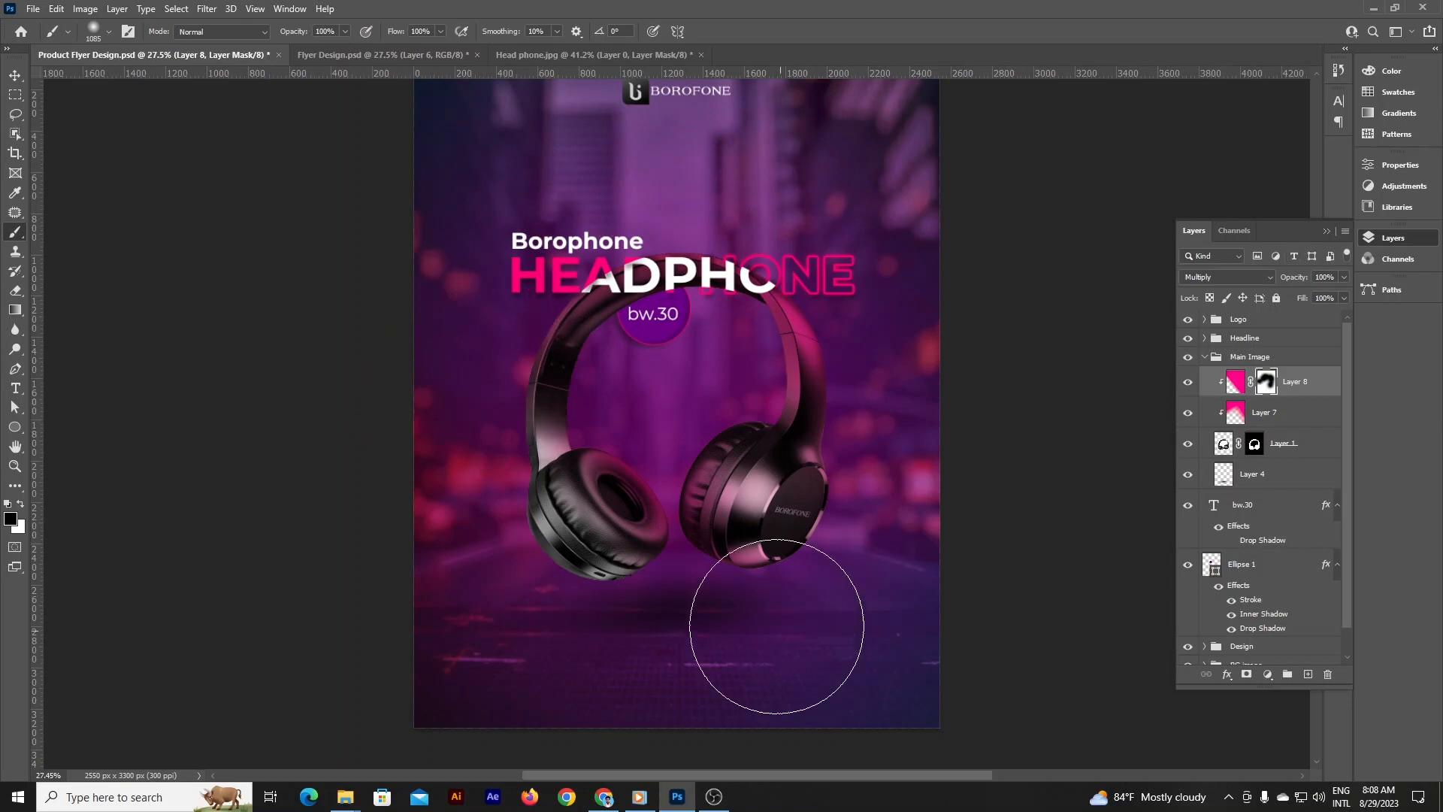
{"action": "mouse_move", "coordinate": [780, 528]}
{"action": "left_mouse_down"}
{"action": "mouse_move", "coordinate": [786, 584]}
{"action": "mouse_move", "coordinate": [770, 605]}
{"action": "left_mouse_up"}
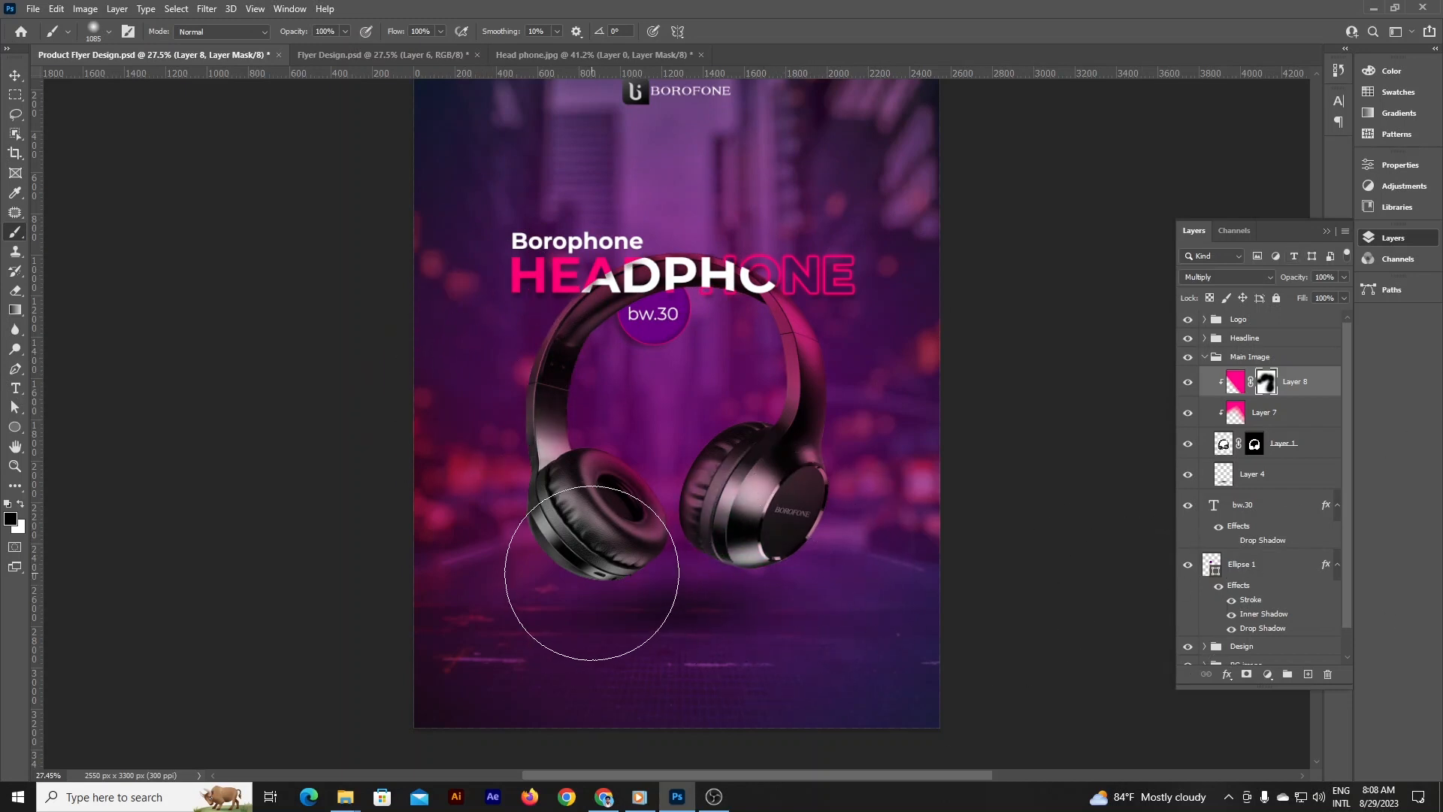
{"action": "scroll", "coordinate": [1052, 488], "scroll_direction": "up", "scroll_amount": 2}
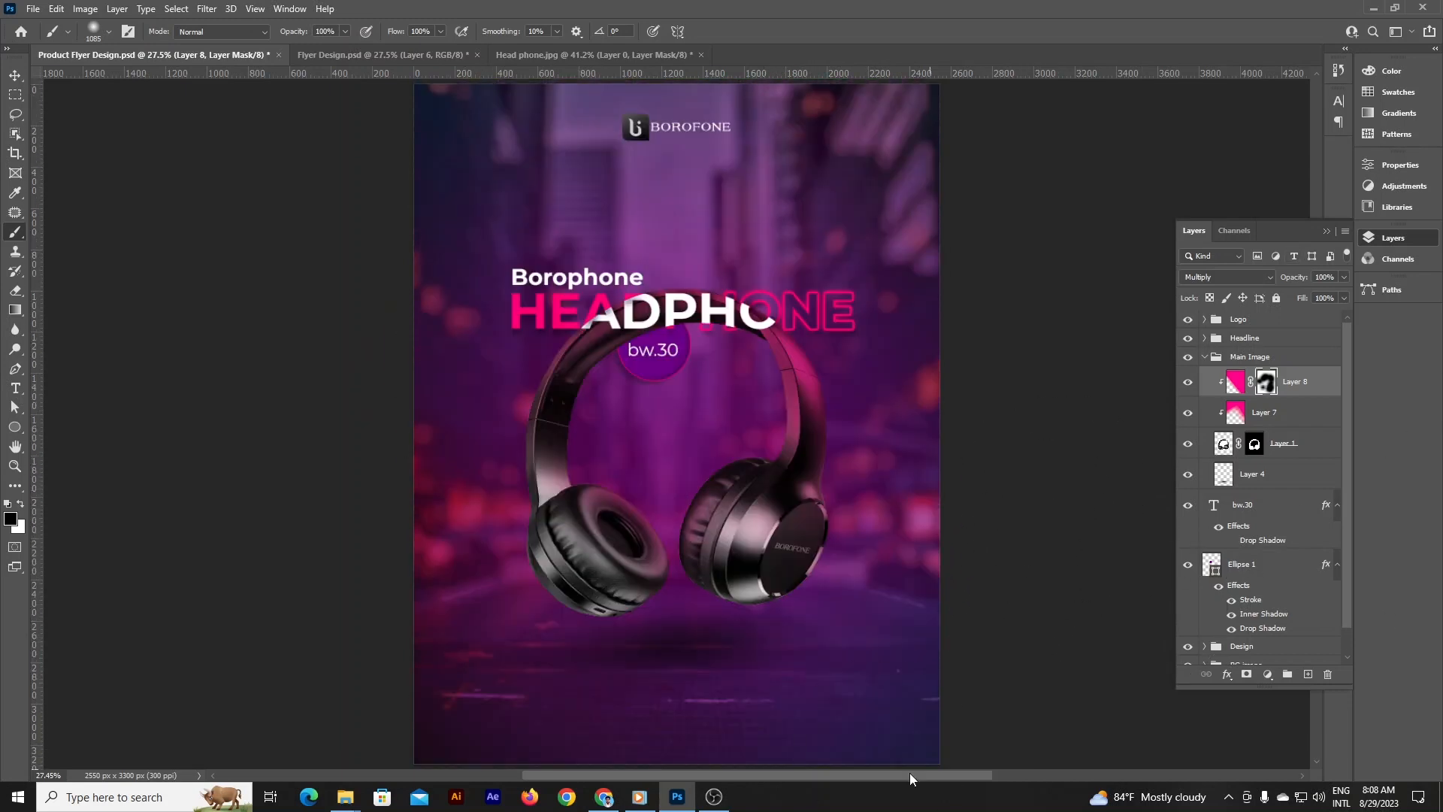
- Draw a rectangle about 2660 by 169 px spanning the full width near the flyer's lower edge
{"action": "left_click", "coordinate": [15, 76]}
{"action": "scroll", "coordinate": [6, 431], "scroll_direction": "down", "scroll_amount": 1}
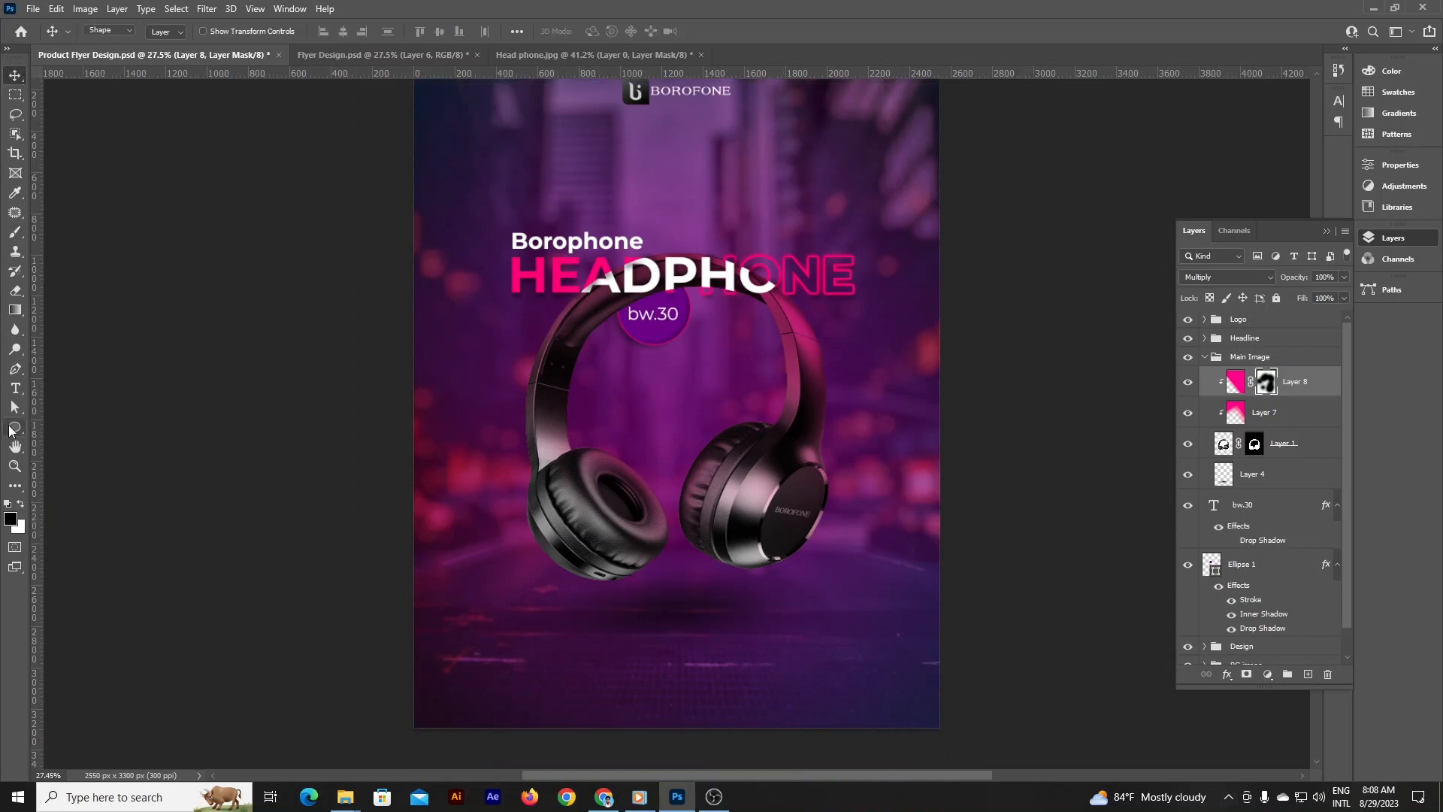
{"action": "left_click_drag", "start_coordinate": [6, 431], "coordinate": [41, 431]}
{"action": "left_click_drag", "start_coordinate": [401, 677], "coordinate": [950, 712]}
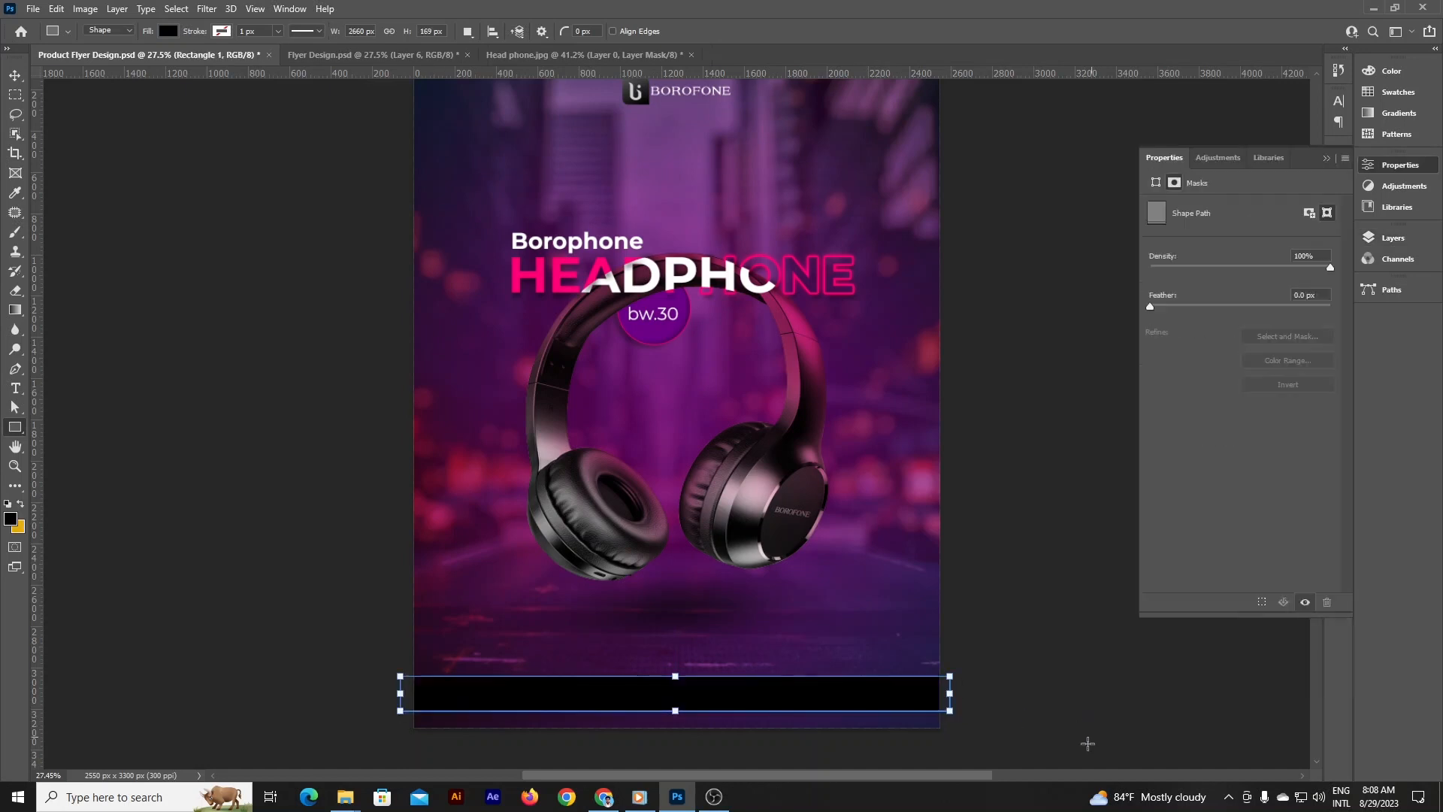
- Fill the lower rectangle with the dark purple #42195b sampled from the flyer background
{"action": "left_click", "coordinate": [1393, 237]}
{"action": "double_click", "coordinate": [1223, 382]}
{"action": "left_click", "coordinate": [852, 613]}
{"action": "left_click_drag", "start_coordinate": [1111, 477], "coordinate": [1107, 562]}
{"action": "left_click", "coordinate": [832, 606]}
{"action": "left_click", "coordinate": [851, 599]}
{"action": "left_click", "coordinate": [819, 618]}
{"action": "left_click", "coordinate": [1267, 437]}
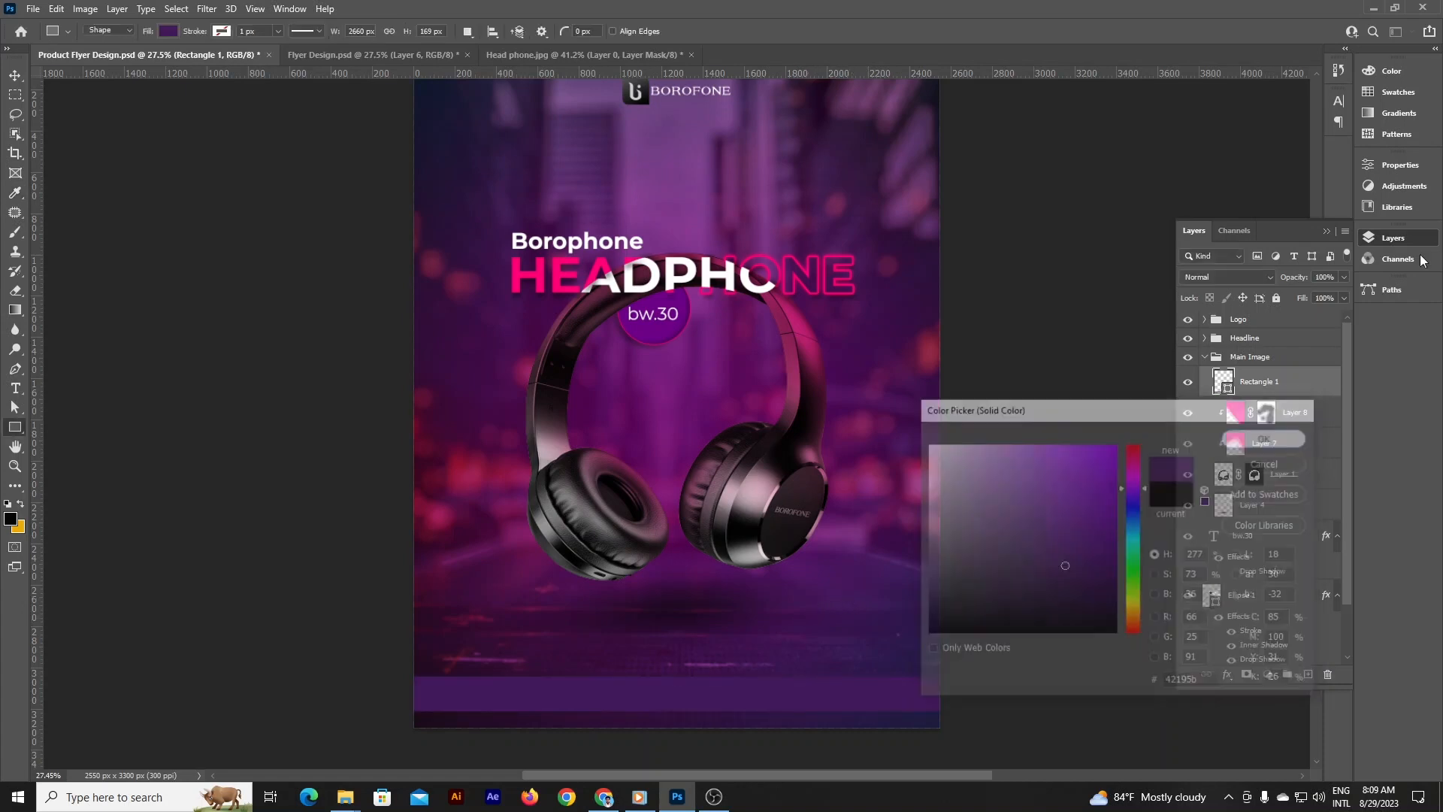
- Try other purples sampled from the background, such as #2f103d, as the rectangle's fill
{"action": "double_click", "coordinate": [1223, 382]}
{"action": "left_click", "coordinate": [462, 248]}
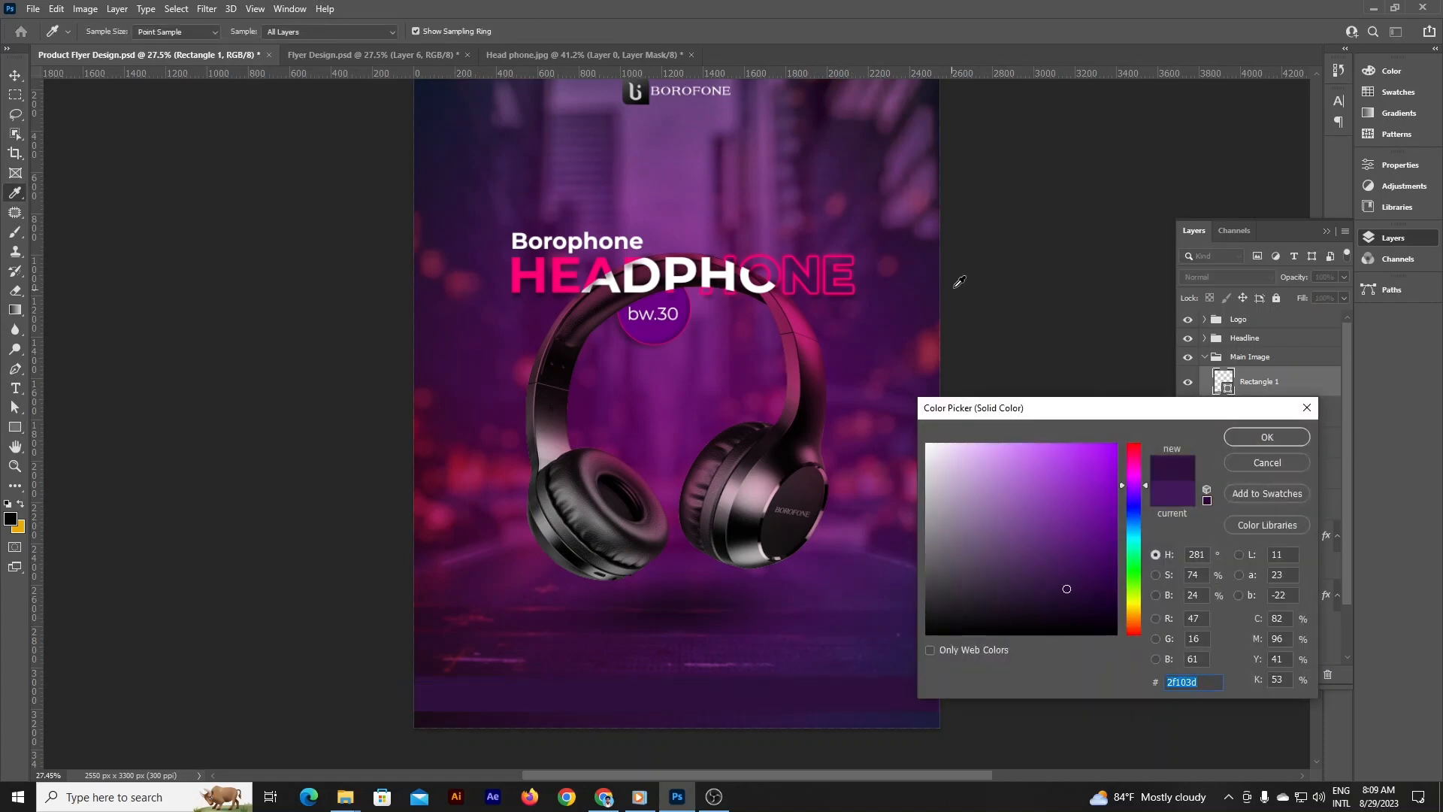
{"action": "left_click", "coordinate": [1171, 482]}
{"action": "left_click", "coordinate": [887, 305]}
{"action": "left_click", "coordinate": [914, 277]}
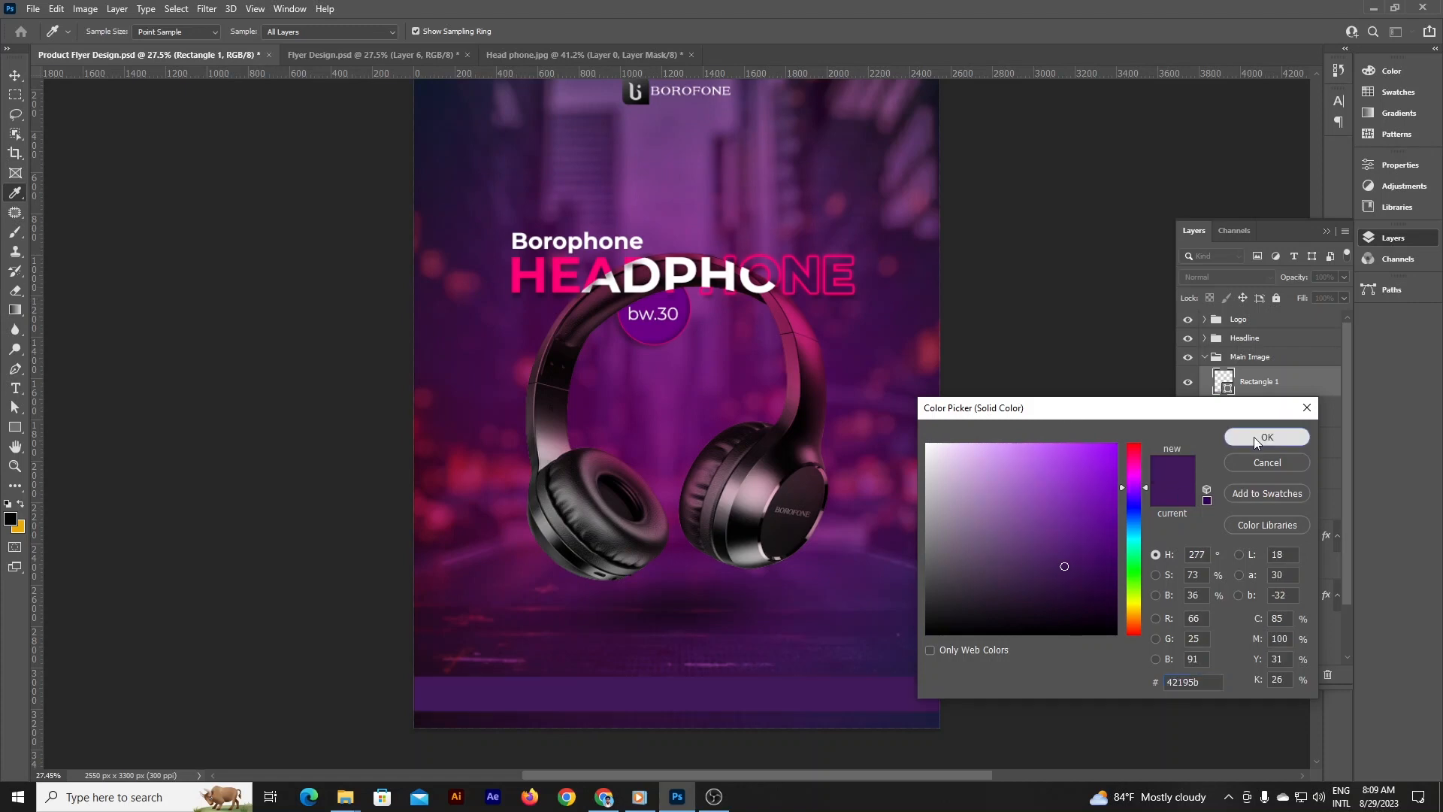
{"action": "left_click", "coordinate": [1267, 437]}
- Add a drop shadow to the rectangle with 43% opacity, 41 px distance and 51 px size
{"action": "double_click", "coordinate": [1223, 498]}
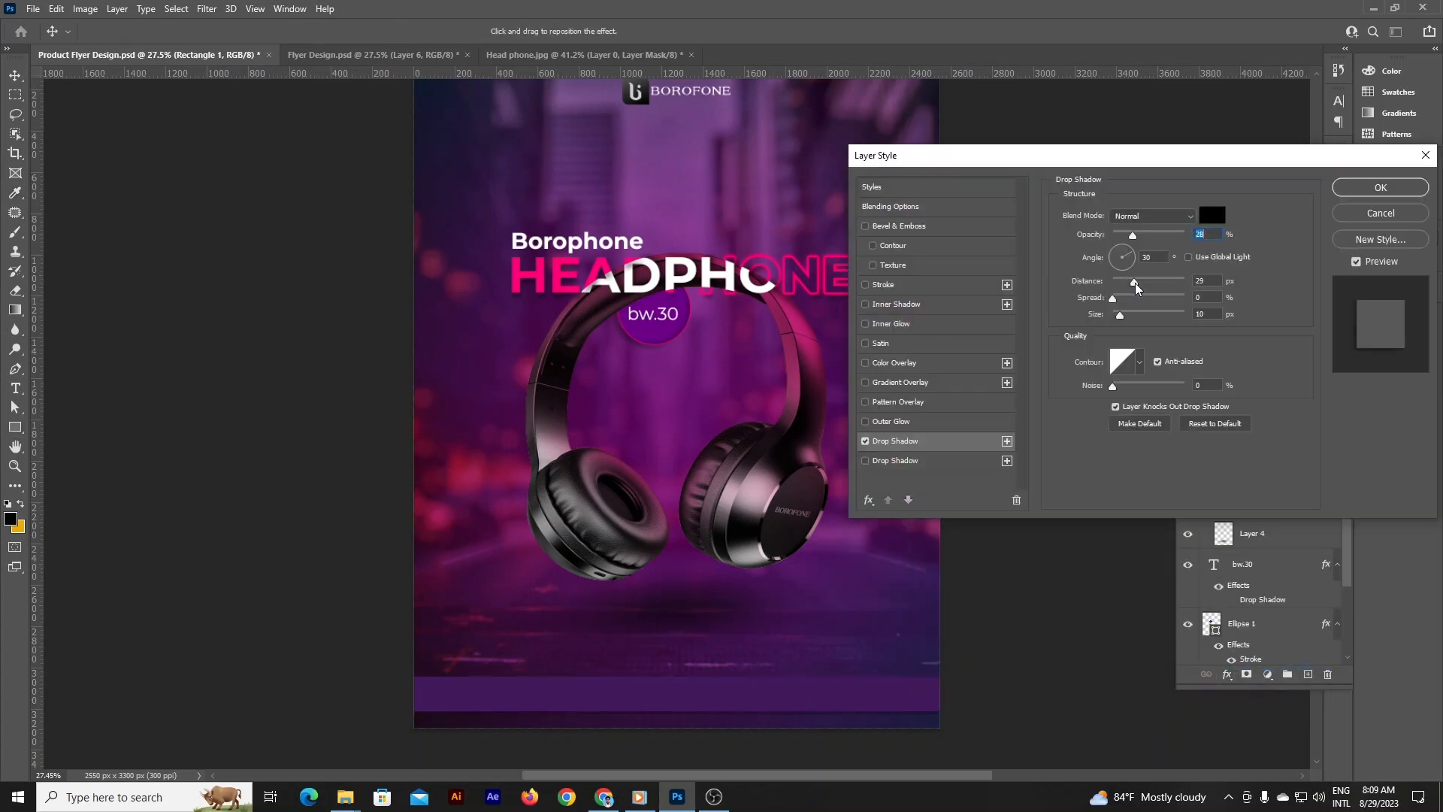
{"action": "left_click_drag", "start_coordinate": [1136, 239], "coordinate": [1146, 238]}
{"action": "left_click_drag", "start_coordinate": [1120, 314], "coordinate": [1134, 314]}
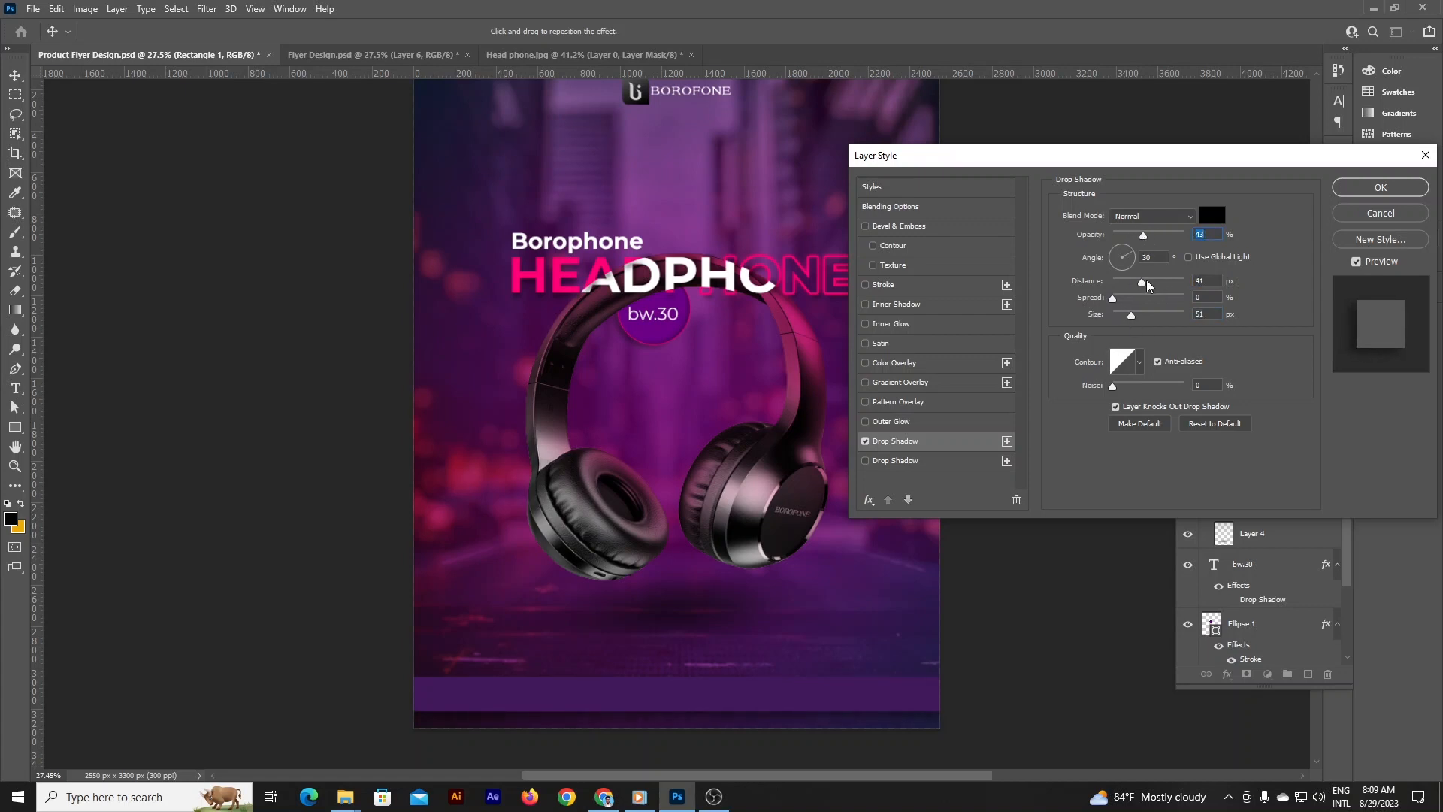
{"action": "left_click", "coordinate": [1364, 189]}
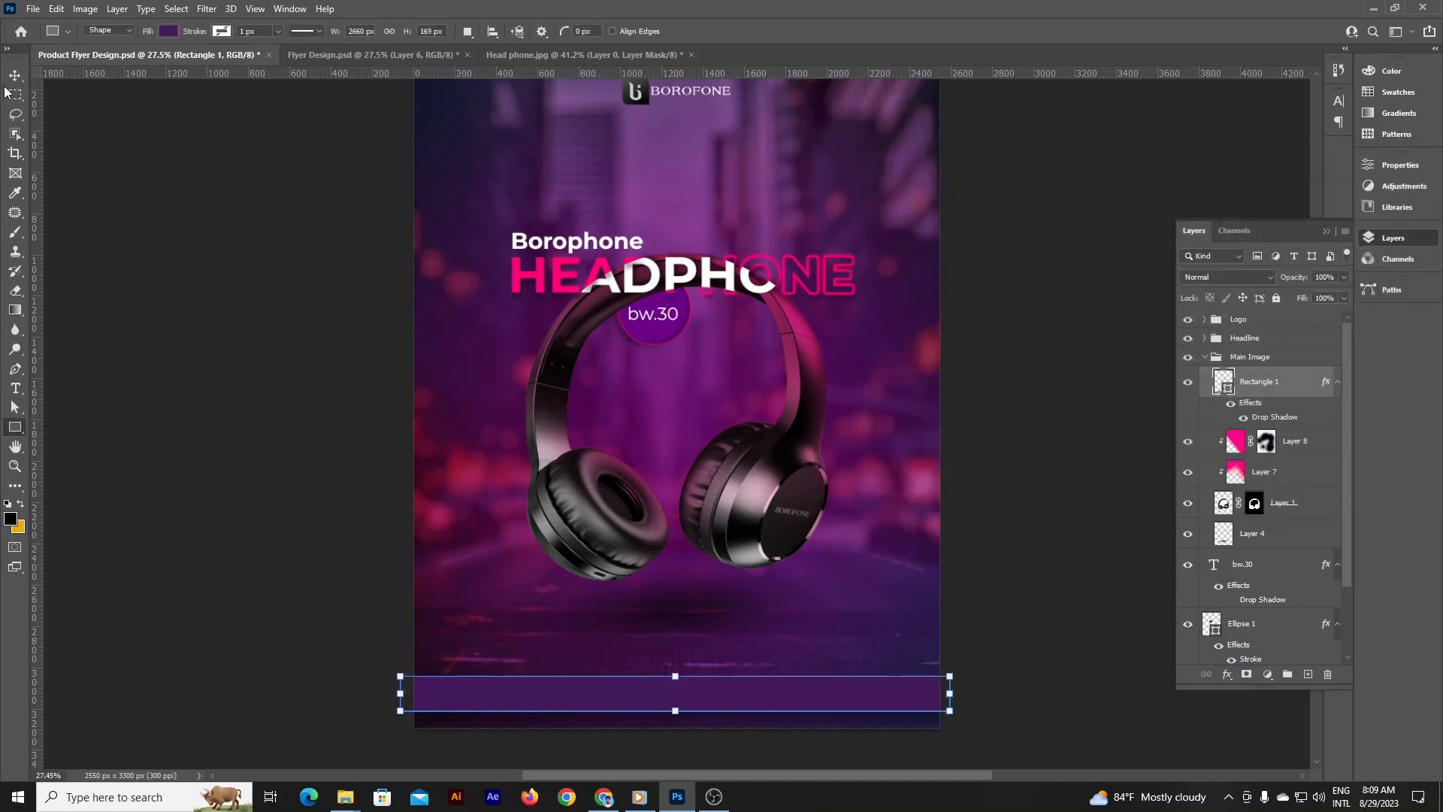
{"action": "left_click", "coordinate": [15, 75]}
{"action": "left_click", "coordinate": [154, 183]}
{"action": "scroll", "coordinate": [154, 183], "scroll_direction": "up", "scroll_amount": 1}
- Switch to Chrome, search Google for flaticon in a new tab and open the Flaticon site
{"action": "left_click", "coordinate": [604, 796]}
{"action": "key", "text": "ctrl+t"}
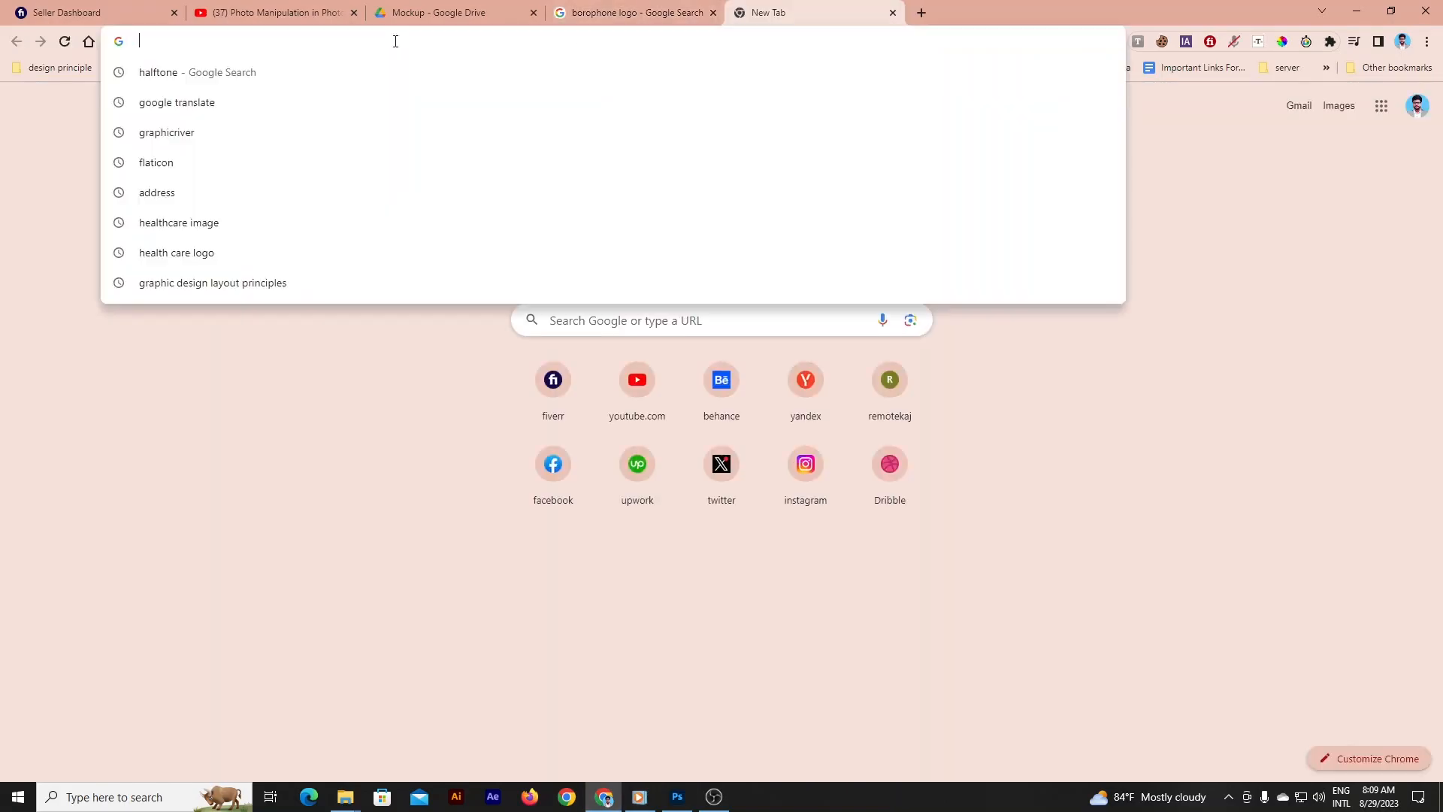
{"action": "type", "text": "flat"}
{"action": "left_click", "coordinate": [254, 109]}
{"action": "left_click", "coordinate": [215, 120]}
{"action": "type", "text": "icon"}
{"action": "key", "text": "Return"}
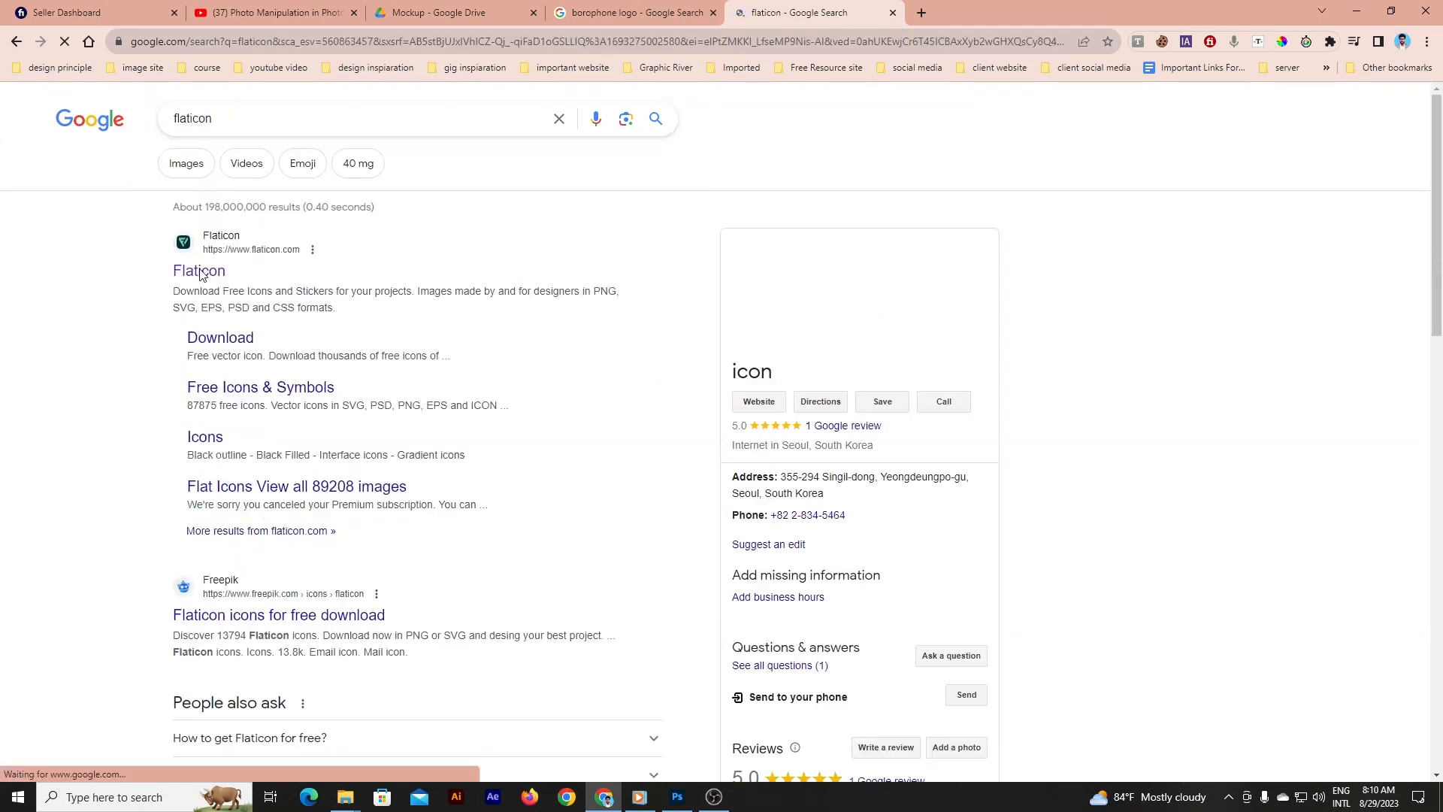
{"action": "left_click", "coordinate": [200, 271]}
- Search Flaticon for web icons and download the round globe icon as the PNG file web (1)
{"action": "left_click", "coordinate": [558, 315]}
{"action": "type", "text": "web"}
{"action": "key", "text": "Return"}
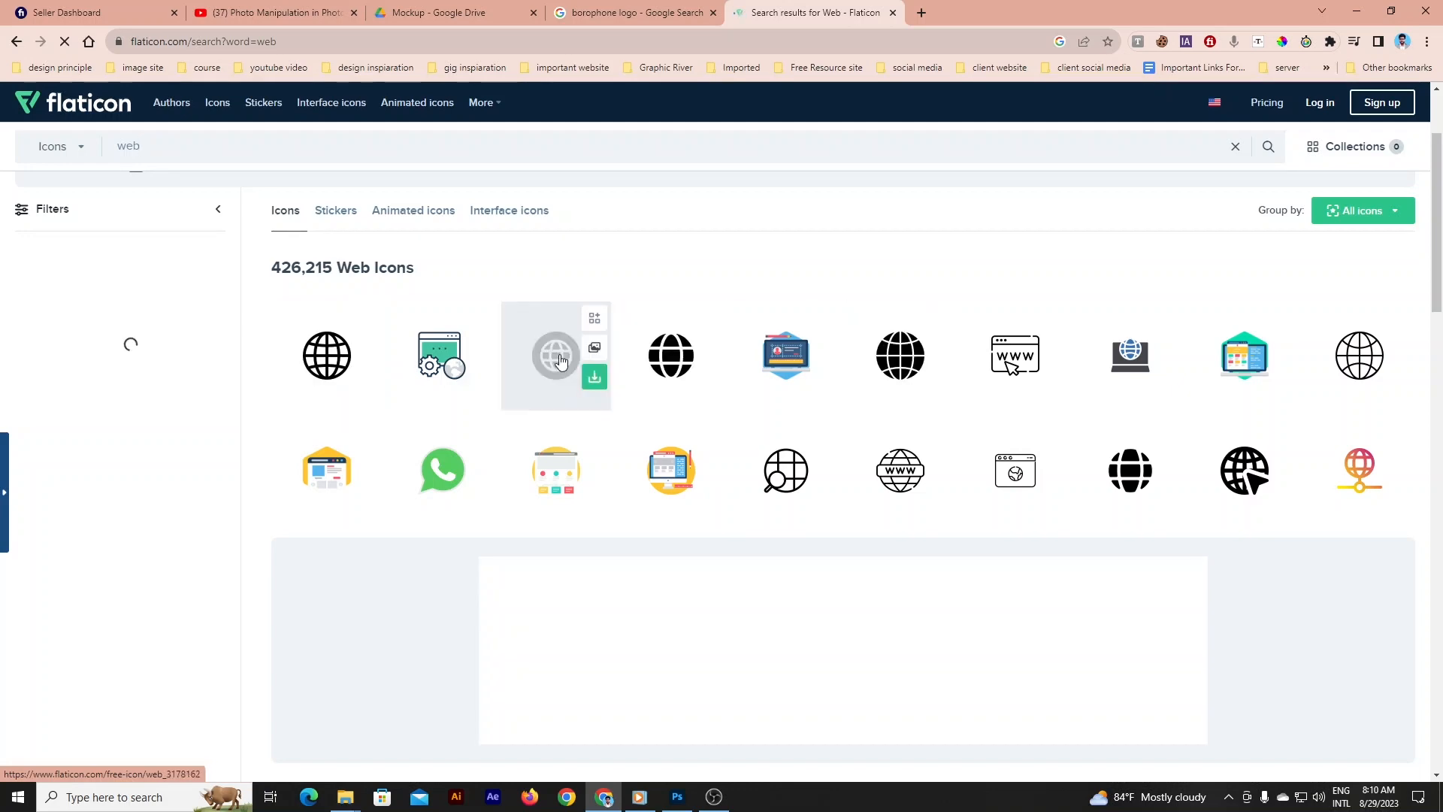
{"action": "left_click", "coordinate": [594, 376]}
{"action": "left_click", "coordinate": [909, 392]}
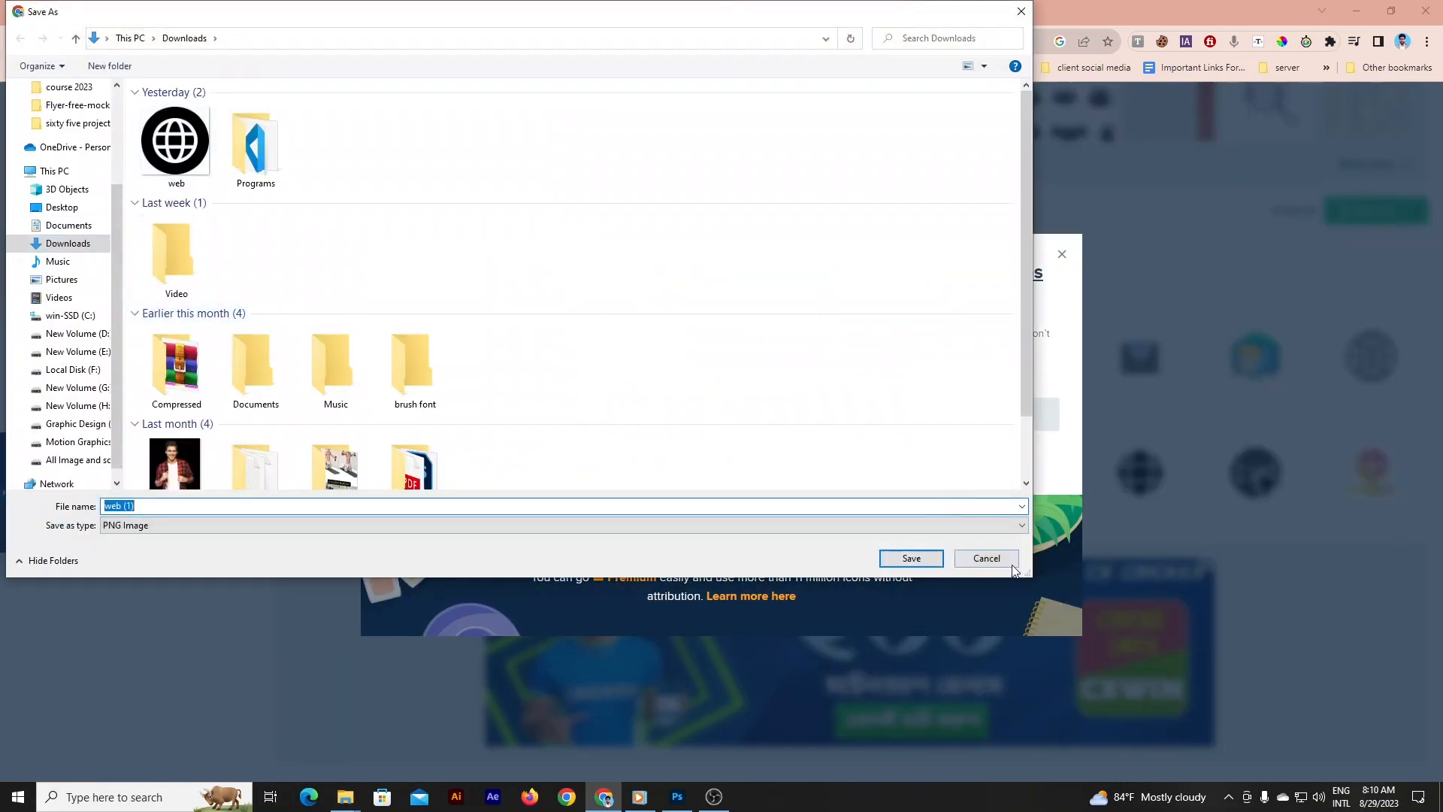
{"action": "left_click", "coordinate": [911, 557]}
- Place the downloaded globe icon from the Downloads folder into the flyer, scaled down to fit inside the purple bar
{"action": "mouse_move", "coordinate": [345, 797]}
{"action": "left_click", "coordinate": [252, 740]}
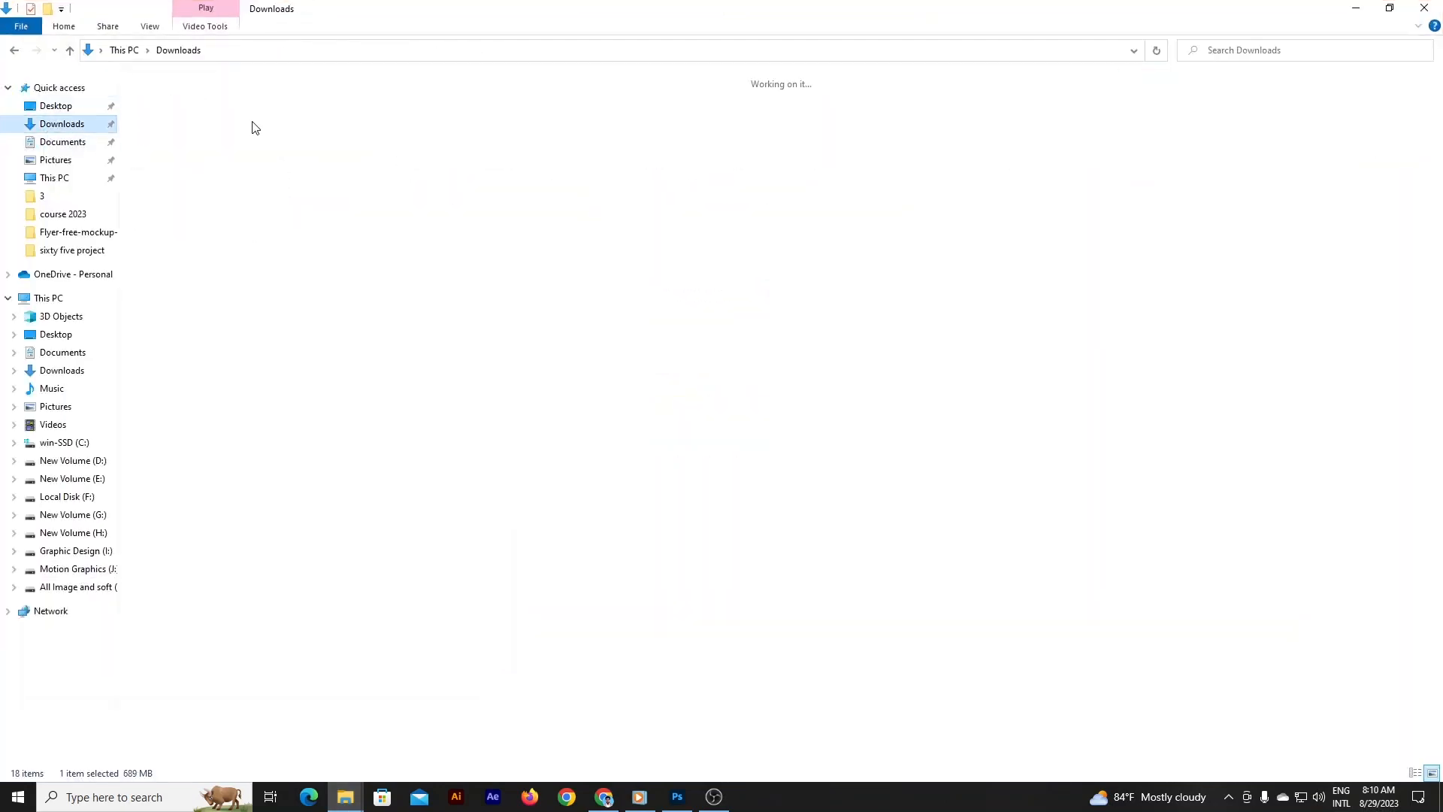
{"action": "left_click_drag", "start_coordinate": [155, 132], "coordinate": [625, 710]}
{"action": "left_click_drag", "start_coordinate": [841, 589], "coordinate": [698, 446]}
{"action": "left_click_drag", "start_coordinate": [679, 427], "coordinate": [598, 734]}
{"action": "key", "text": "Return"}
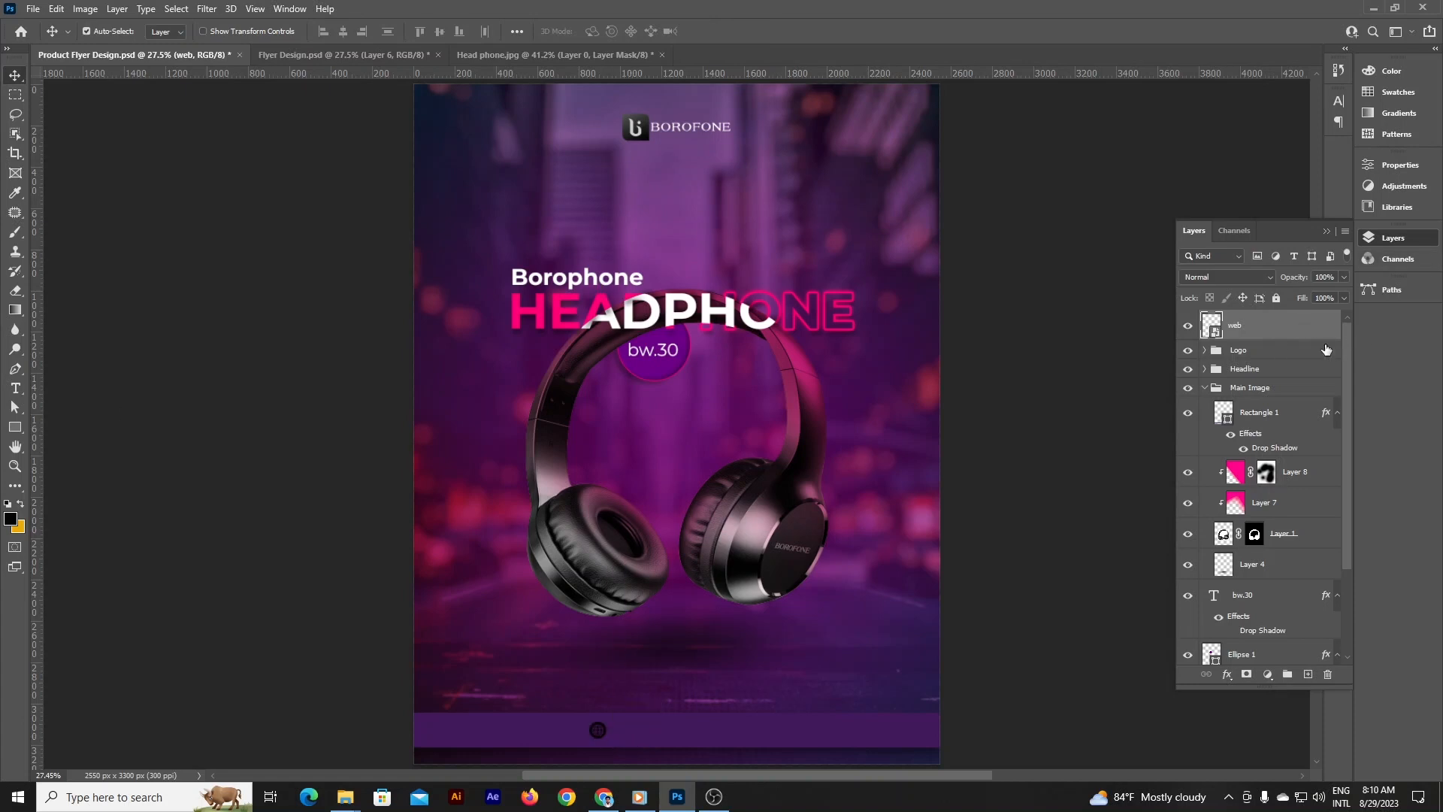
- Apply a Color Overlay to the globe icon using the pink sampled from the HEADPHONE title
{"action": "double_click", "coordinate": [1311, 327]}
{"action": "left_click", "coordinate": [910, 365]}
{"action": "left_click", "coordinate": [1211, 217]}
{"action": "left_click", "coordinate": [520, 312]}
{"action": "left_click", "coordinate": [1253, 435]}
{"action": "left_click", "coordinate": [1381, 188]}
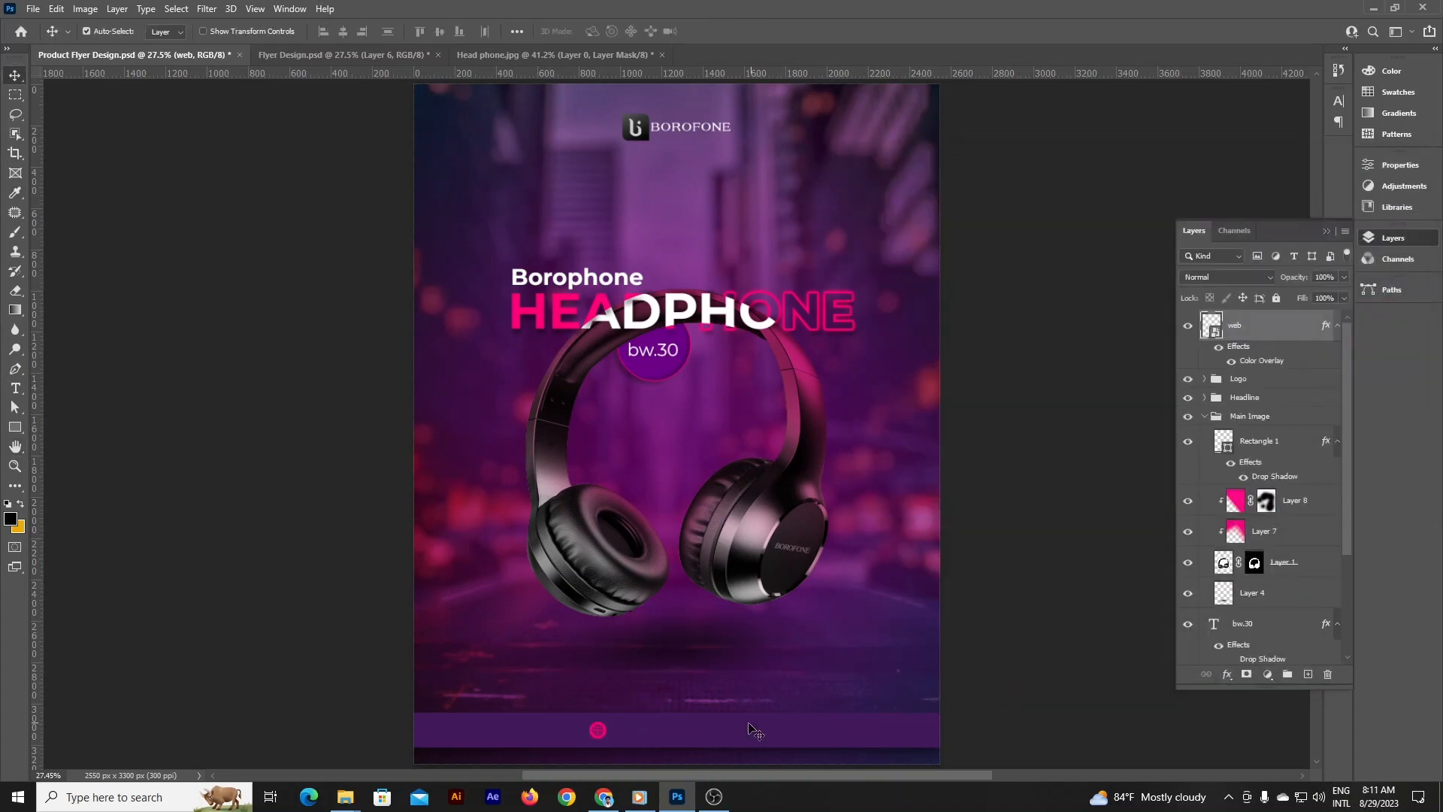
- Try duplicating the Borophone text down onto the purple bar
{"action": "left_click", "coordinate": [666, 735], "text": "shift"}
{"action": "left_click", "coordinate": [1118, 486]}
{"action": "left_click_drag", "start_coordinate": [583, 279], "coordinate": [696, 725], "text": "alt"}
{"action": "key", "text": "ctrl+z"}
{"action": "left_click", "coordinate": [1027, 574]}
{"action": "key", "text": "t"}
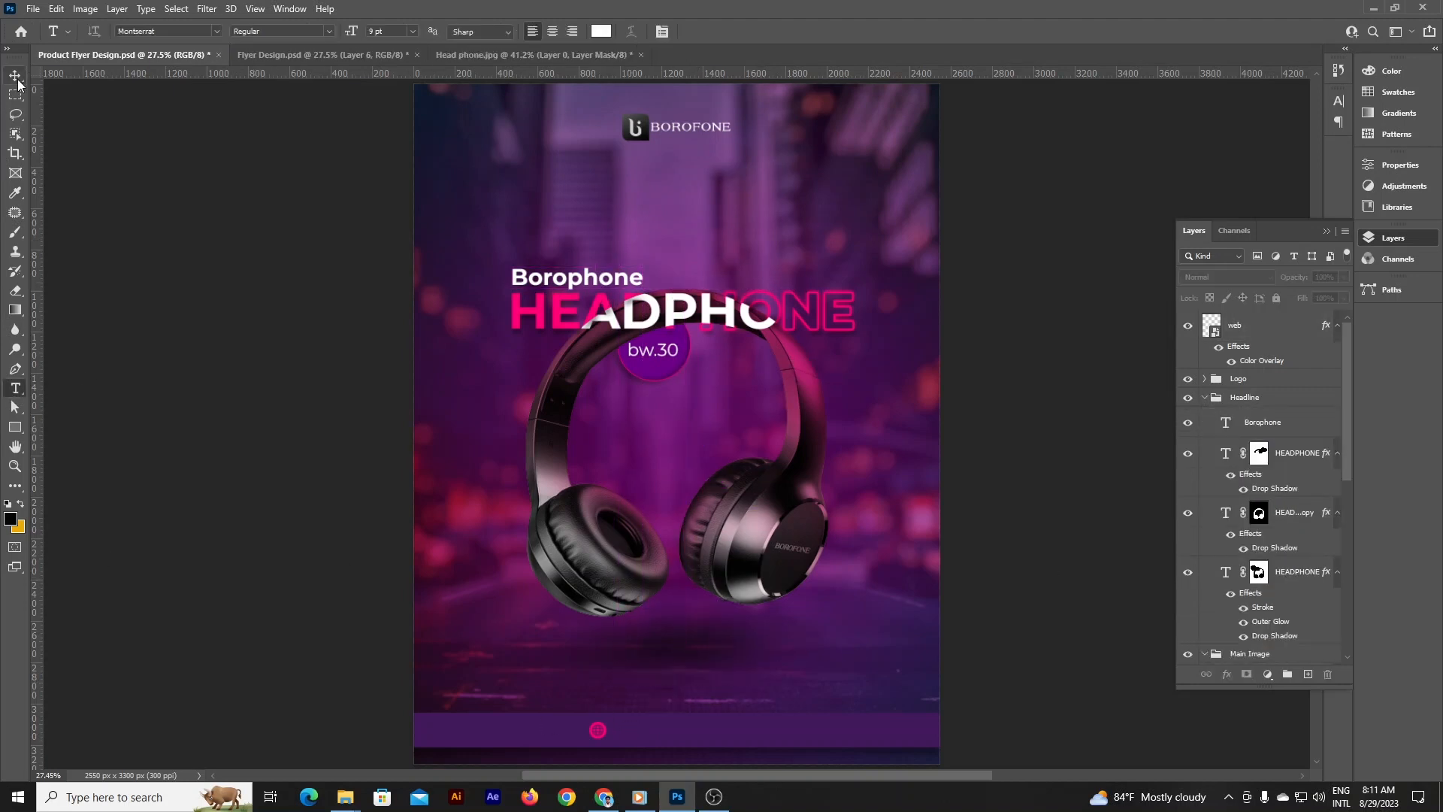
{"action": "left_click", "coordinate": [644, 726]}
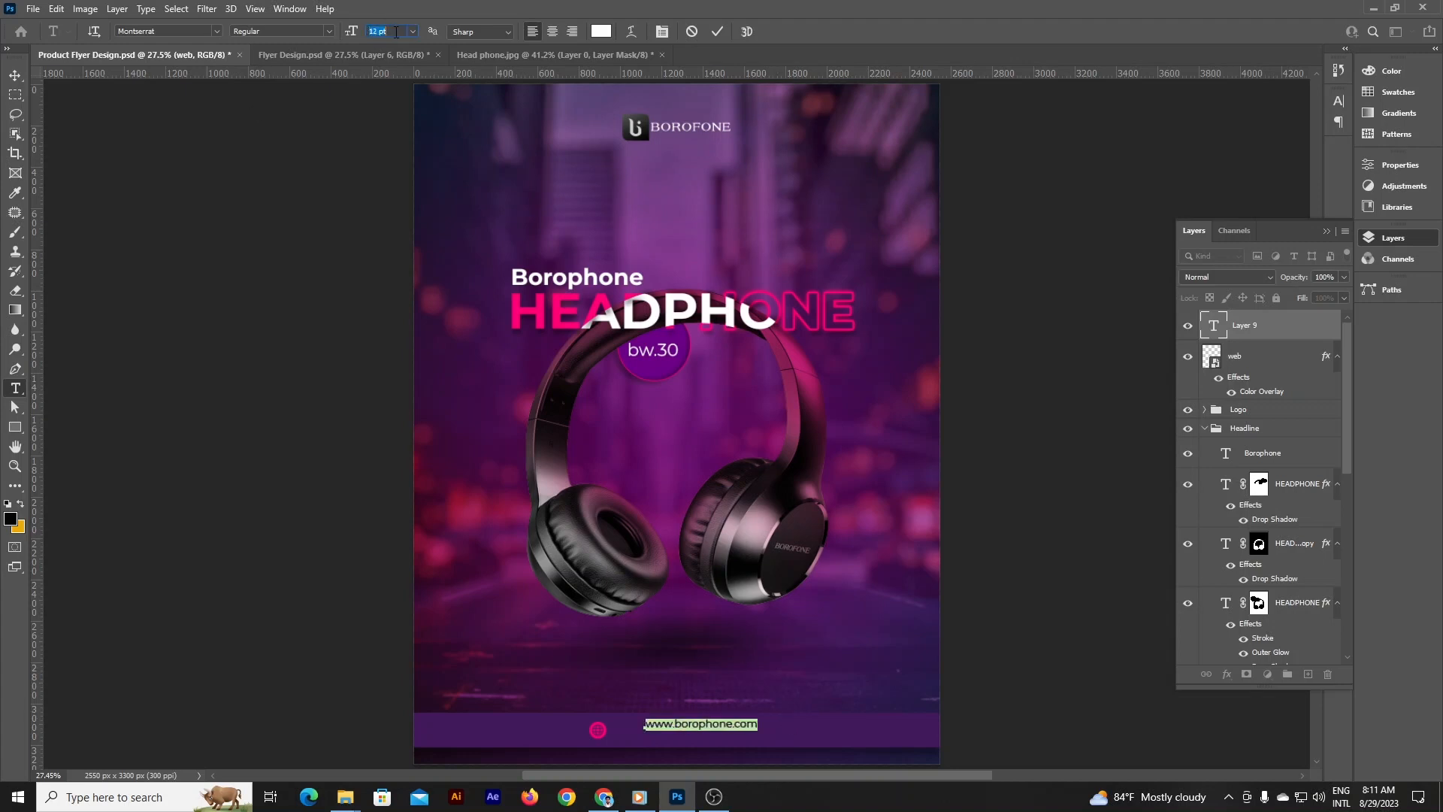
{"action": "left_click", "coordinate": [15, 75]}
{"action": "left_click_drag", "start_coordinate": [725, 724], "coordinate": [699, 730]}
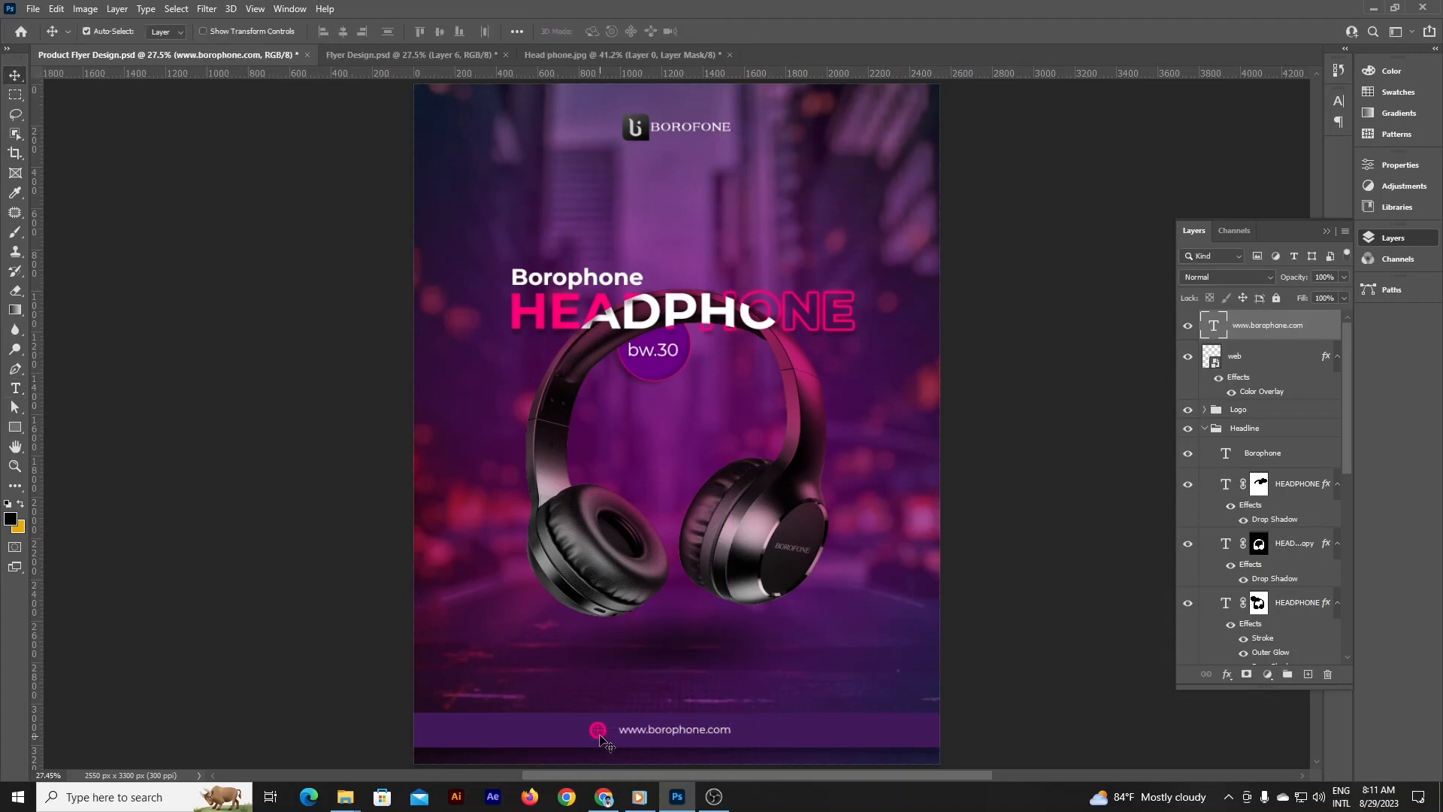
- Scale the globe icon down slightly and move it closer to the web address
{"action": "left_click", "coordinate": [613, 727], "text": "ctrl"}
{"action": "key", "text": "ctrl+t"}
{"action": "key", "text": "Escape"}
{"action": "left_click", "coordinate": [612, 732], "text": "ctrl"}
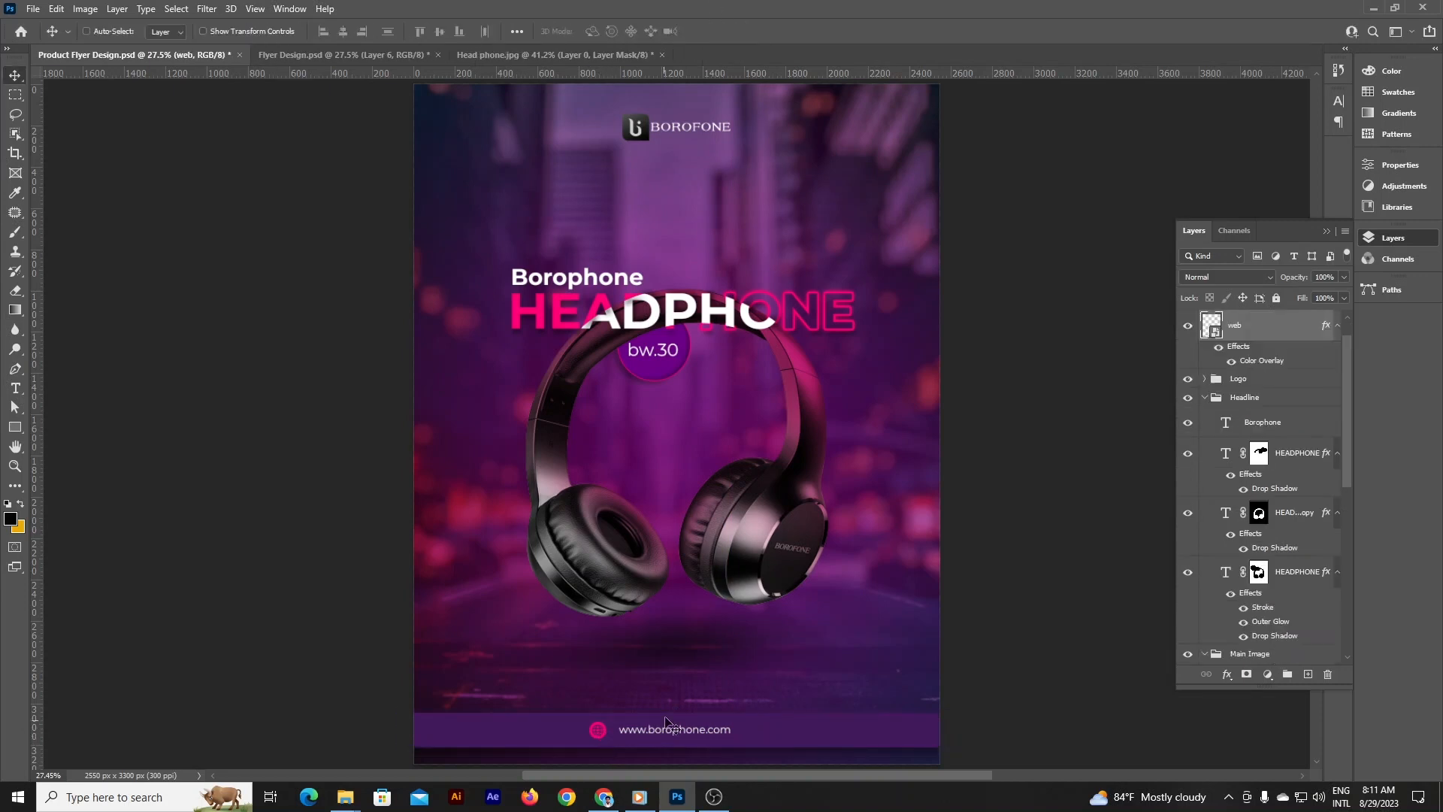
{"action": "key", "text": "ctrl+t"}
{"action": "left_click", "coordinate": [745, 31]}
{"action": "left_click_drag", "start_coordinate": [612, 737], "coordinate": [606, 734]}
- Group the globe icon and web address as Contact Info and centre the group horizontally on the flyer
{"action": "left_click", "coordinate": [730, 738], "text": "shift"}
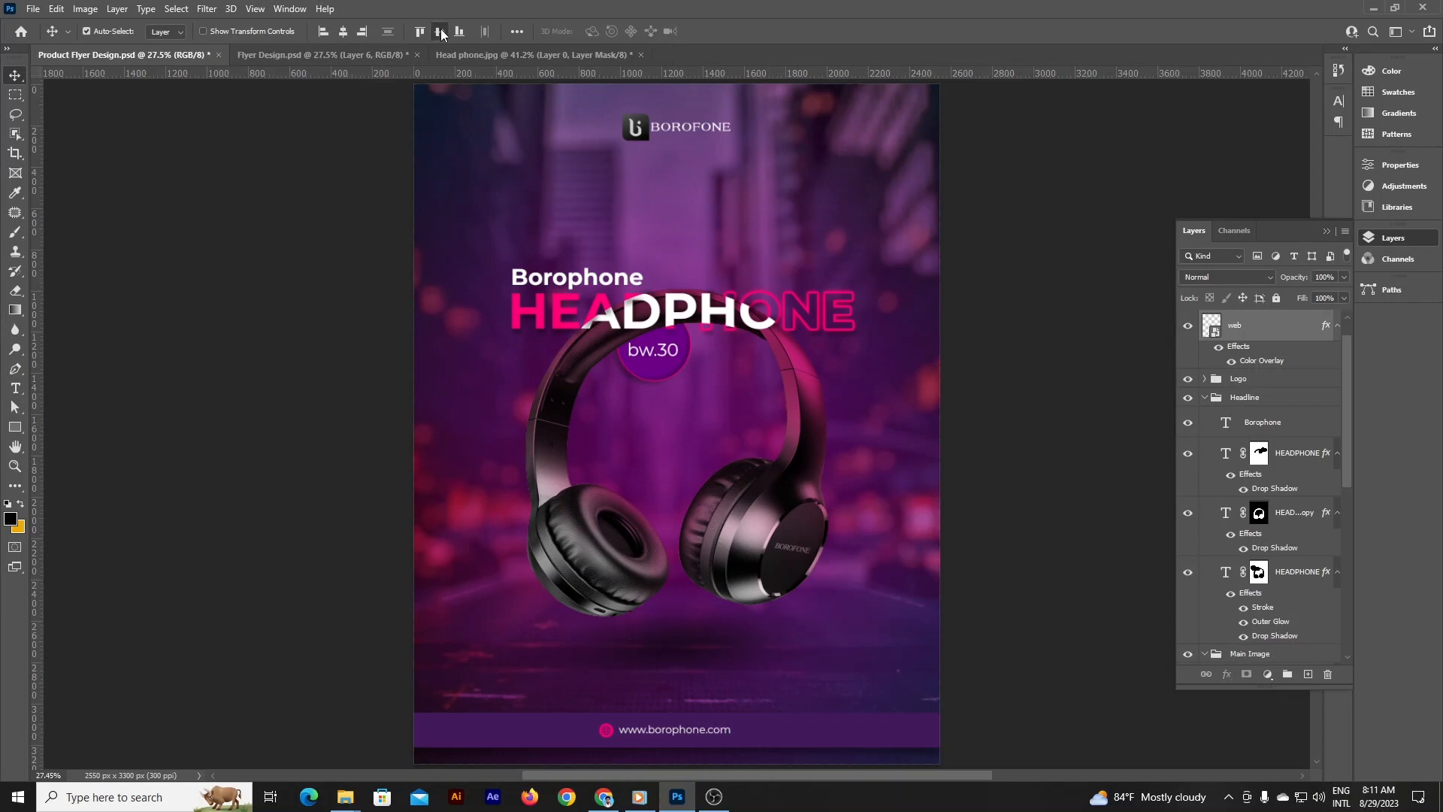
{"action": "left_click", "coordinate": [1287, 674]}
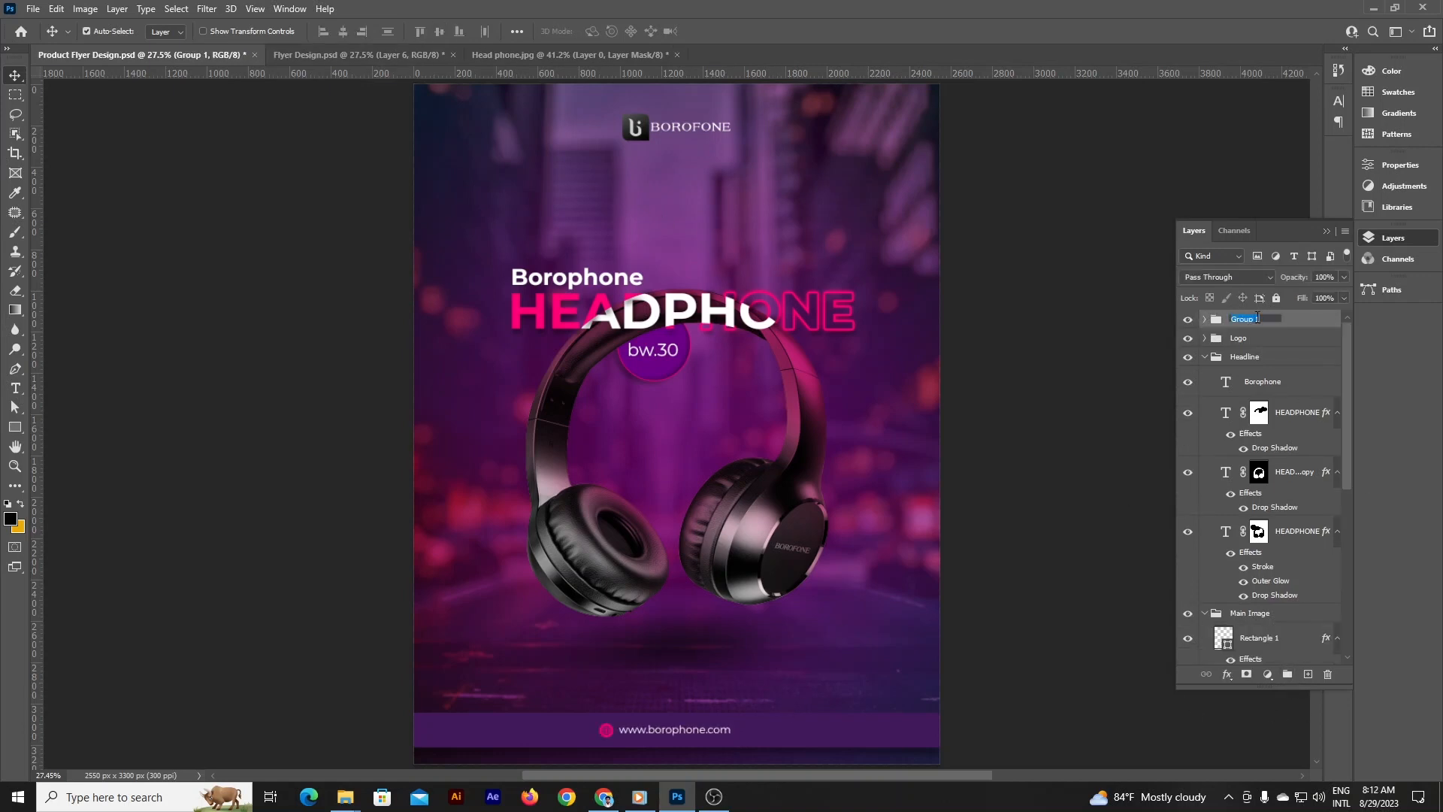
{"action": "key", "text": "Return"}
{"action": "left_click", "coordinate": [343, 31]}
- Collapse the Headline and Main Image groups and the effect lists of the bw.30 and Ellipse 1 layers
{"action": "left_click", "coordinate": [1205, 357]}
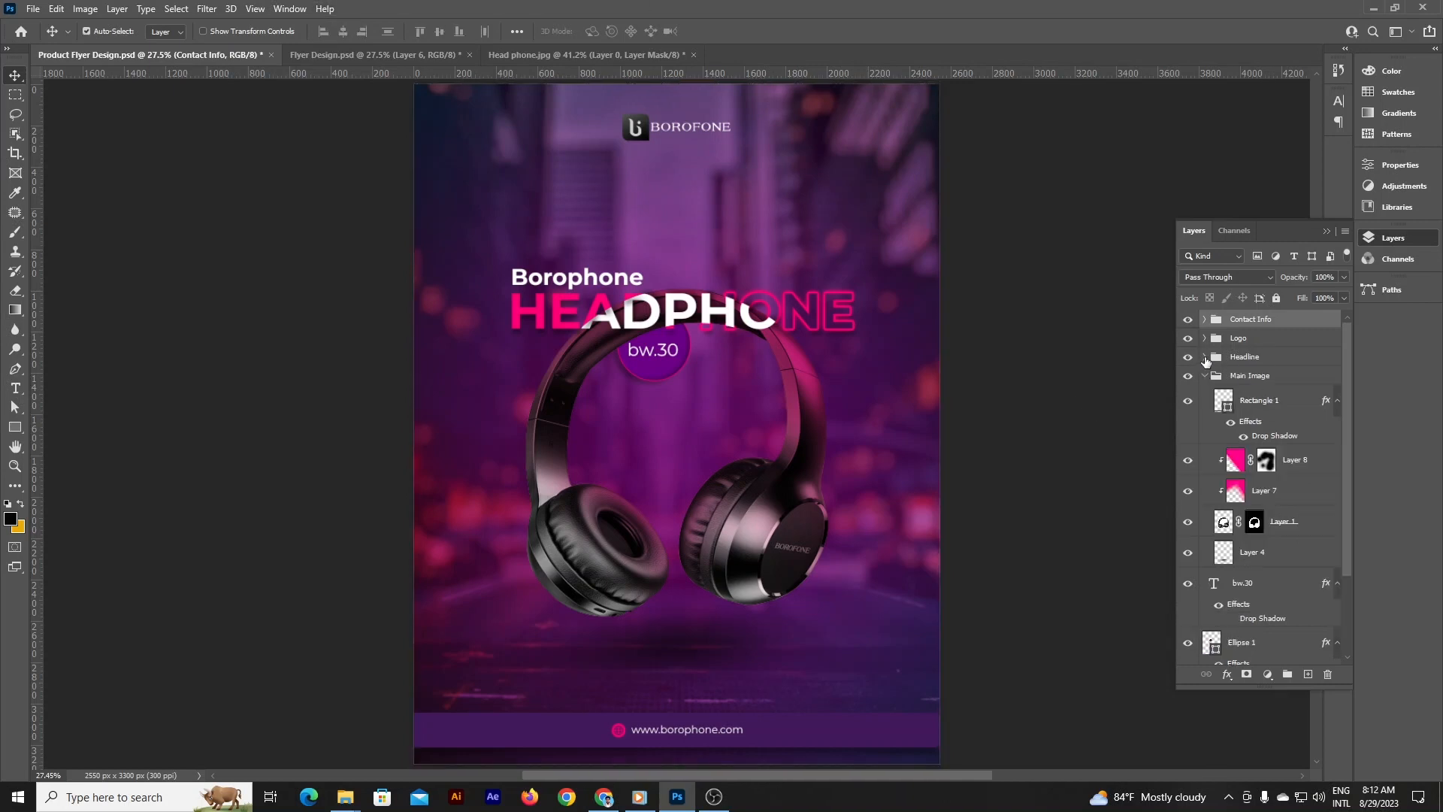
{"action": "left_click", "coordinate": [1216, 376]}
{"action": "left_click", "coordinate": [1206, 376]}
{"action": "left_click", "coordinate": [1335, 405]}
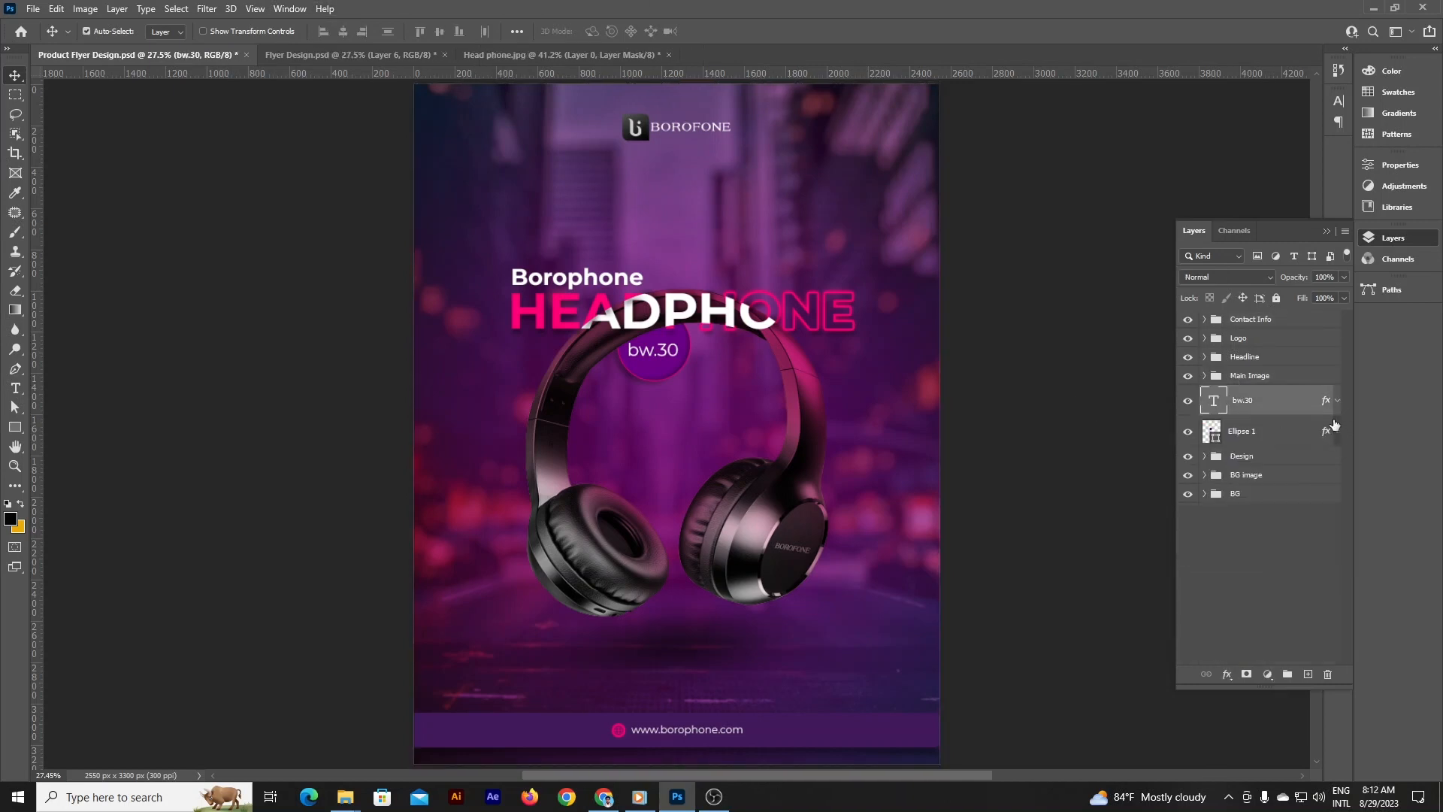
{"action": "left_click", "coordinate": [1270, 357]}
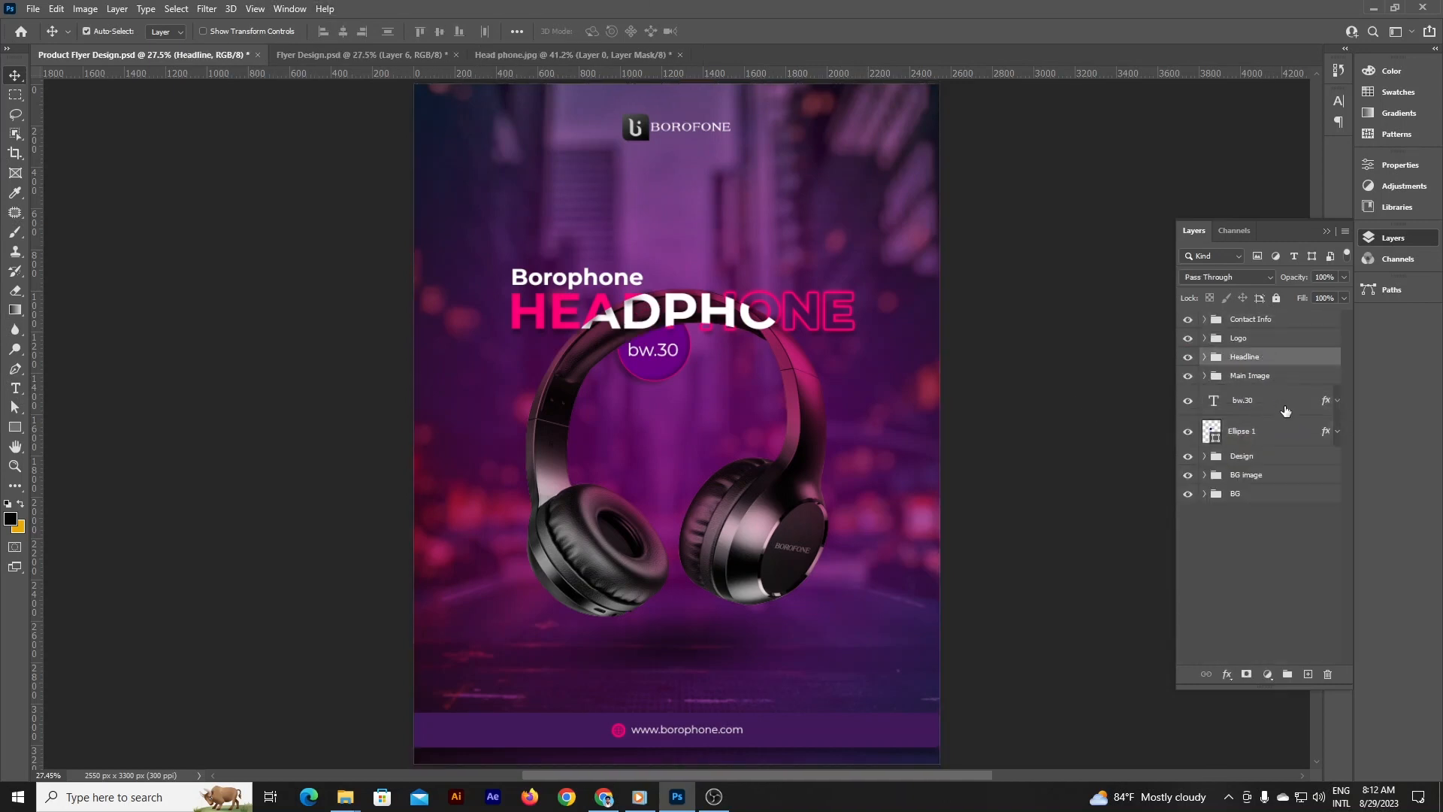
- Group the bw.30 text and Ellipse 1 layers under the name Model
{"action": "left_click", "coordinate": [1285, 406]}
{"action": "left_click", "coordinate": [1277, 434], "text": "shift"}
{"action": "key", "text": "ctrl+g"}
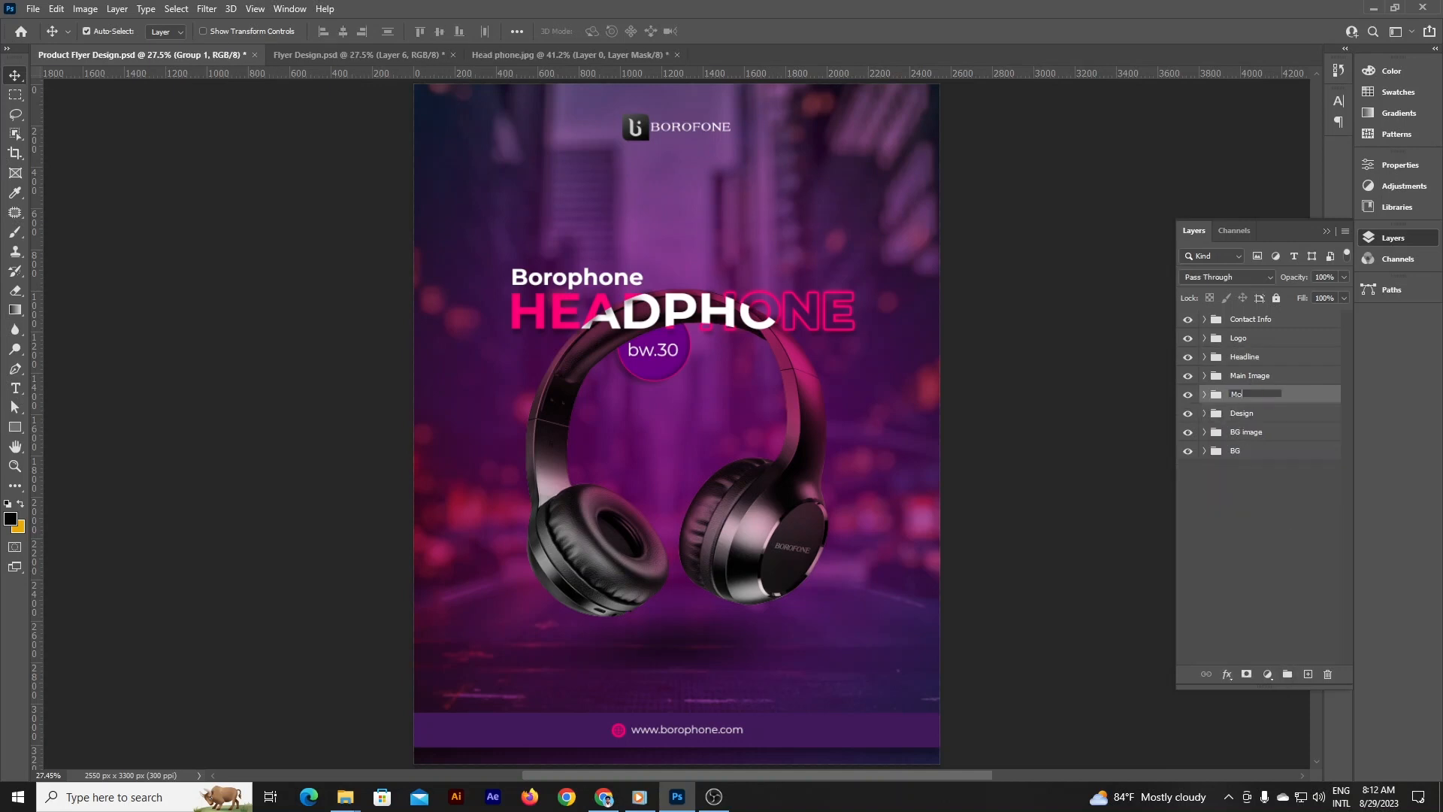
{"action": "key", "text": "Return"}
{"action": "left_click", "coordinate": [1303, 413]}
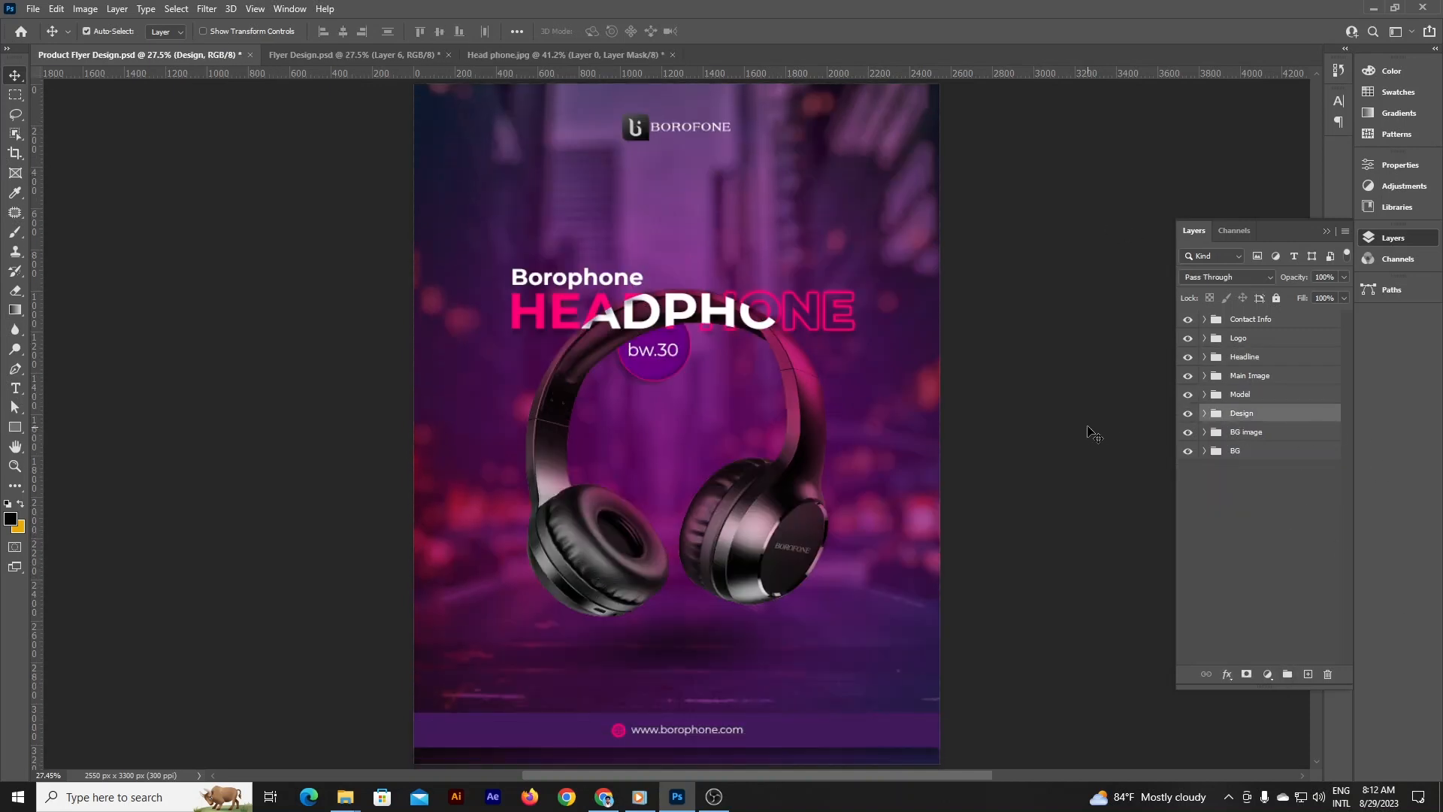
- Recolour the circle behind bw.30 with the bar's dark purple, #42195b
{"action": "left_click", "coordinate": [668, 372]}
{"action": "double_click", "coordinate": [1226, 452]}
{"action": "left_click", "coordinate": [876, 727]}
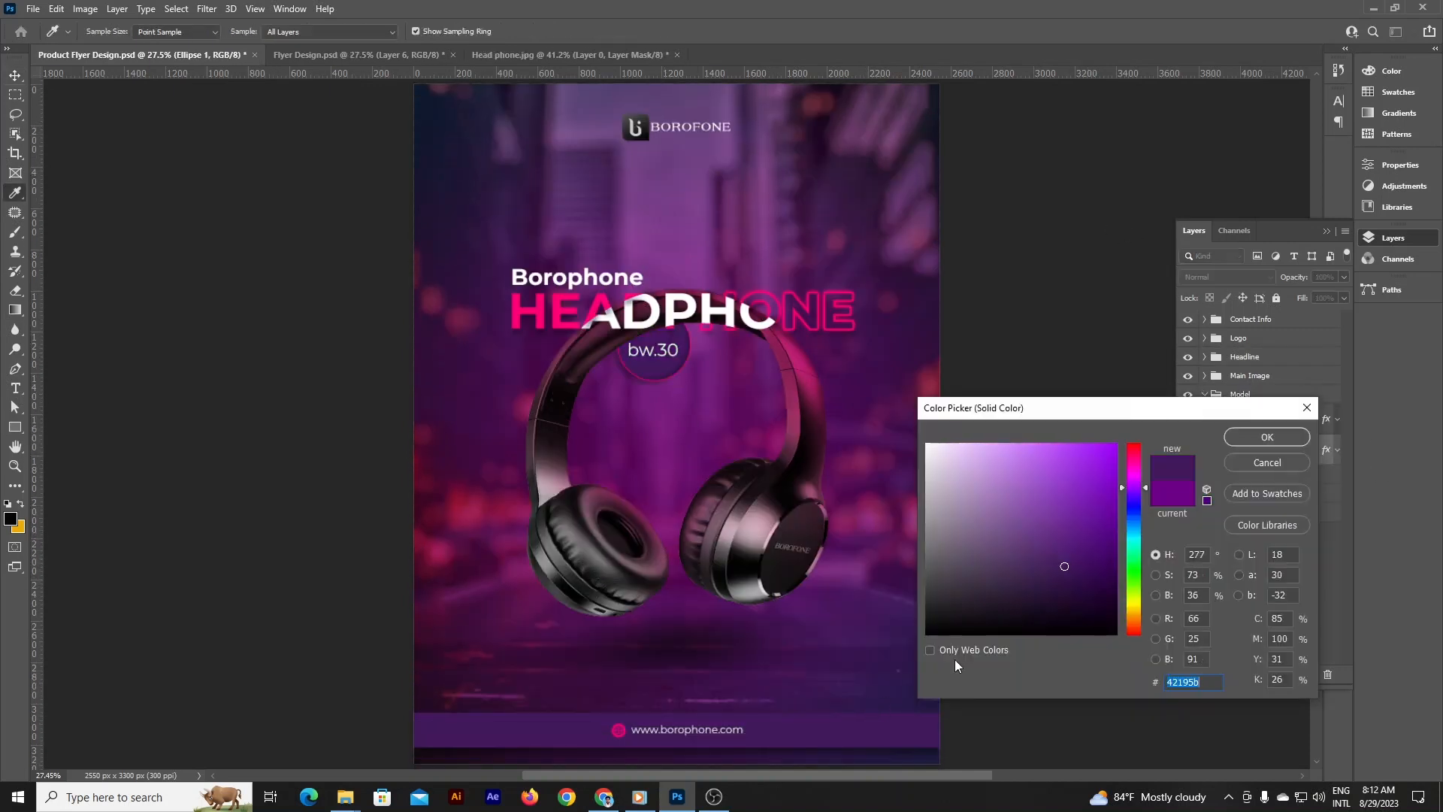
{"action": "left_click", "coordinate": [1267, 438]}
{"action": "double_click", "coordinate": [1222, 451]}
{"action": "left_click", "coordinate": [1265, 423]}
- Give the circle behind bw.30 an inner shadow of 29% opacity, 21 px size and a drop shadow of 30% opacity, 43 px size
{"action": "left_click", "coordinate": [1337, 449]}
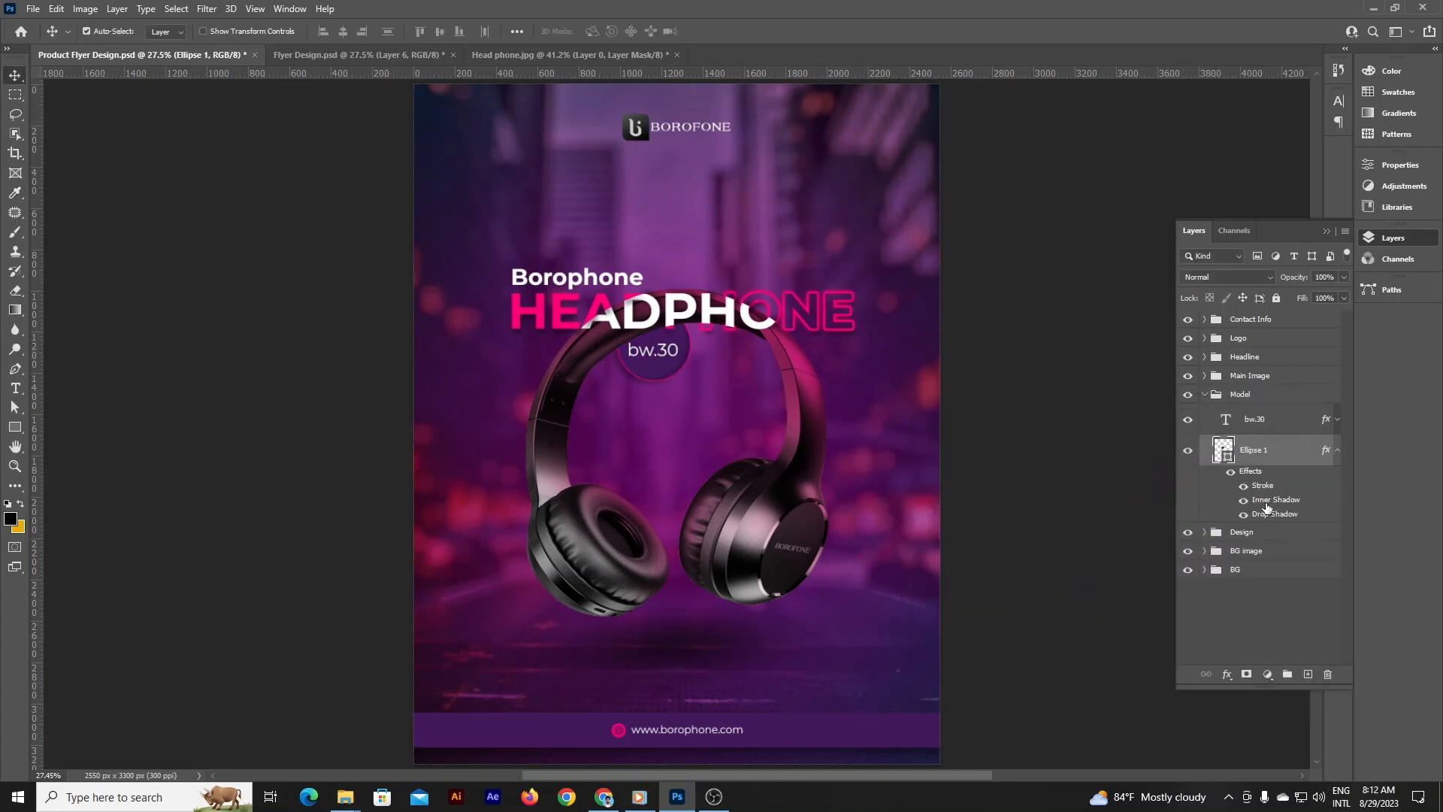
{"action": "double_click", "coordinate": [1275, 499]}
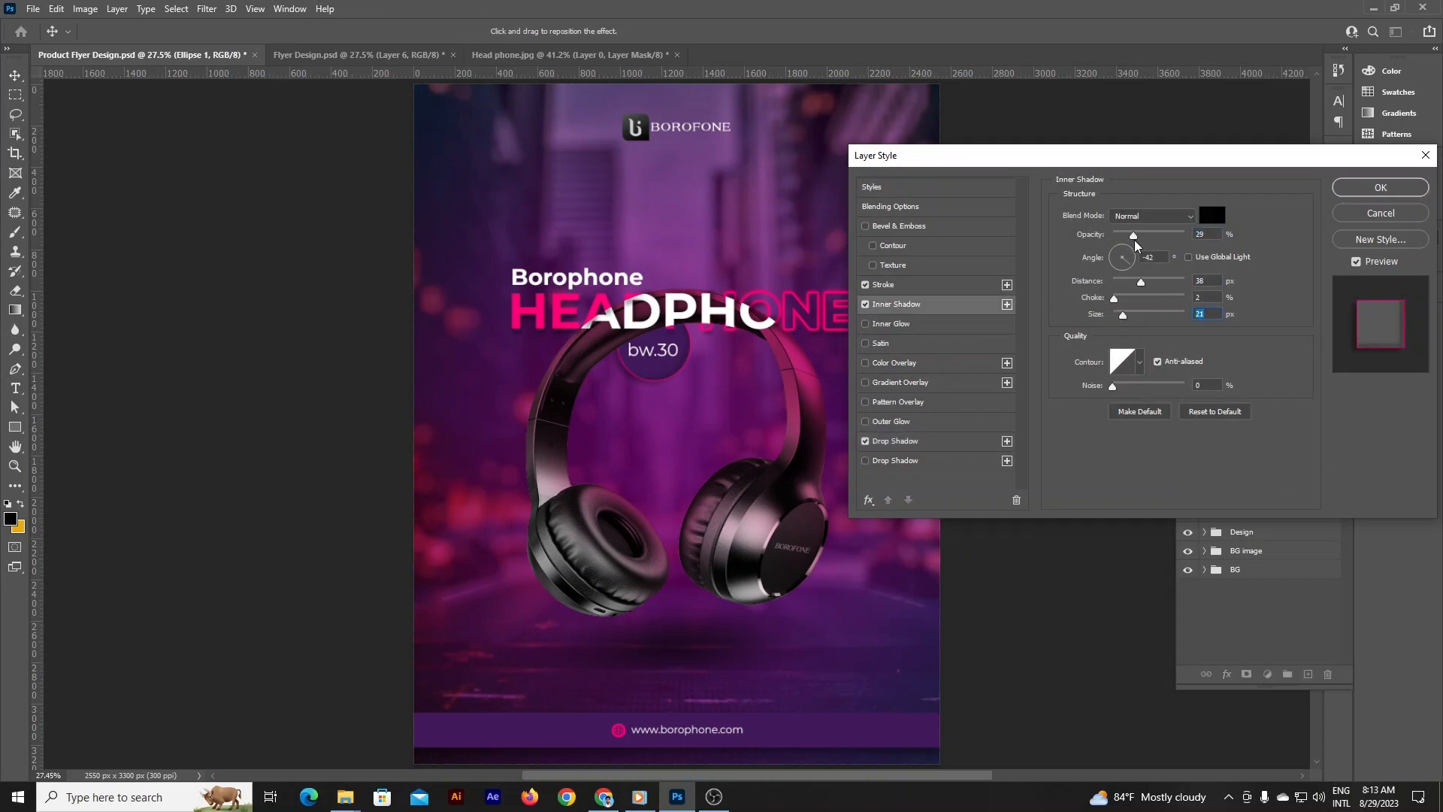
{"action": "left_click", "coordinate": [962, 443]}
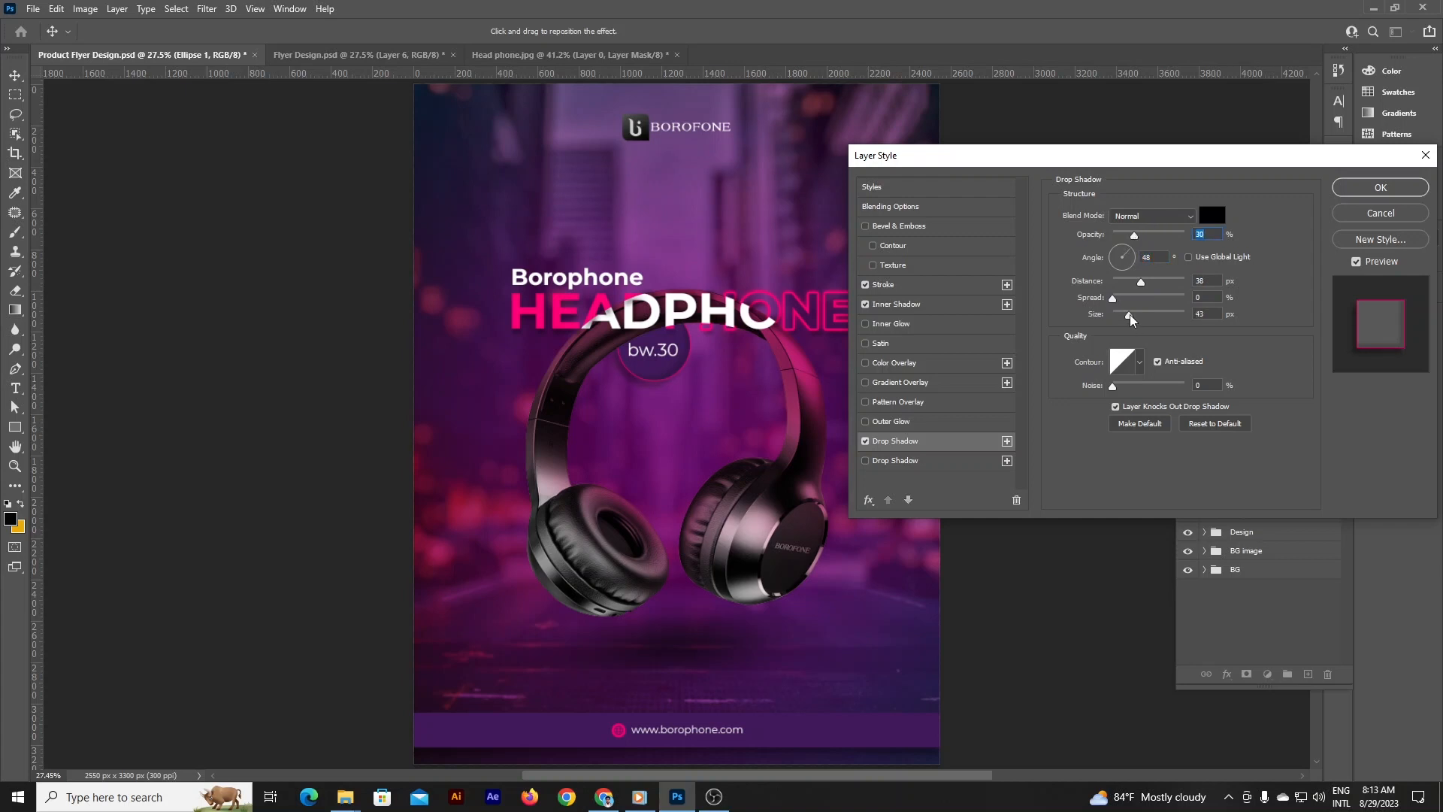
{"action": "left_click", "coordinate": [1380, 187]}
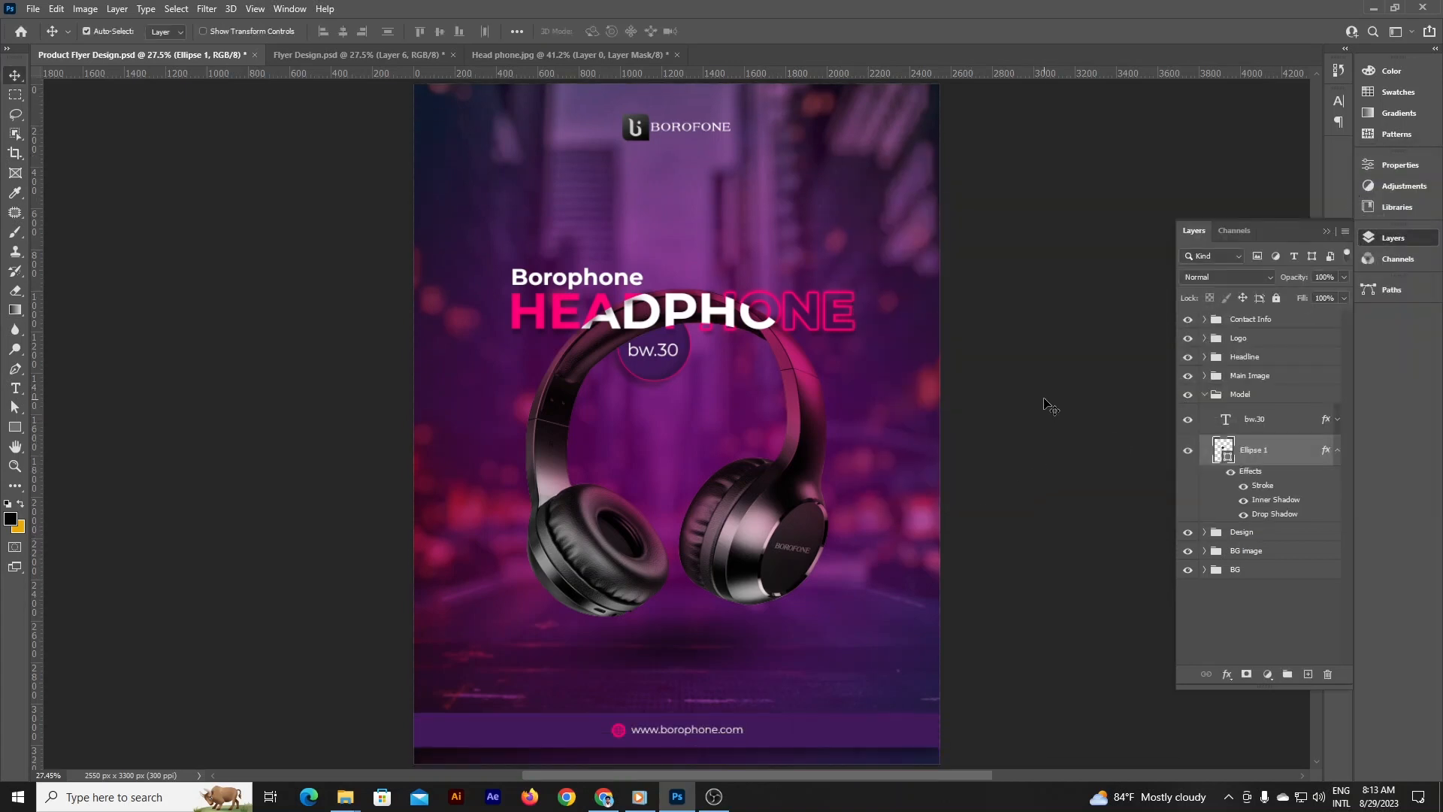
- Centre the Contact Info group horizontally on the flyer and collapse the Model group
{"action": "left_click", "coordinate": [716, 736]}
{"action": "left_click", "coordinate": [1204, 320]}
{"action": "left_click", "coordinate": [1262, 323]}
{"action": "key", "text": "ctrl+a"}
{"action": "left_click", "coordinate": [343, 32]}
{"action": "key", "text": "ctrl+d"}
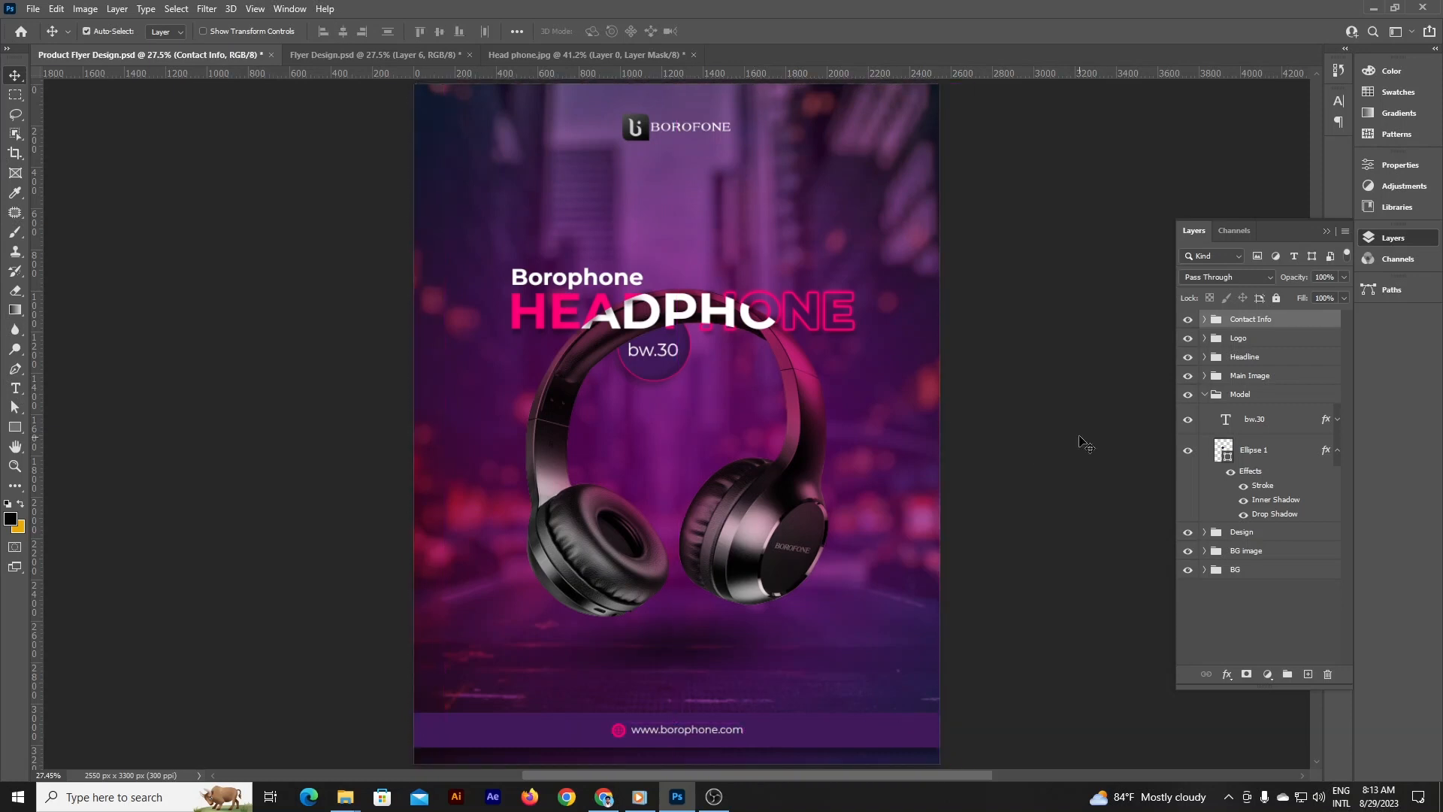
{"action": "left_click", "coordinate": [1079, 448]}
{"action": "left_click", "coordinate": [1203, 395]}
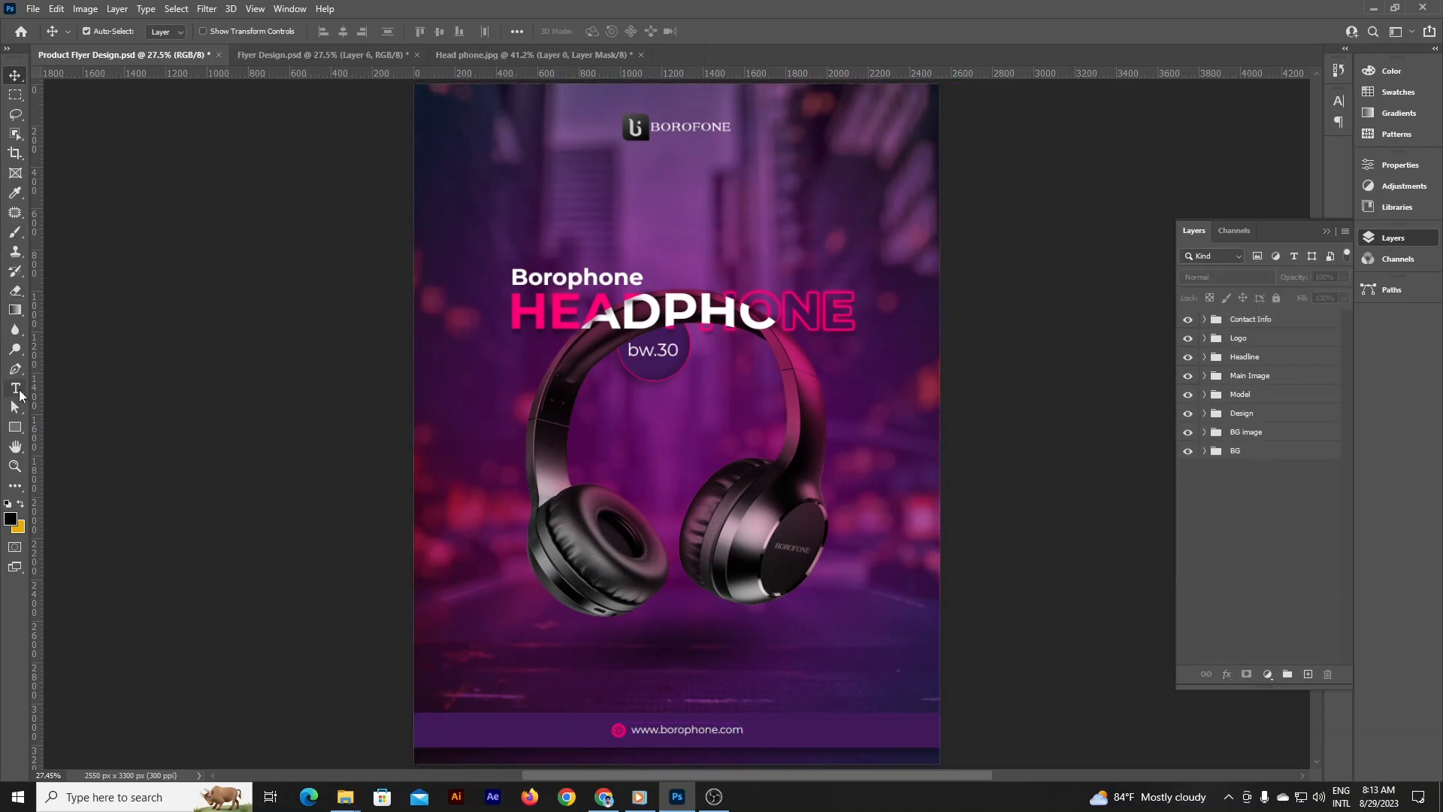
{"action": "left_click", "coordinate": [1262, 357]}
{"action": "left_click", "coordinate": [1270, 378], "text": "shift"}
{"action": "left_click", "coordinate": [1263, 396]}
{"action": "left_click", "coordinate": [1262, 359], "text": "shift"}
{"action": "key", "text": "ctrl+t"}
{"action": "left_click_drag", "start_coordinate": [778, 546], "coordinate": [778, 528]}
{"action": "key", "text": "Escape"}
- Move the footer bar's Rectangle 1 layer out of the Main Image group and collapse that group
{"action": "left_click", "coordinate": [1204, 375]}
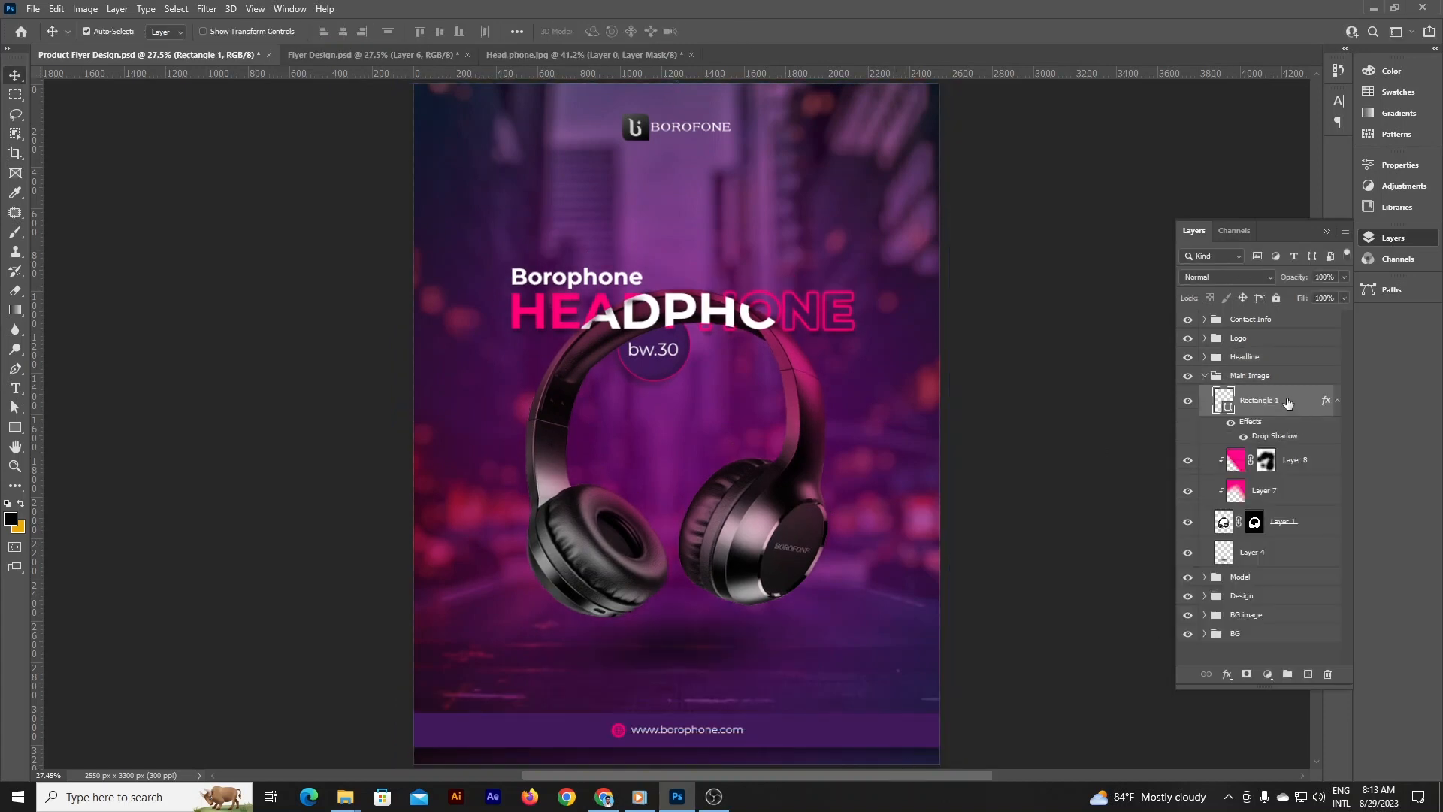
{"action": "left_click", "coordinate": [1204, 374]}
{"action": "left_click", "coordinate": [1262, 375]}
- Shift the Headline, Main Image and Model groups together slightly upward on the flyer
{"action": "left_click", "coordinate": [1262, 394]}
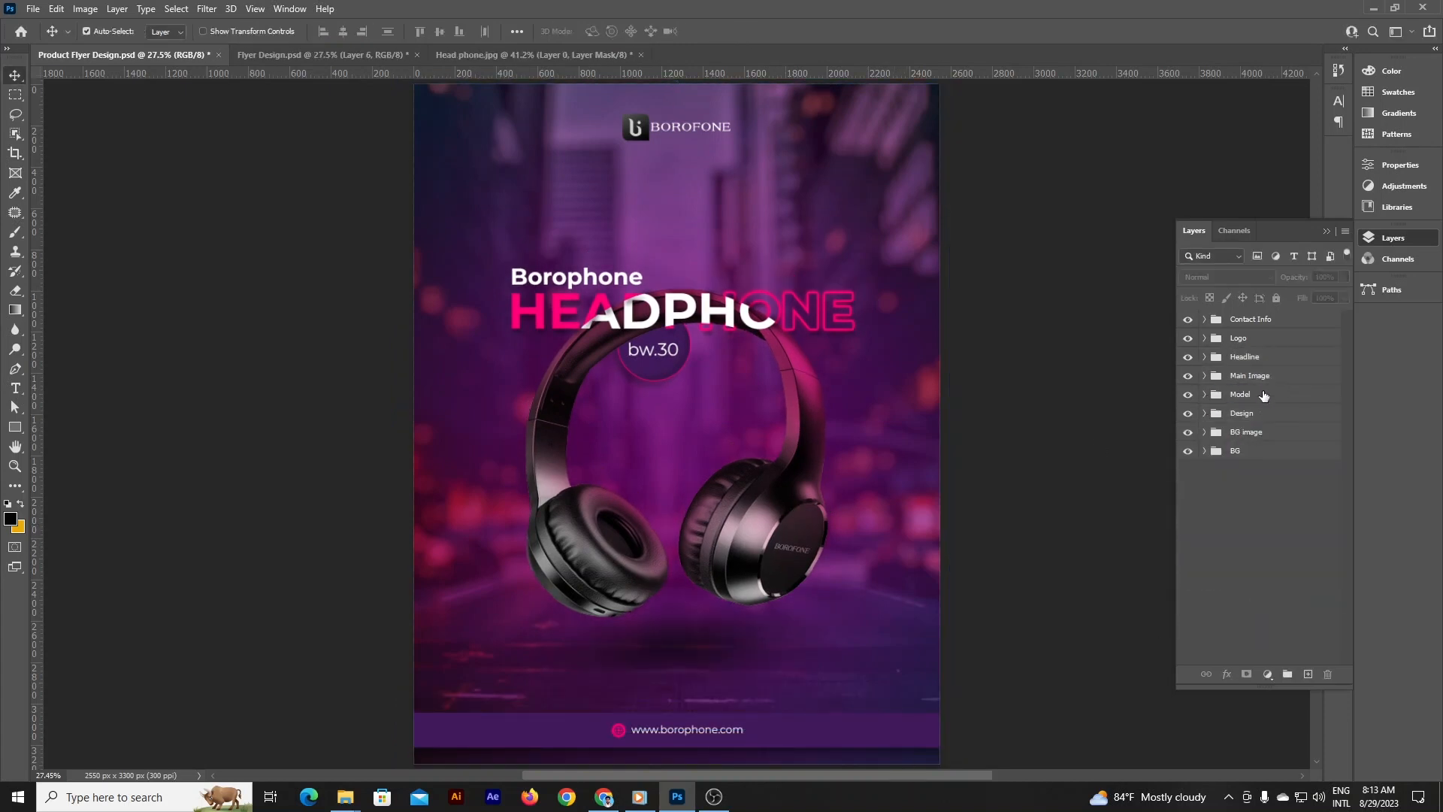
{"action": "left_click", "coordinate": [1262, 358], "text": "shift"}
{"action": "key", "text": "ctrl+t"}
{"action": "left_click_drag", "start_coordinate": [823, 526], "coordinate": [821, 508]}
{"action": "key", "text": "Return"}
- Reorder the Contact Info group so it sits between the Model and Design groups
{"action": "left_click", "coordinate": [1262, 319]}
{"action": "left_click_drag", "start_coordinate": [1279, 323], "coordinate": [1265, 407]}
{"action": "left_click", "coordinate": [969, 397]}
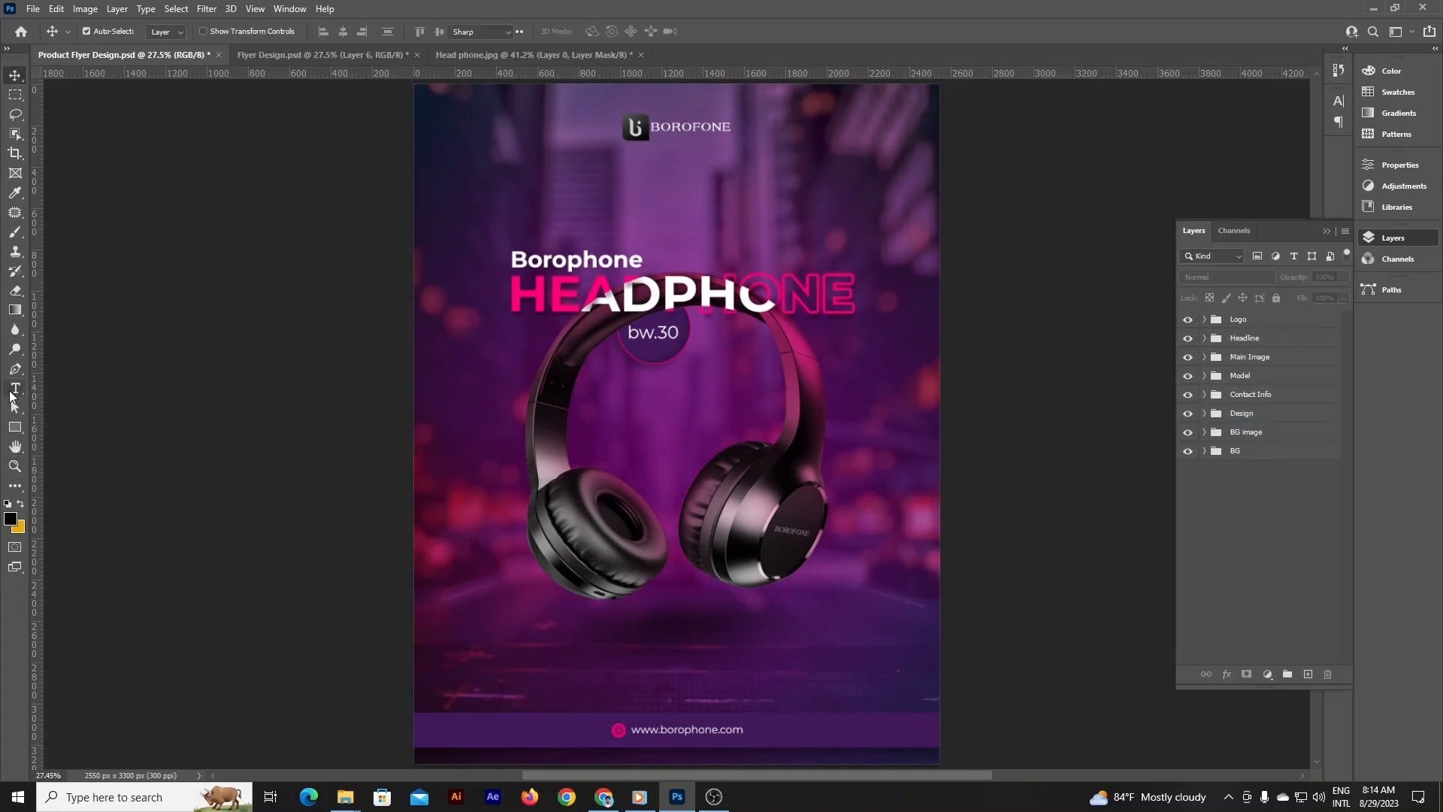
- Add a centre-aligned lorem ipsum paragraph in 9 pt Montserrat Regular in a text box above the footer bar
{"action": "left_click", "coordinate": [13, 389]}
{"action": "left_click_drag", "start_coordinate": [676, 678], "coordinate": [880, 682]}
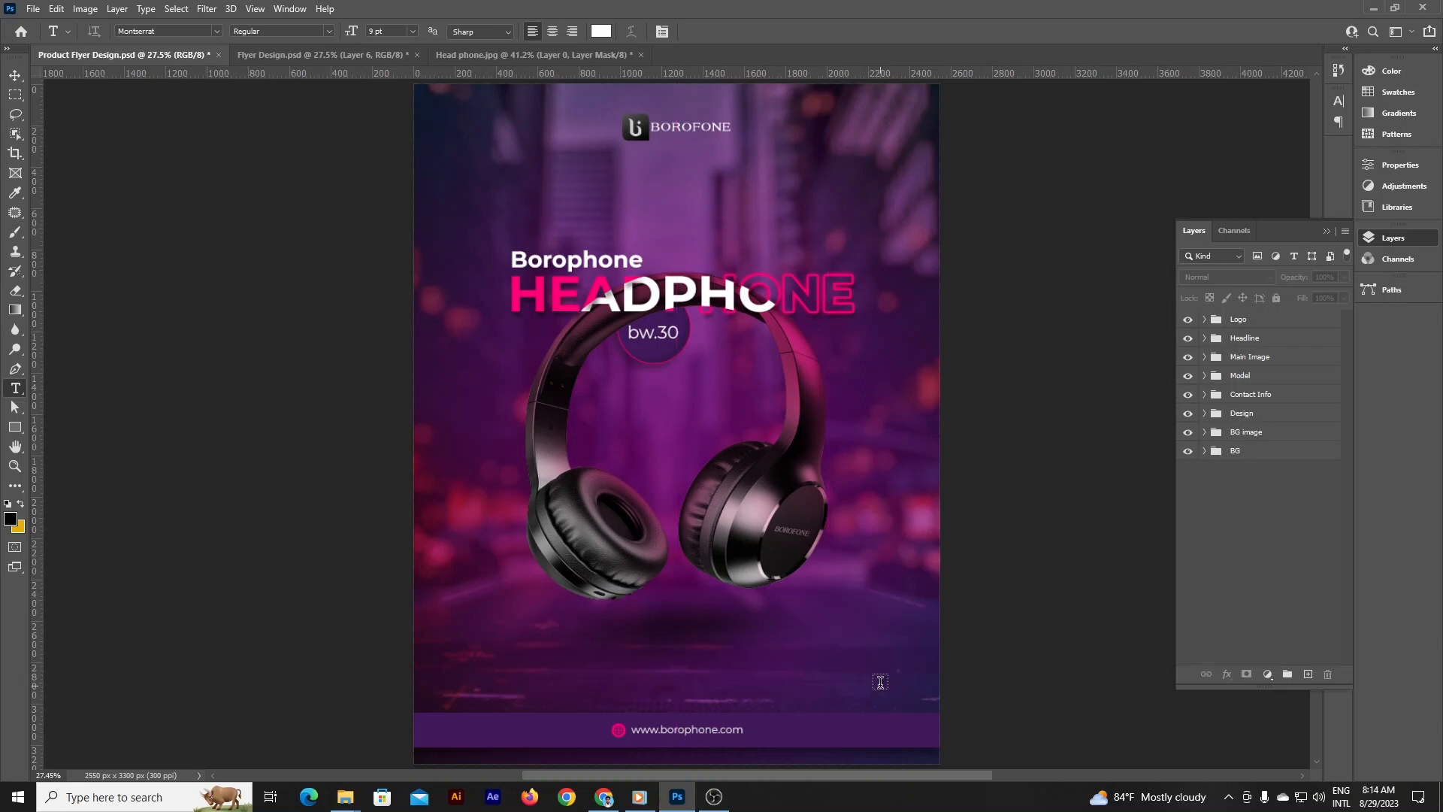
{"action": "left_click", "coordinate": [553, 31]}
{"action": "key", "text": "ctrl+t"}
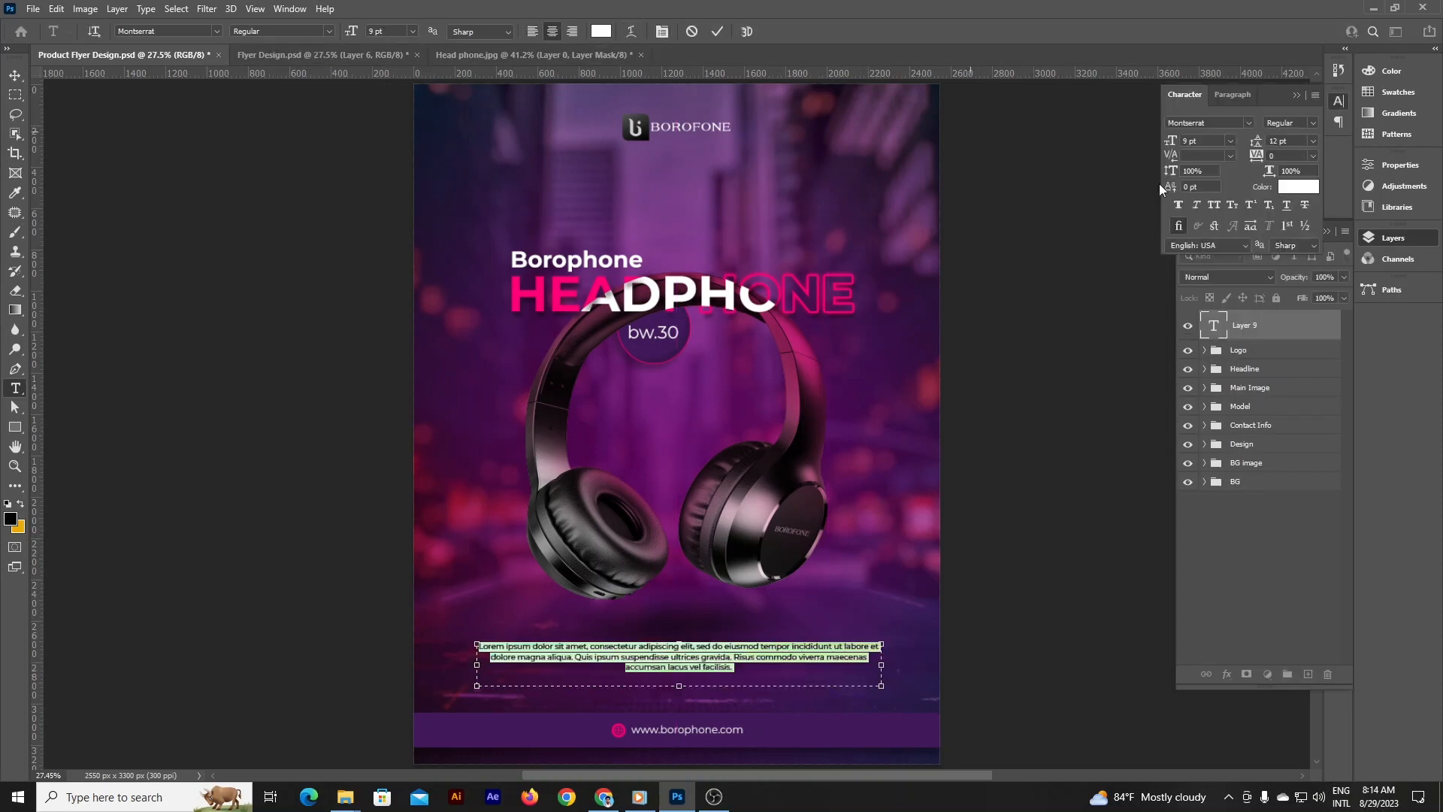
{"action": "left_click", "coordinate": [16, 75]}
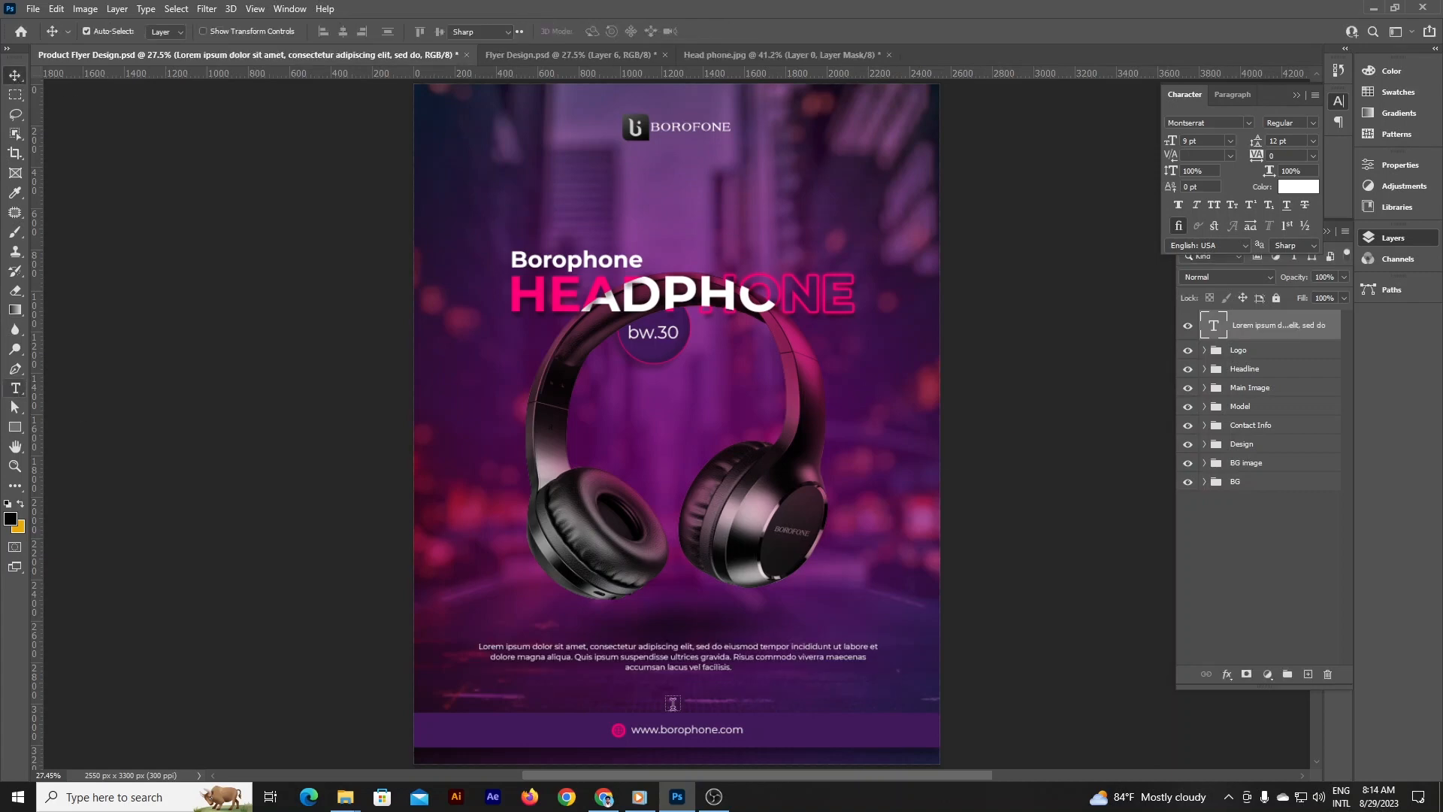
- Change the lorem ipsum paragraph's font to Lato and narrow its text box, centred on the flyer
{"action": "key", "text": "Return"}
{"action": "left_click", "coordinate": [193, 31]}
{"action": "type", "text": "Lato"}
{"action": "left_click", "coordinate": [281, 129]}
{"action": "left_click_drag", "start_coordinate": [844, 673], "coordinate": [834, 673]}
{"action": "key", "text": "ctrl+Return"}
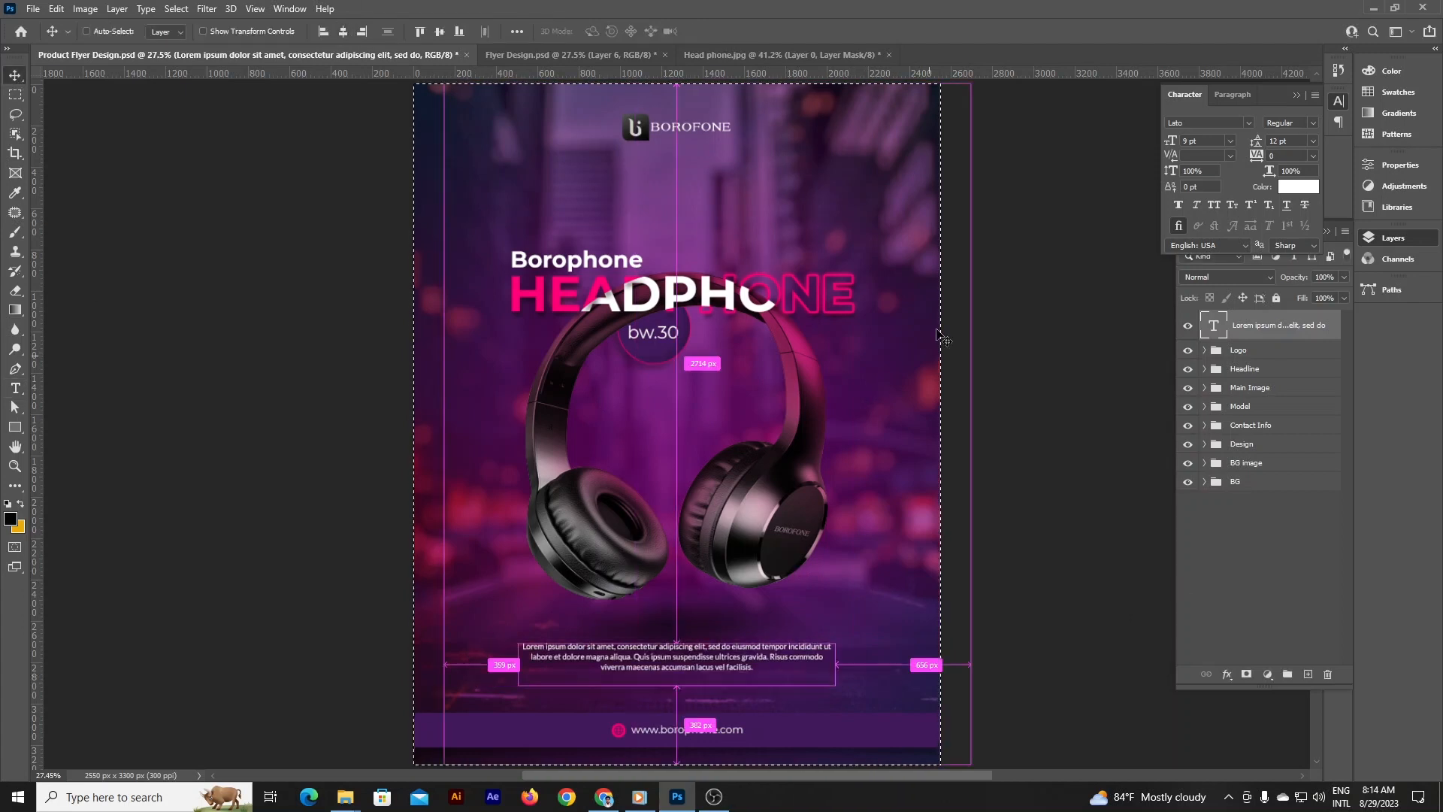
{"action": "key", "text": "ctrl+d"}
- Set the lorem ipsum paragraph's font size to 12 pt and its leading to 15 pt
{"action": "key", "text": "t"}
{"action": "left_click", "coordinate": [633, 668]}
{"action": "key", "text": "ctrl+a"}
{"action": "left_click", "coordinate": [391, 30]}
{"action": "scroll", "coordinate": [392, 30], "scroll_direction": "up", "scroll_amount": 3}
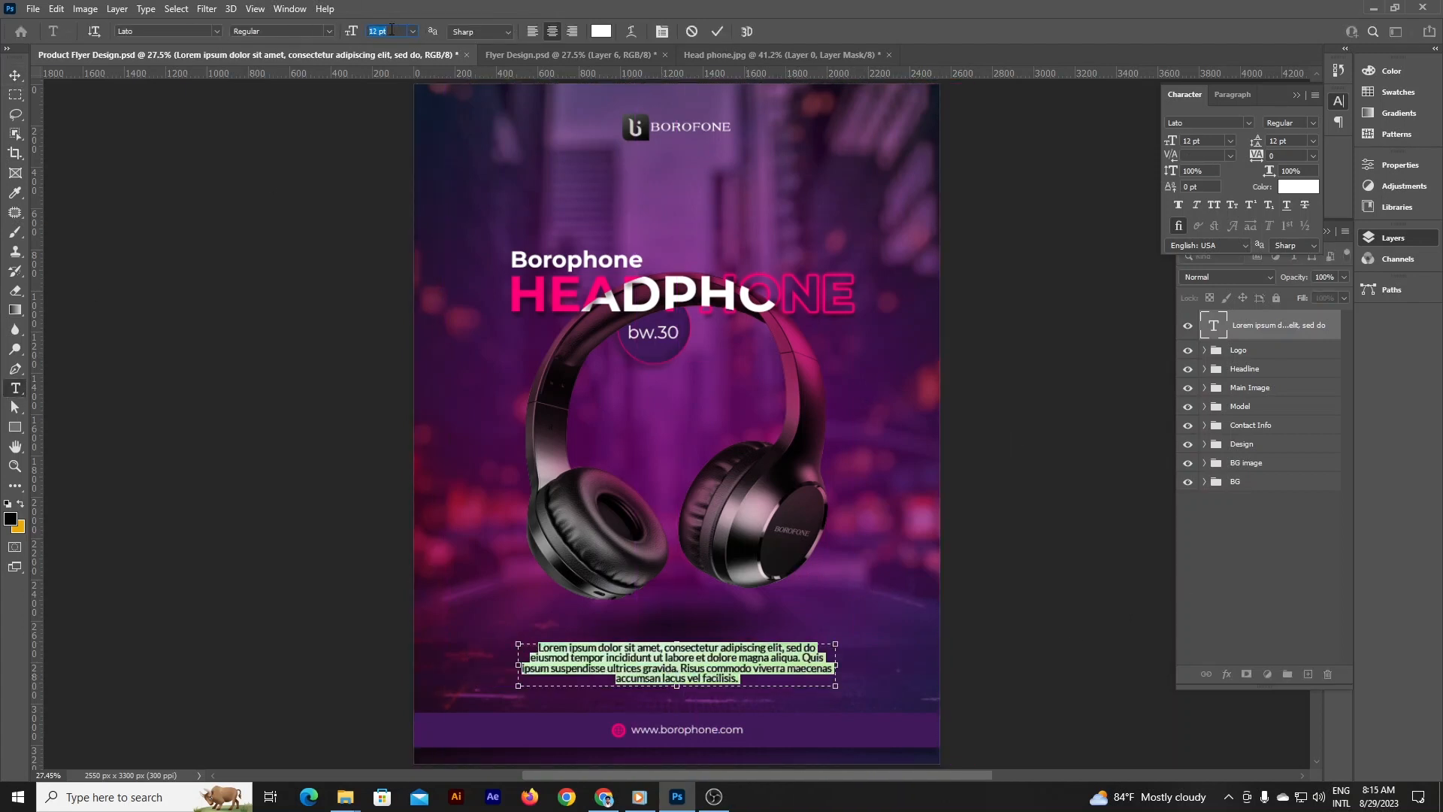
{"action": "left_click", "coordinate": [1292, 140]}
{"action": "key", "text": "Up"}
{"action": "key", "text": "Up"}
{"action": "key", "text": "Up"}
- Widen the paragraph's text box on both sides and centre it horizontally on the flyer
{"action": "left_click_drag", "start_coordinate": [835, 665], "coordinate": [903, 666]}
{"action": "left_click_drag", "start_coordinate": [519, 665], "coordinate": [444, 671]}
{"action": "key", "text": "ctrl+Return"}
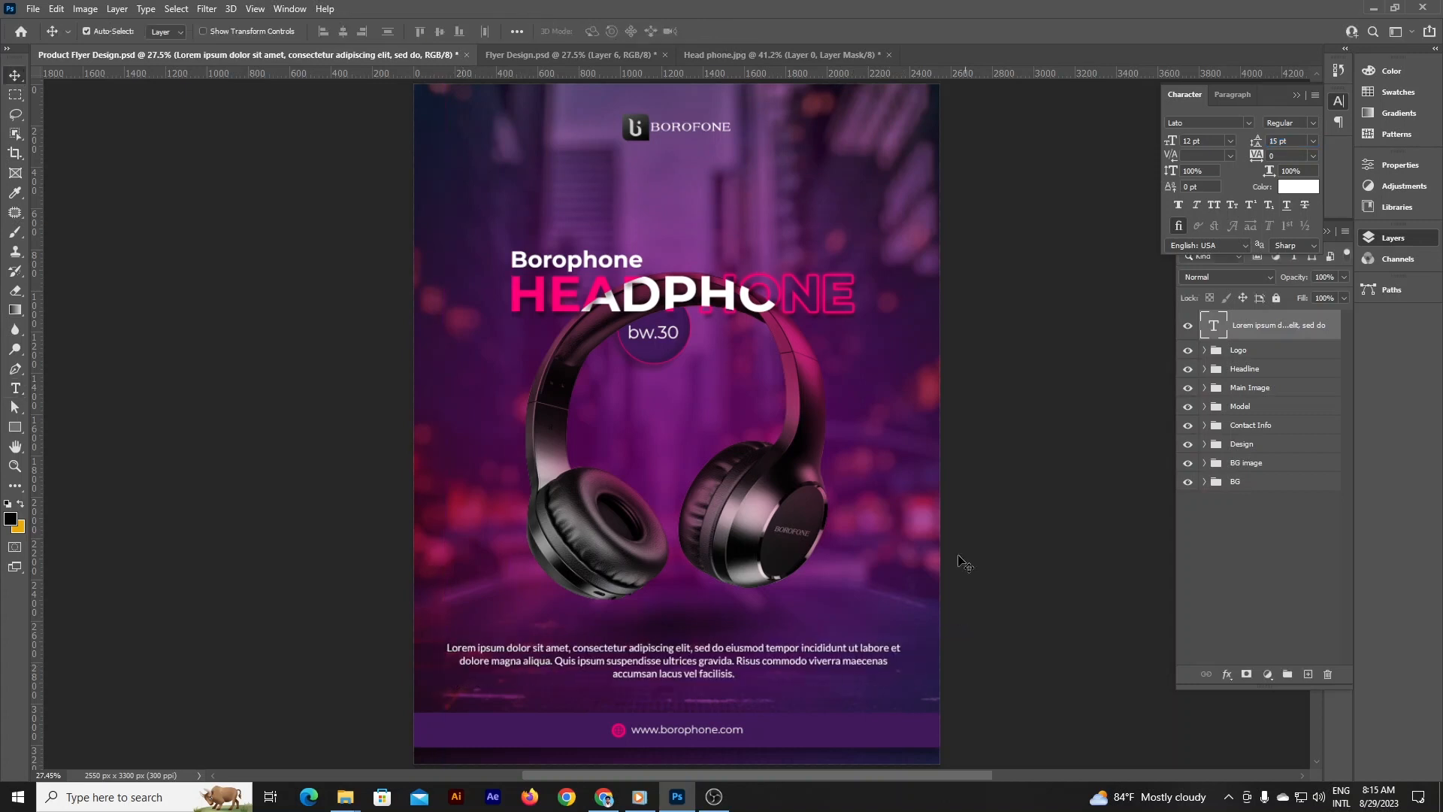
{"action": "key", "text": "ctrl+d"}
{"action": "left_click", "coordinate": [1038, 485]}
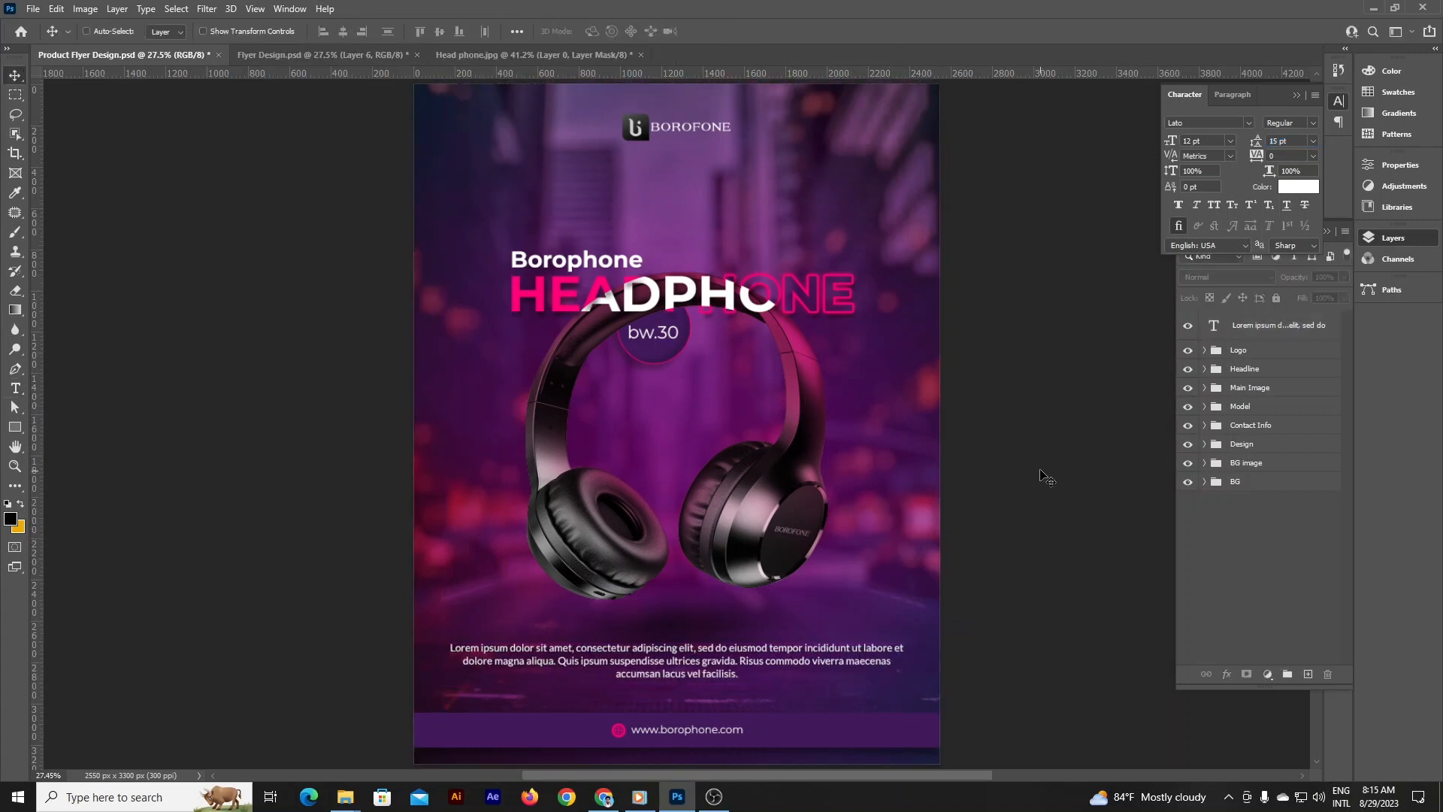
- Reposition the shadow below the headphones and move the Headline, Main Image and Model groups further up together
{"action": "left_click_drag", "start_coordinate": [814, 674], "coordinate": [691, 624]}
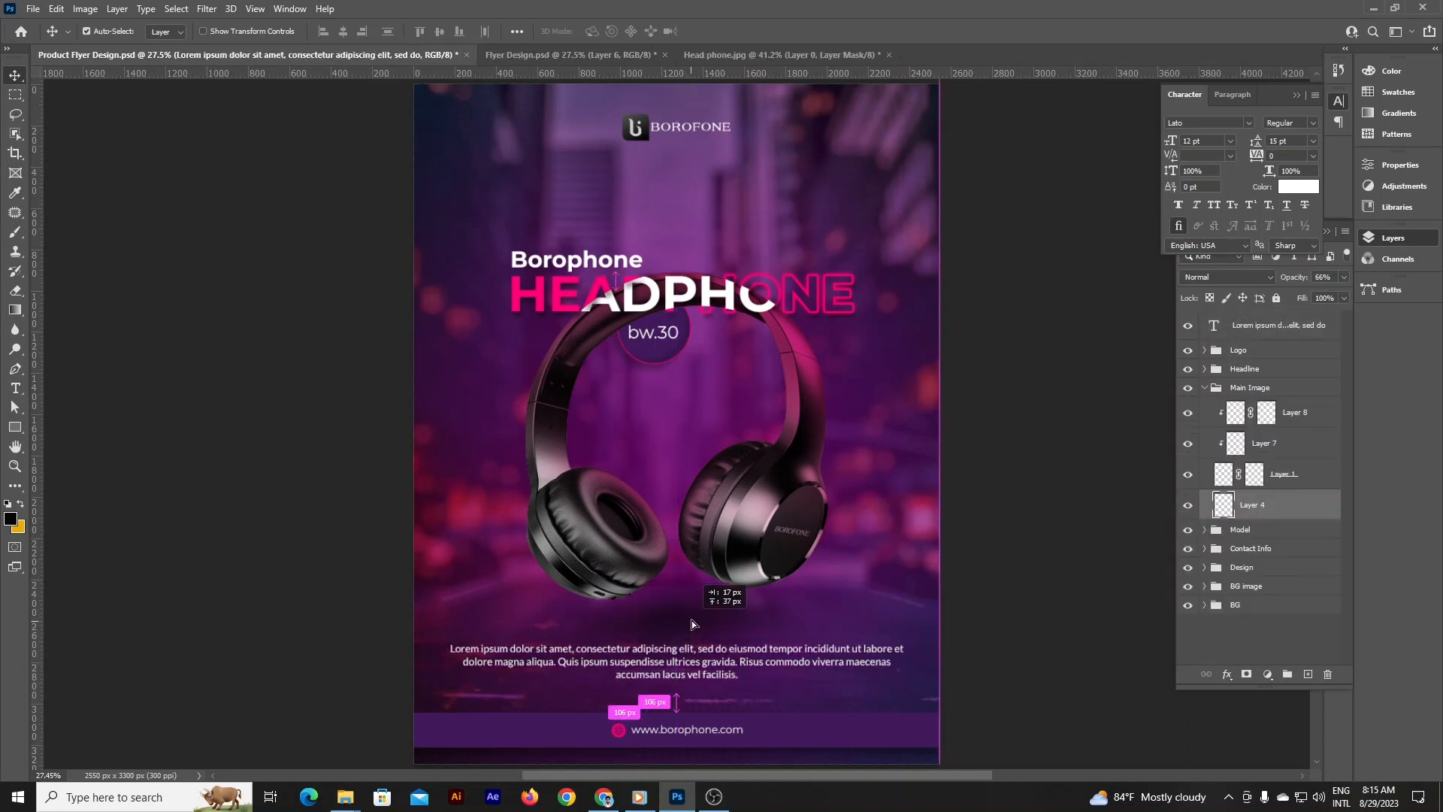
{"action": "left_click", "coordinate": [1204, 387]}
{"action": "left_click", "coordinate": [1267, 373], "text": "shift"}
{"action": "key", "text": "ctrl+t"}
{"action": "left_click_drag", "start_coordinate": [792, 519], "coordinate": [791, 502]}
{"action": "left_click", "coordinate": [746, 31]}
{"action": "left_click", "coordinate": [1031, 488]}
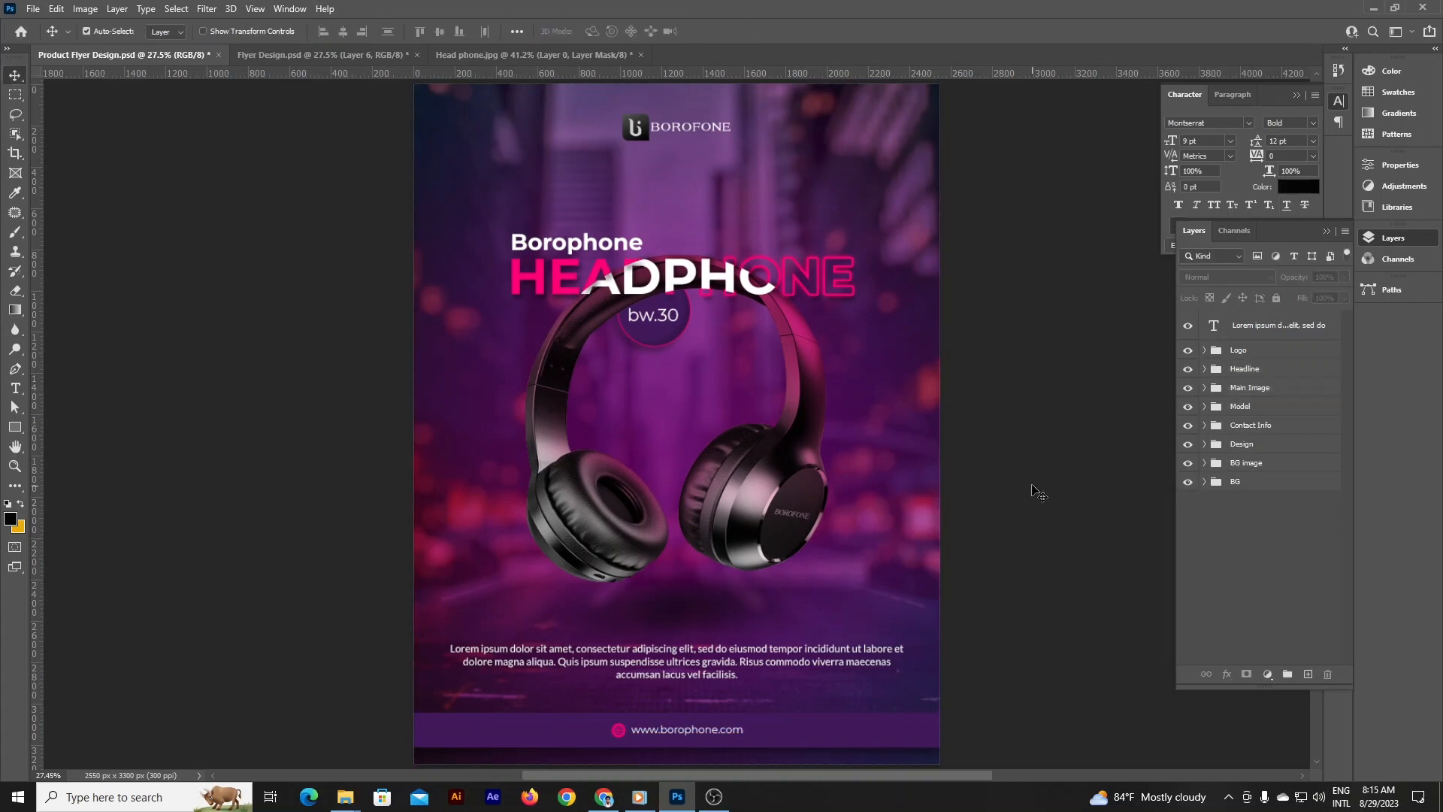
- Export the flyer as a 100% quality JPG named Product Flyer Design in the course 2023 folder
{"action": "key", "text": "ctrl+alt+shift+w"}
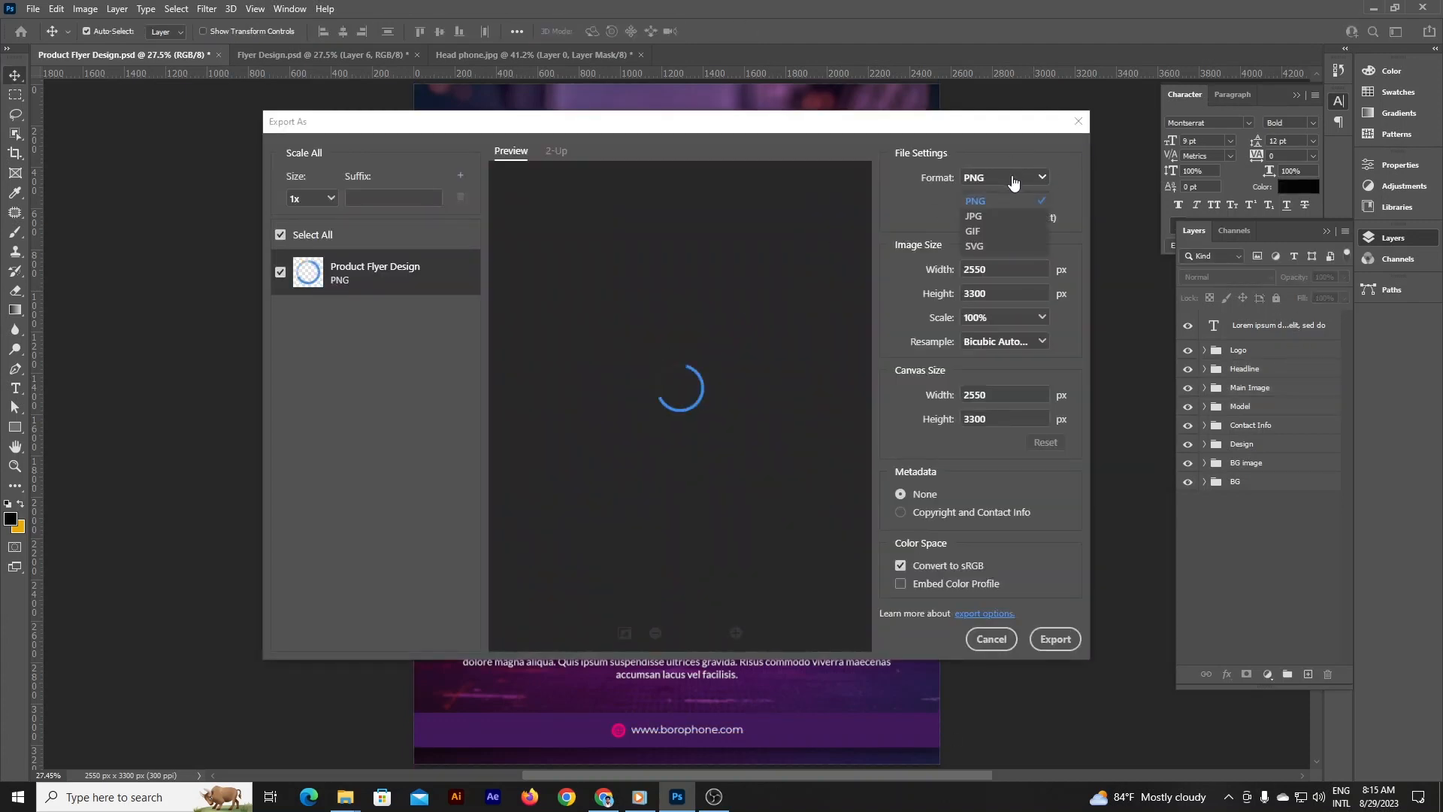
{"action": "left_click", "coordinate": [1055, 638]}
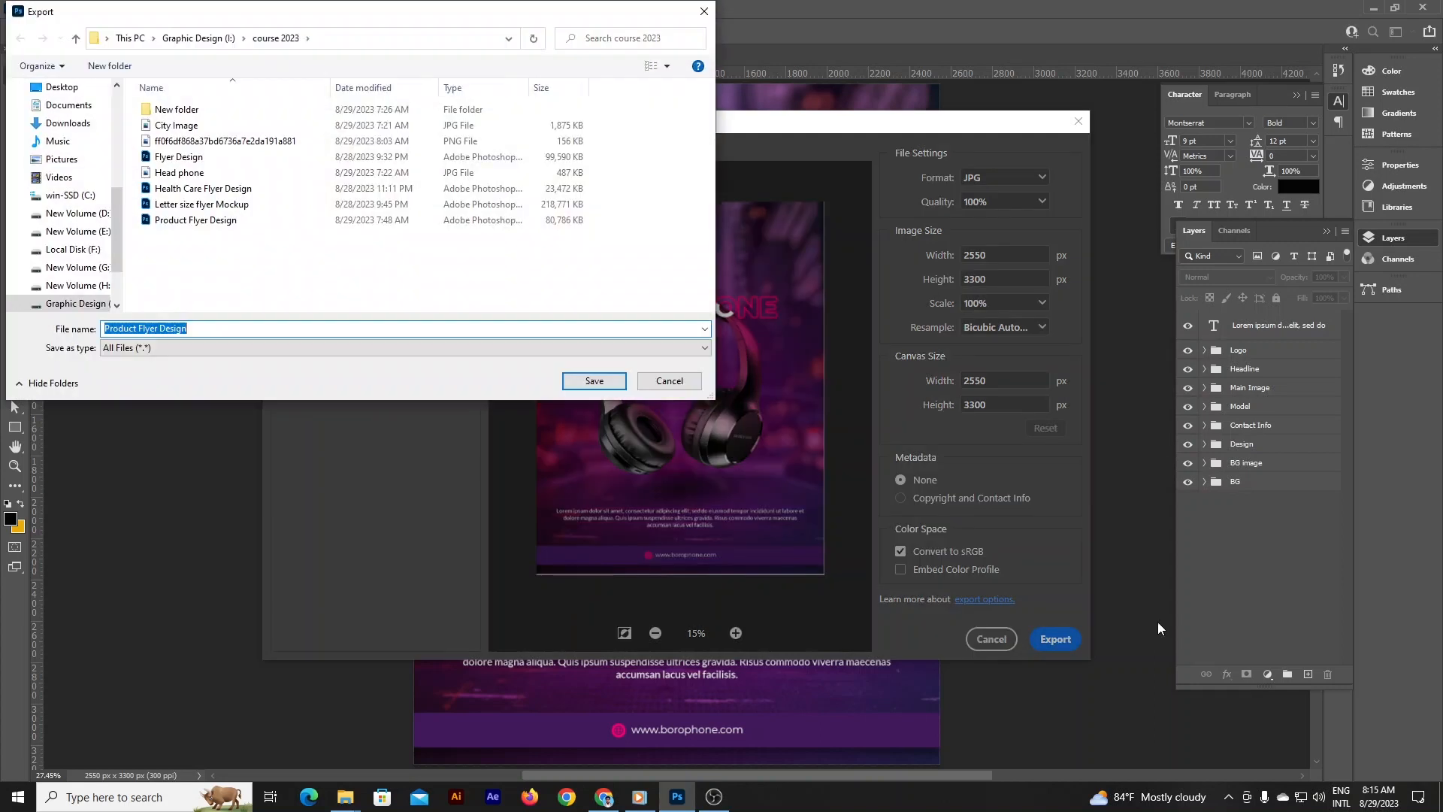
{"action": "left_click", "coordinate": [595, 381]}
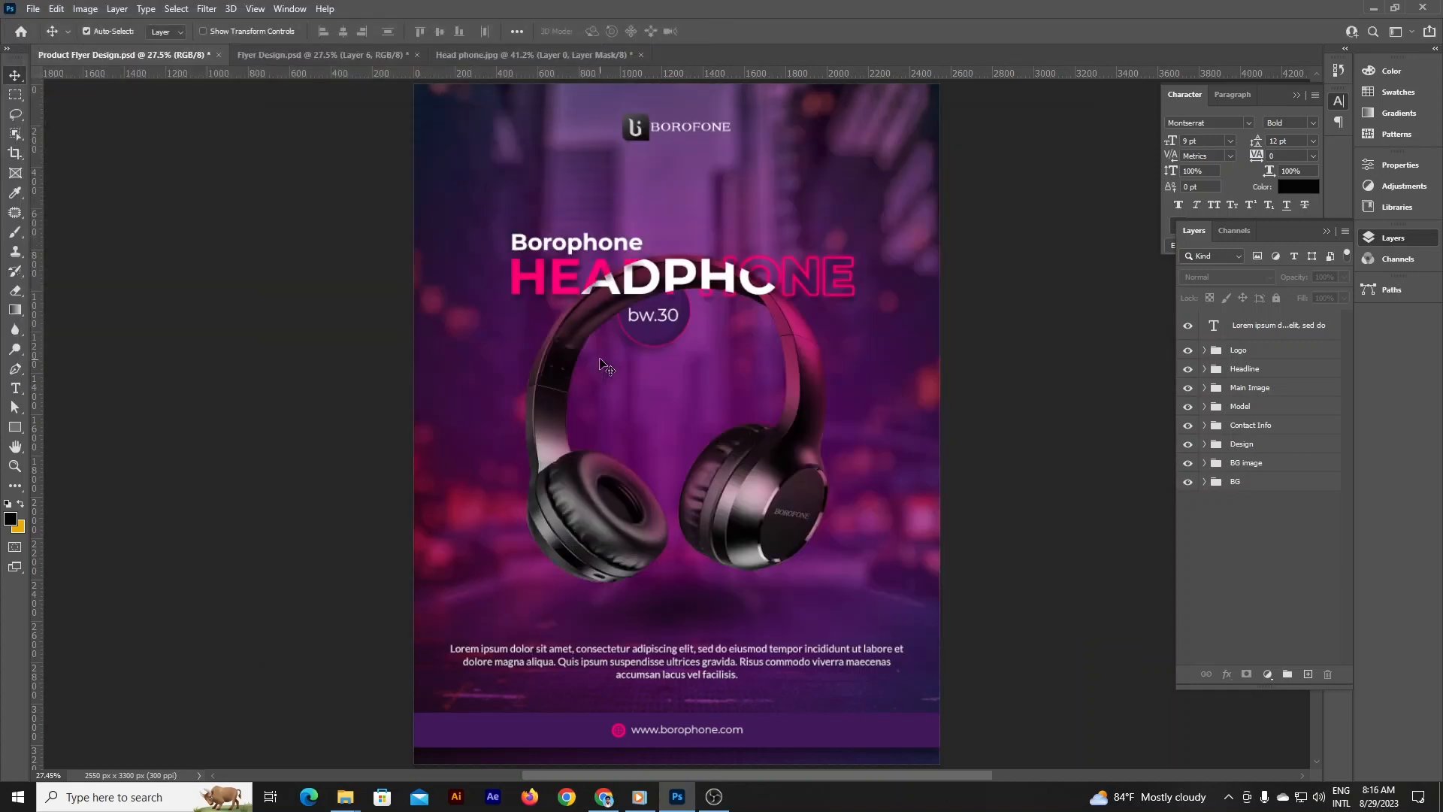
- In File Explorer, open the 02-Flyer-free-mockup-by-mockupcloud file from the letter size flyer folder inside all mockup
{"action": "left_click", "coordinate": [345, 797]}
{"action": "left_click", "coordinate": [76, 551]}
{"action": "left_click", "coordinate": [77, 569]}
{"action": "double_click", "coordinate": [419, 111]}
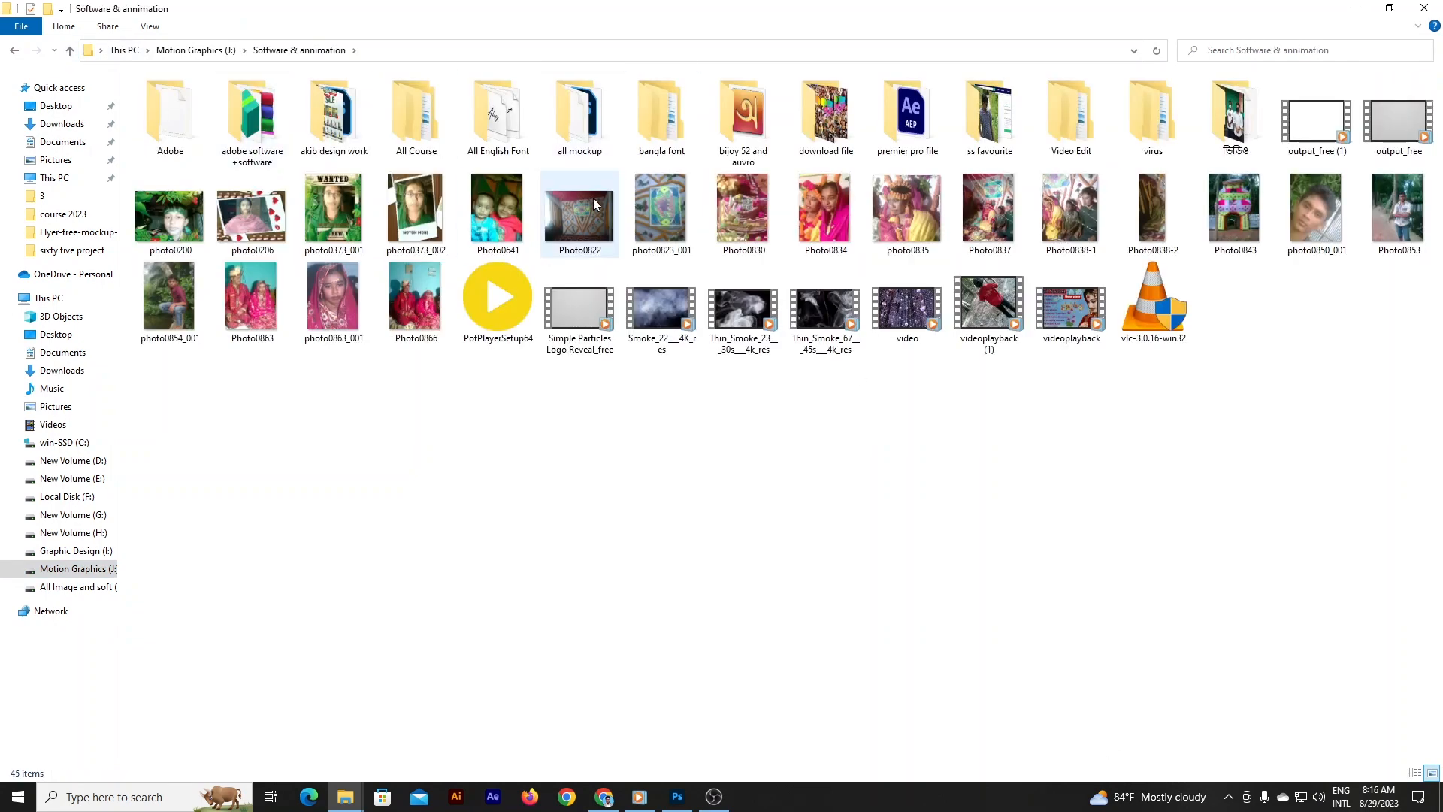
{"action": "double_click", "coordinate": [575, 143]}
{"action": "double_click", "coordinate": [199, 398]}
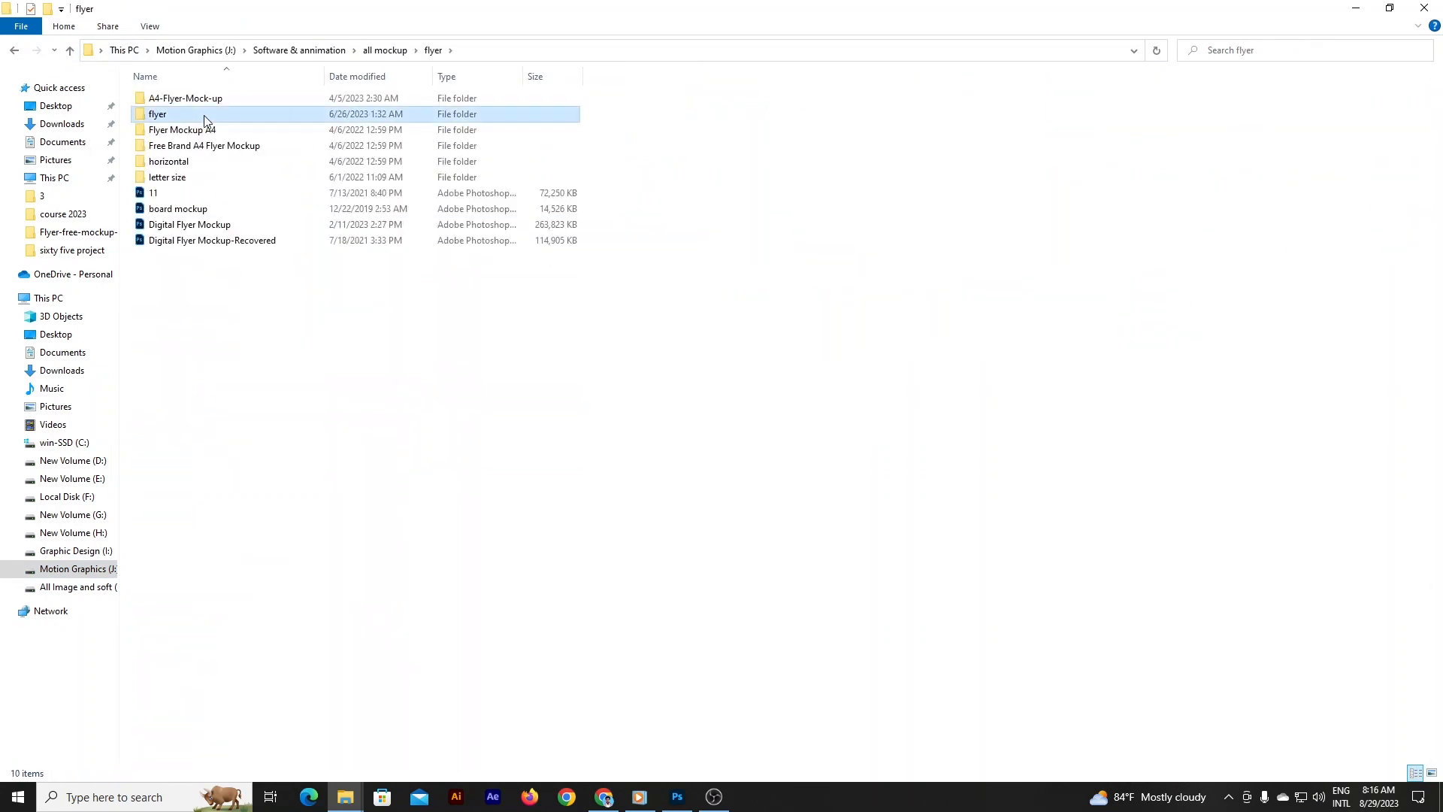
{"action": "double_click", "coordinate": [197, 177]}
{"action": "double_click", "coordinate": [190, 128]}
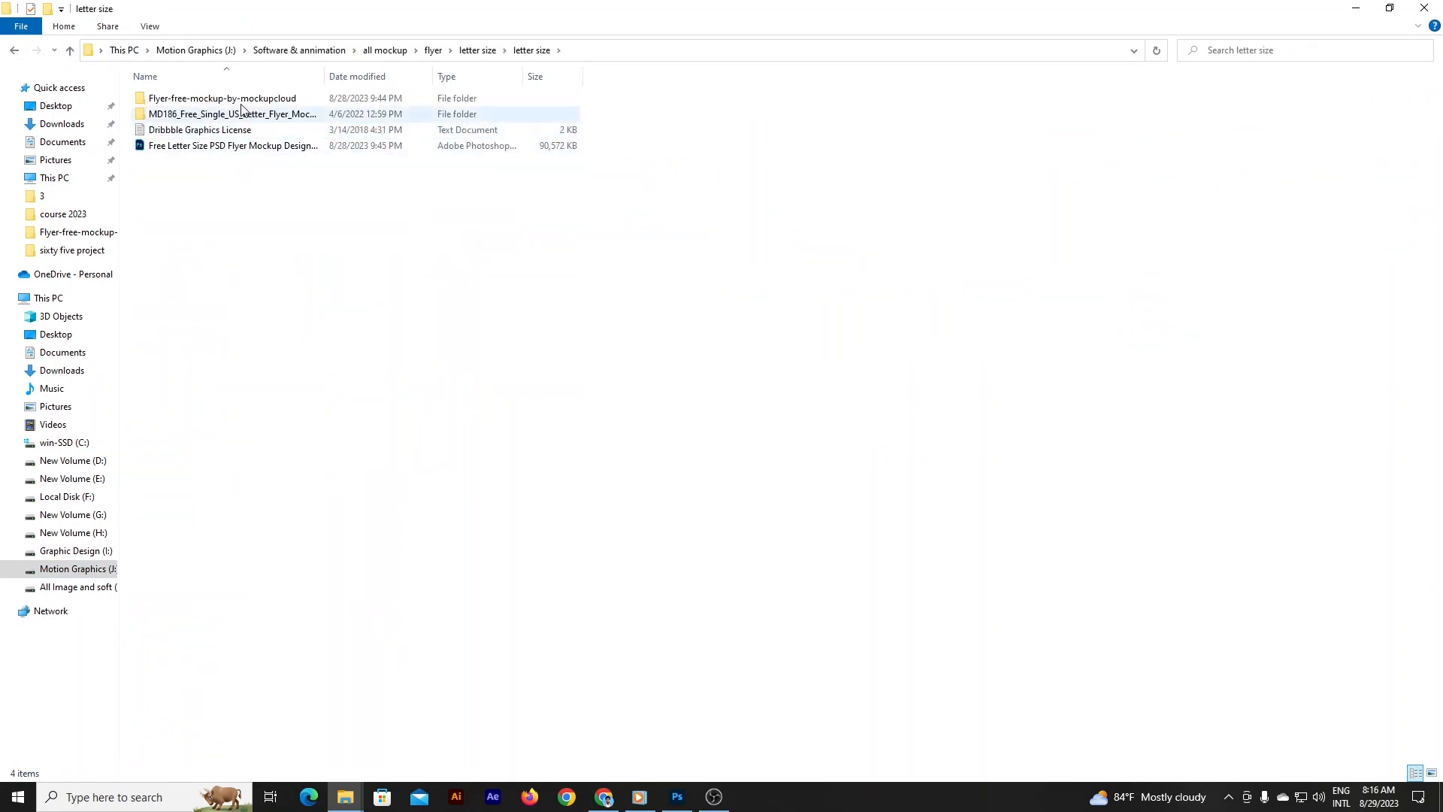
{"action": "double_click", "coordinate": [210, 100]}
{"action": "double_click", "coordinate": [211, 115]}
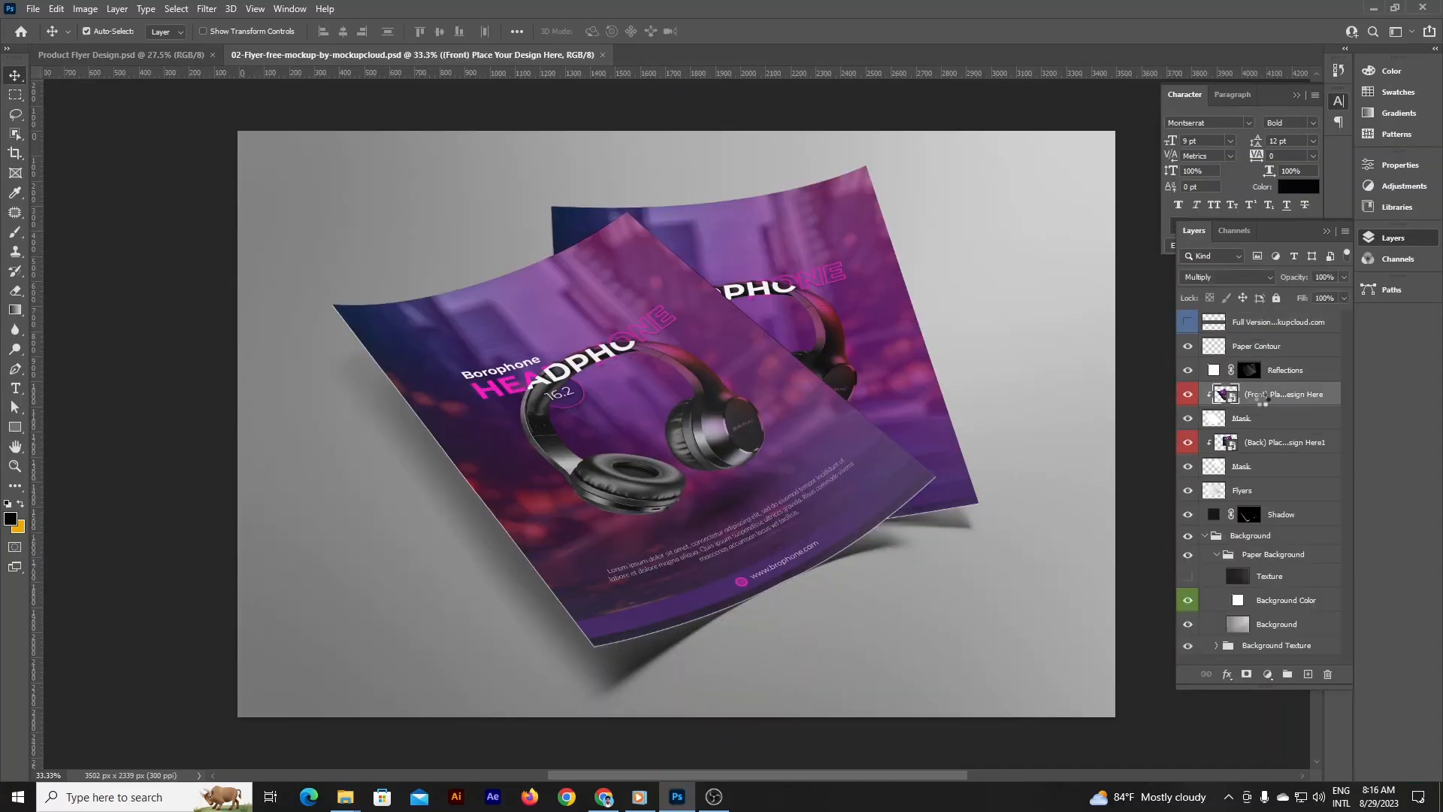
- Place the exported Product Flyer Design image in the mockup's front smart object, stretch it to full canvas height, and compare it with Flyer Design
{"action": "double_click", "coordinate": [1224, 394]}
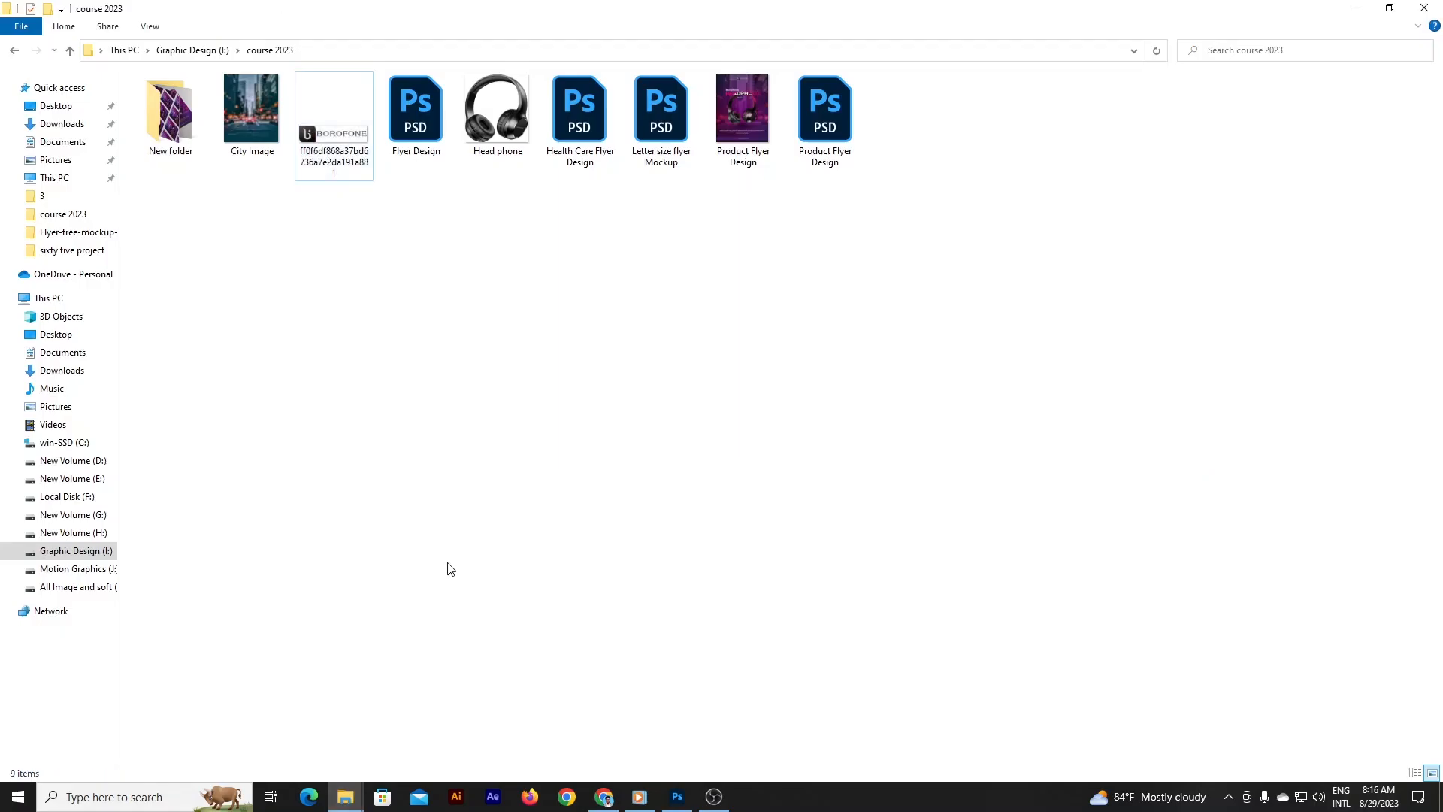
{"action": "left_click_drag", "start_coordinate": [742, 113], "coordinate": [767, 549]}
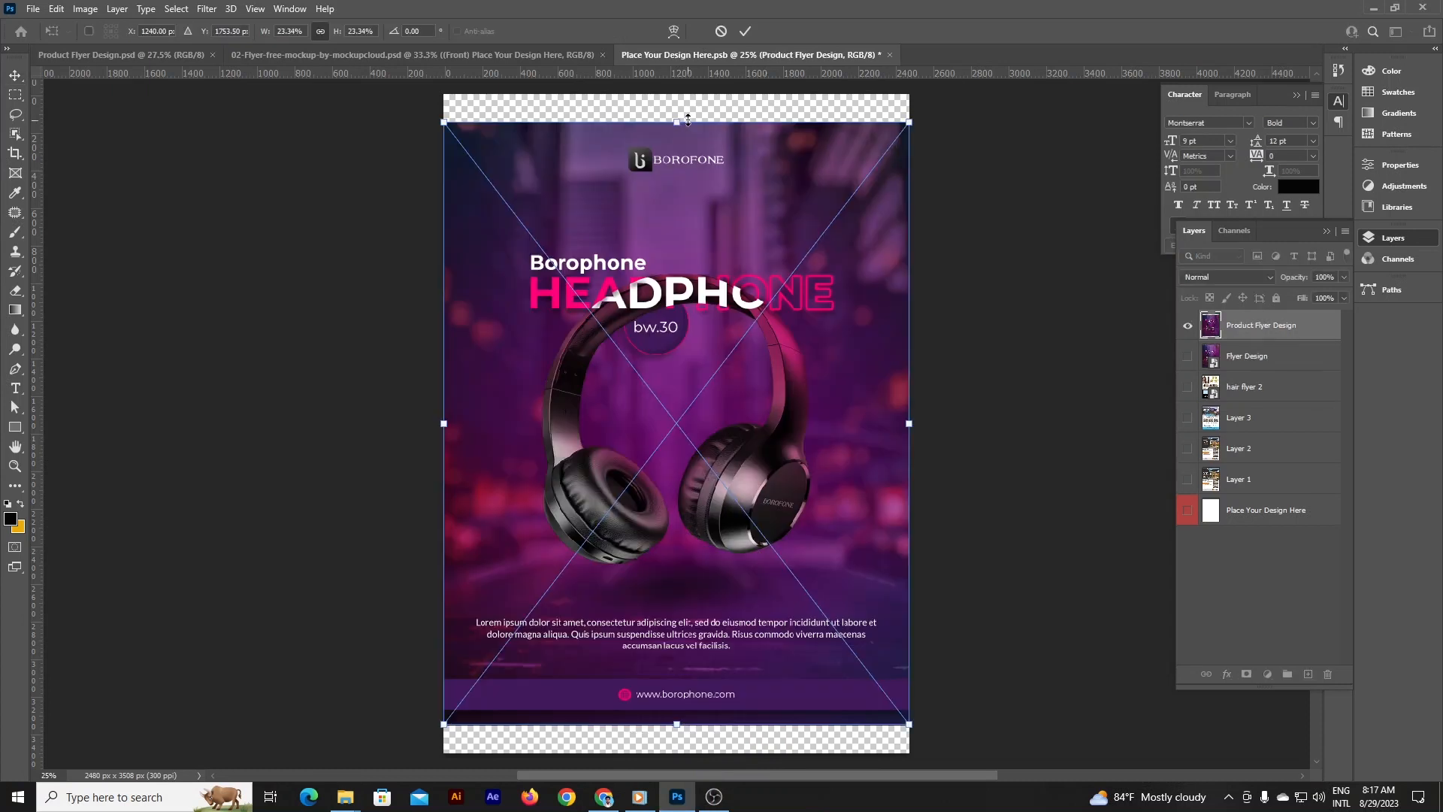
{"action": "left_click", "coordinate": [1185, 350]}
{"action": "left_click", "coordinate": [1192, 333]}
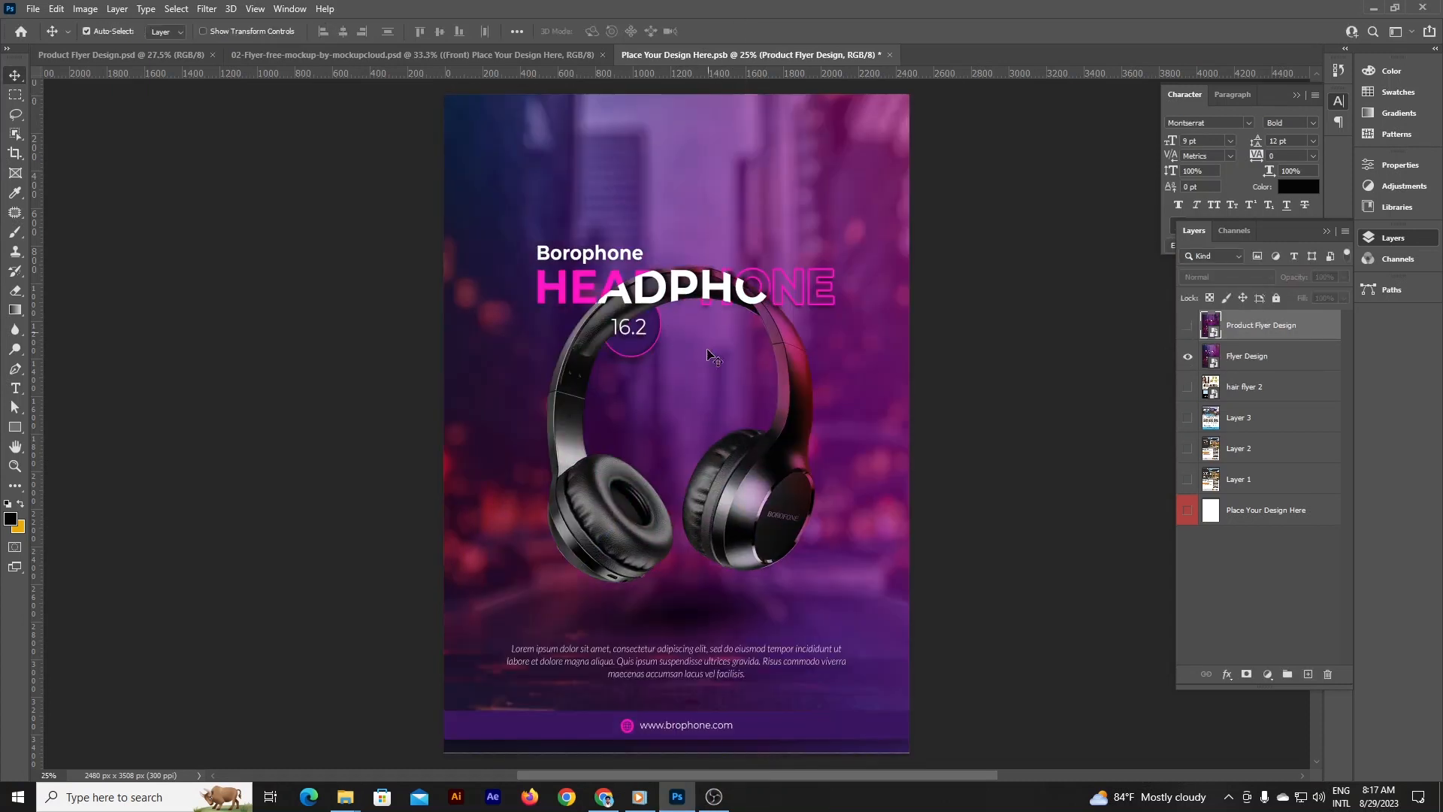
- Hide the Flyer Design layer, show Product Flyer Design, then save and close the smart object
{"action": "left_click", "coordinate": [1188, 357]}
{"action": "left_click", "coordinate": [1187, 326]}
{"action": "key", "text": "ctrl+s"}
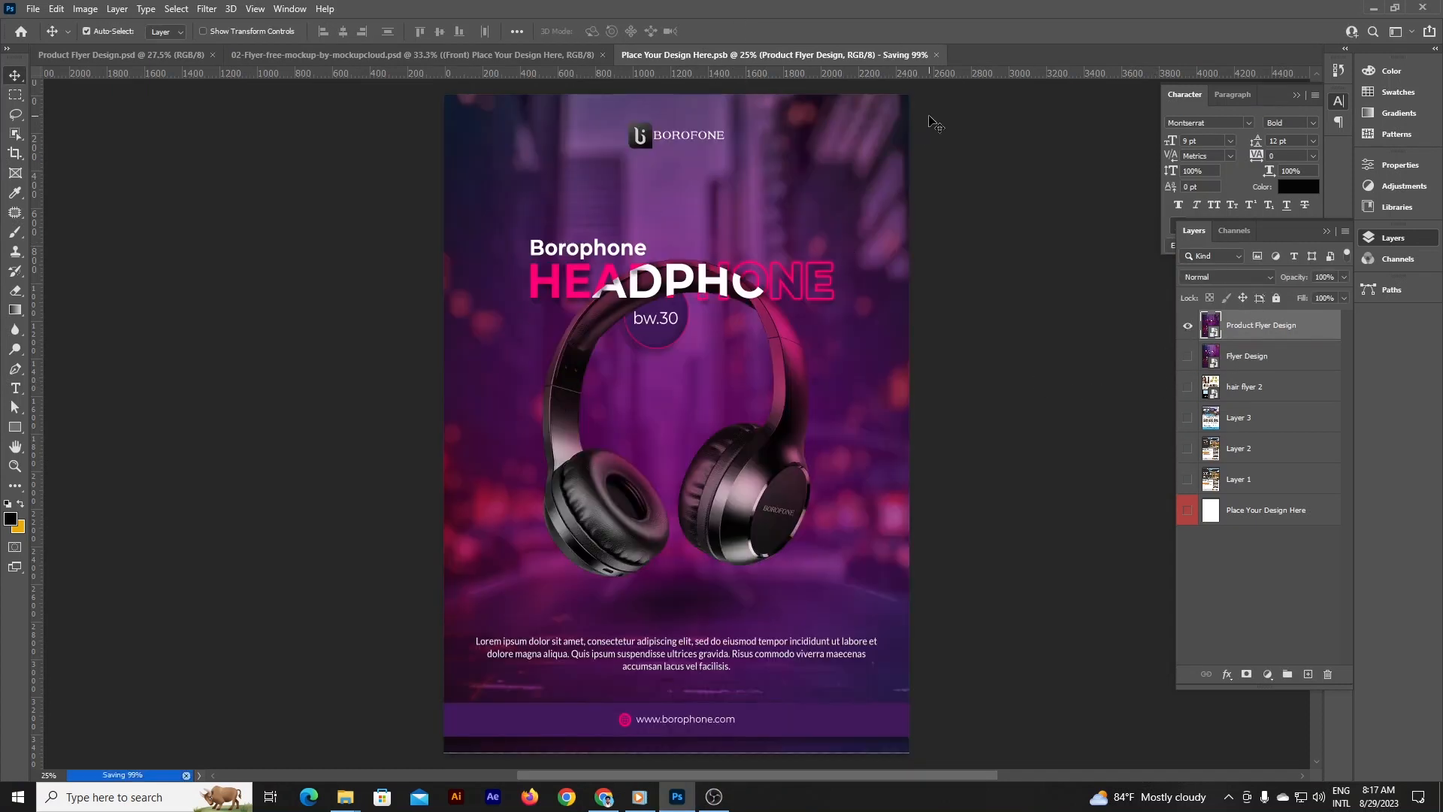
{"action": "left_click", "coordinate": [936, 55]}
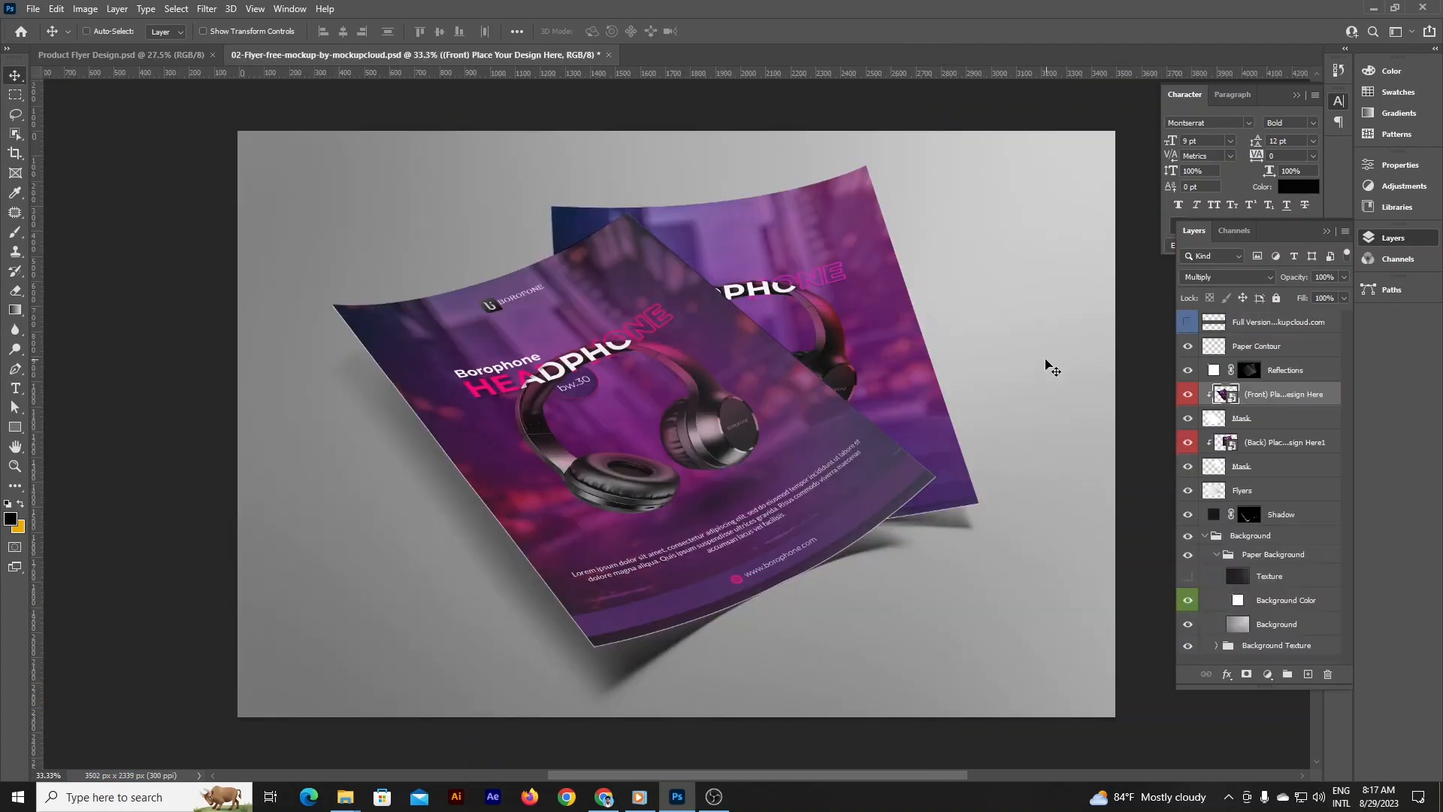
- Export the mockup as a 100% quality JPG named Mockup Flyer in the course 2023 folder and close the mockup document
{"action": "key", "text": "ctrl+alt+shift+w"}
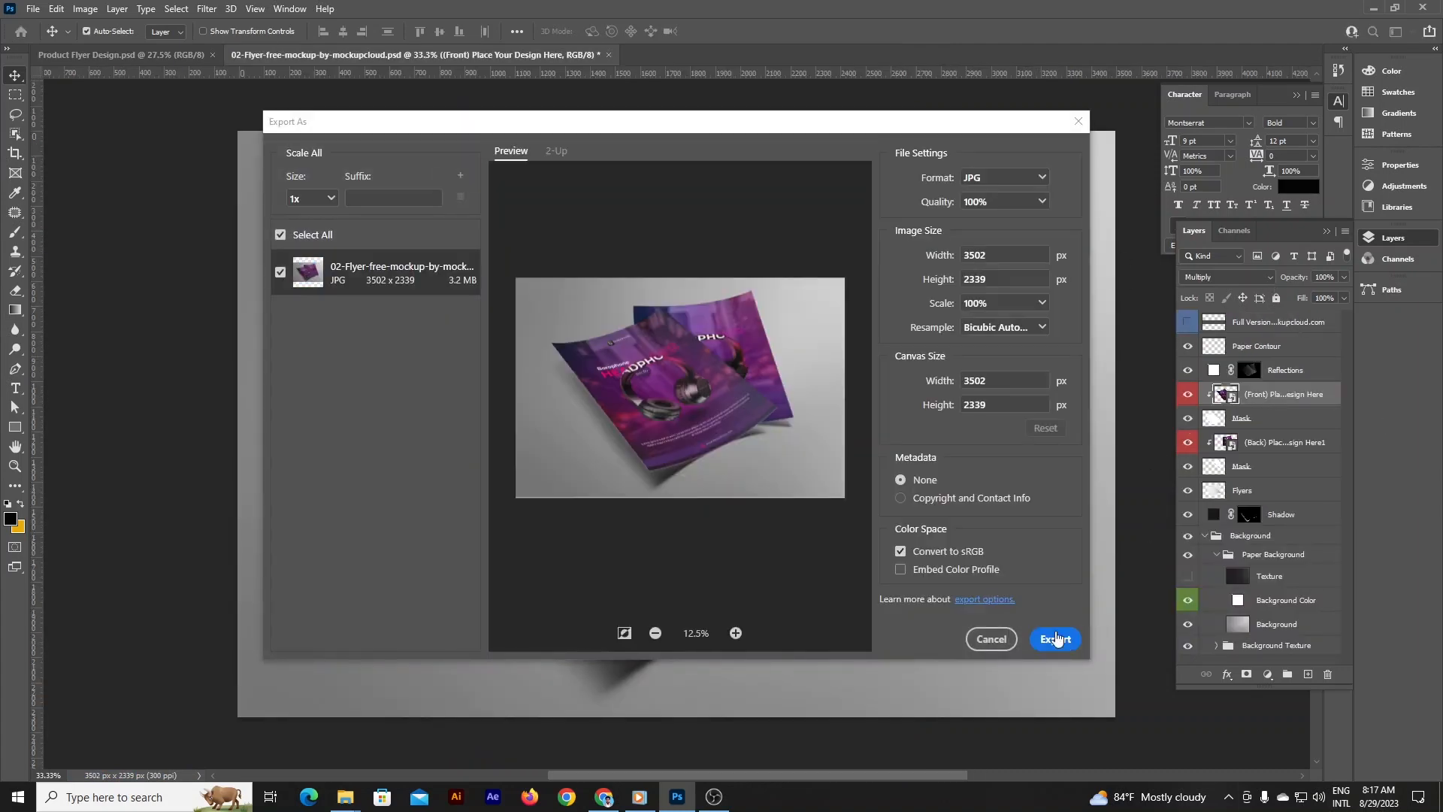
{"action": "key", "text": "Return"}
{"action": "left_click", "coordinate": [75, 284]}
{"action": "double_click", "coordinate": [177, 124]}
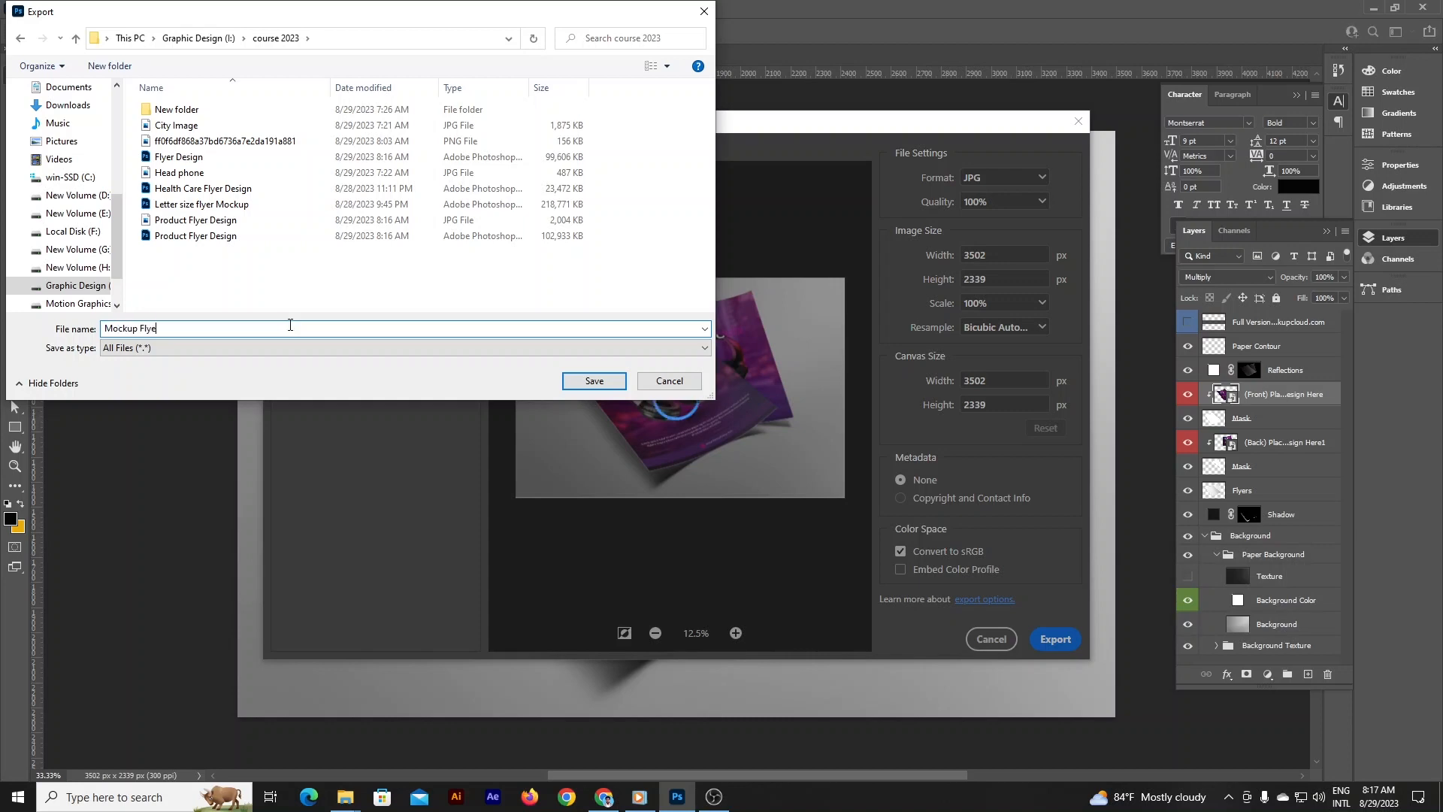
{"action": "type", "text": "r"}
{"action": "left_click", "coordinate": [592, 385]}
{"action": "left_click", "coordinate": [602, 57]}
{"action": "left_click", "coordinate": [669, 295]}
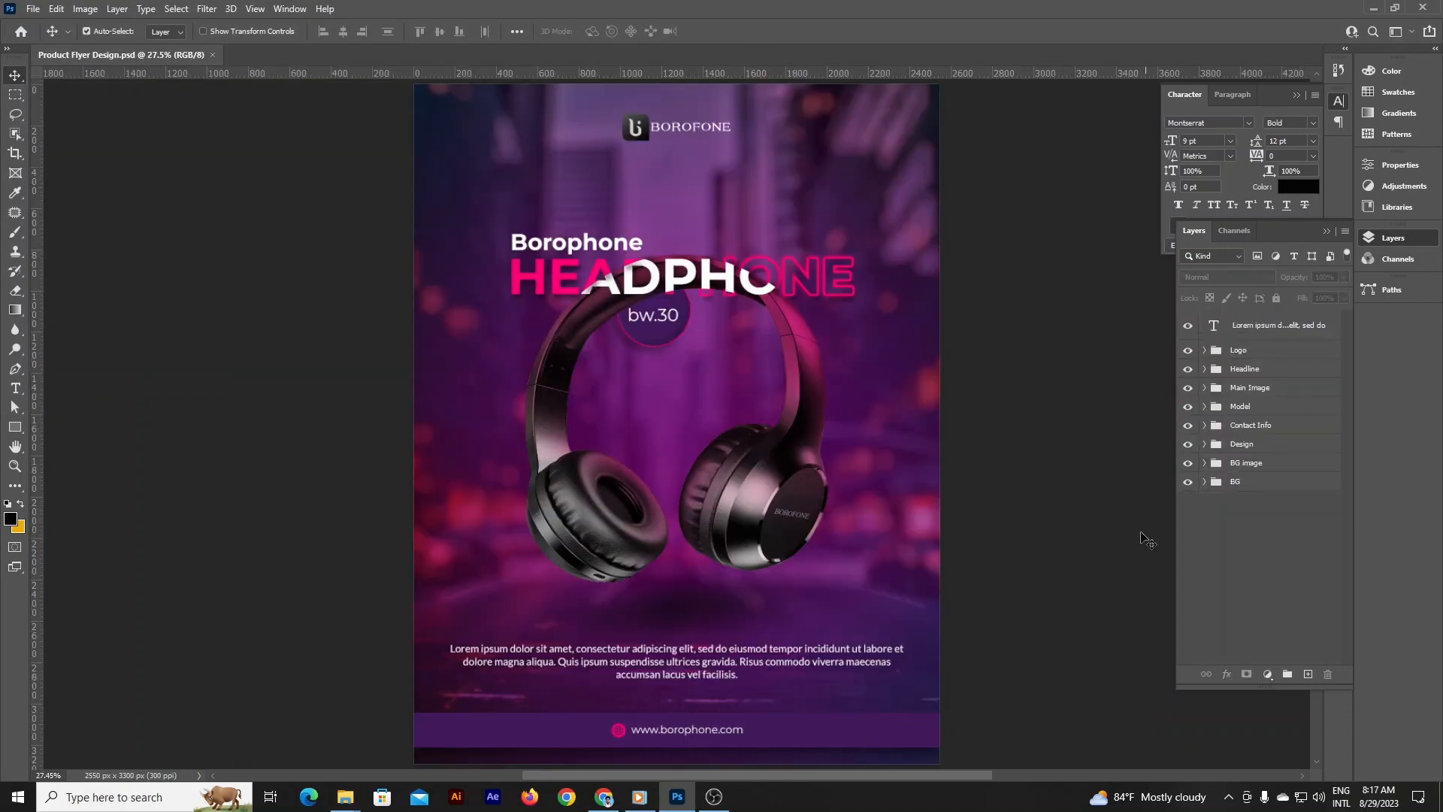